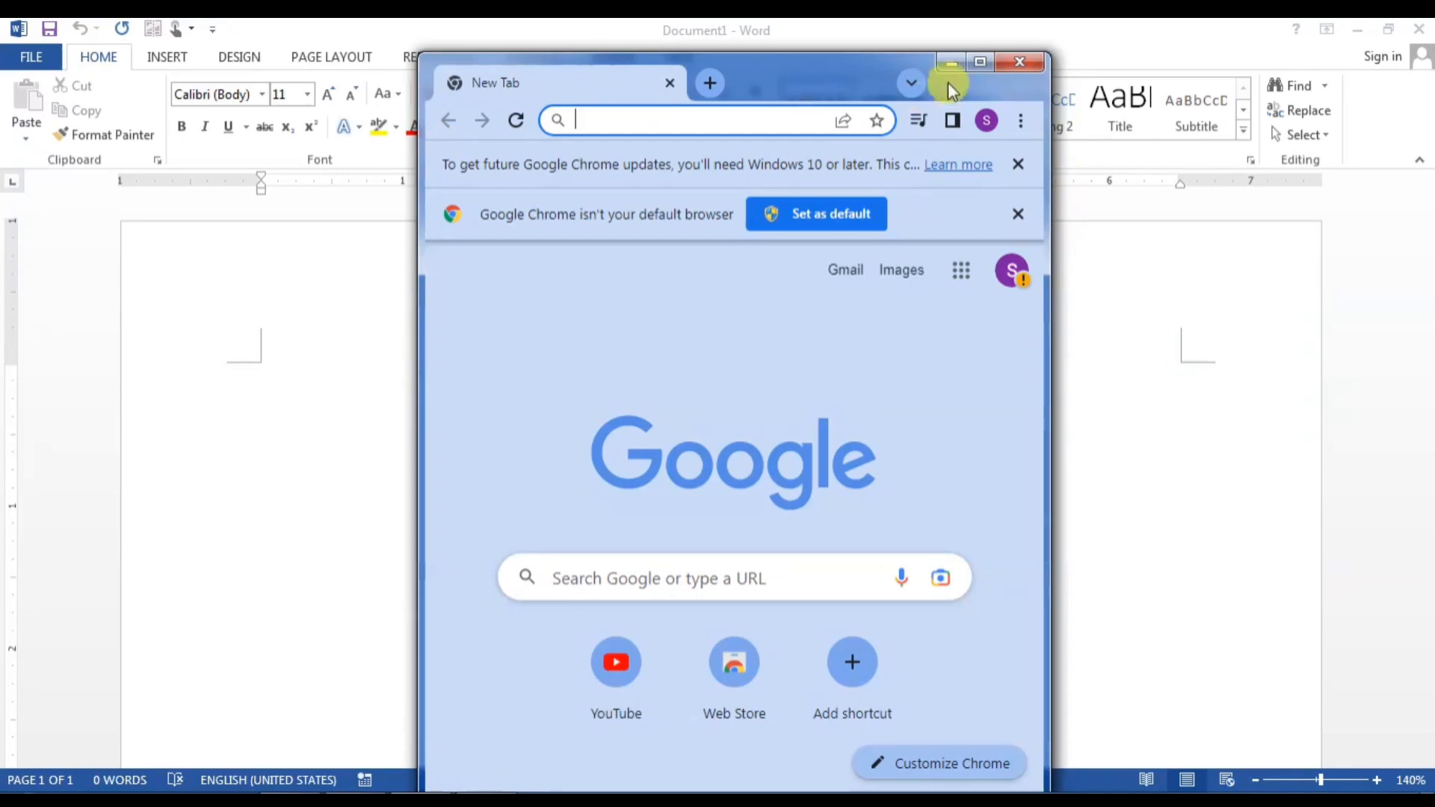
Step: Maximize Chrome, search for 'mahatma gandhi' and reach the Wikipedia article
click(980, 62)
click(312, 74)
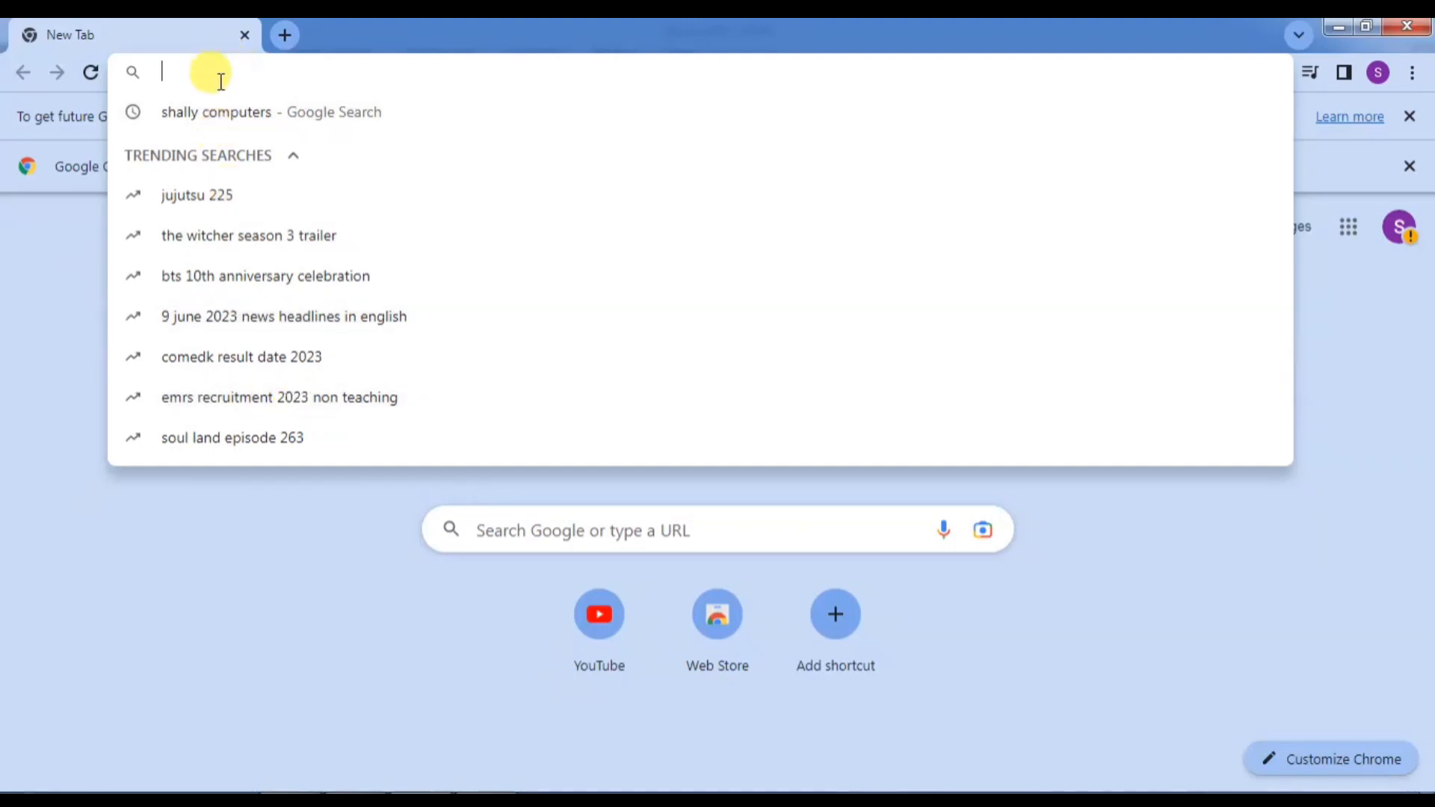
text(mahar)
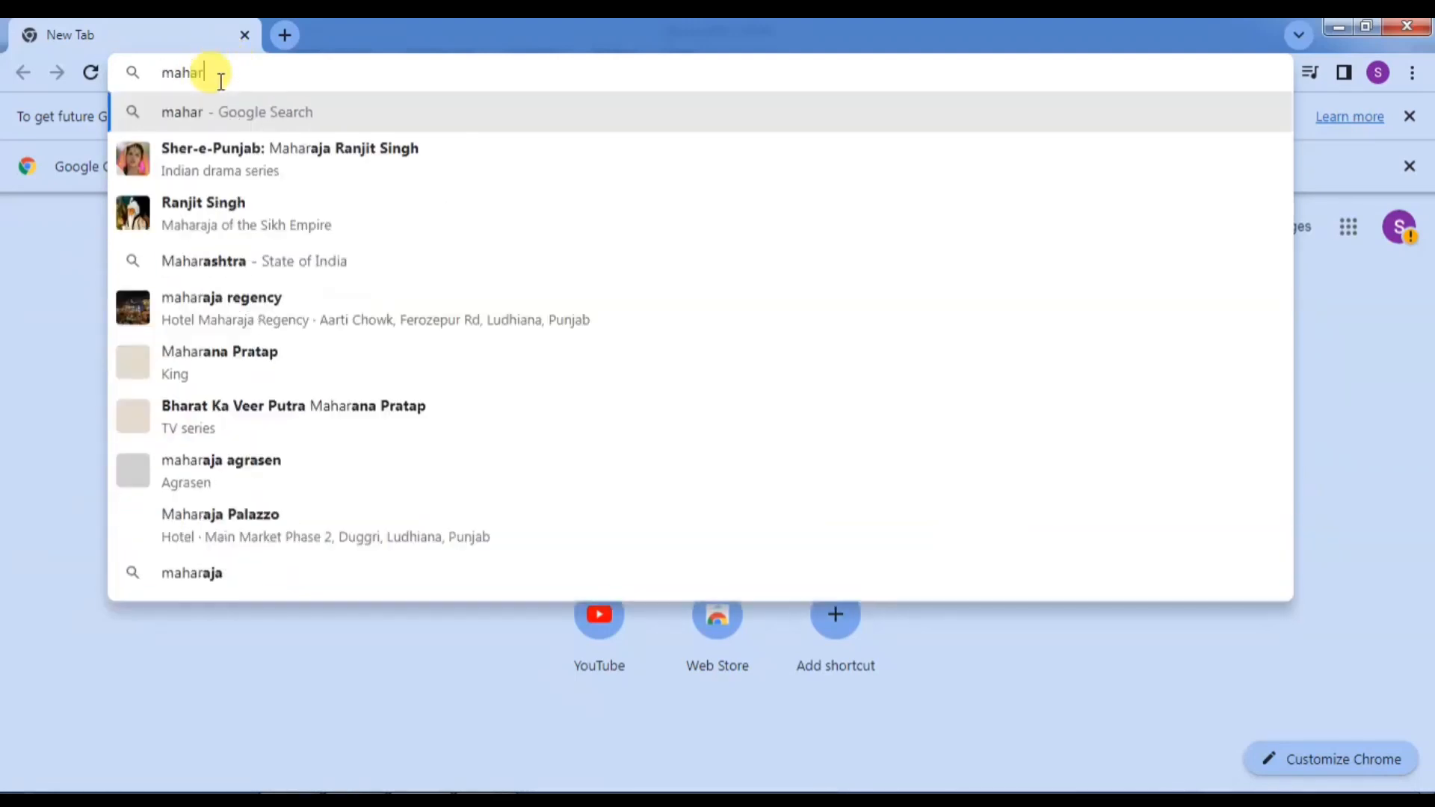
text(ma)
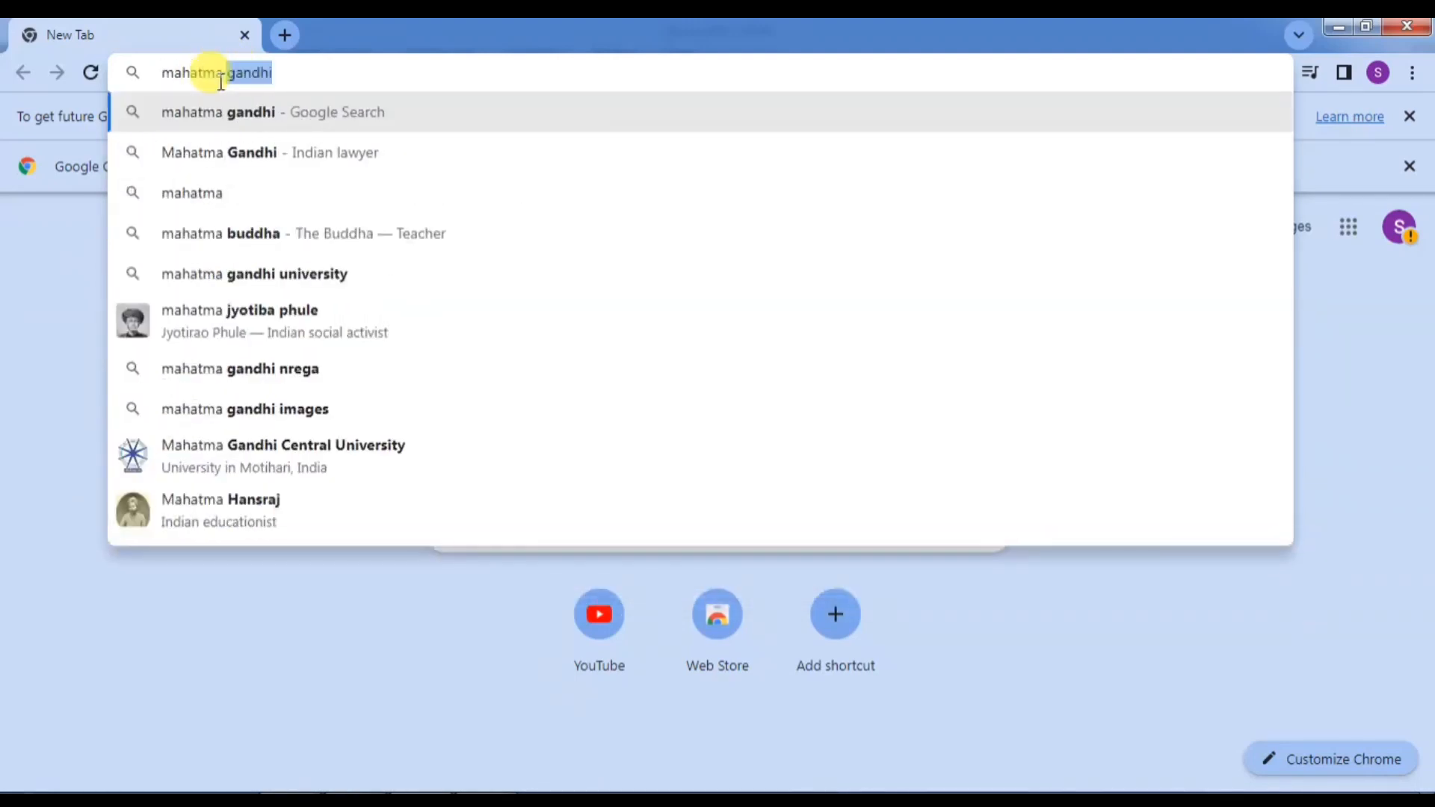
text( gandhi)
key(Return)
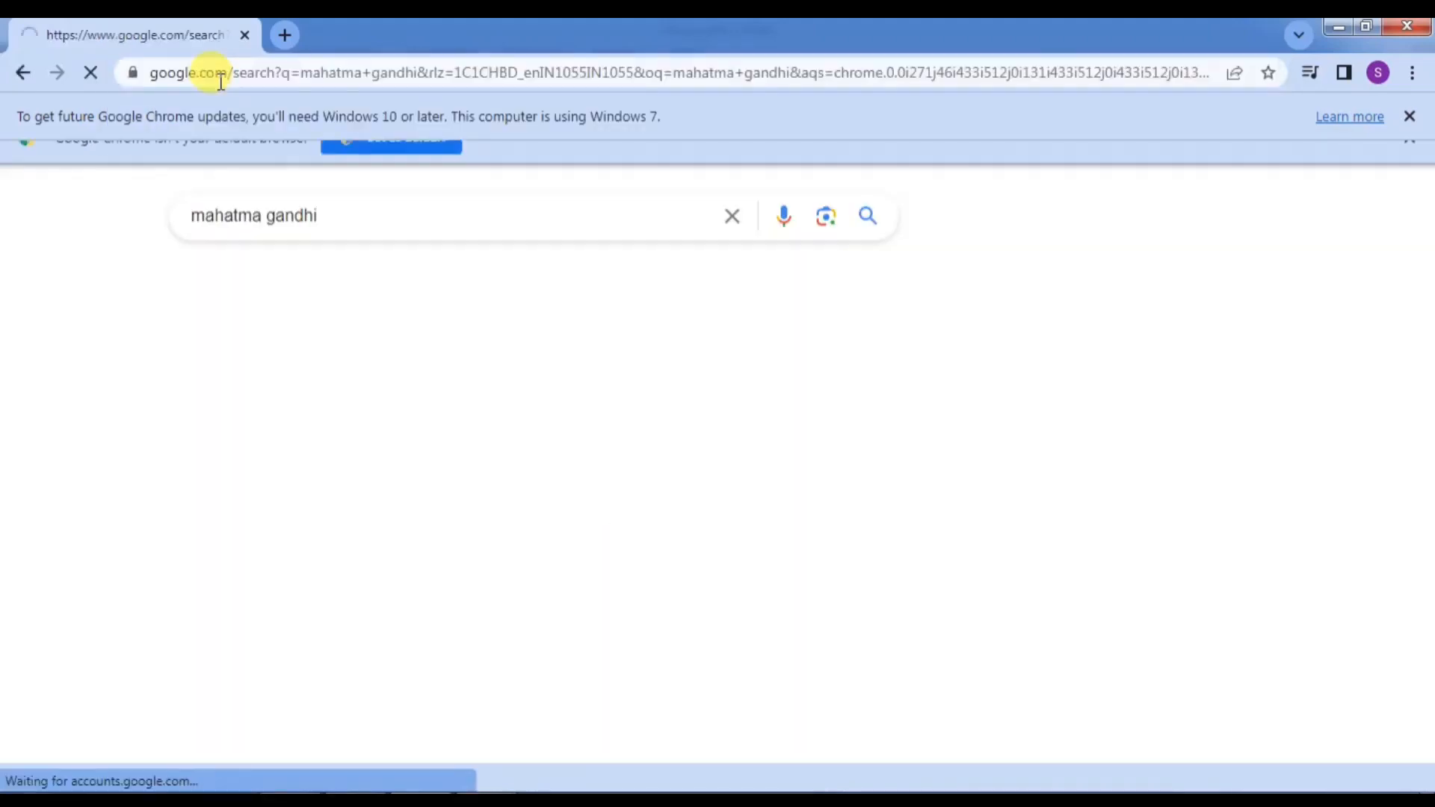
scroll(295, 525, down, 6)
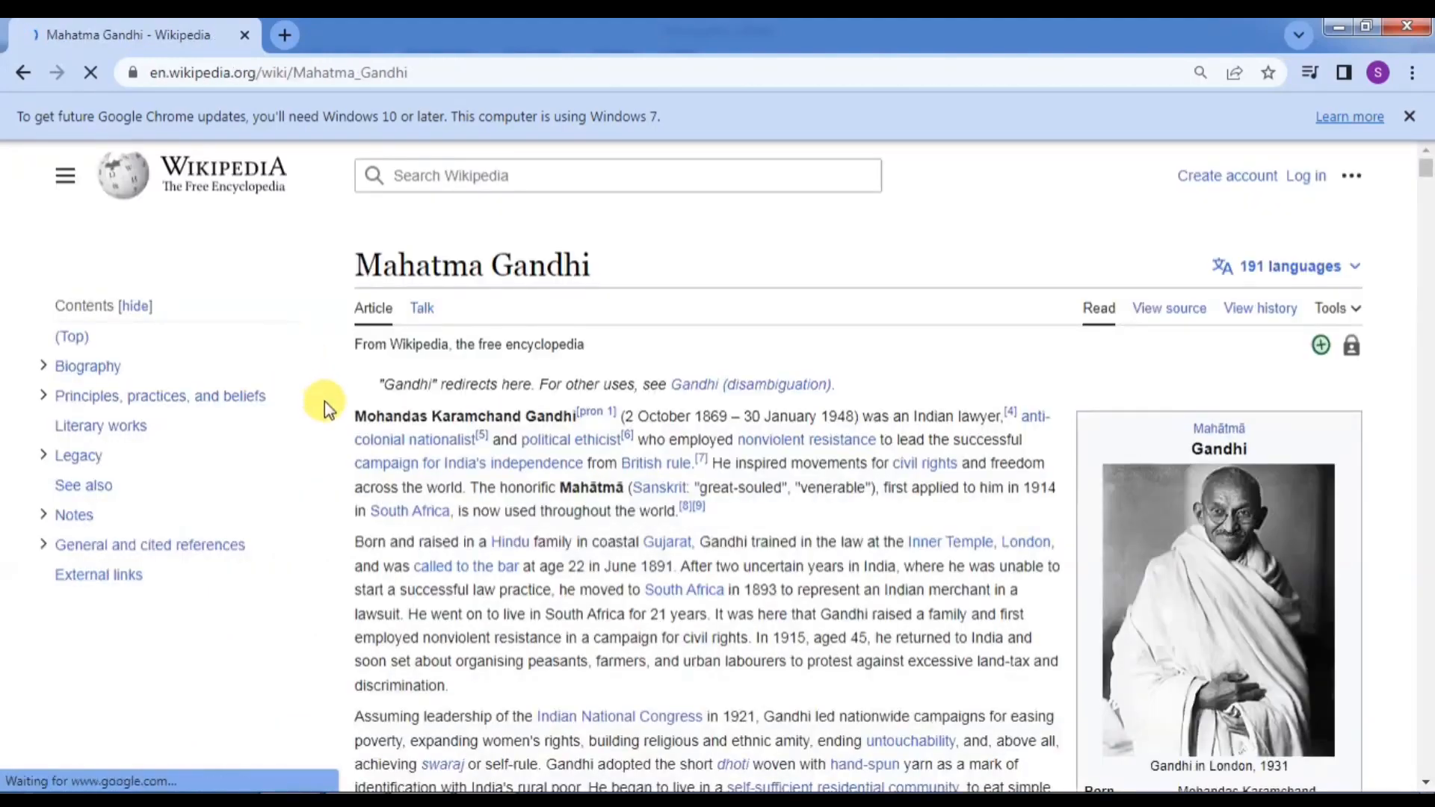
Step: Select and copy the article's introductory paragraphs, dismissing the download prompt
drag(354, 415, 980, 710)
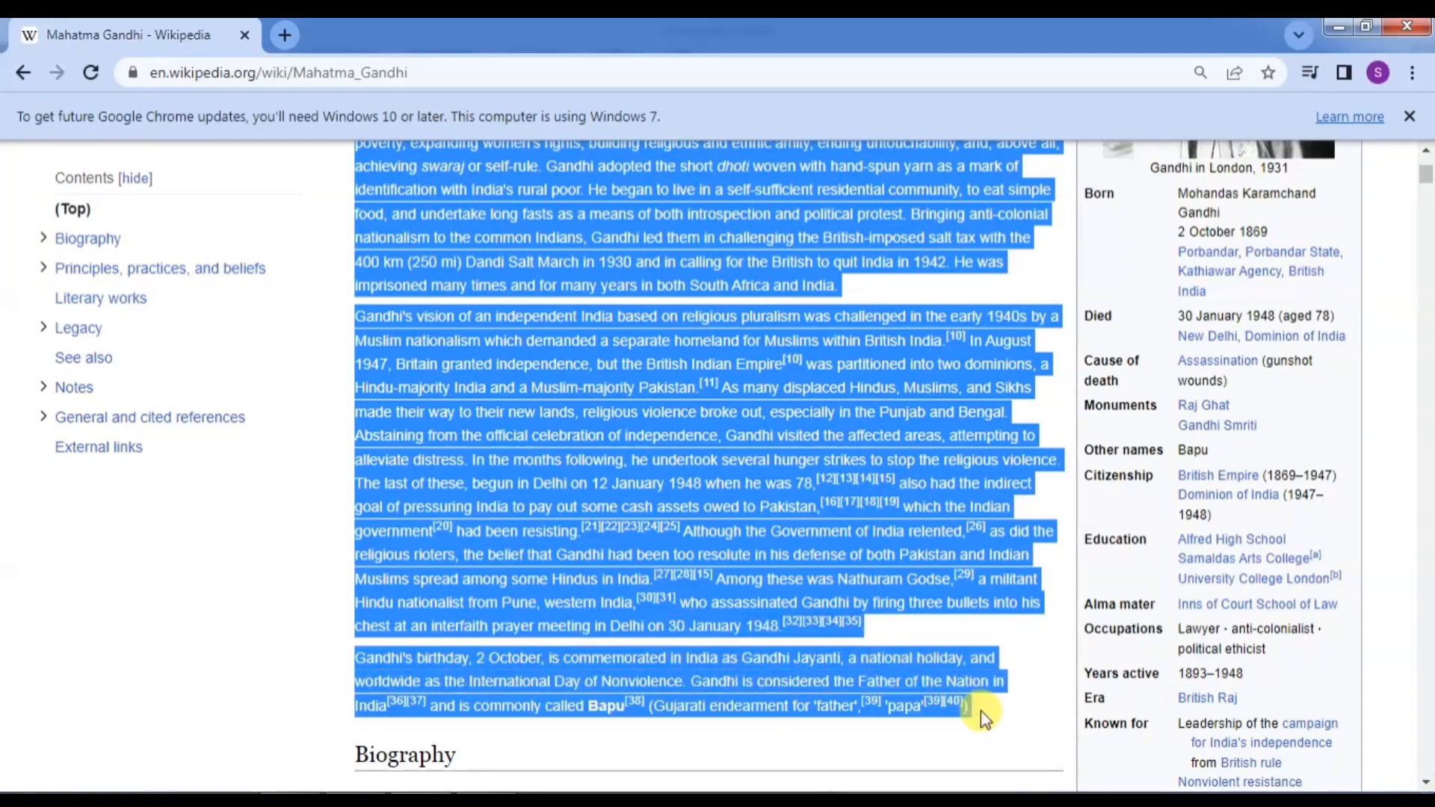
key(ctrl+c)
click(1088, 685)
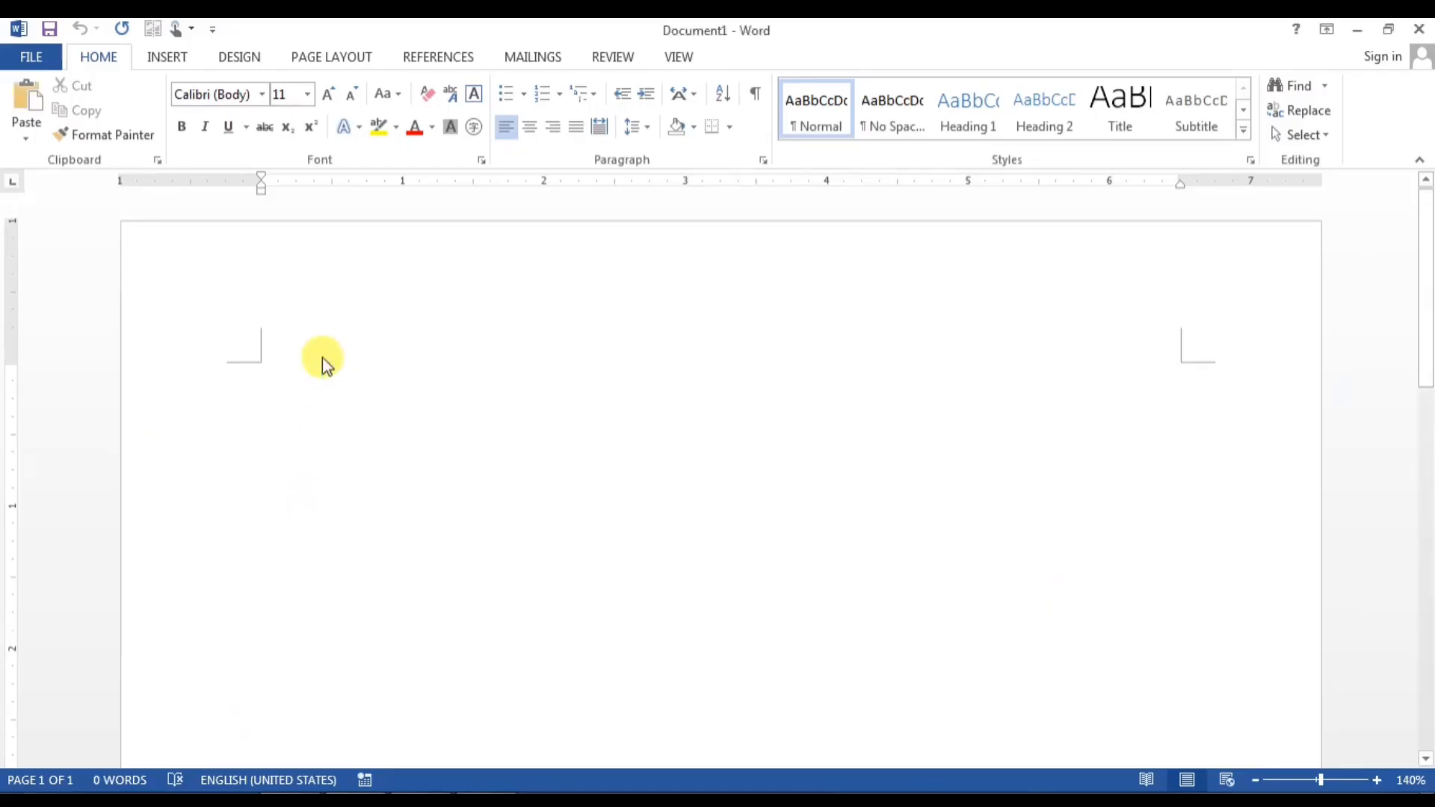
Step: Paste the Gandhi introduction into Document1 and select all of the pasted text
key(ctrl+v)
scroll(496, 602, up, 5)
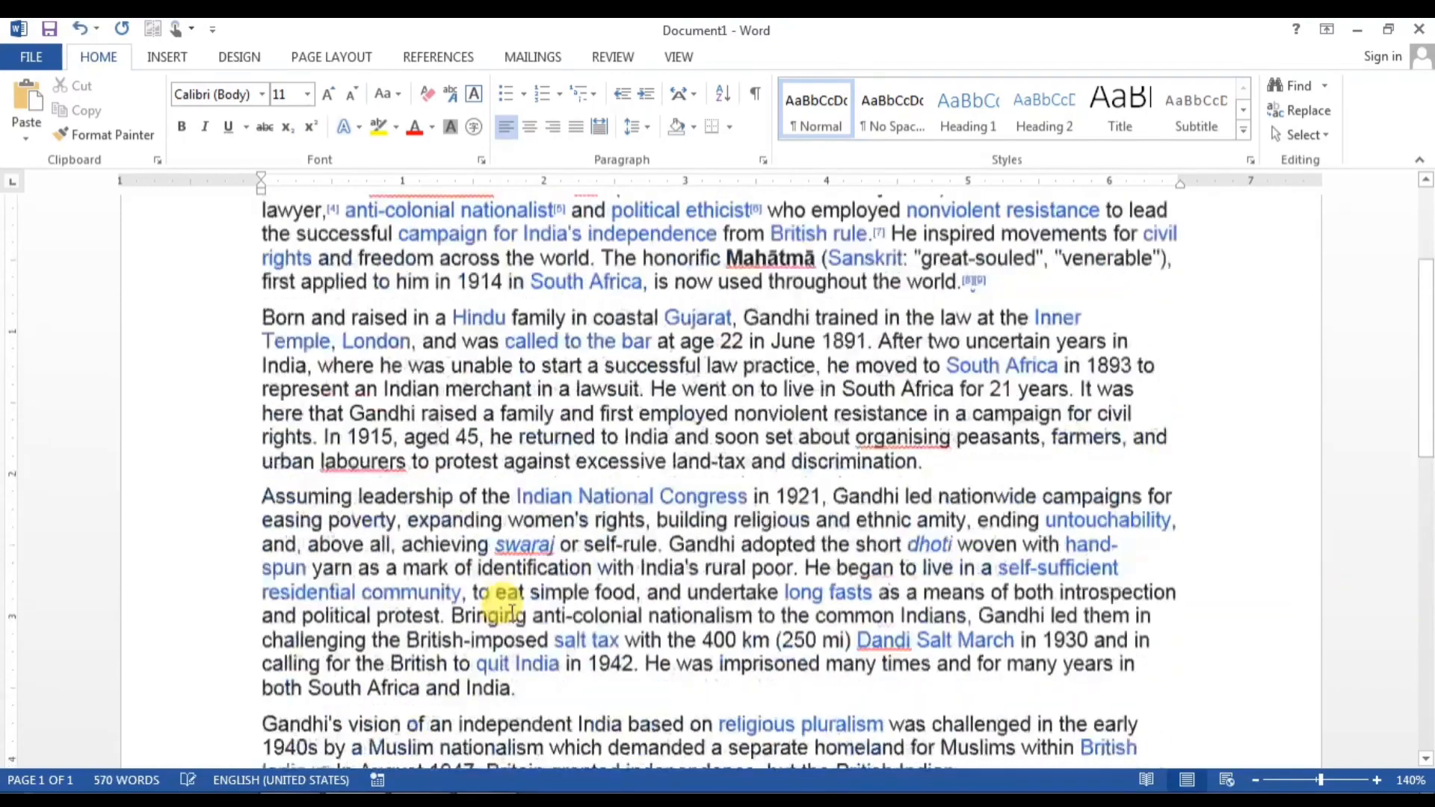
scroll(508, 609, up, 3)
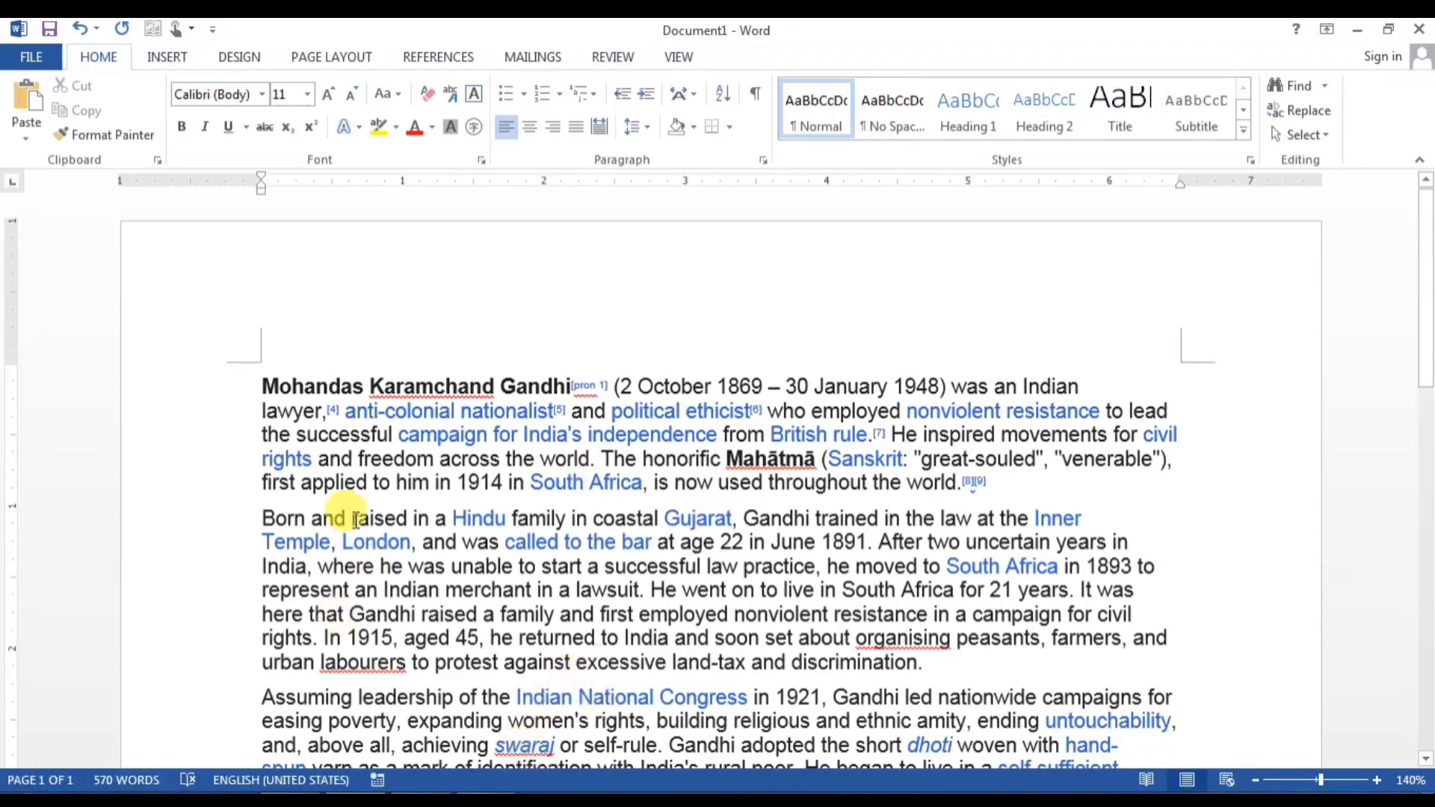
scroll(357, 518, down, 1)
scroll(356, 518, up, 1)
scroll(357, 517, down, 1)
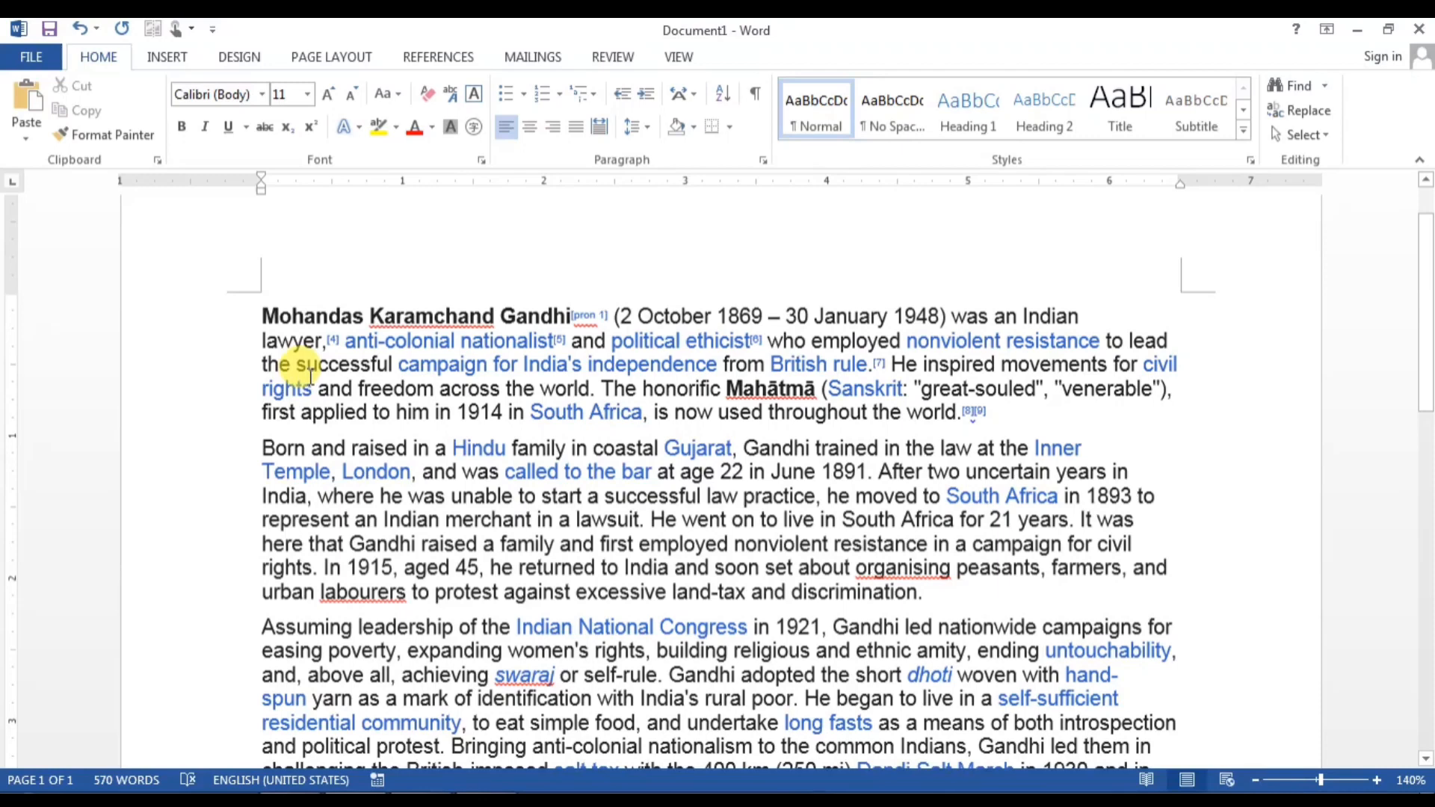
key(ctrl+a)
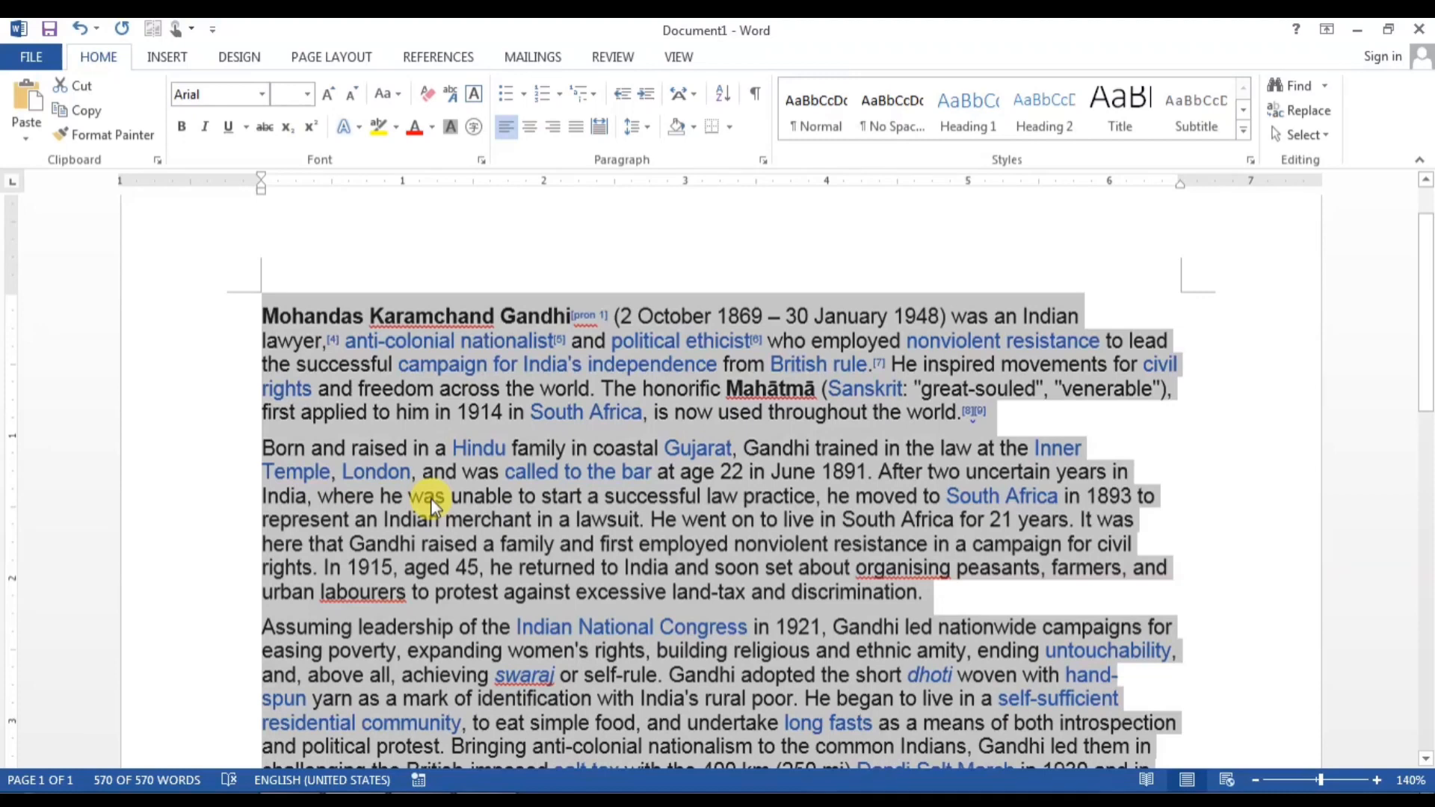
Step: Clear all formatting to plain Times New Roman 12, then block-select the lines' starting text
key(ctrl+space)
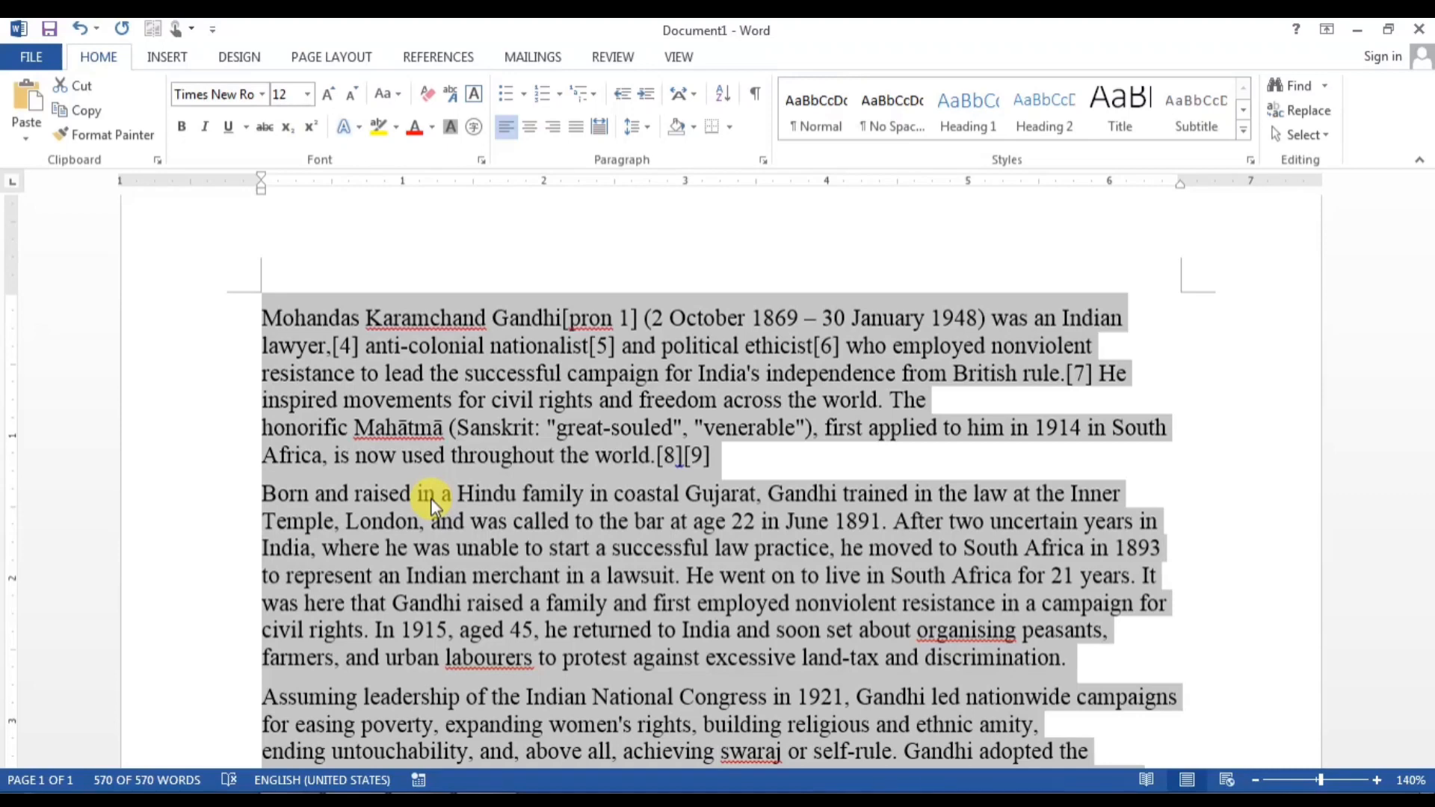
click(539, 371)
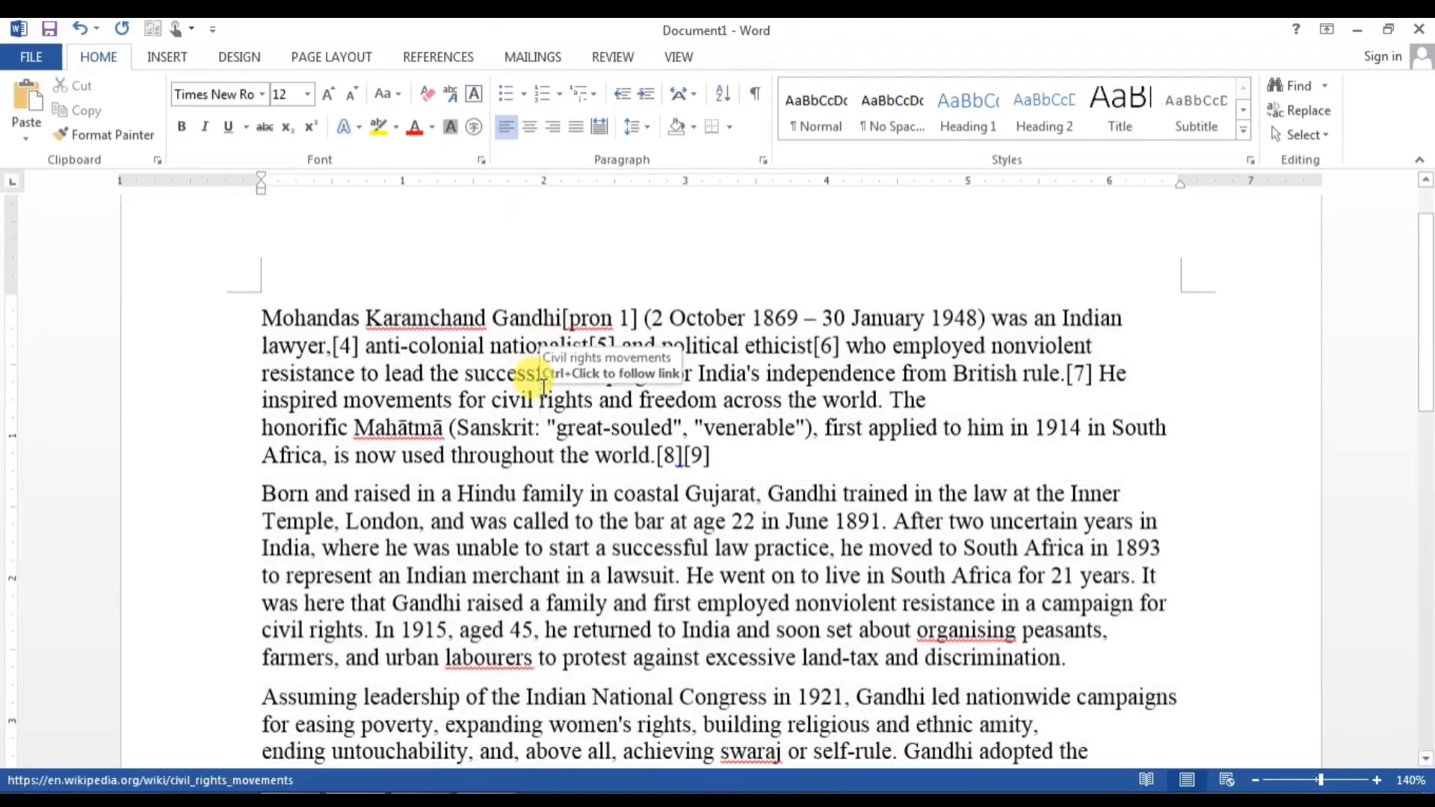
scroll(476, 397, down, 2)
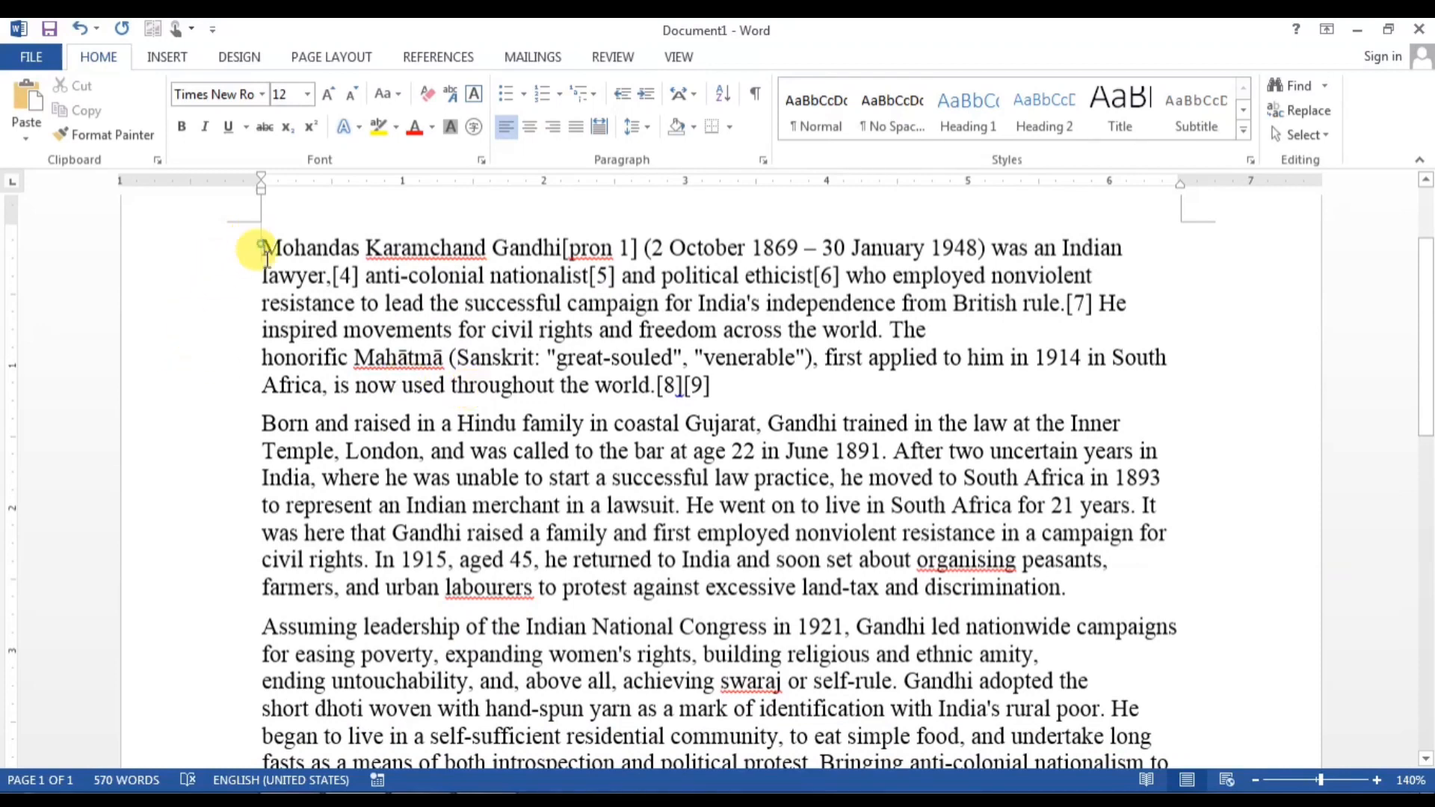
drag(267, 258, 466, 587)
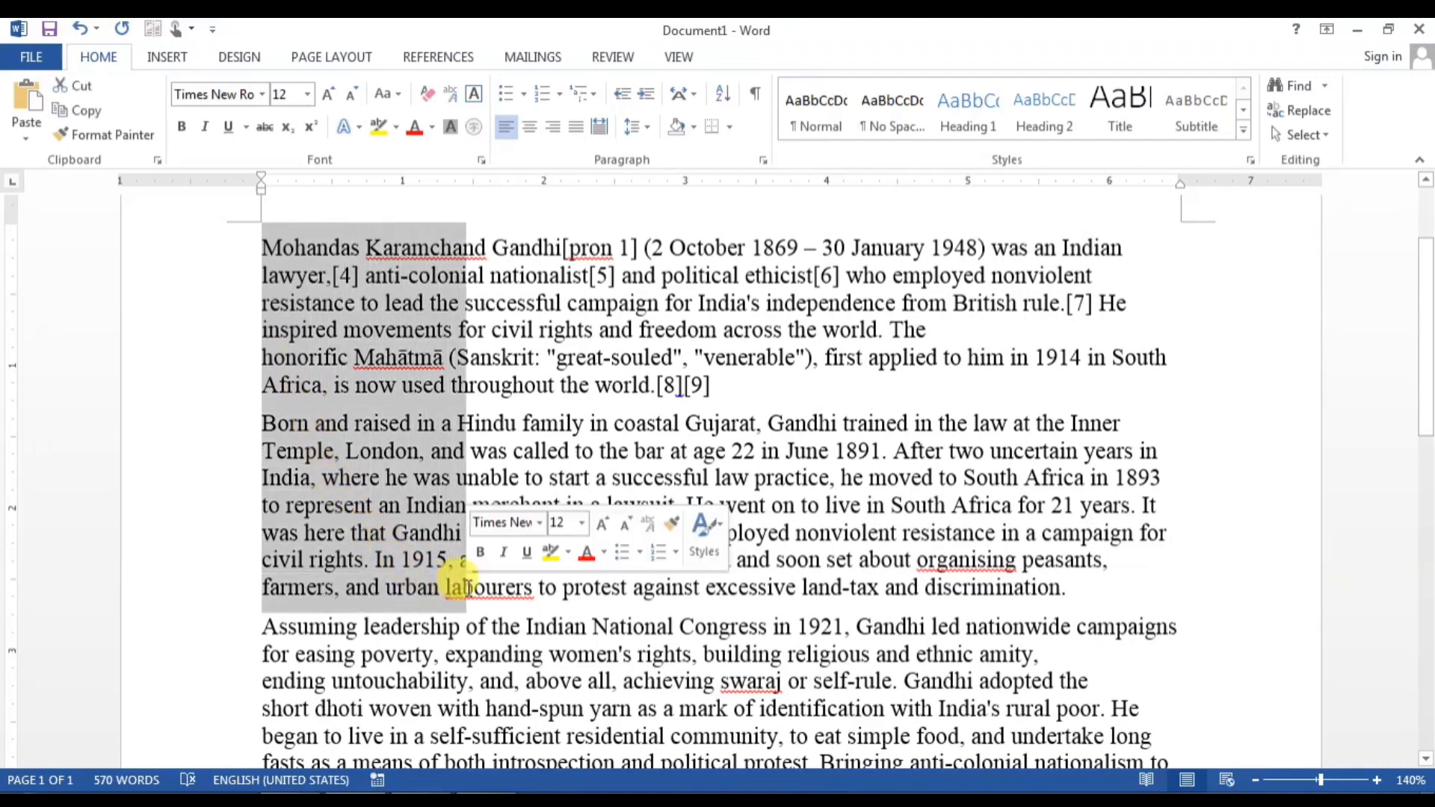
Step: Copy the rectangular text block and draw a Rectangle shape over the first paragraphs
right_click(387, 315)
click(433, 357)
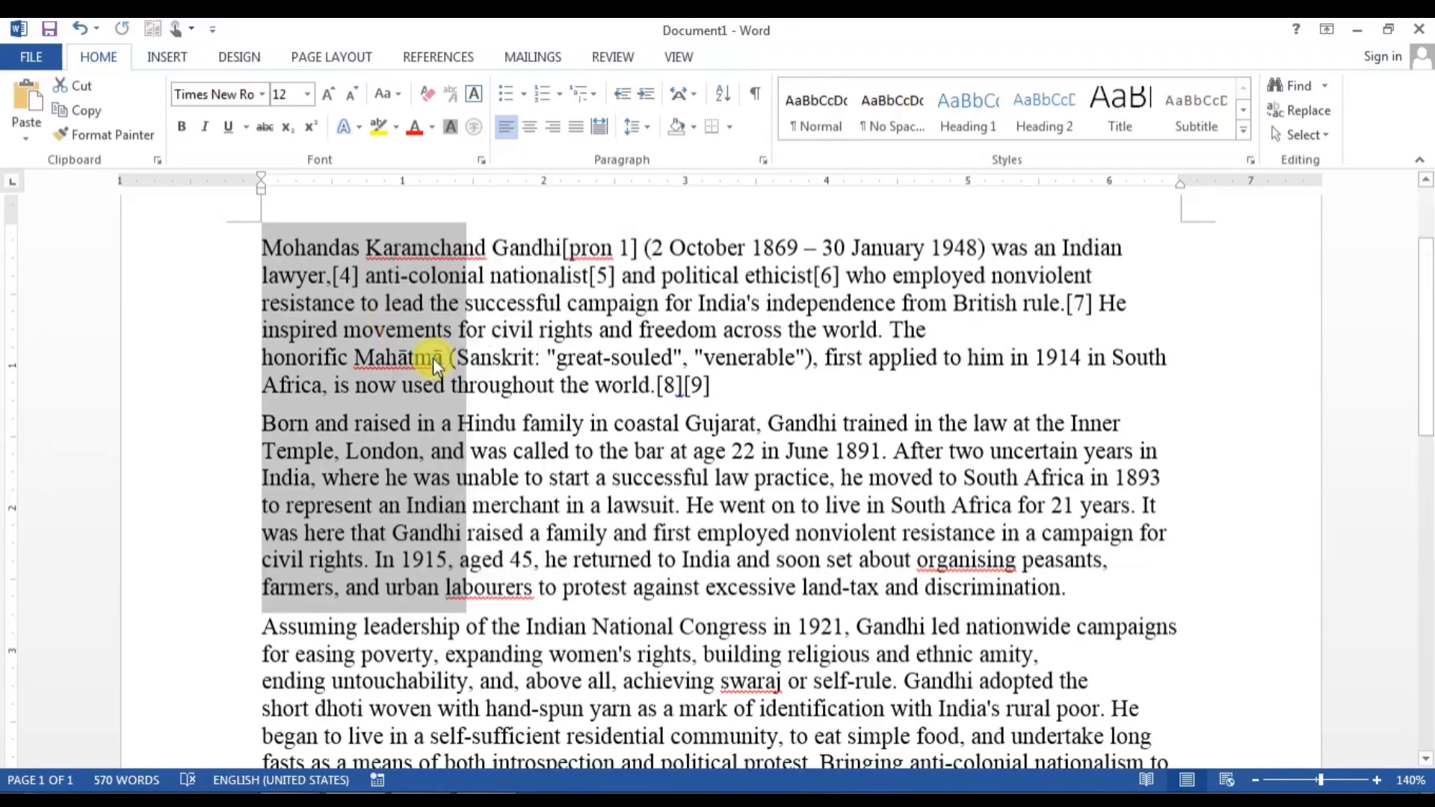
click(178, 53)
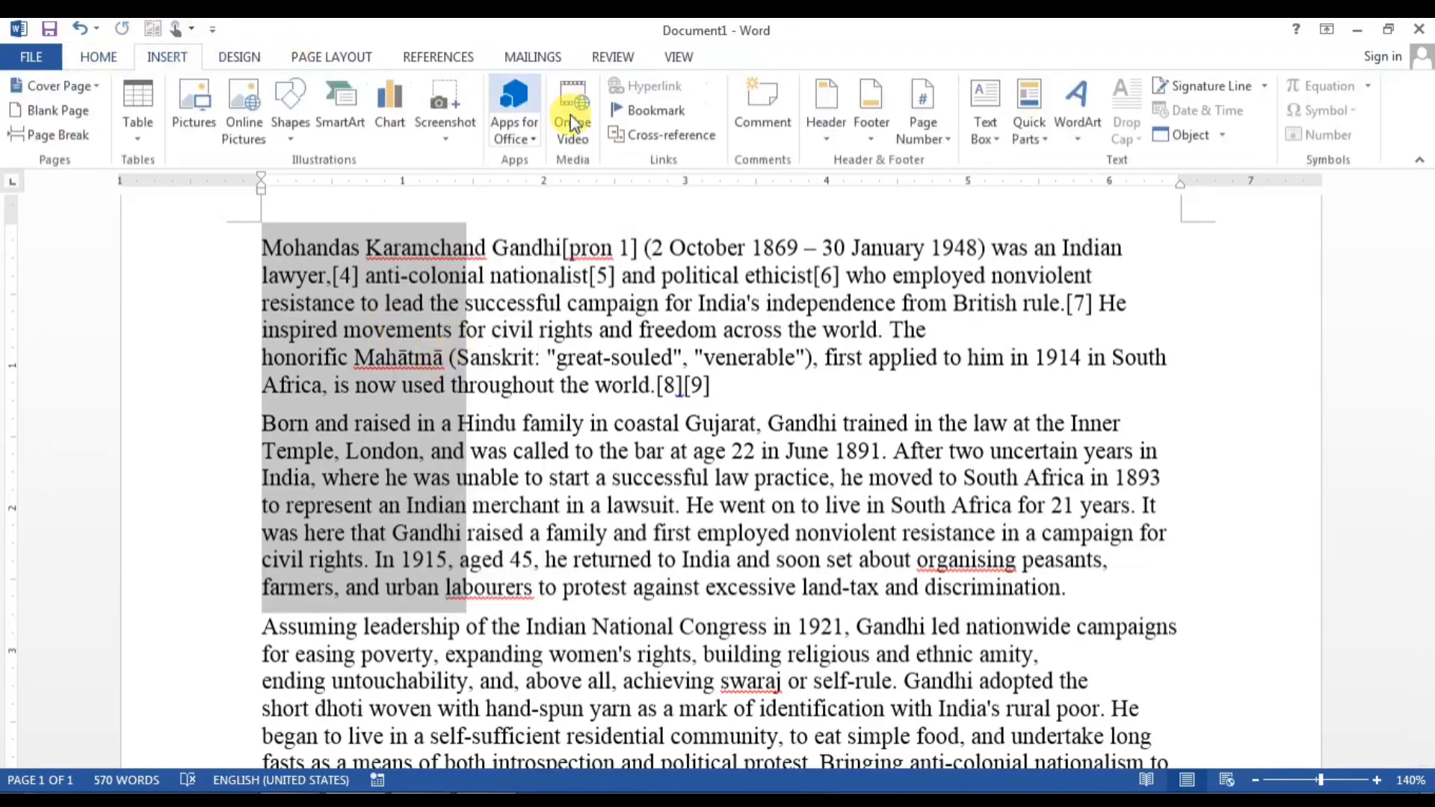
click(291, 134)
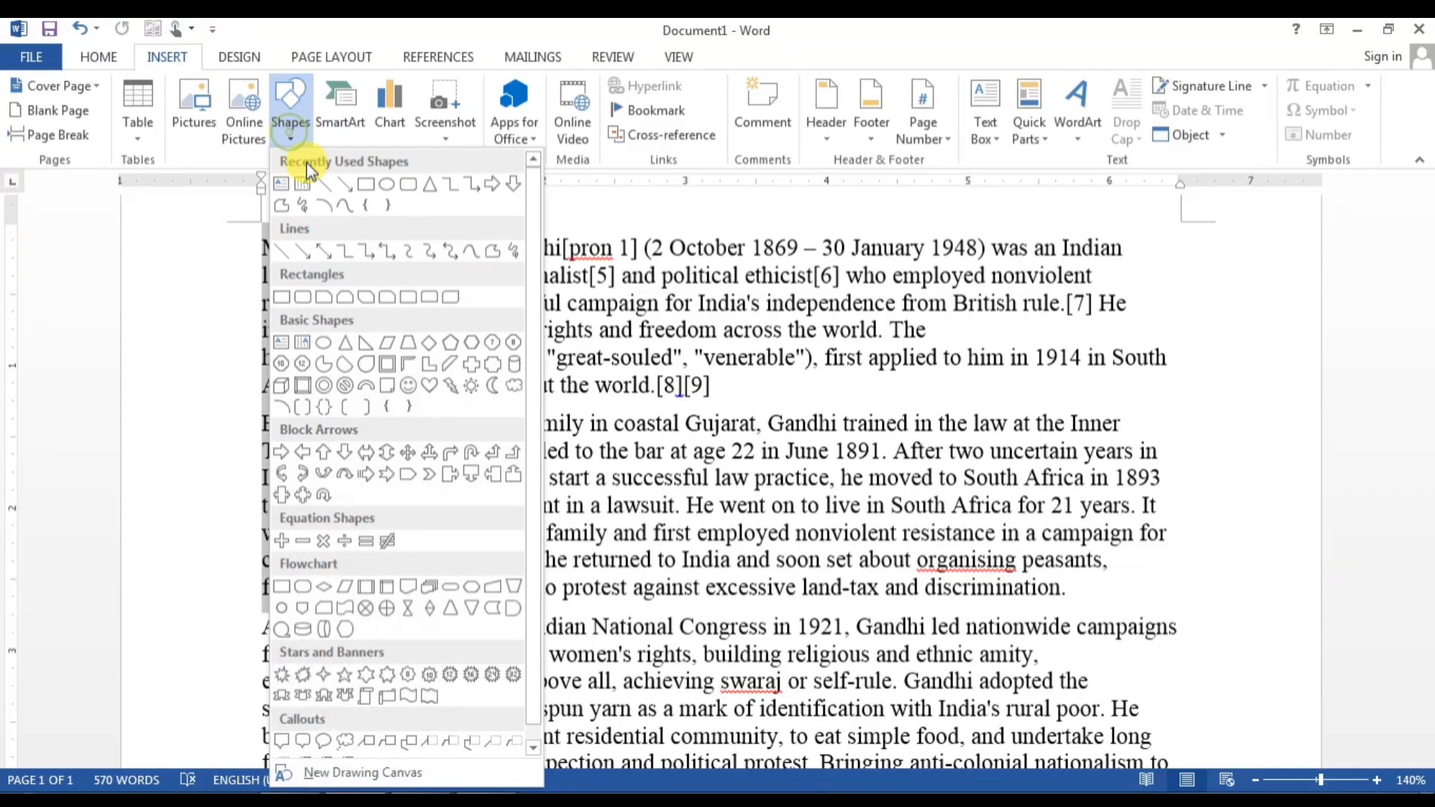
click(365, 187)
mouse_move(485, 236)
mouse_down()
mouse_move(568, 419)
mouse_move(657, 481)
mouse_move(730, 568)
mouse_up()
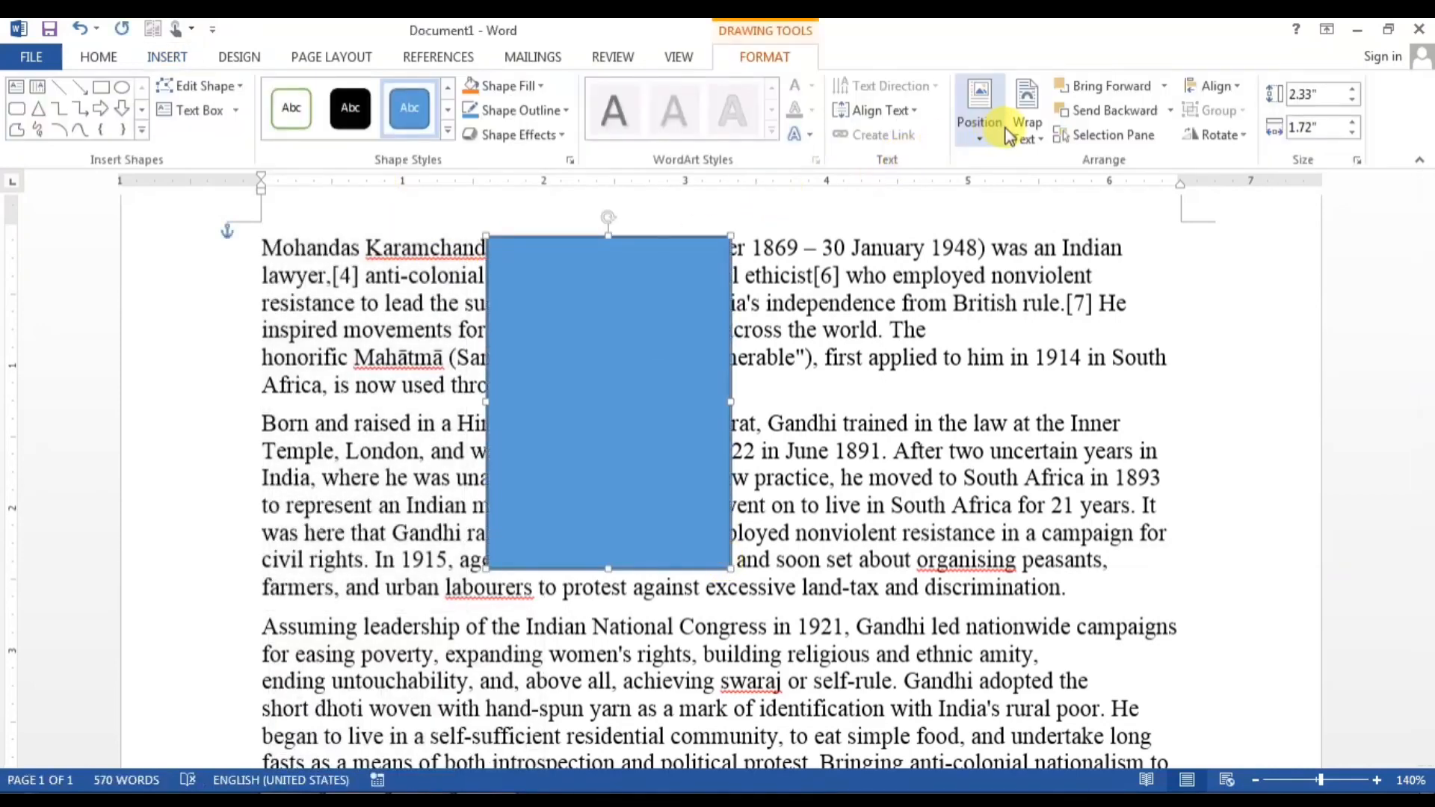
Step: Set the rectangle's text wrapping to Square
click(1003, 131)
click(1013, 128)
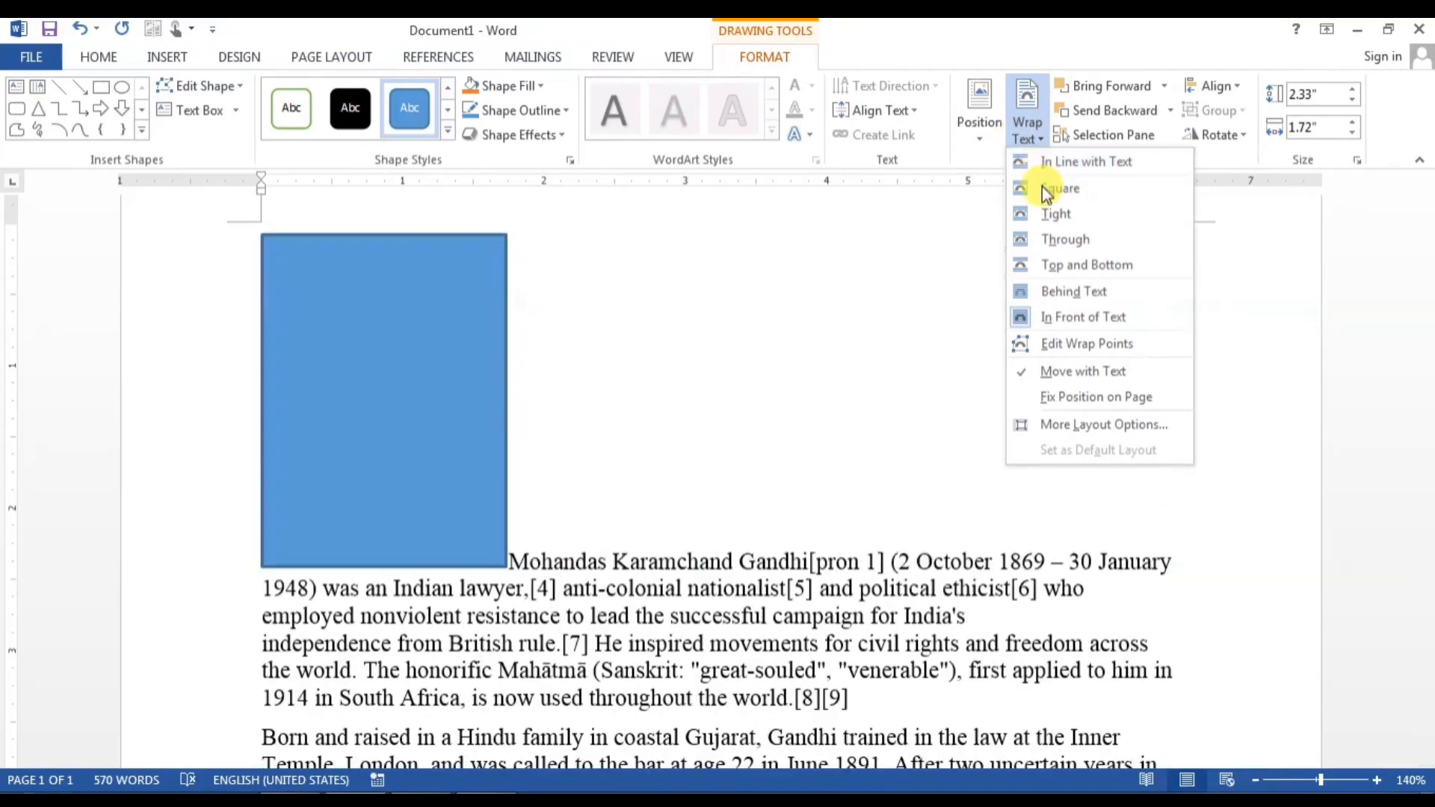
click(1043, 189)
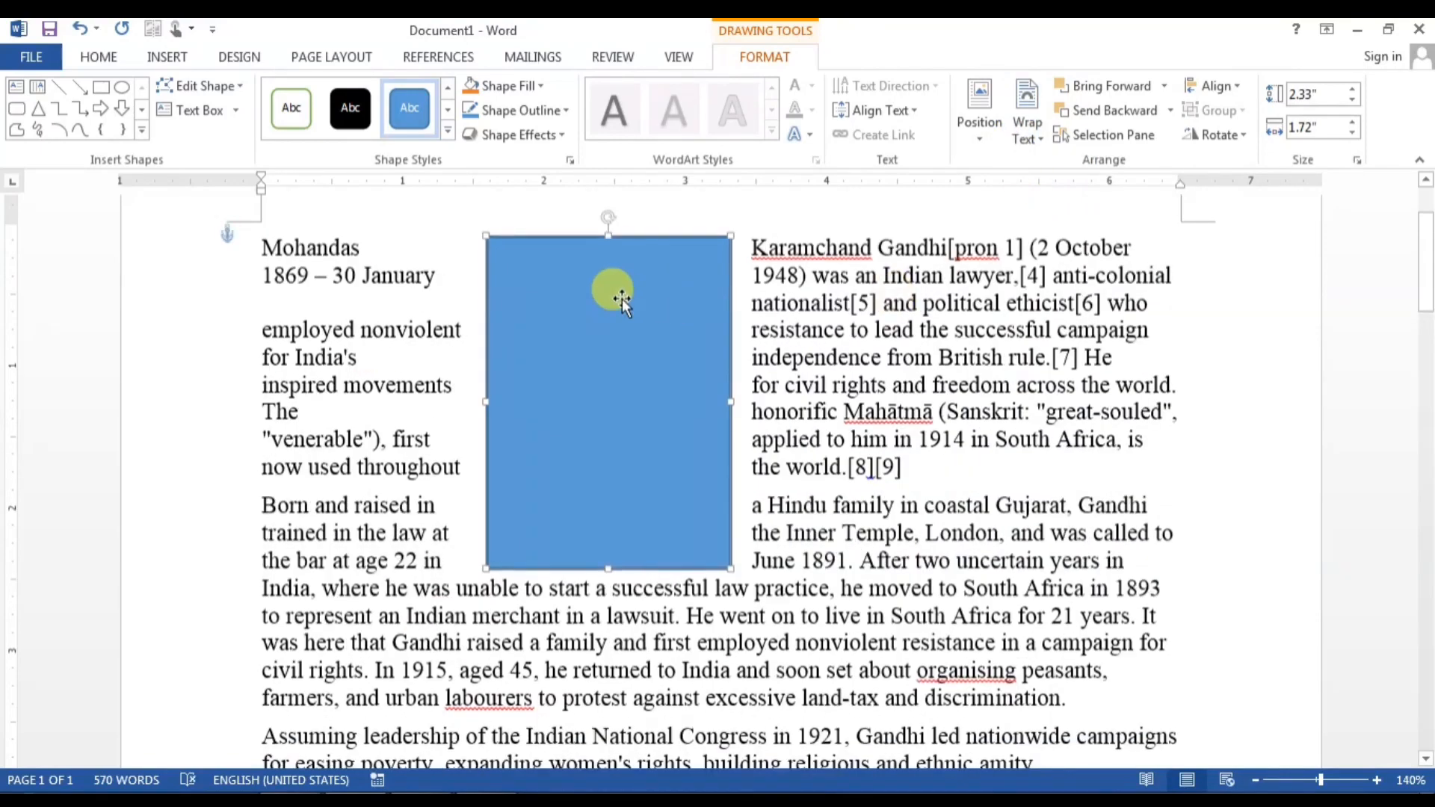
Step: Add text to the rectangle and paste the copied article text inside it
right_click(585, 293)
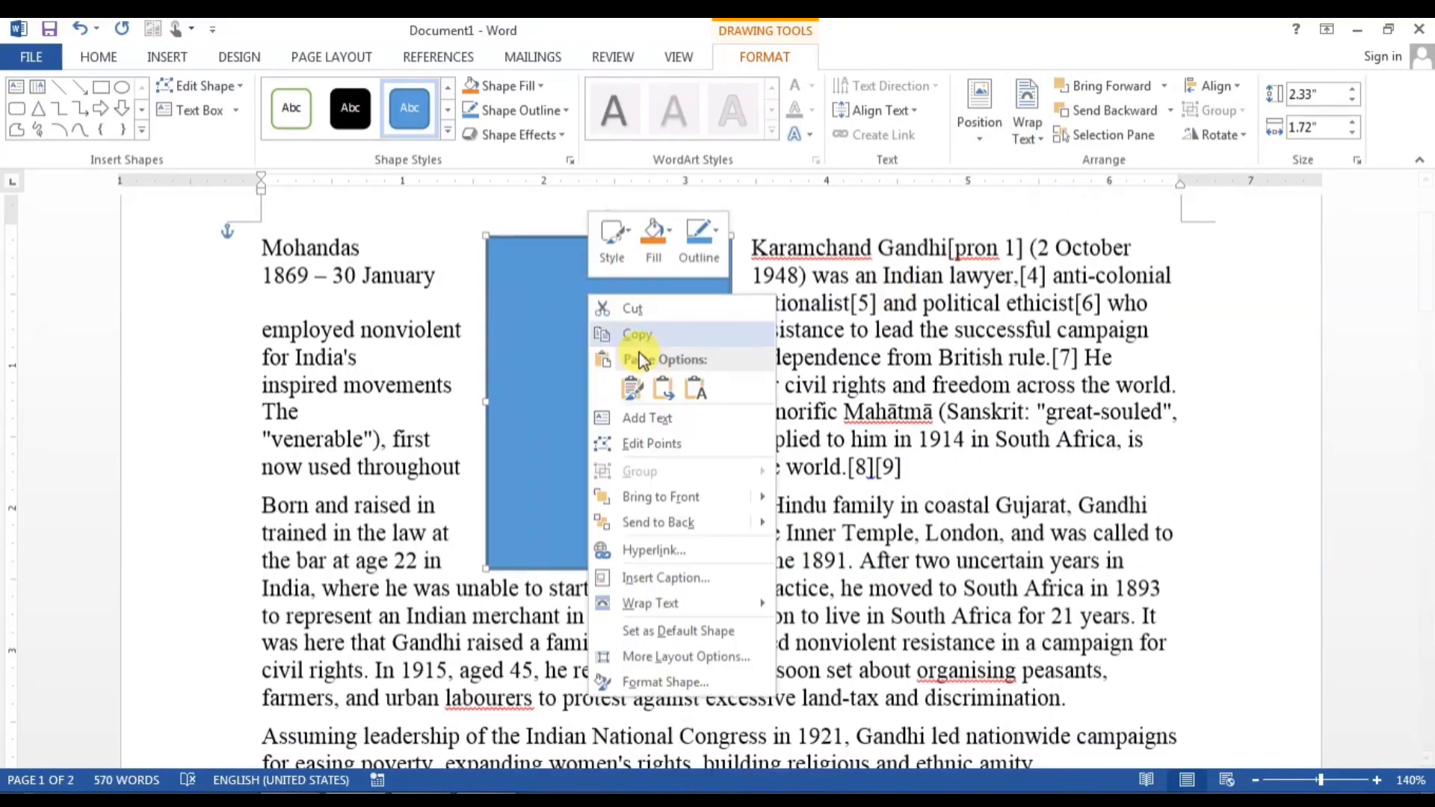
click(636, 412)
right_click(586, 290)
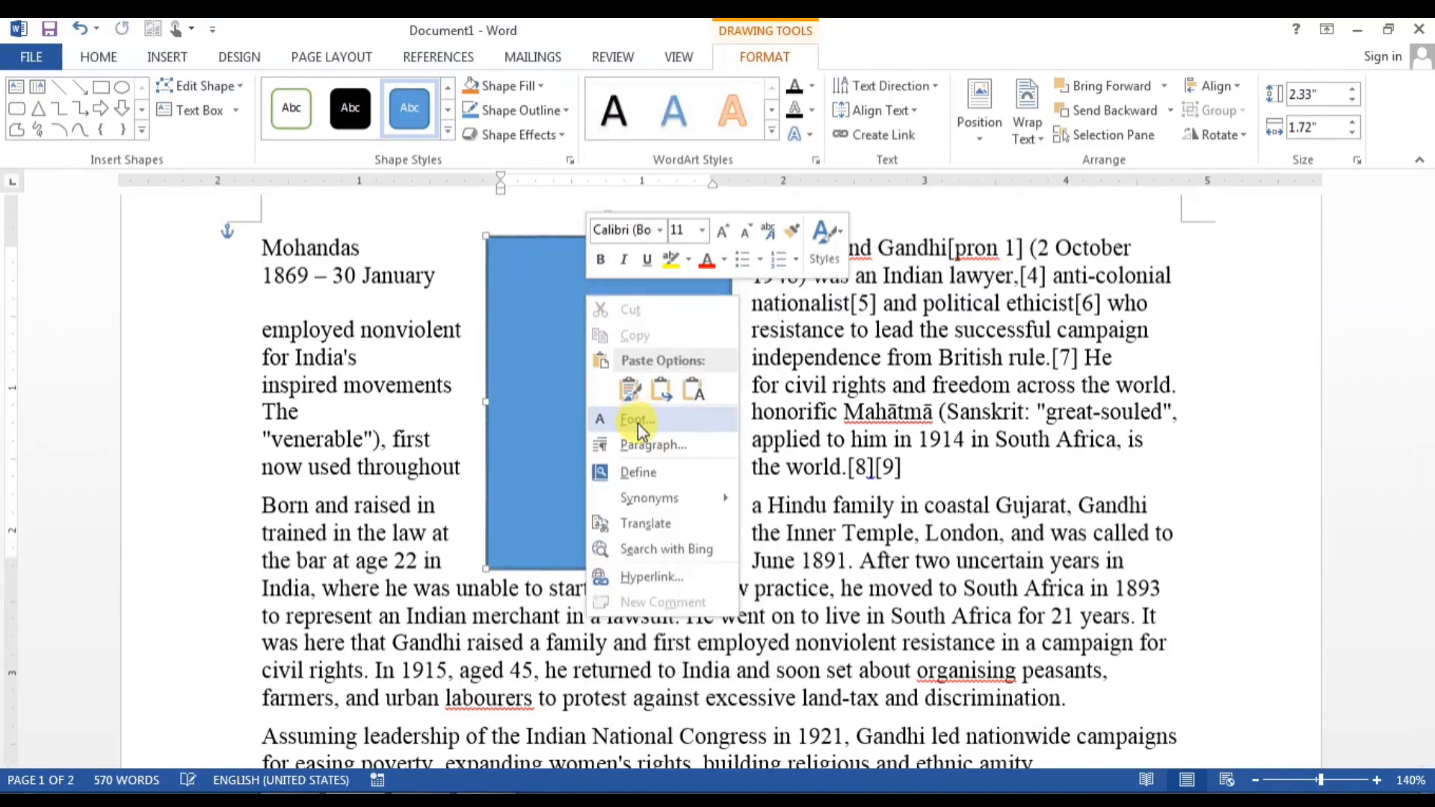
click(568, 446)
click(609, 403)
key(ctrl+v)
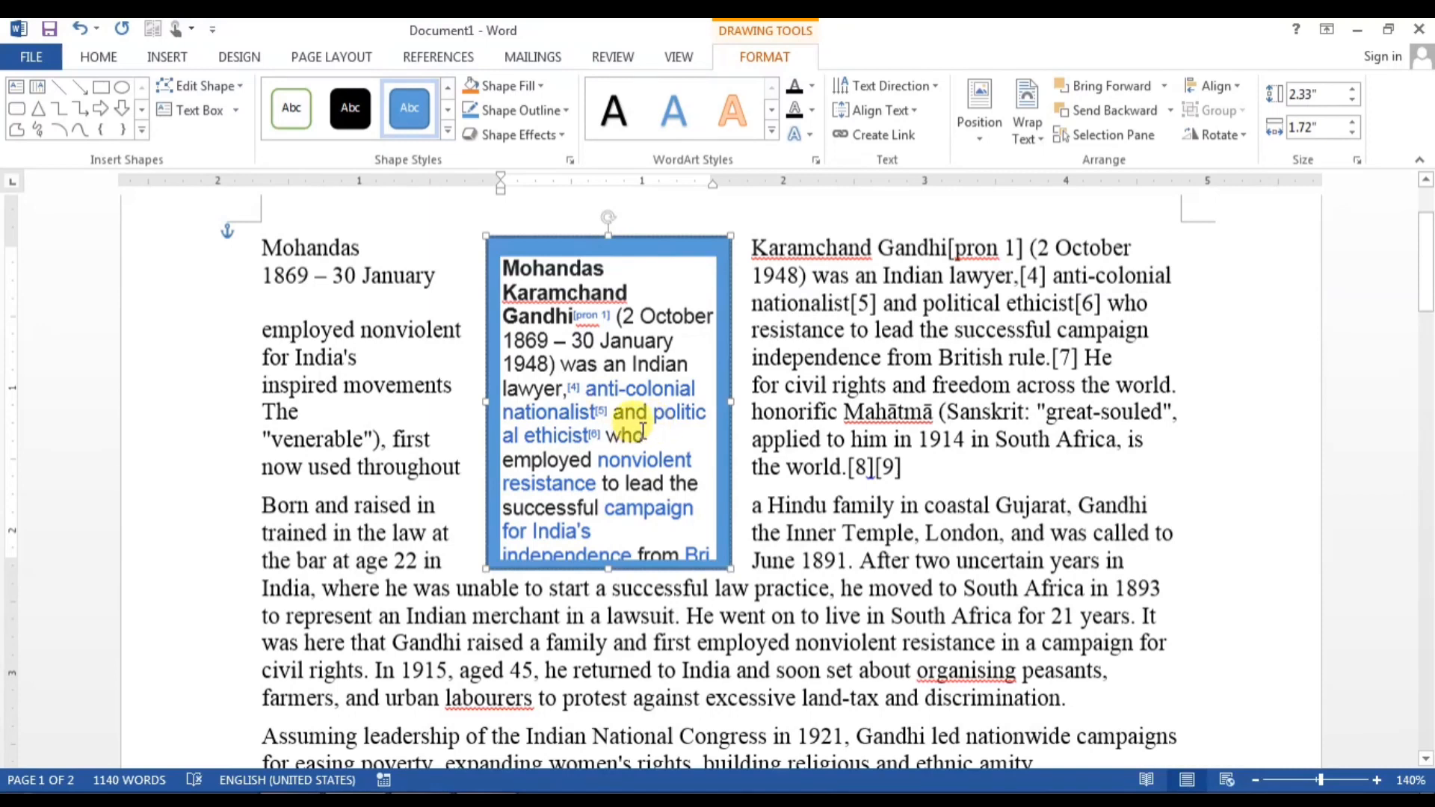
scroll(642, 431, down, 1)
scroll(642, 431, up, 1)
Step: Stretch the rectangle to 4.21 inches tall and delete all text inside it
drag(606, 564, 631, 633)
scroll(650, 649, up, 3)
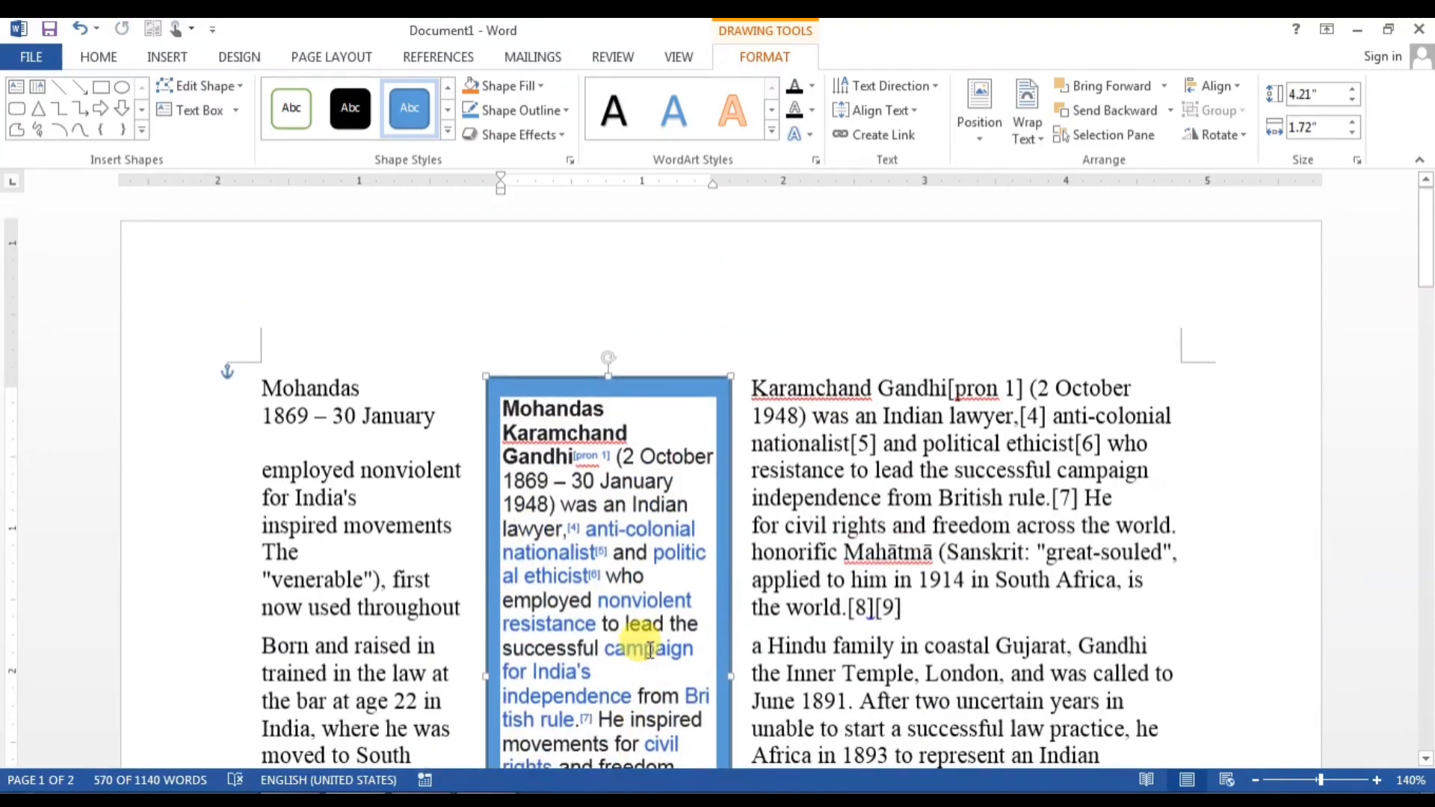
scroll(650, 649, down, 3)
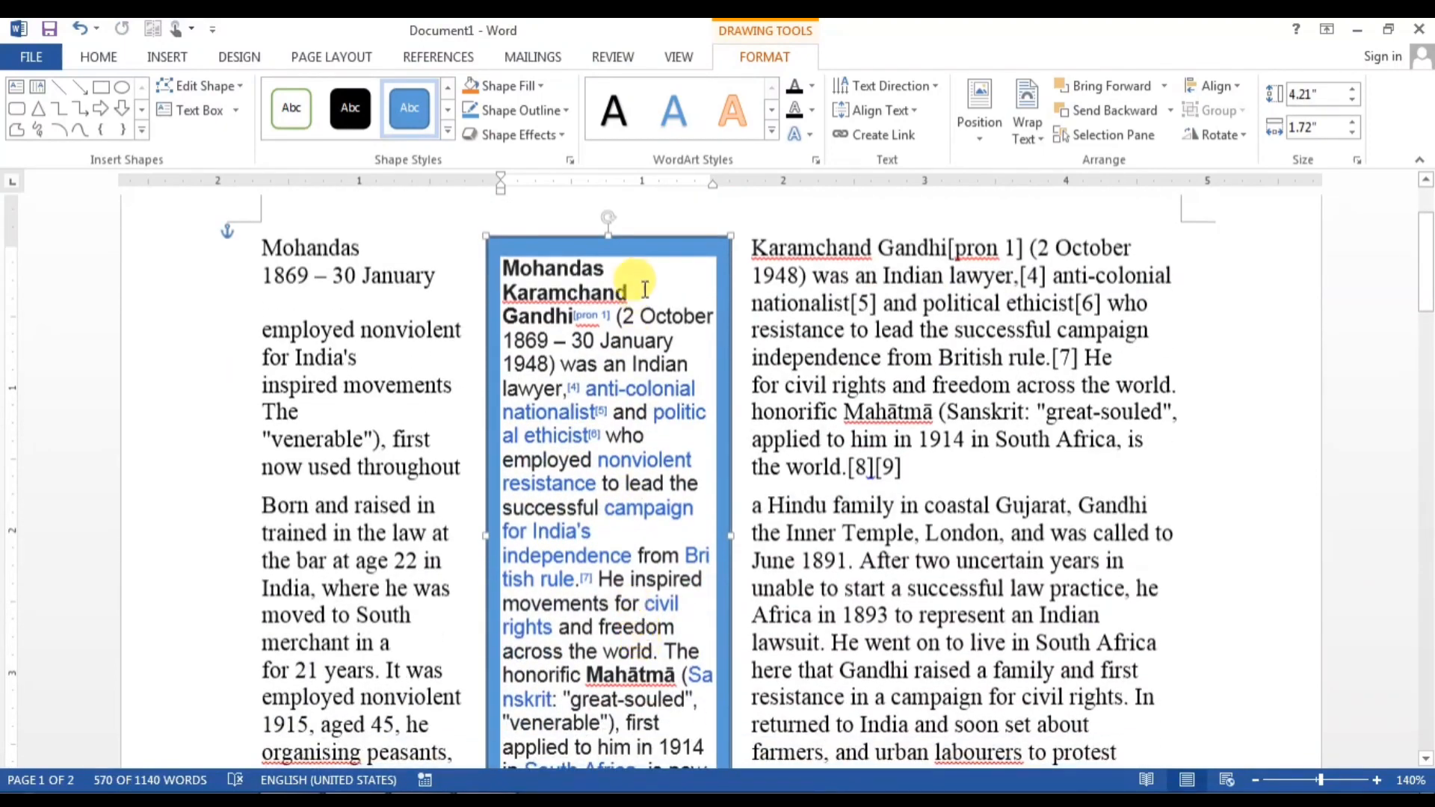
key(ctrl+a)
key(ctrl+c)
key(Delete)
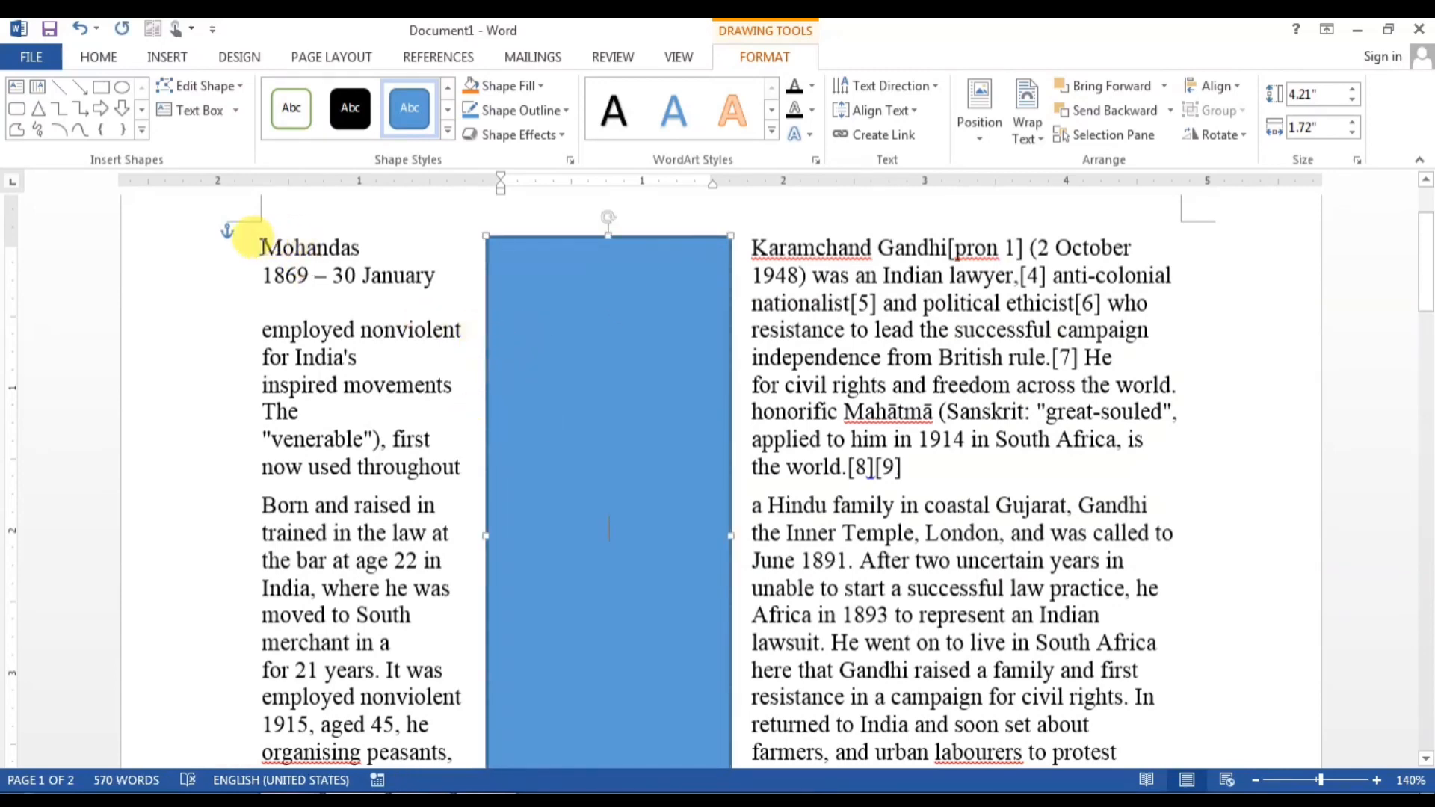
Step: Try various text and vertical block selections across both columns of the Gandhi text
drag(261, 249, 298, 329)
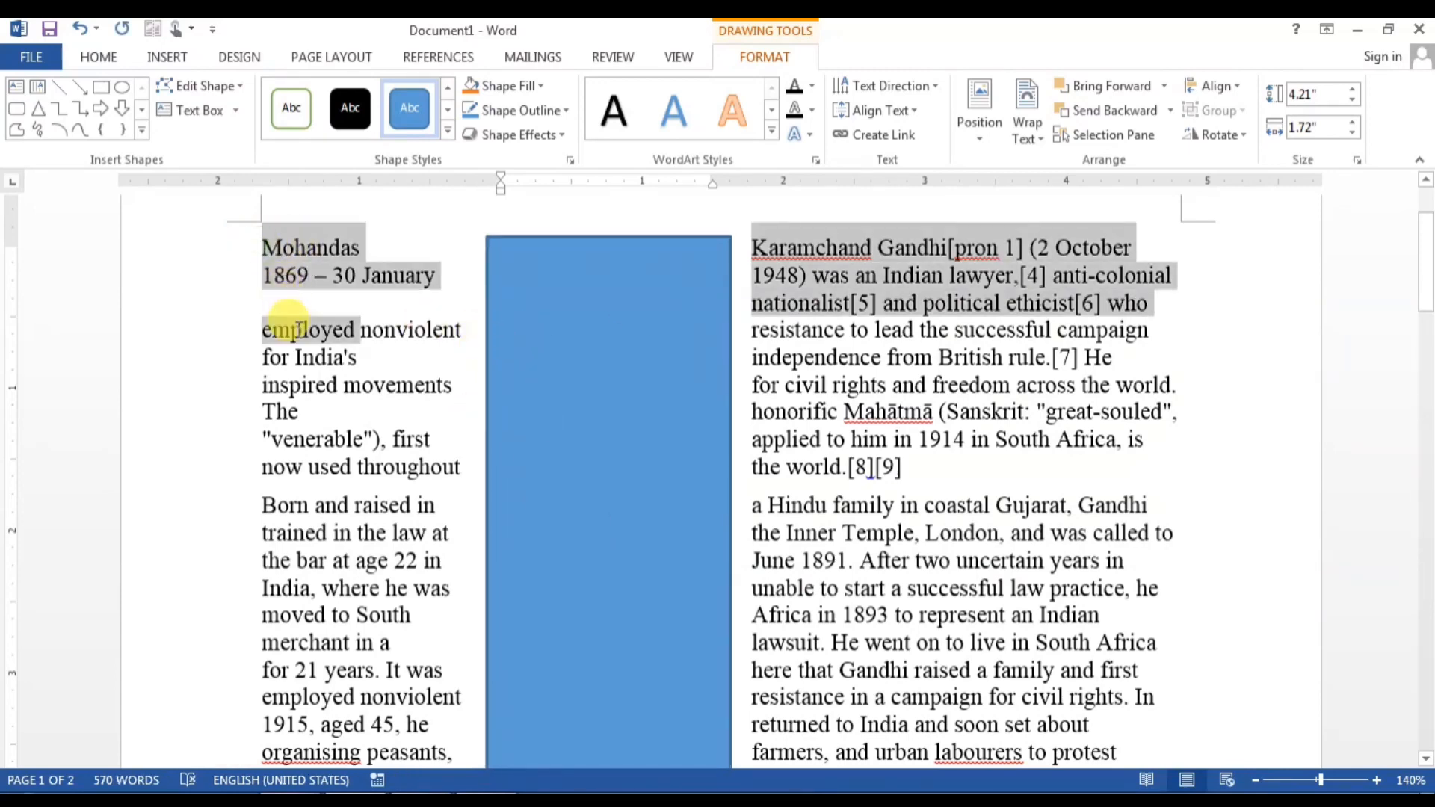
click(299, 330)
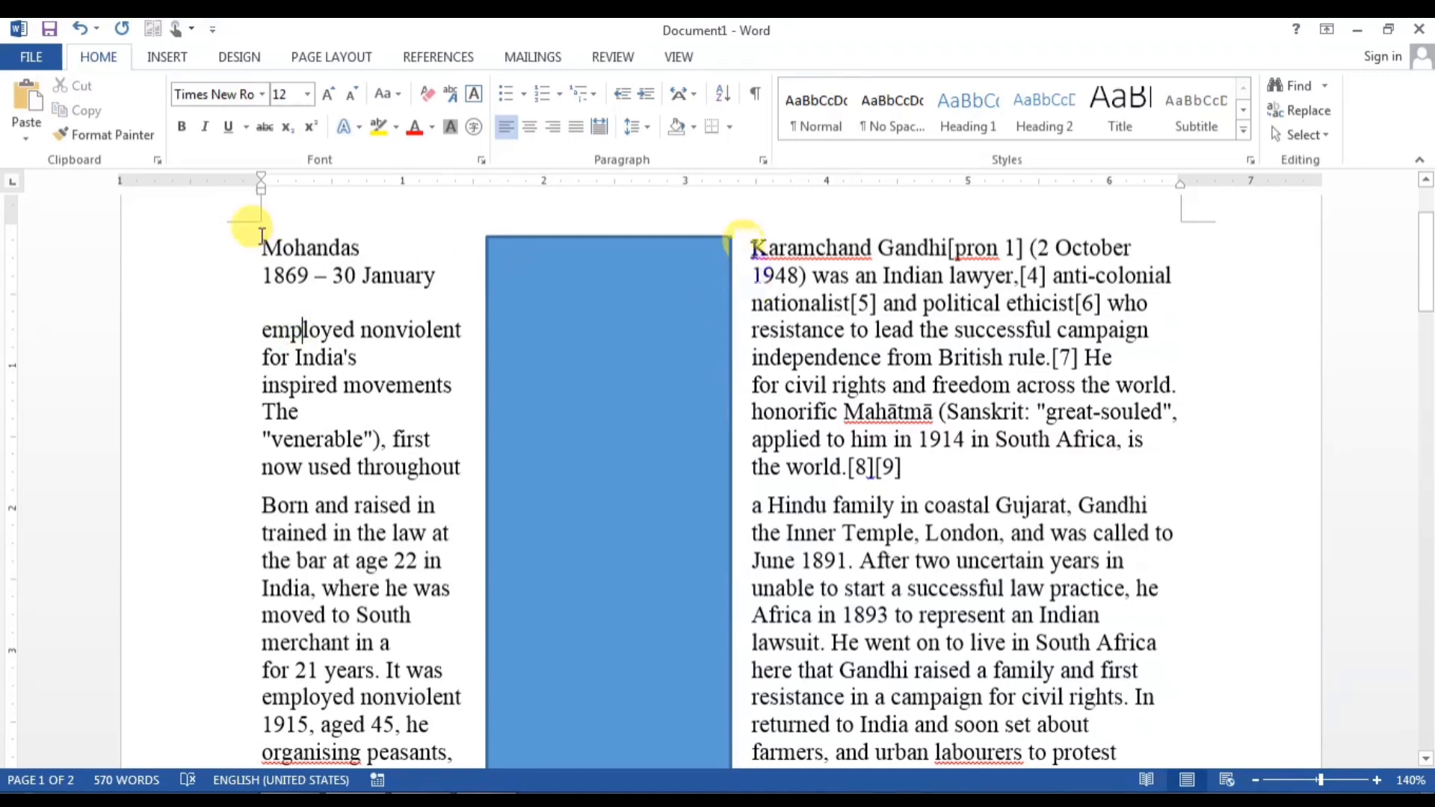
drag(751, 247, 800, 381)
click(801, 385)
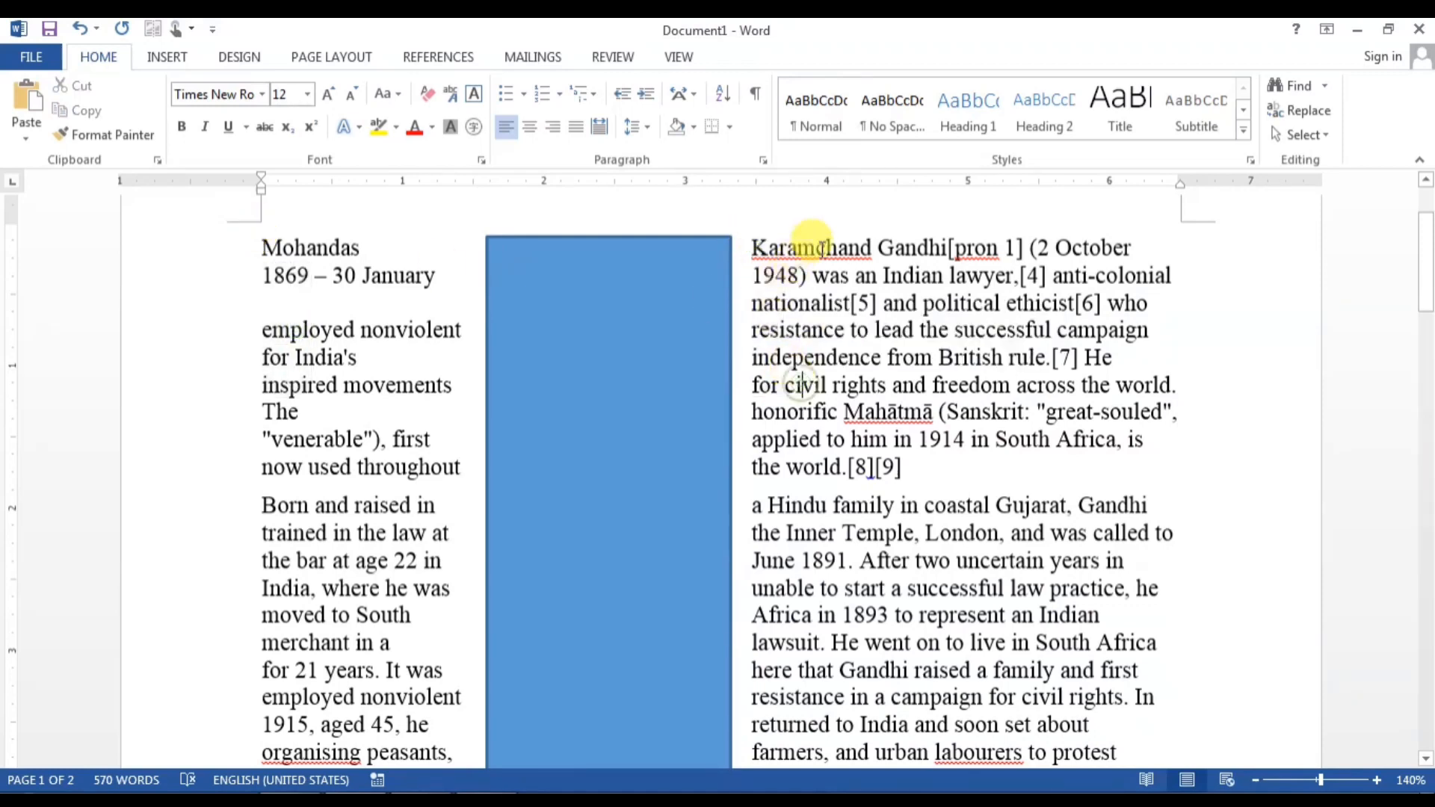
drag(822, 249, 833, 293)
click(832, 293)
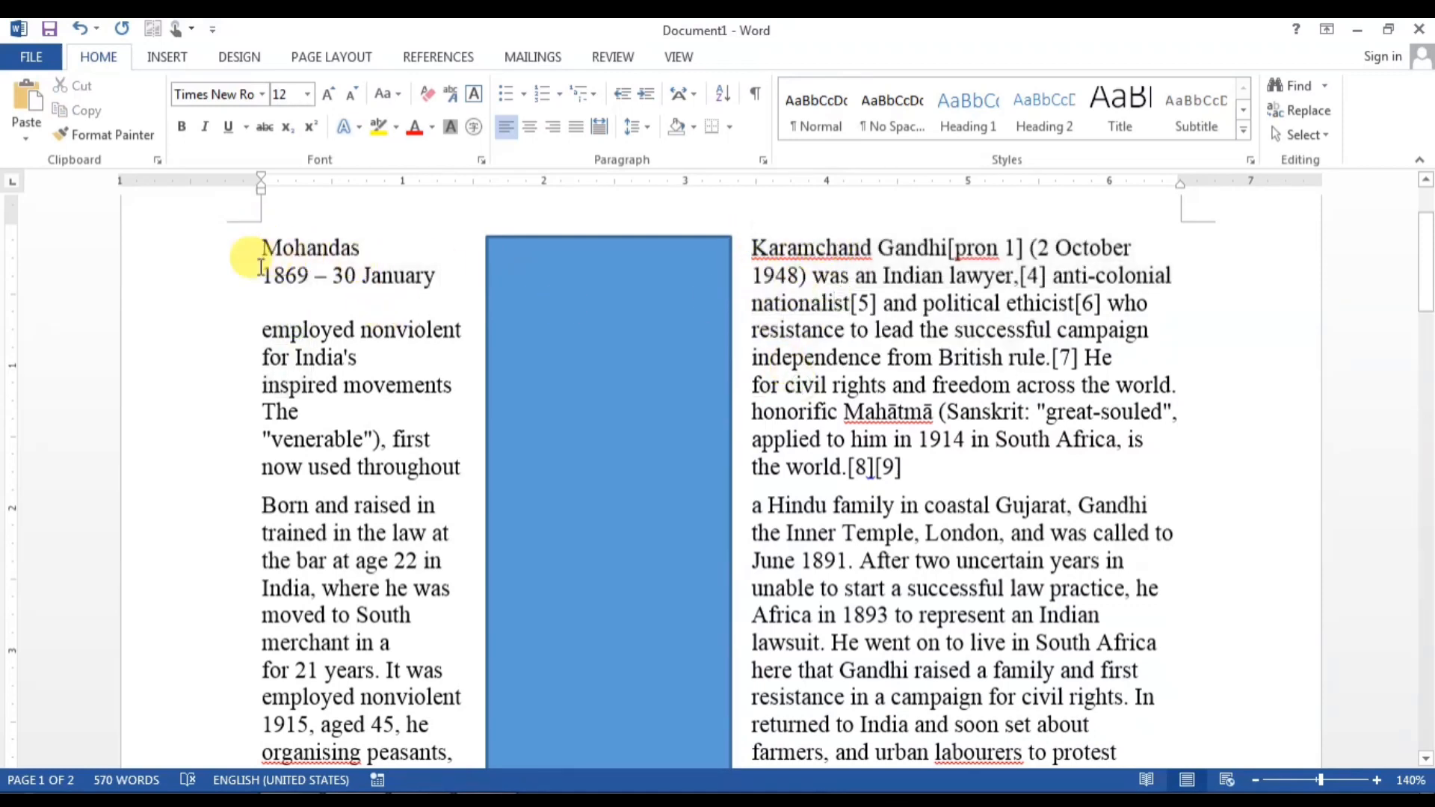
drag(260, 267, 450, 671)
click(309, 347)
drag(284, 345, 364, 516)
click(364, 515)
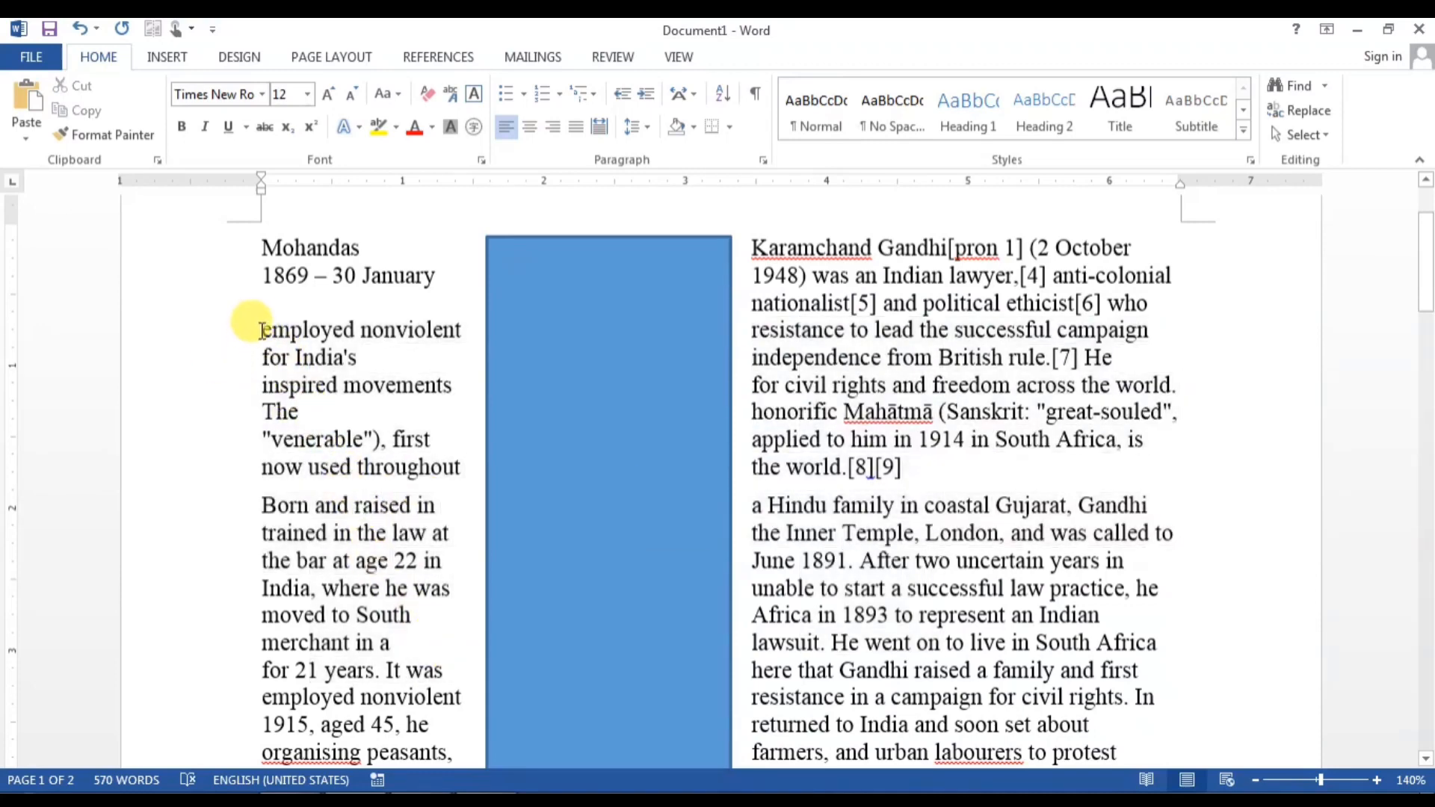
drag(260, 330, 374, 688)
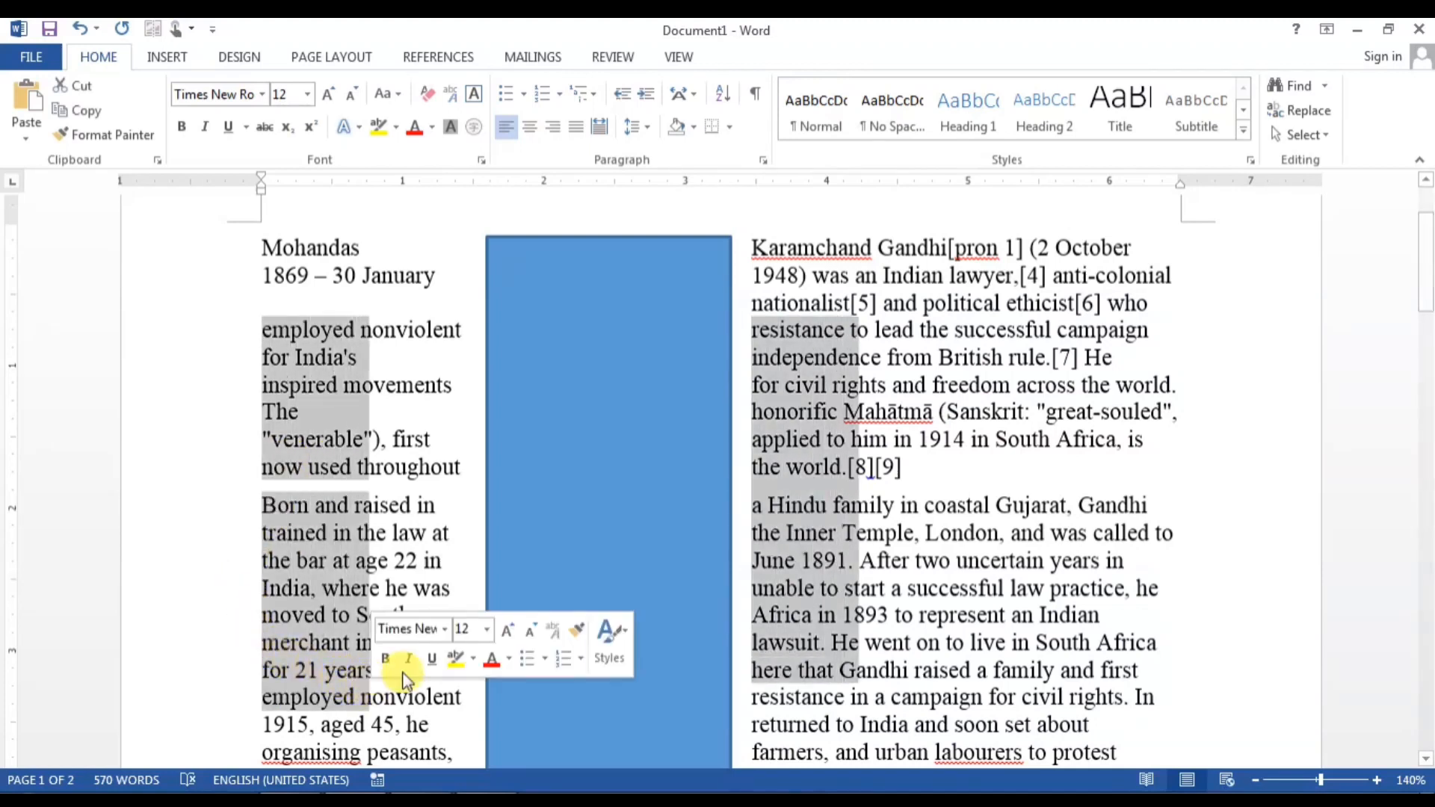
Step: Paste the text into the blue rectangle, then remove it to restore full-width text
click(561, 336)
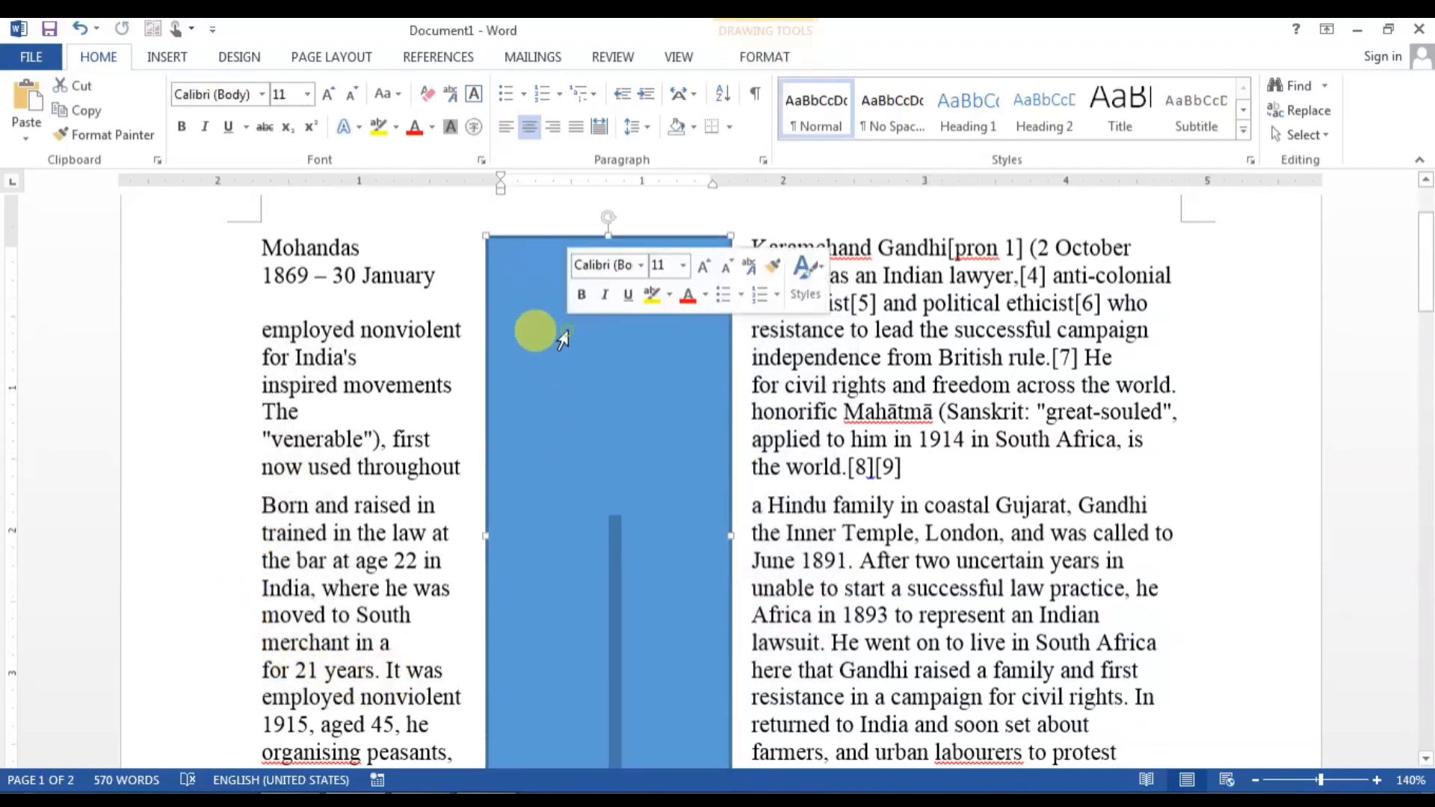
key(ctrl+v)
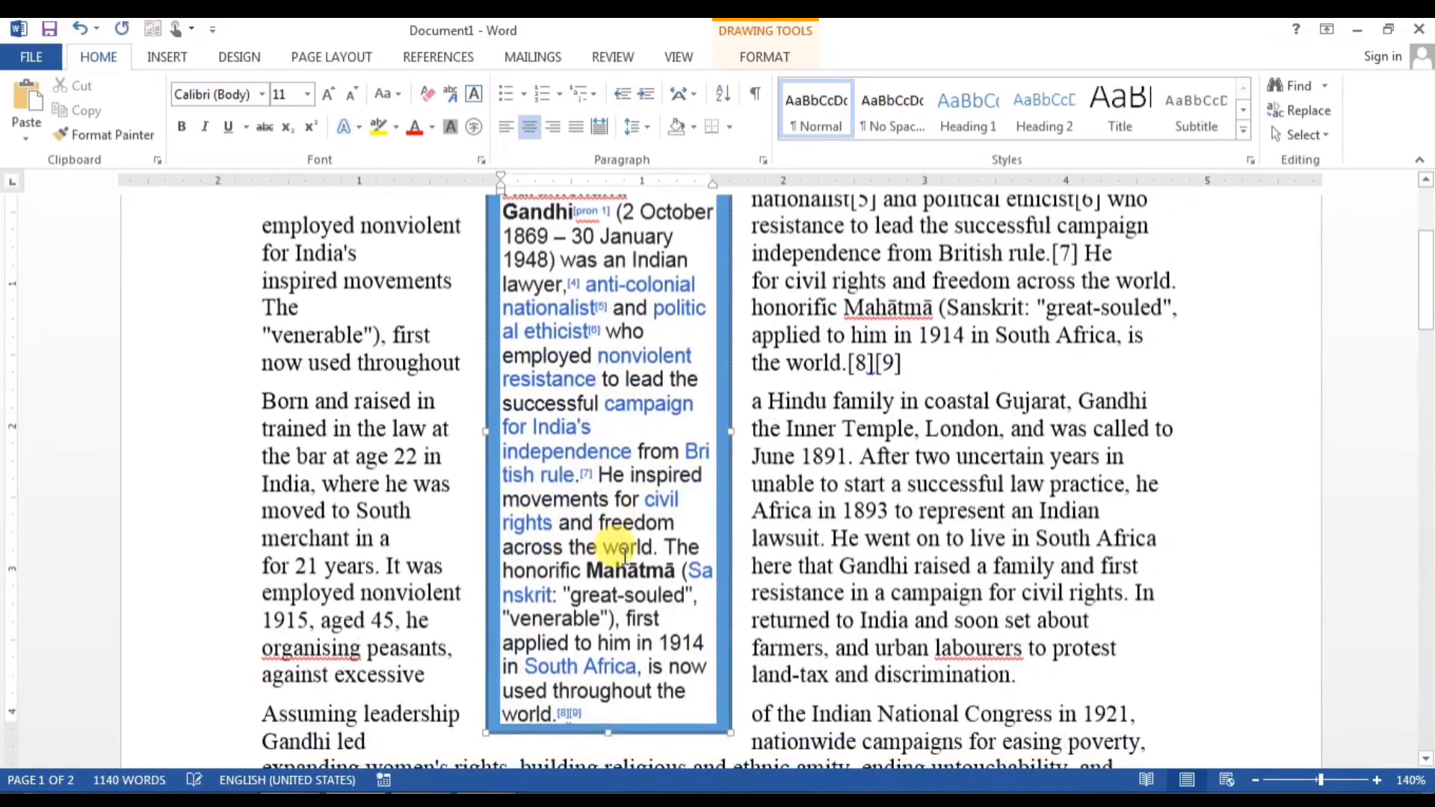
scroll(611, 641, up, 1)
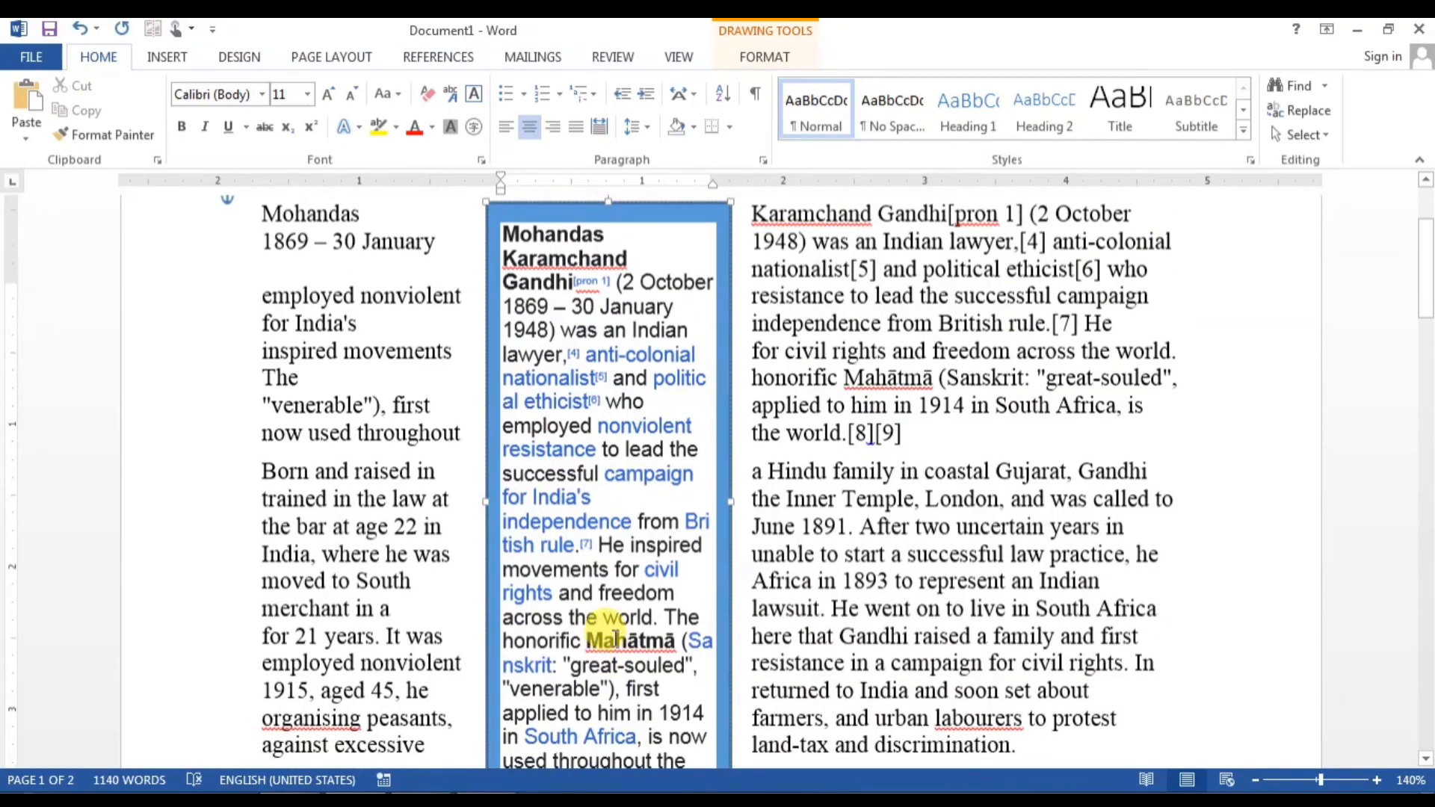
scroll(673, 430, down, 2)
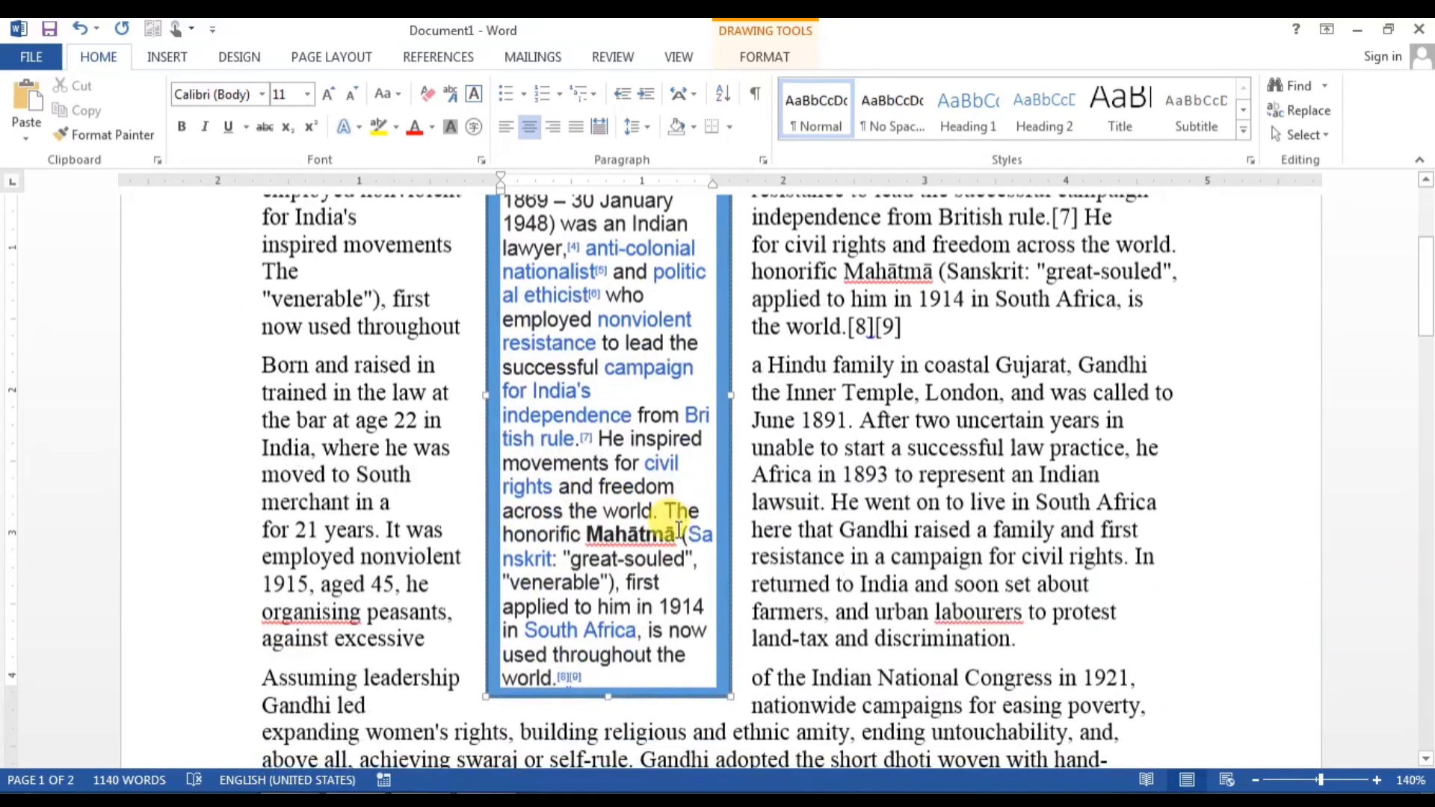
scroll(670, 523, down, 1)
scroll(667, 520, up, 3)
key(Delete)
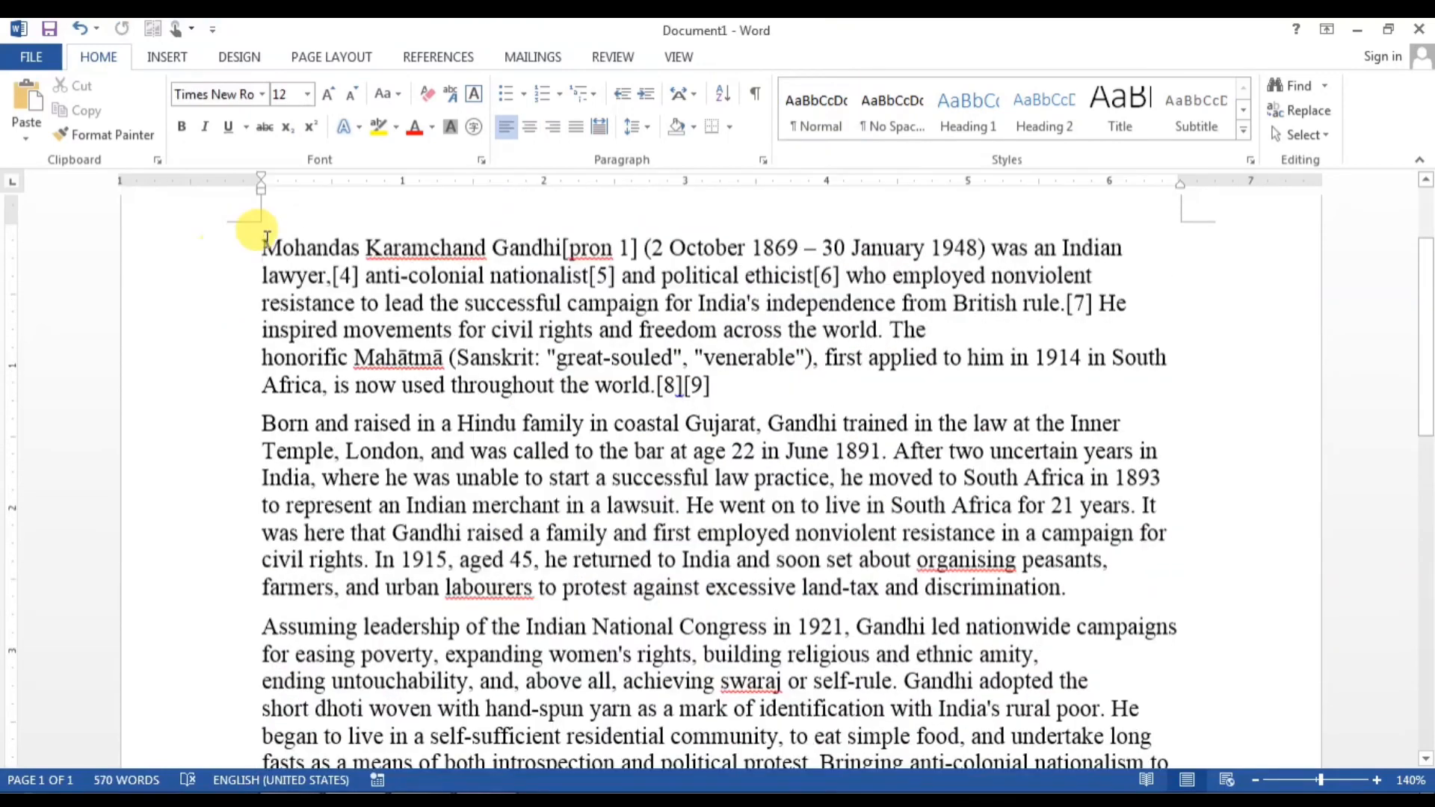
Step: Try converting the whole text to a 171-column table, then cancel after the limit warning
drag(267, 239, 1031, 605)
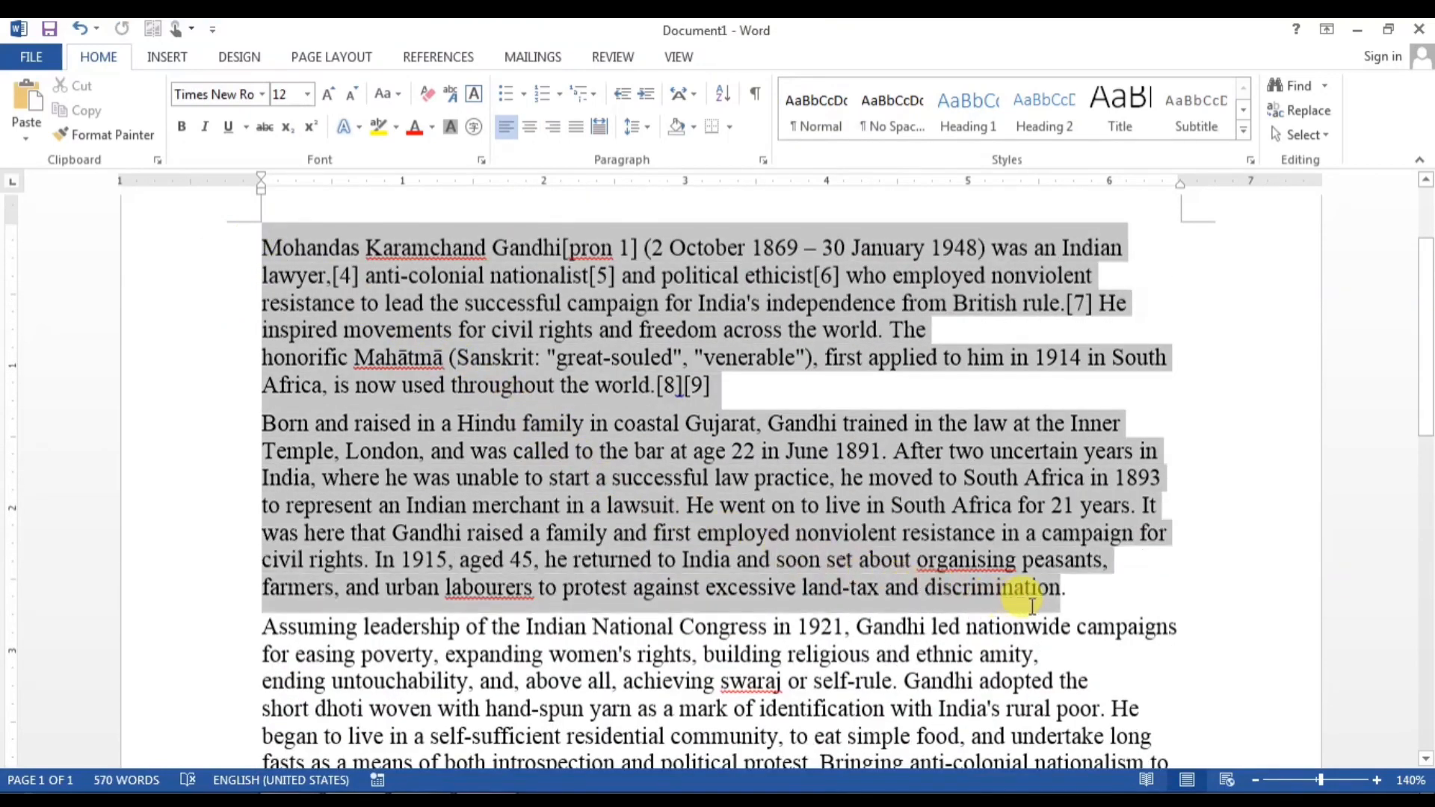
key(ctrl+a)
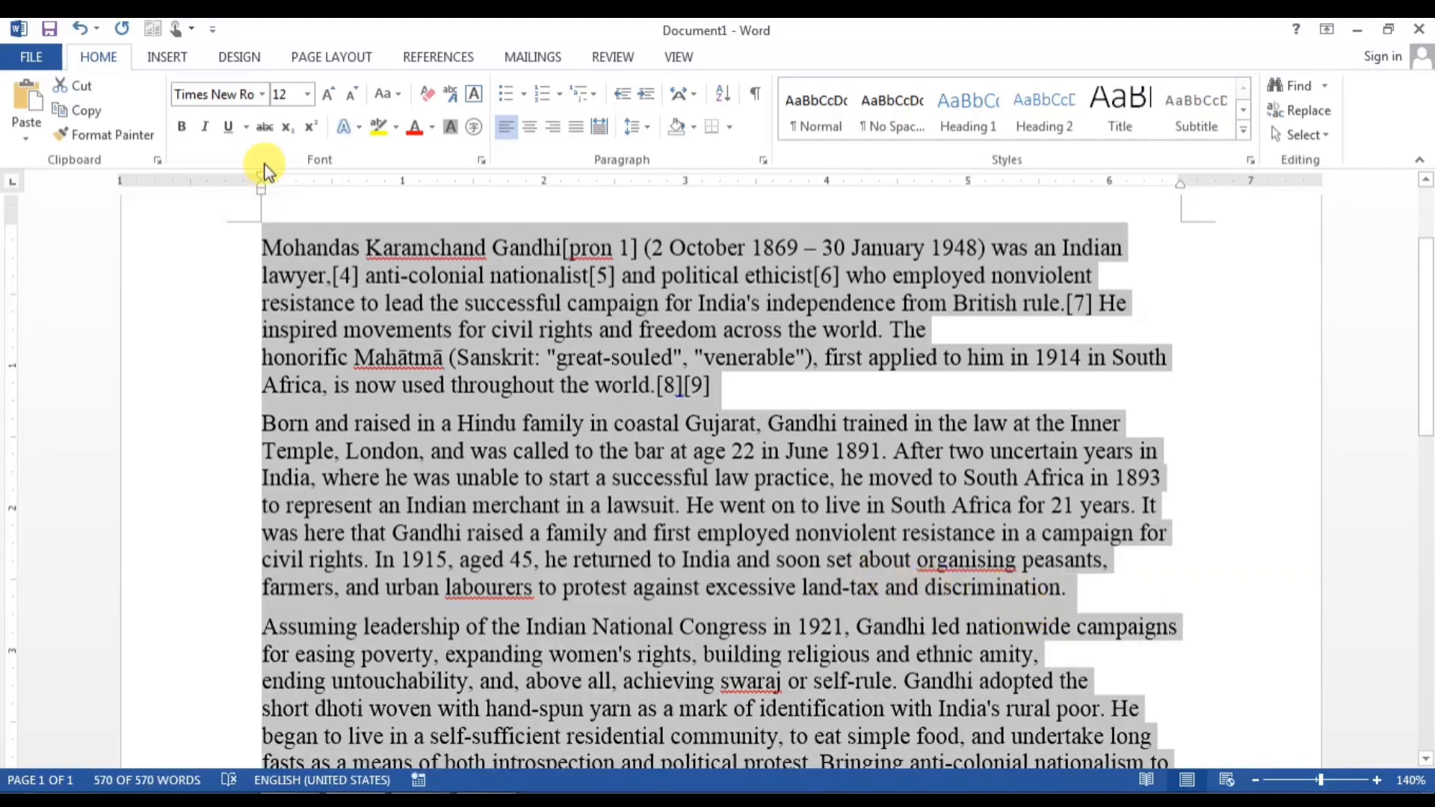
click(193, 56)
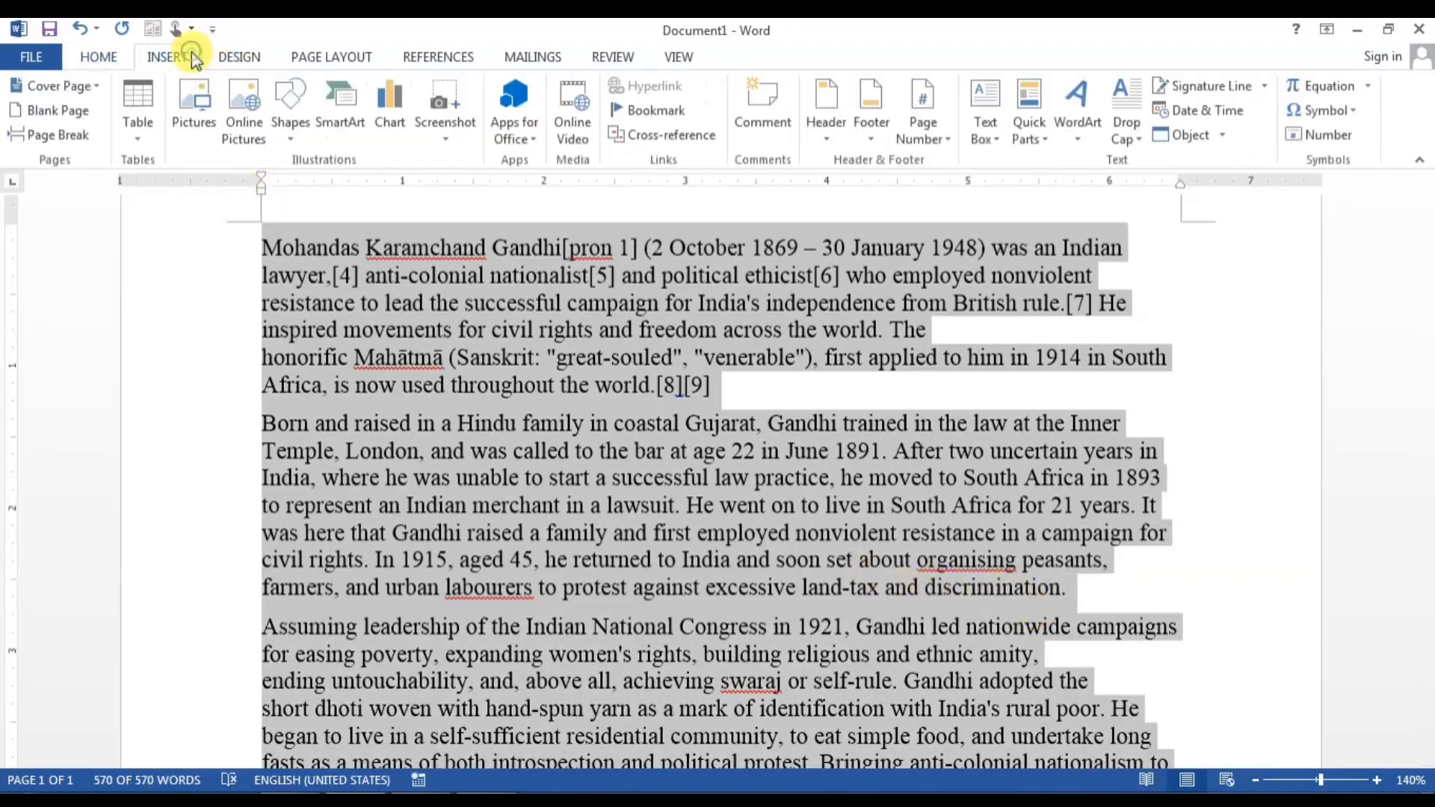
click(143, 127)
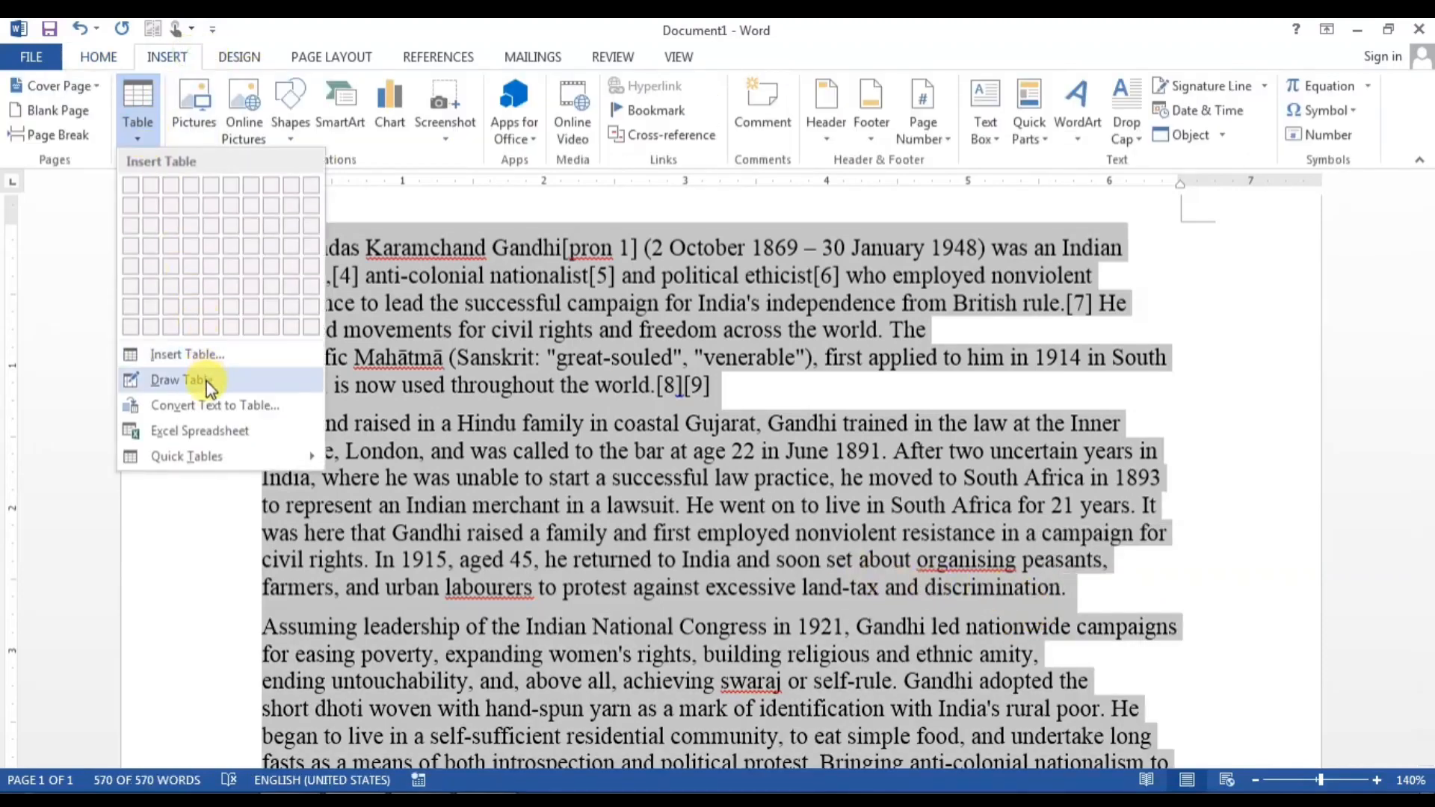
click(203, 406)
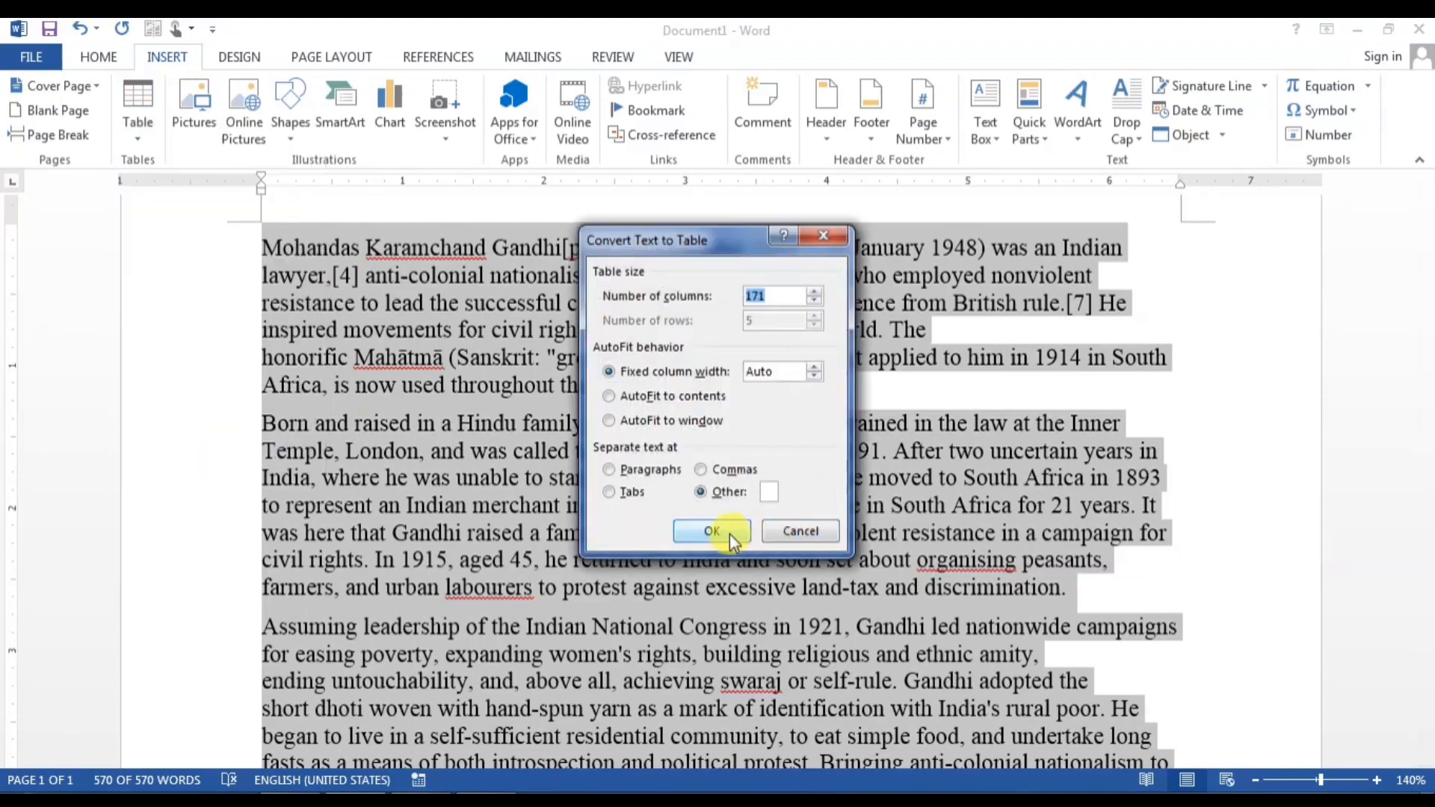
click(729, 533)
click(723, 472)
click(799, 531)
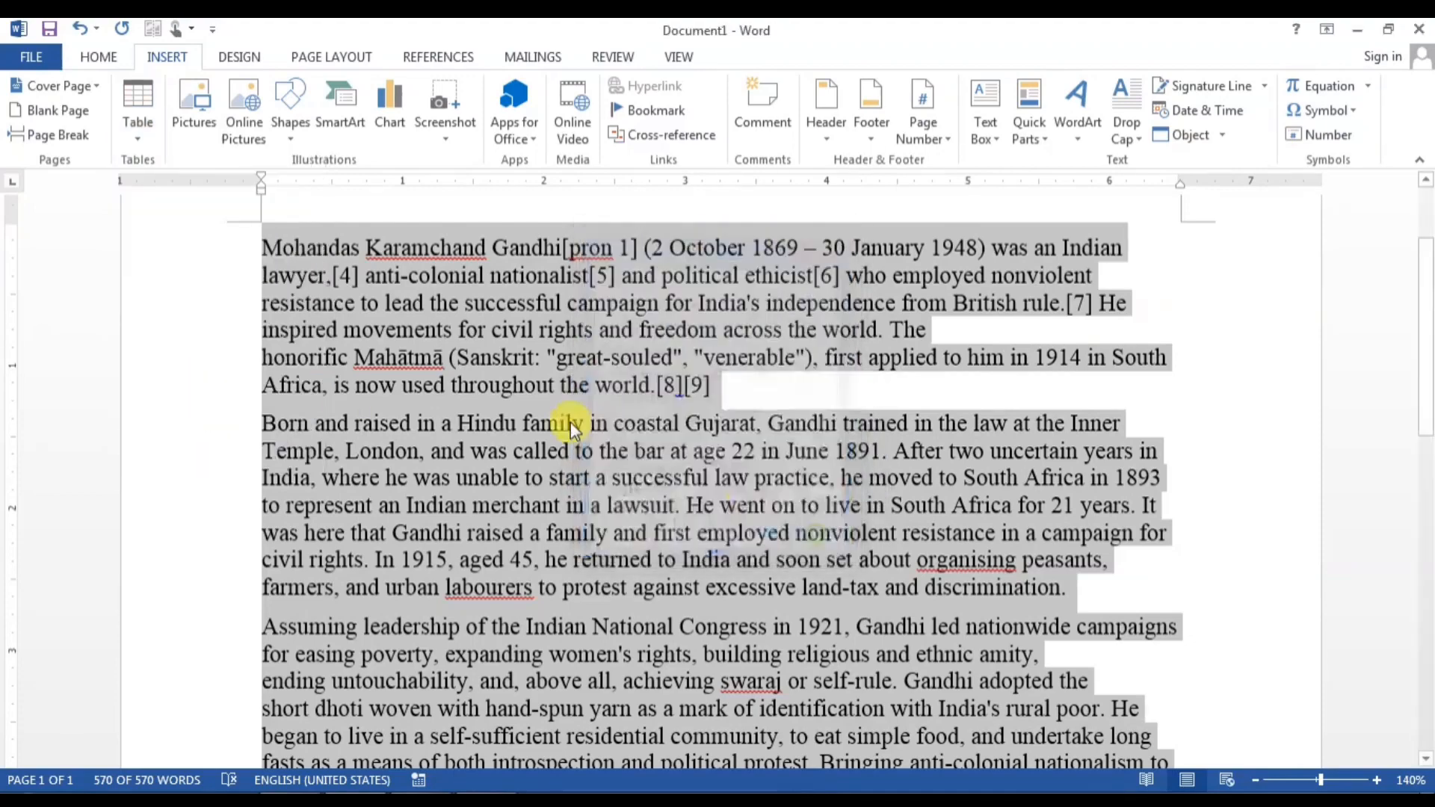
click(501, 357)
Step: Remove all text after the second Gandhi paragraph
drag(261, 245, 880, 587)
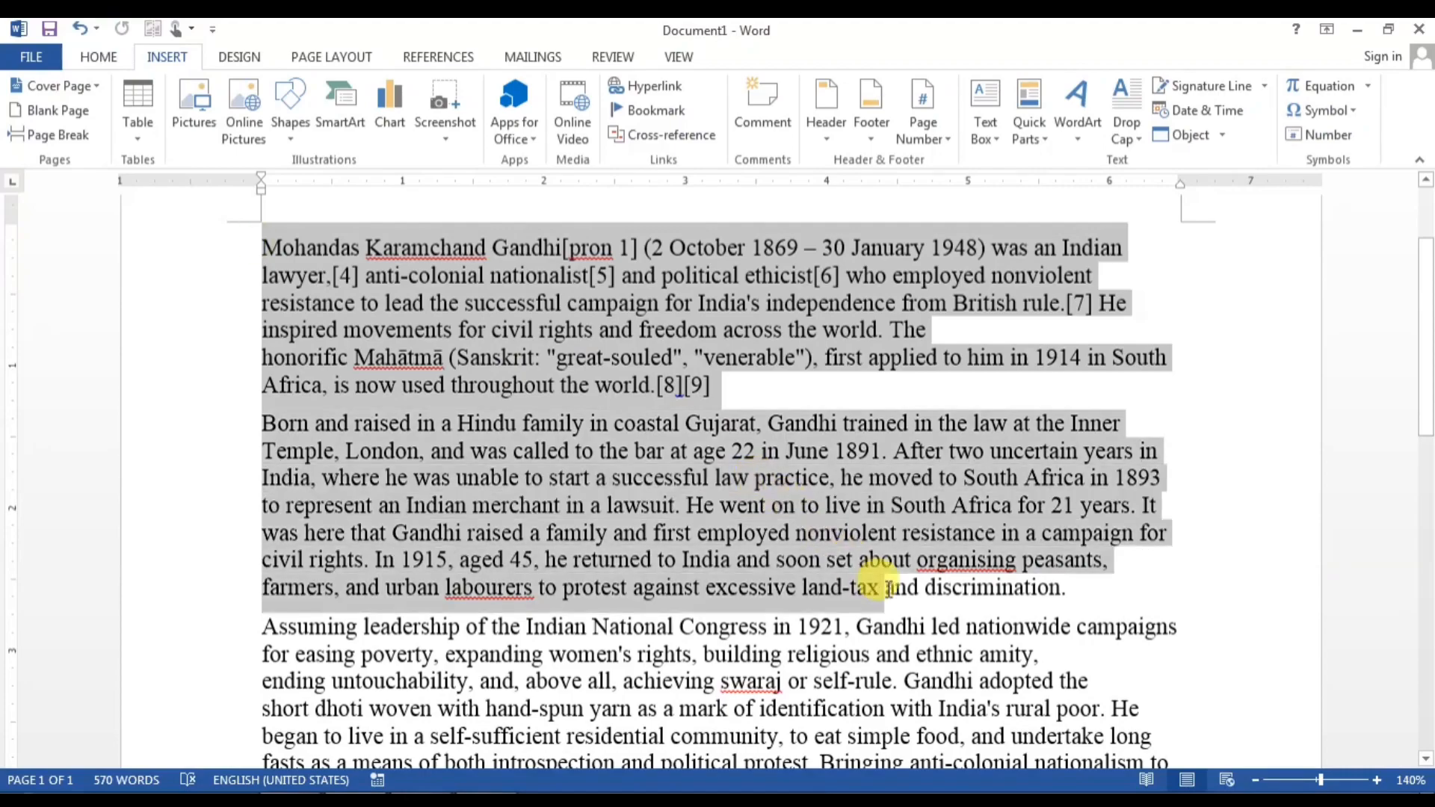
click(411, 556)
scroll(397, 538, down, 3)
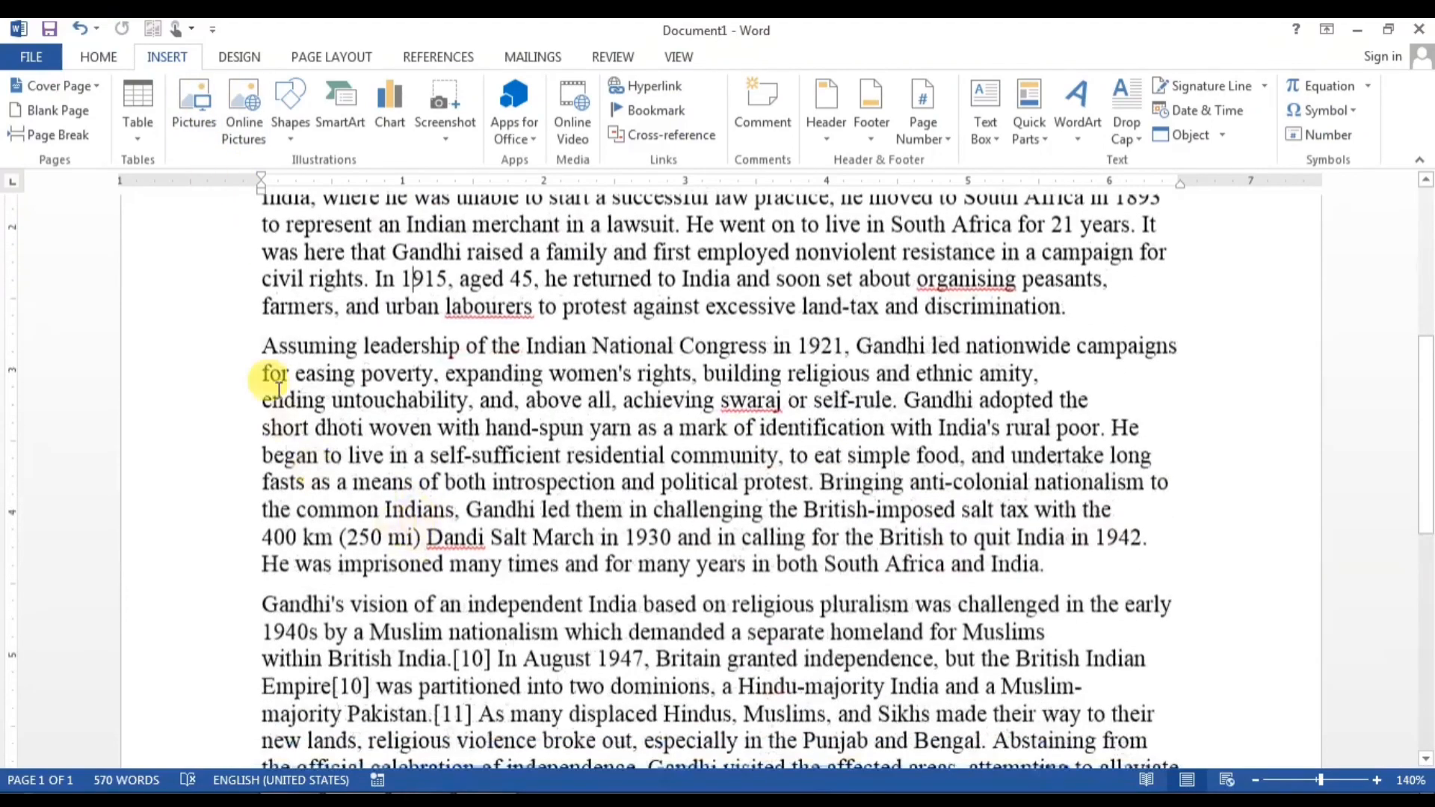
key(ctrl+a)
scroll(566, 576, down, 7)
key(ctrl+z)
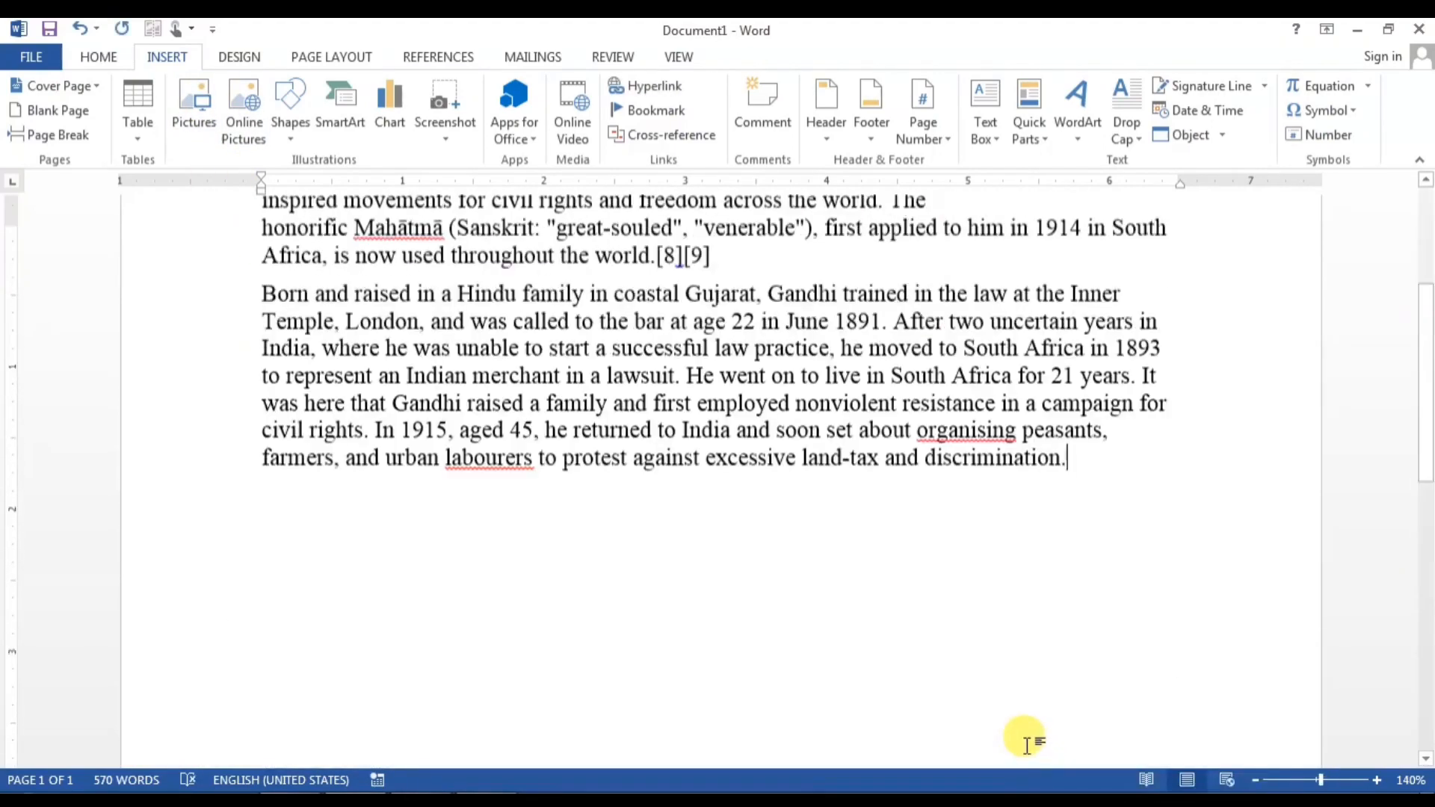
scroll(1025, 744, up, 3)
Step: Convert the two paragraphs into a 45-column table, then undo the conversion
drag(1079, 728, 268, 380)
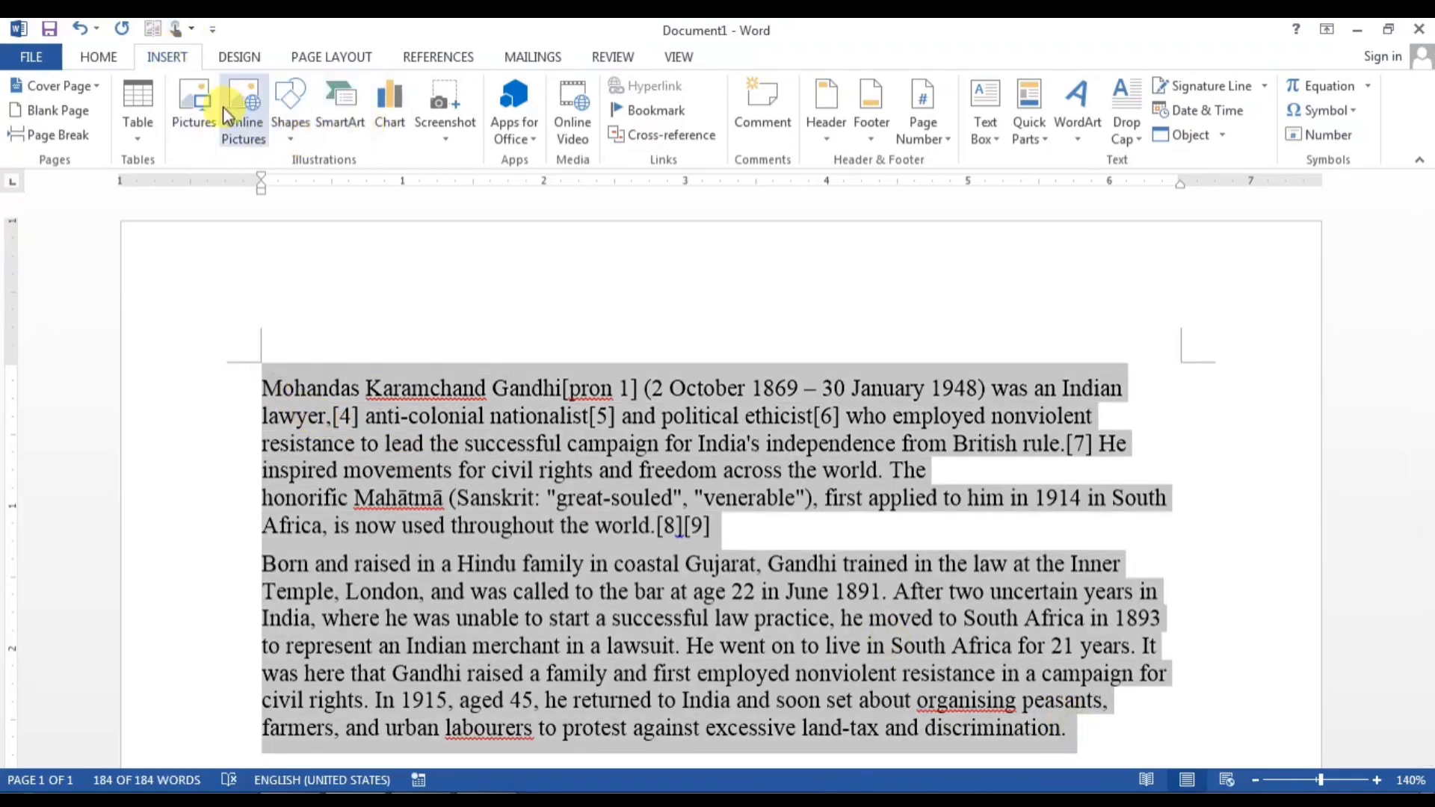
click(138, 113)
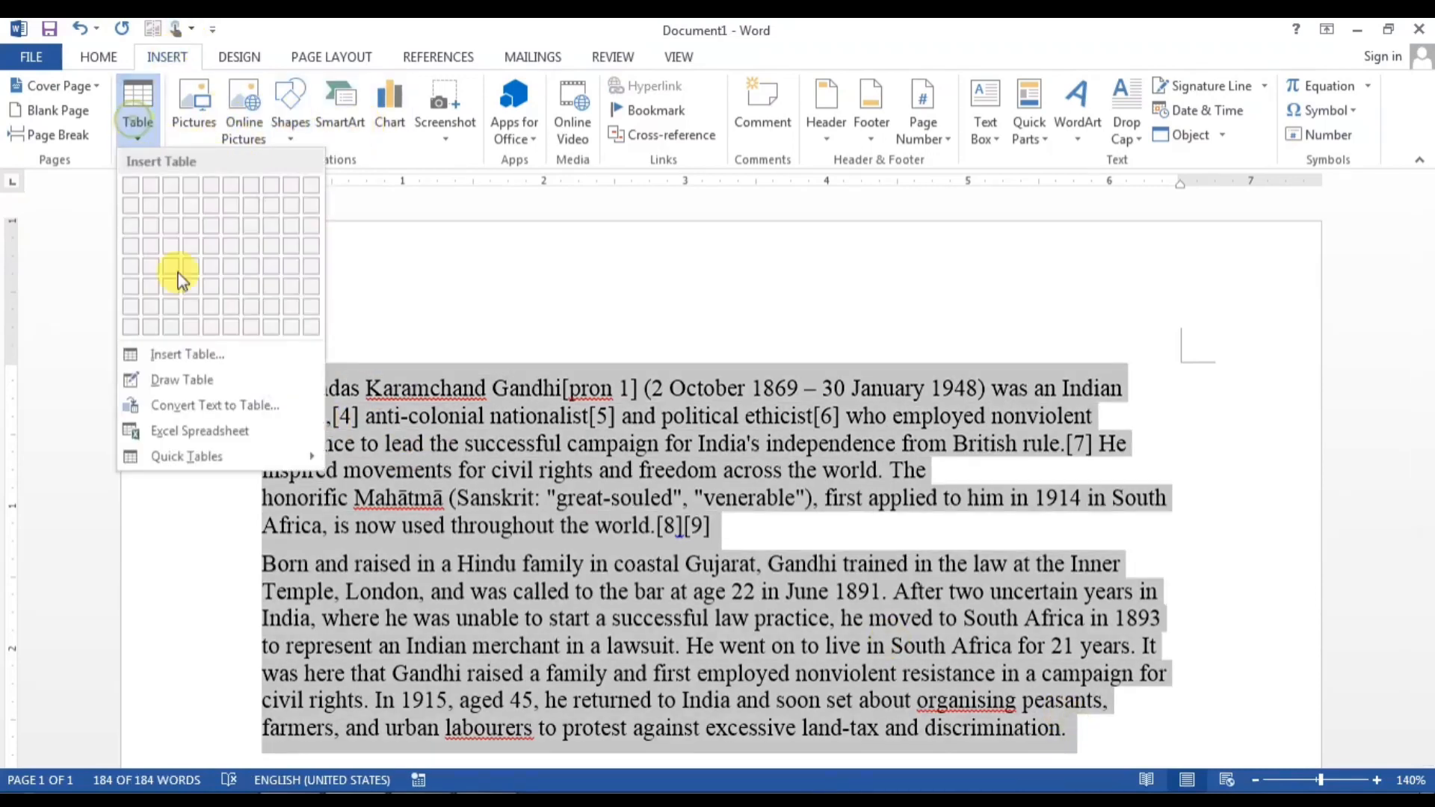
click(208, 402)
click(688, 533)
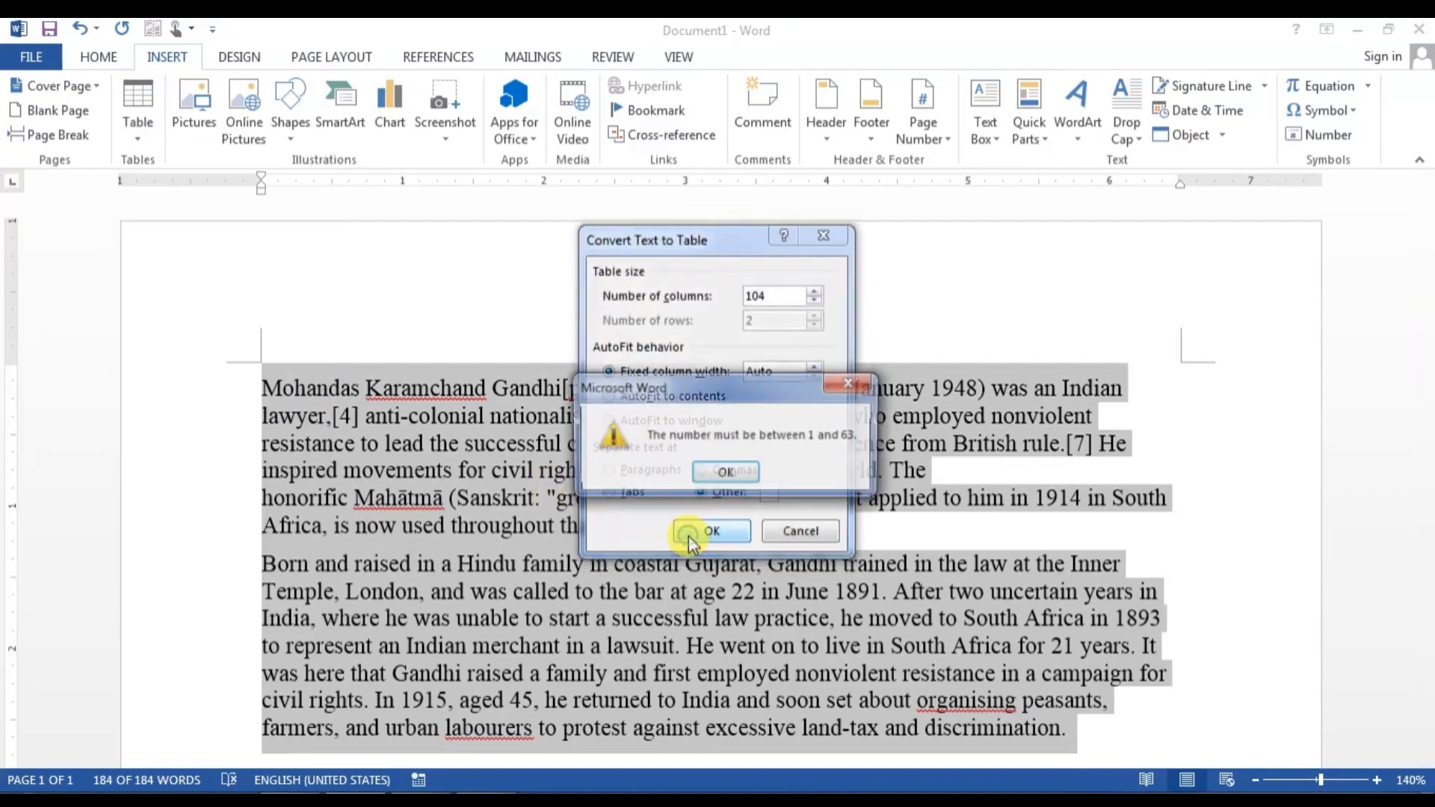
click(714, 472)
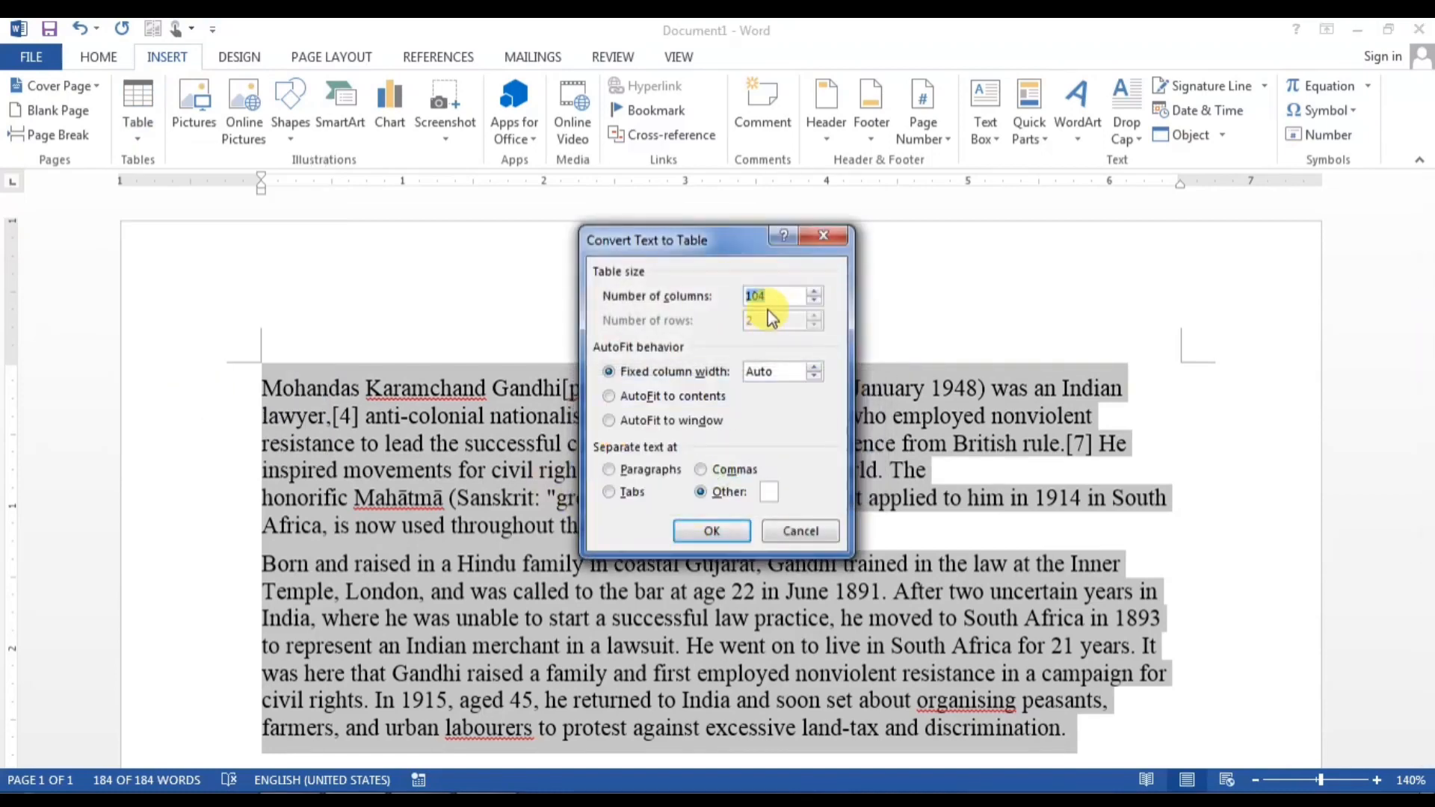
text(45)
click(713, 531)
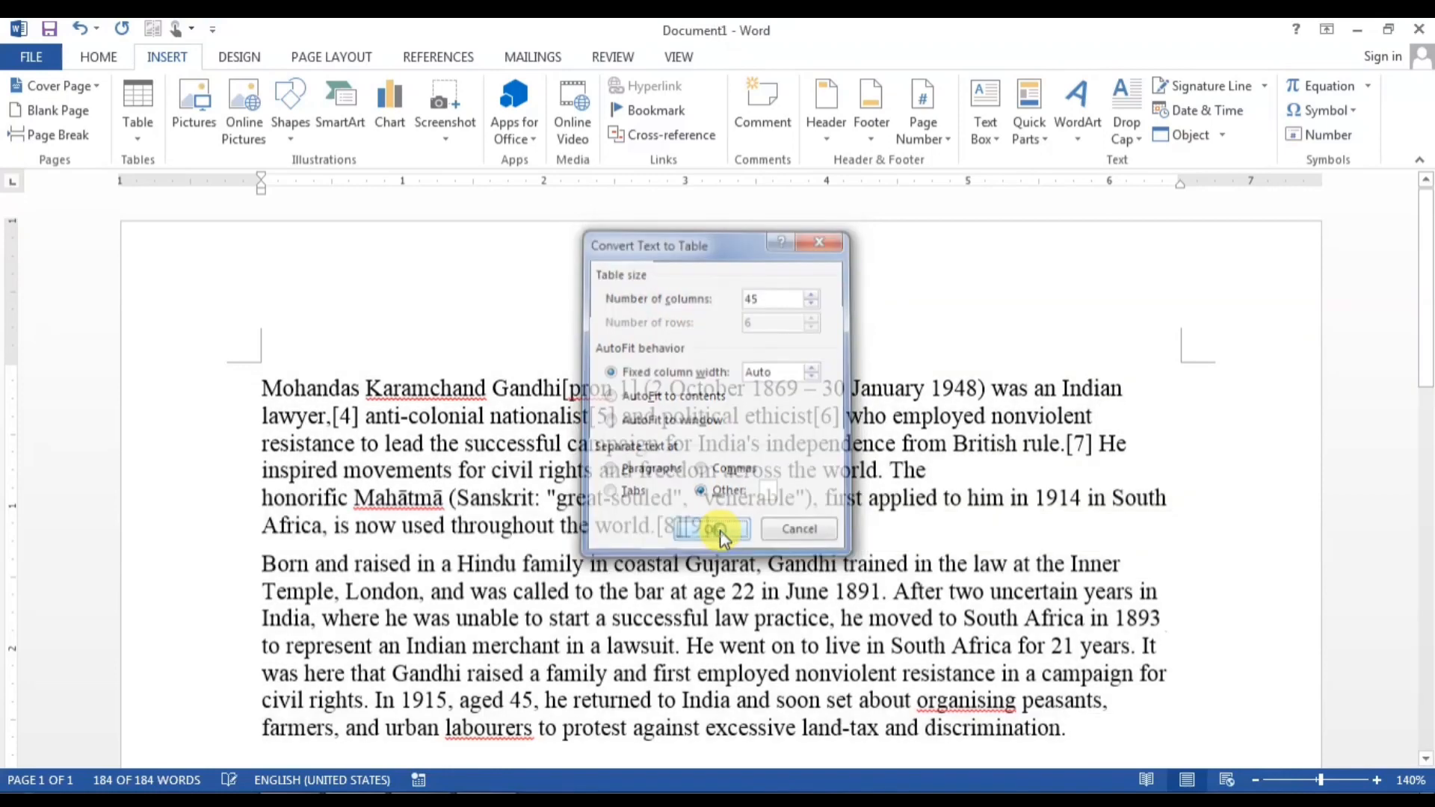
scroll(720, 531, down, 5)
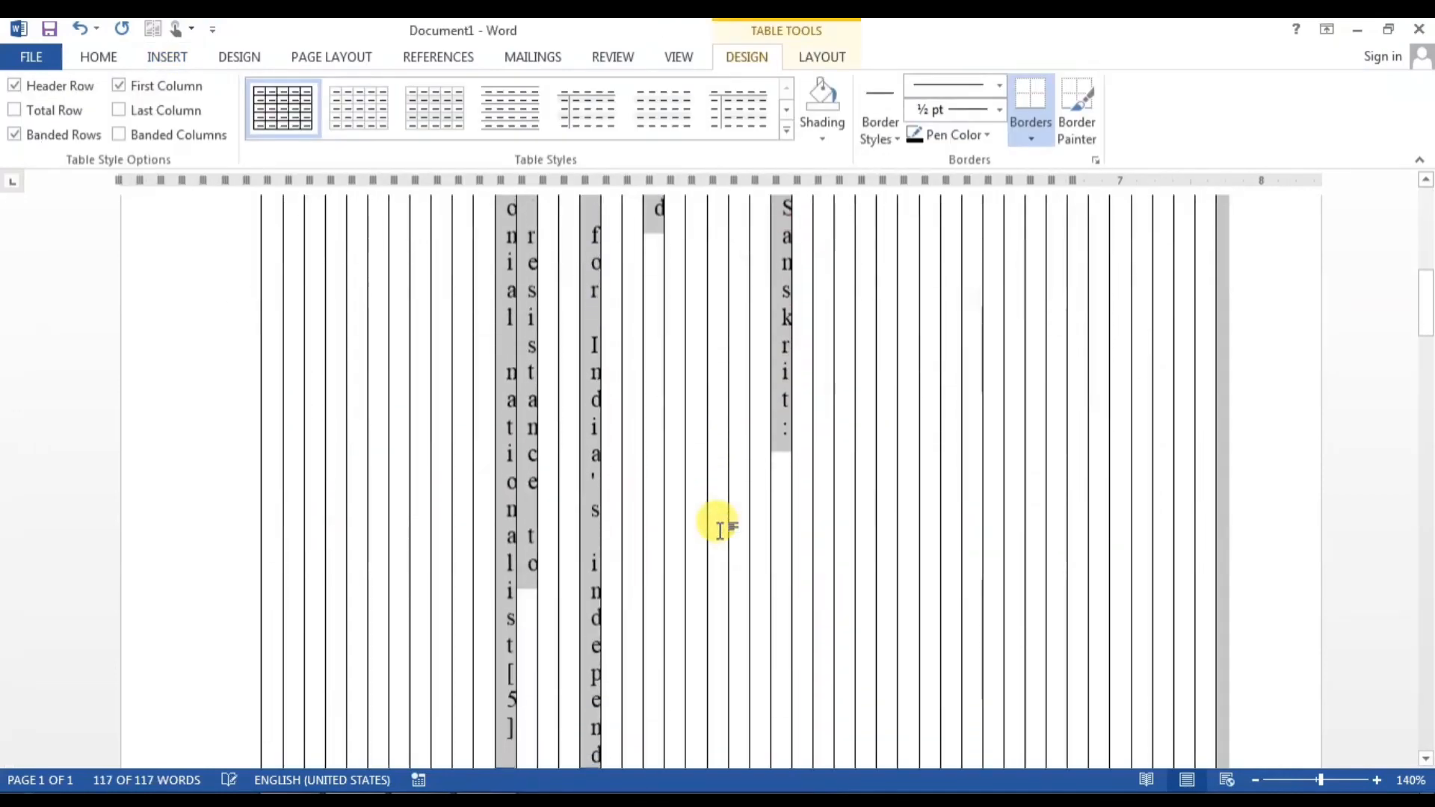
scroll(720, 531, down, 3)
scroll(719, 531, up, 10)
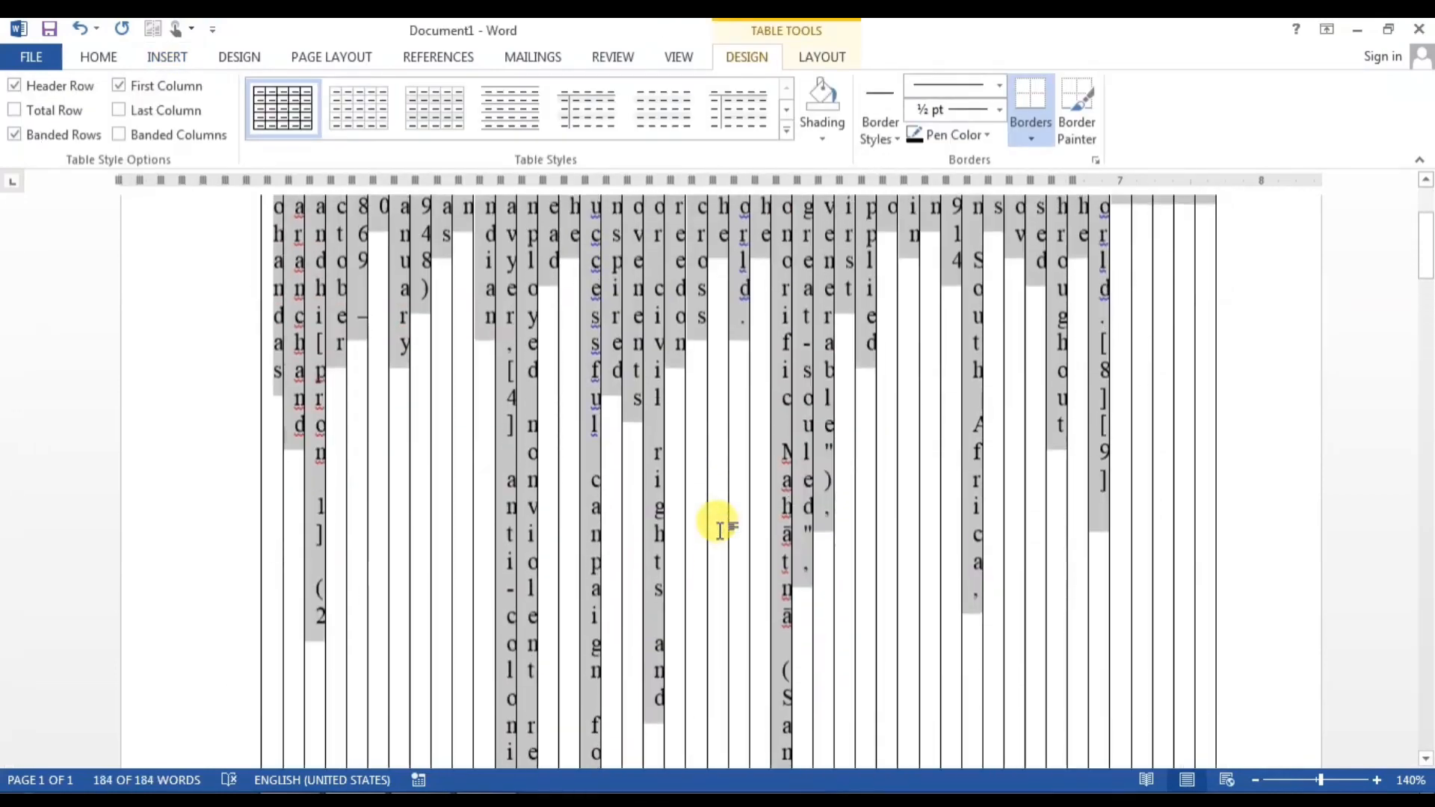
key(ctrl+z)
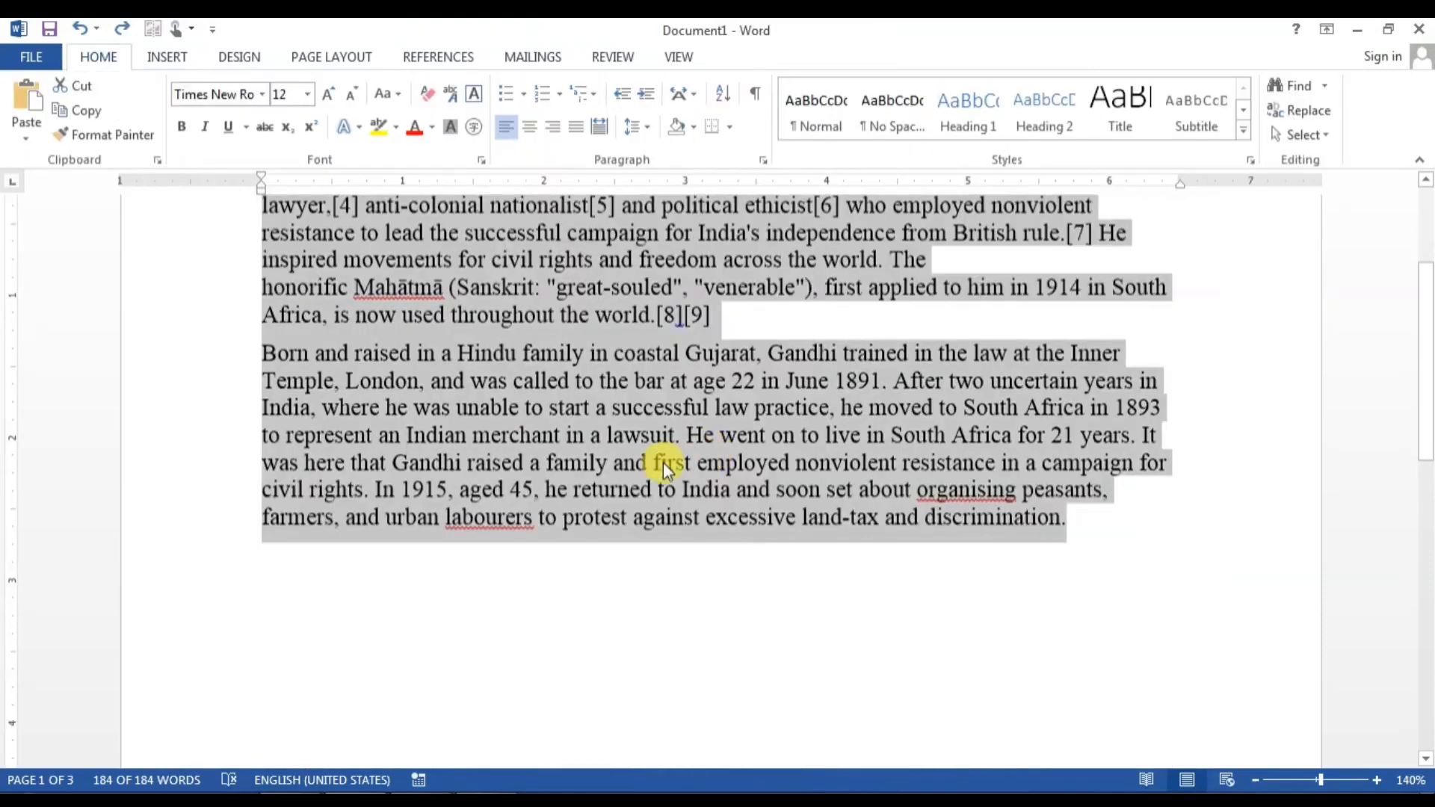
Step: In Convert Text to Table, set 5 columns and choose the Other separator option
scroll(665, 467, up, 3)
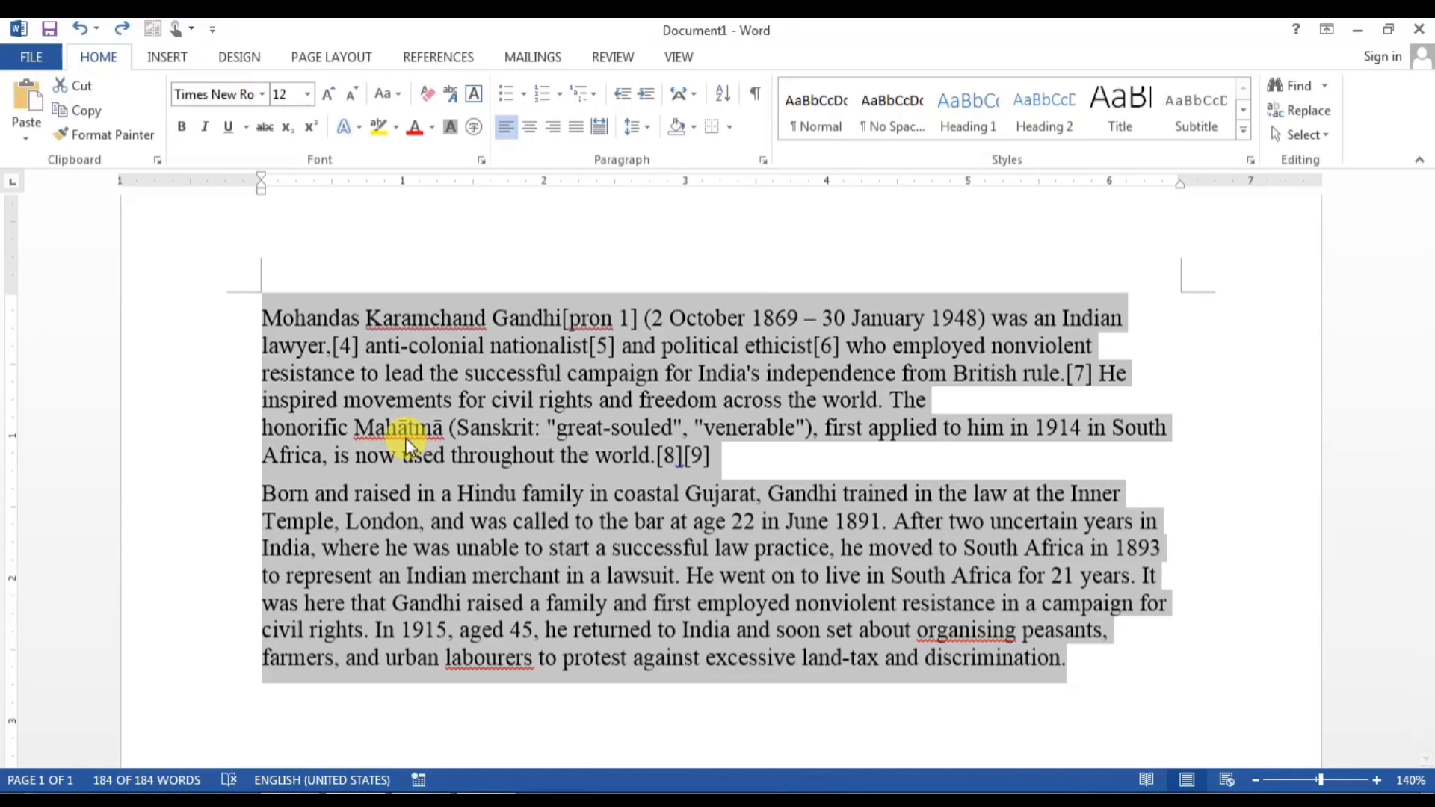
click(166, 57)
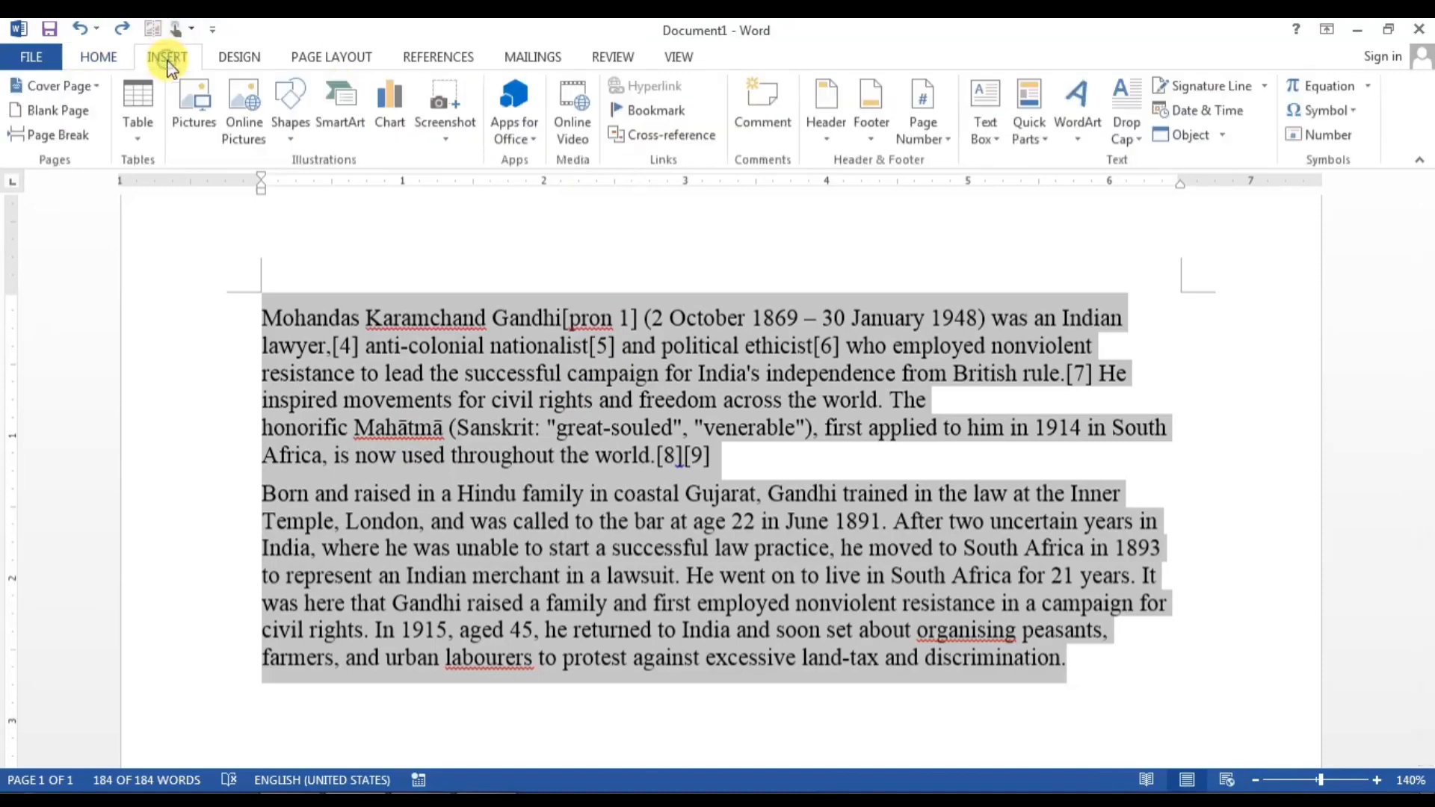
click(139, 130)
click(223, 404)
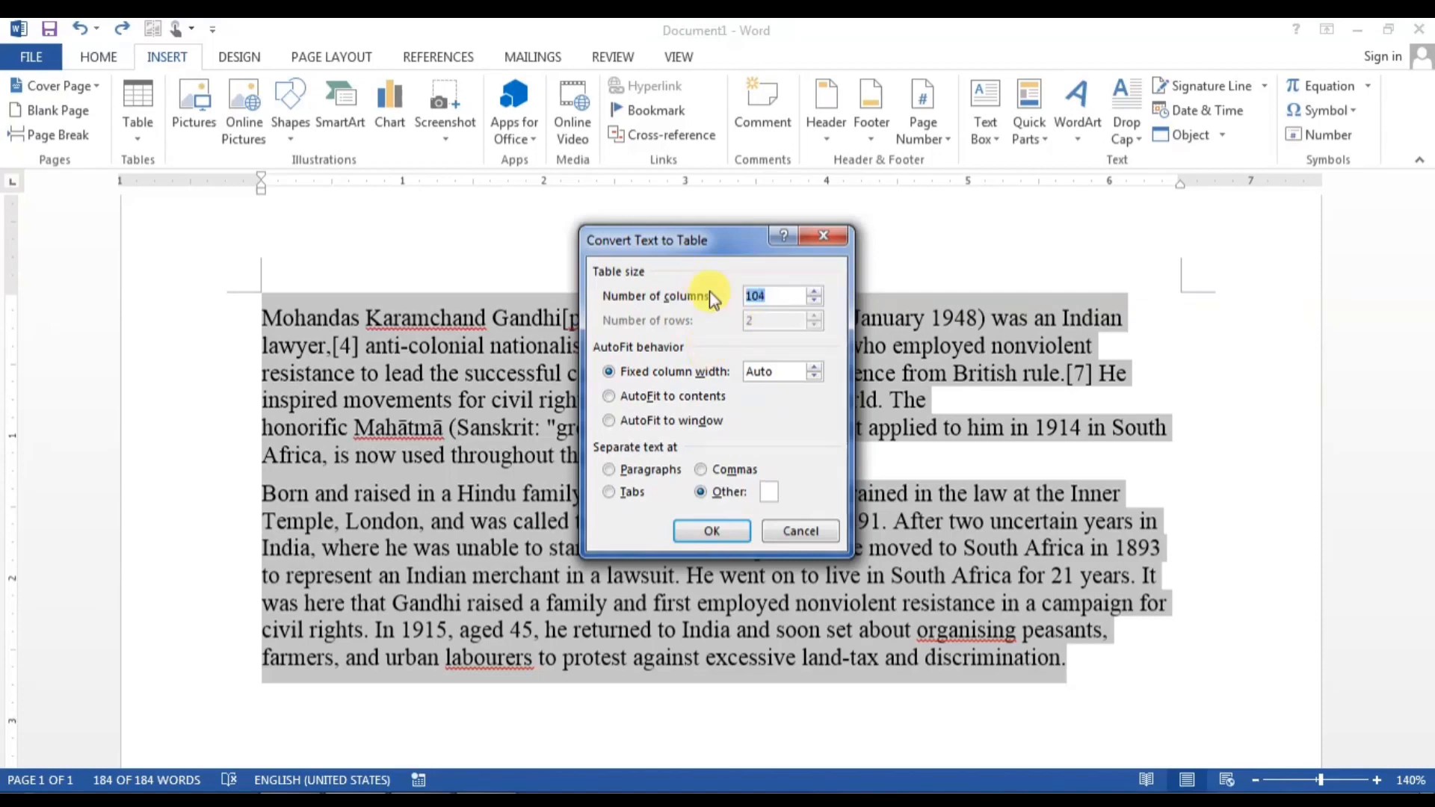
text(5)
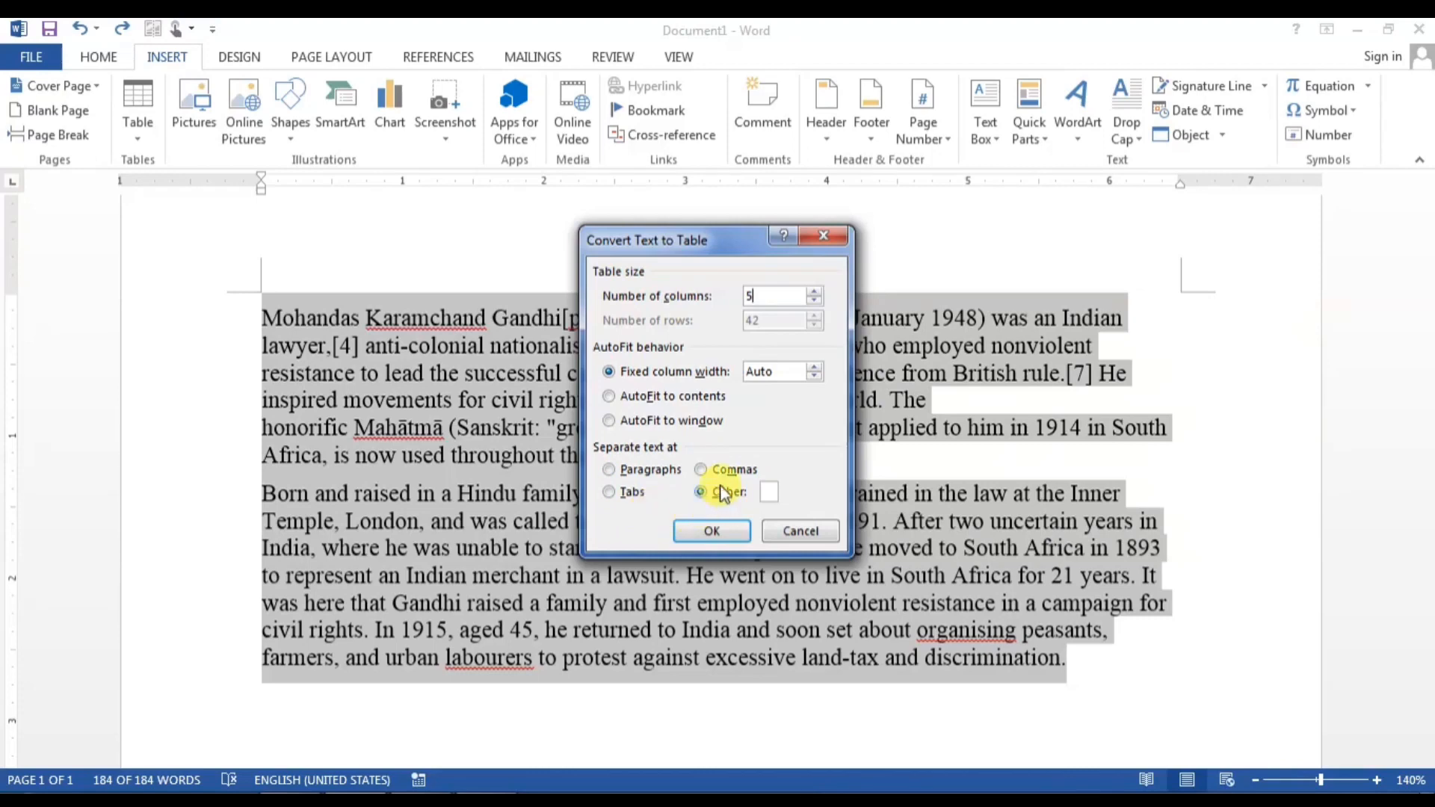
click(770, 491)
Step: Convert the paragraphs into the 5-column table and scroll through the result
click(735, 535)
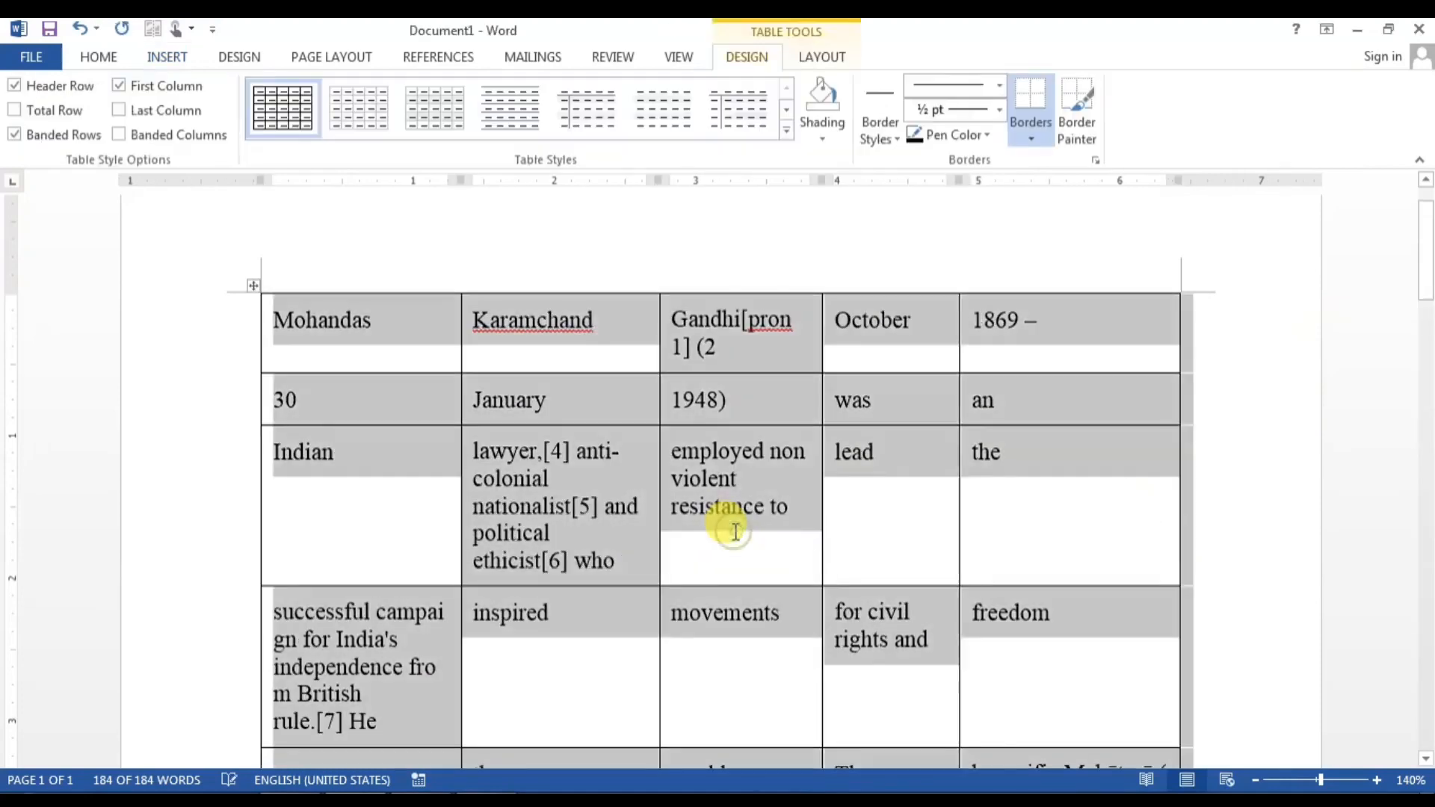
scroll(736, 532, down, 10)
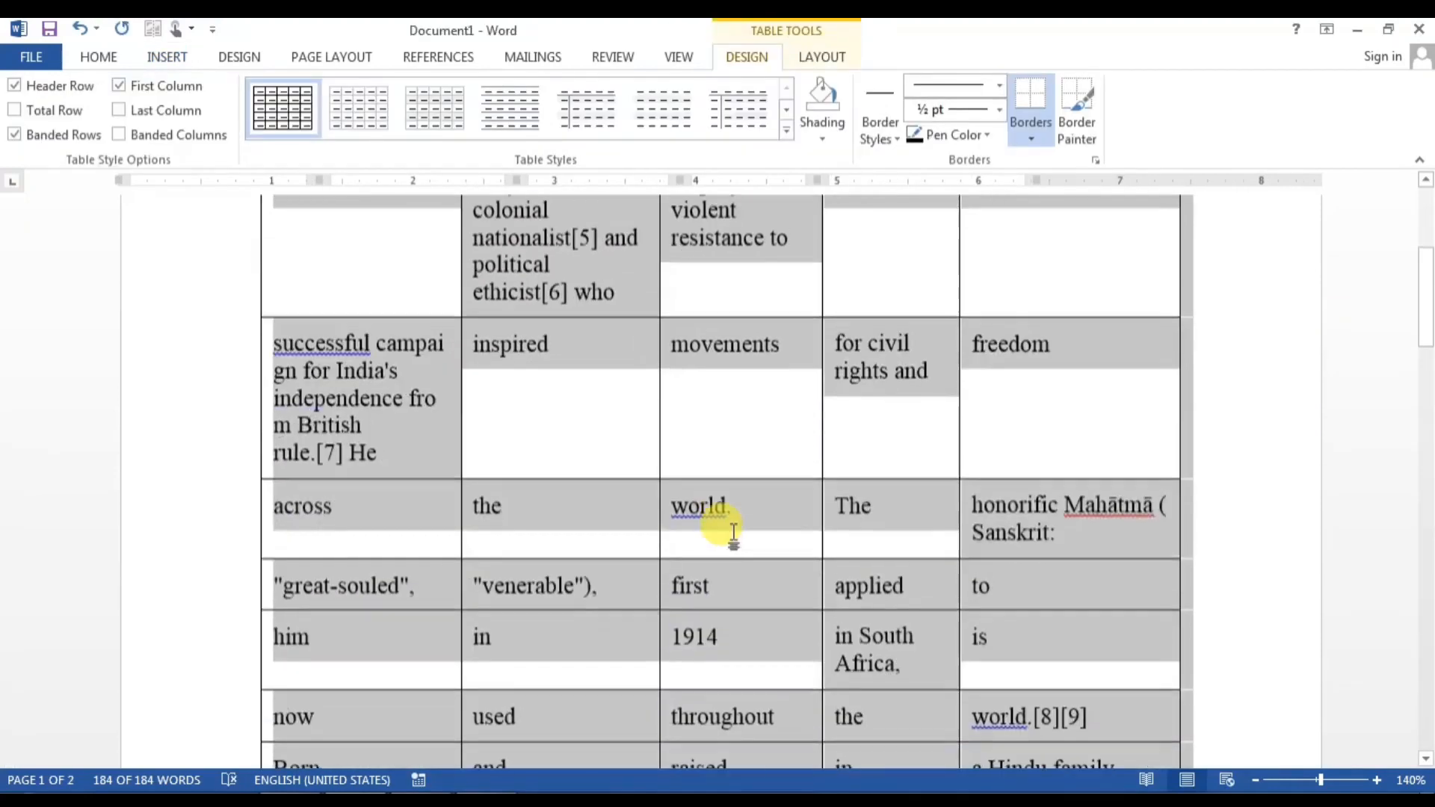
scroll(734, 532, down, 12)
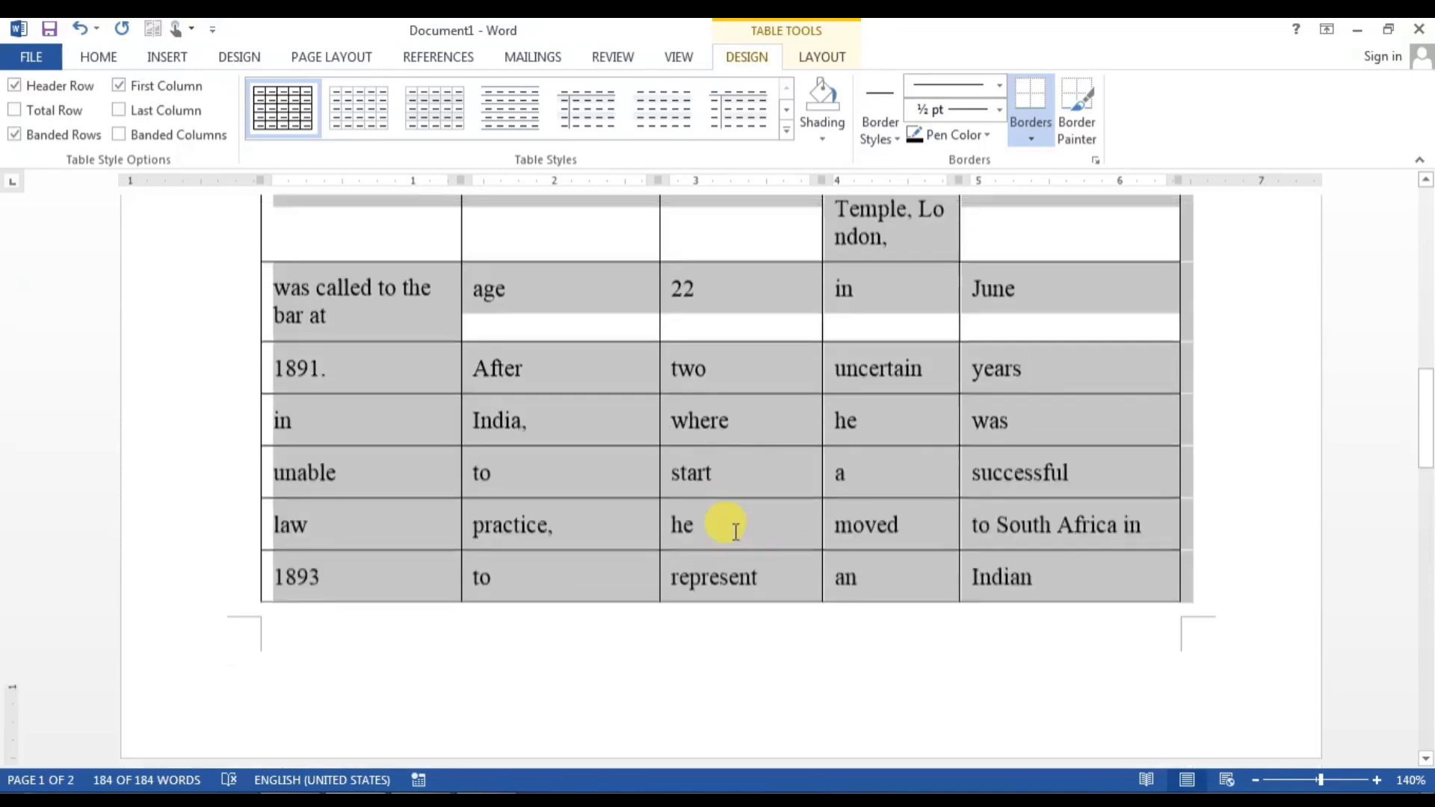
scroll(734, 535, down, 10)
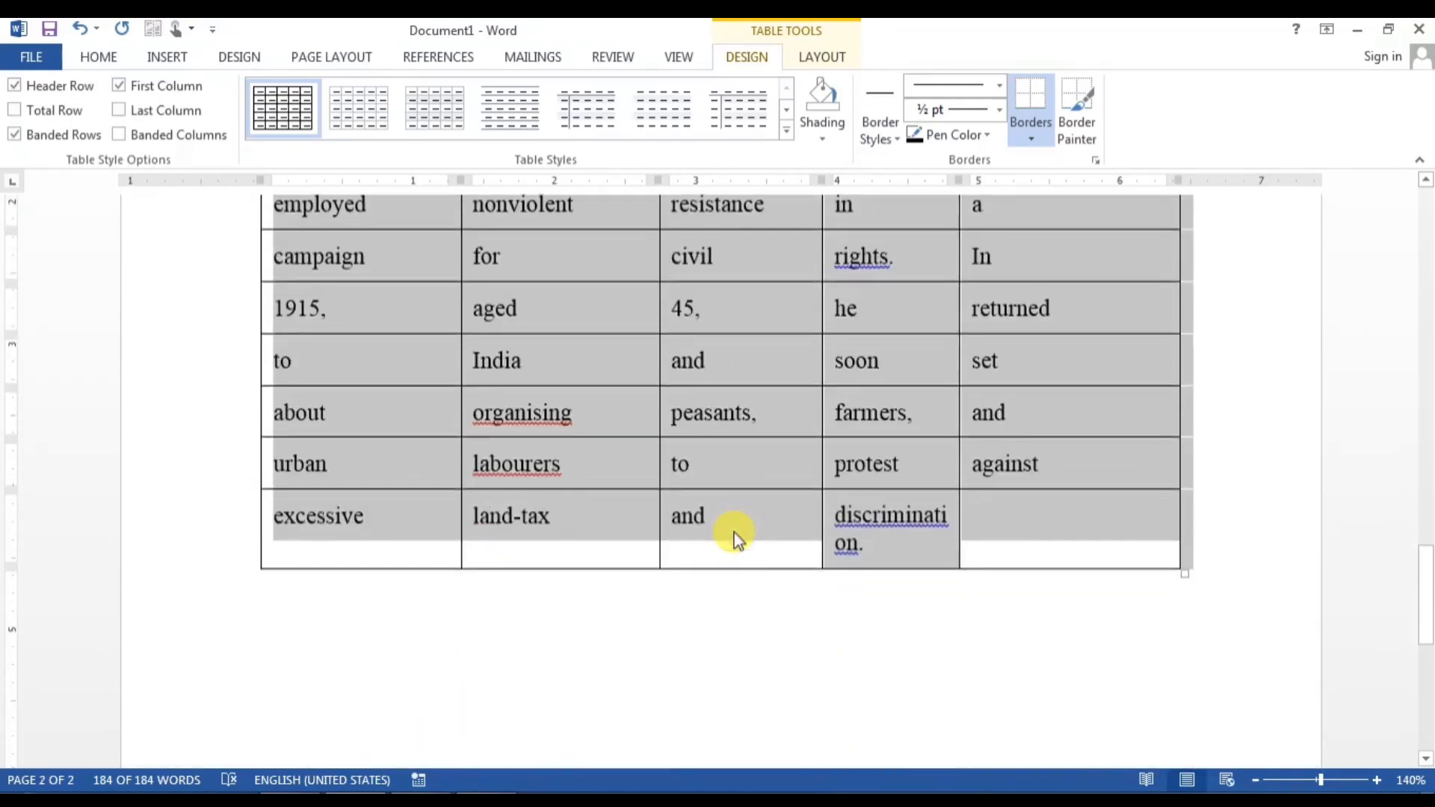
scroll(734, 532, up, 12)
scroll(734, 532, up, 9)
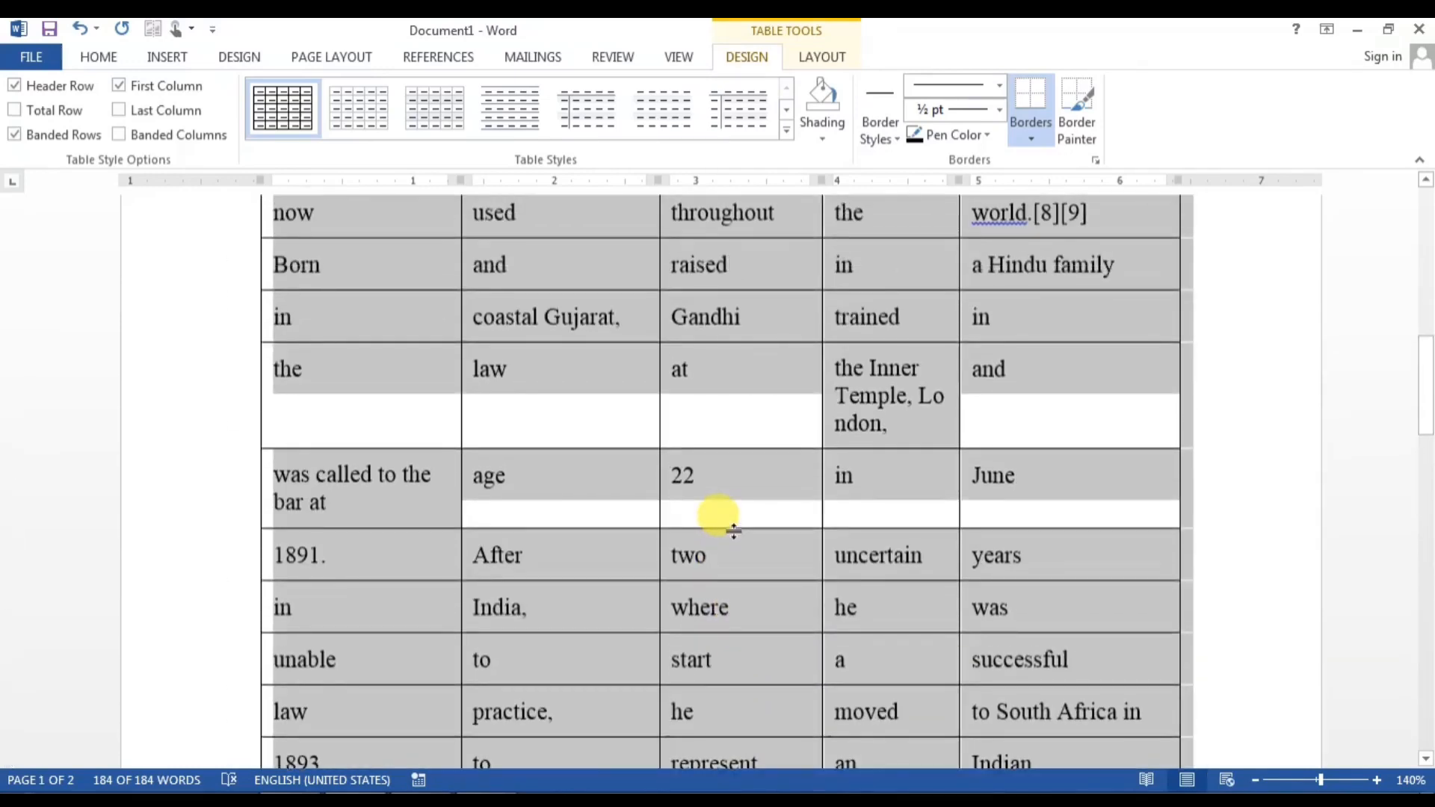
scroll(733, 532, up, 12)
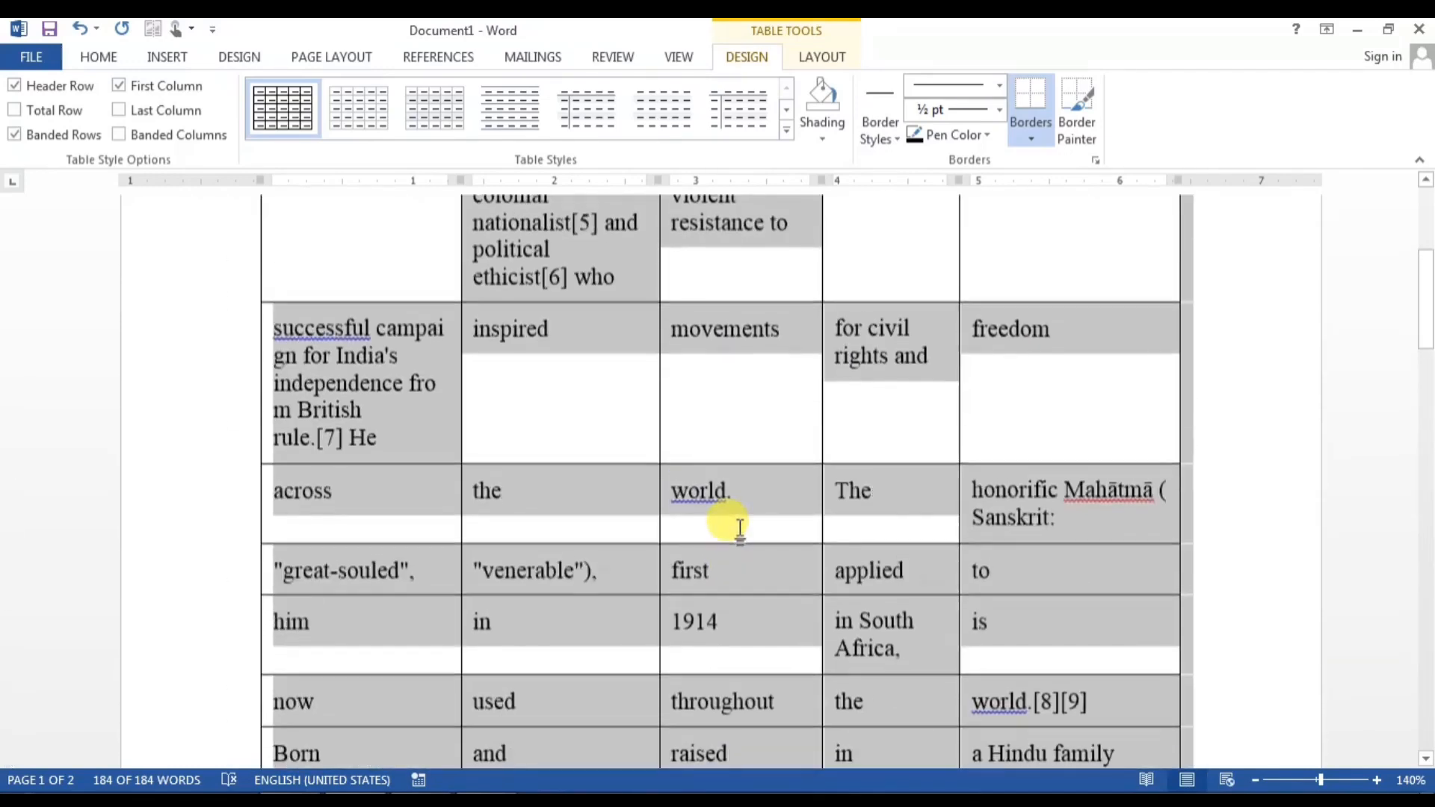
scroll(707, 535, up, 1)
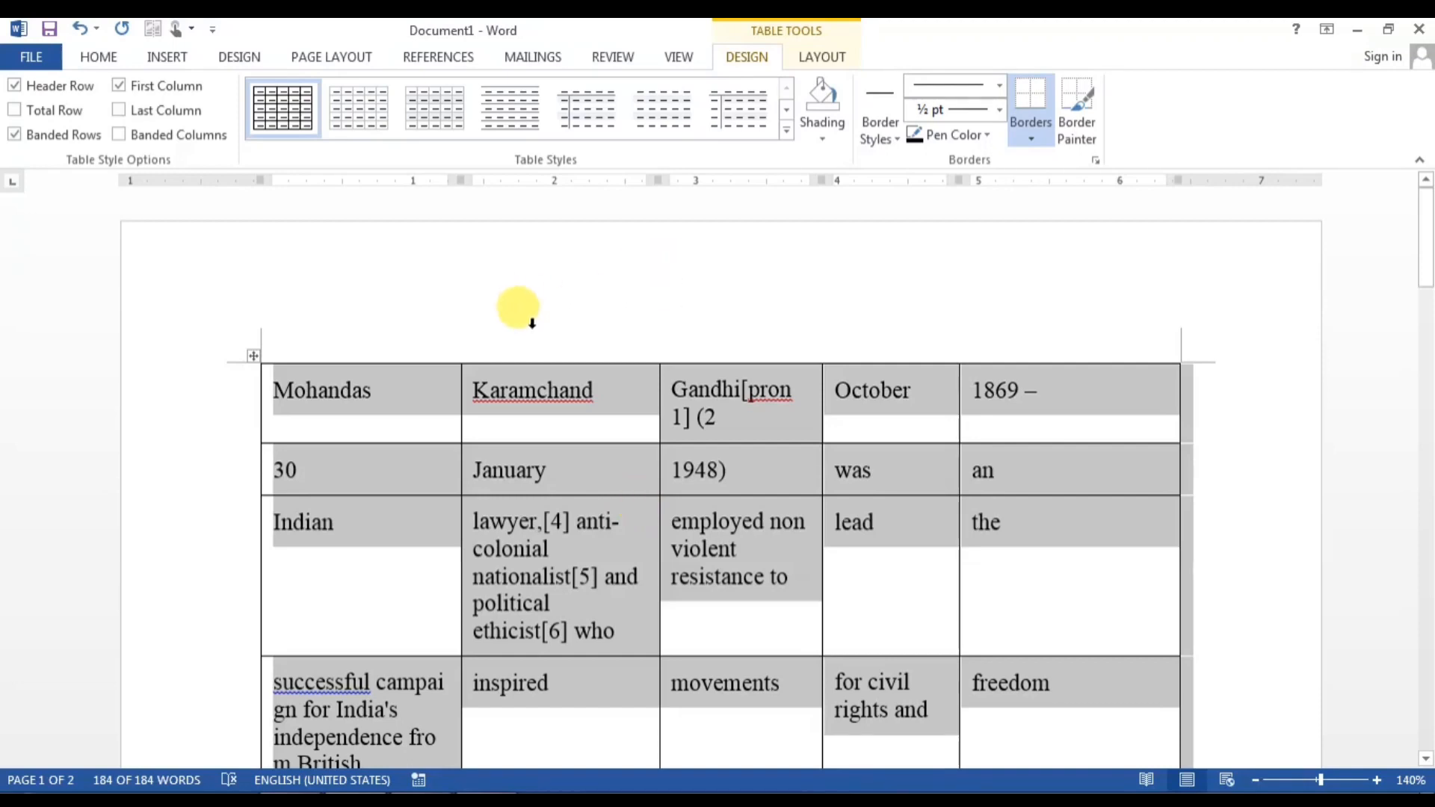
scroll(564, 484, down, 1)
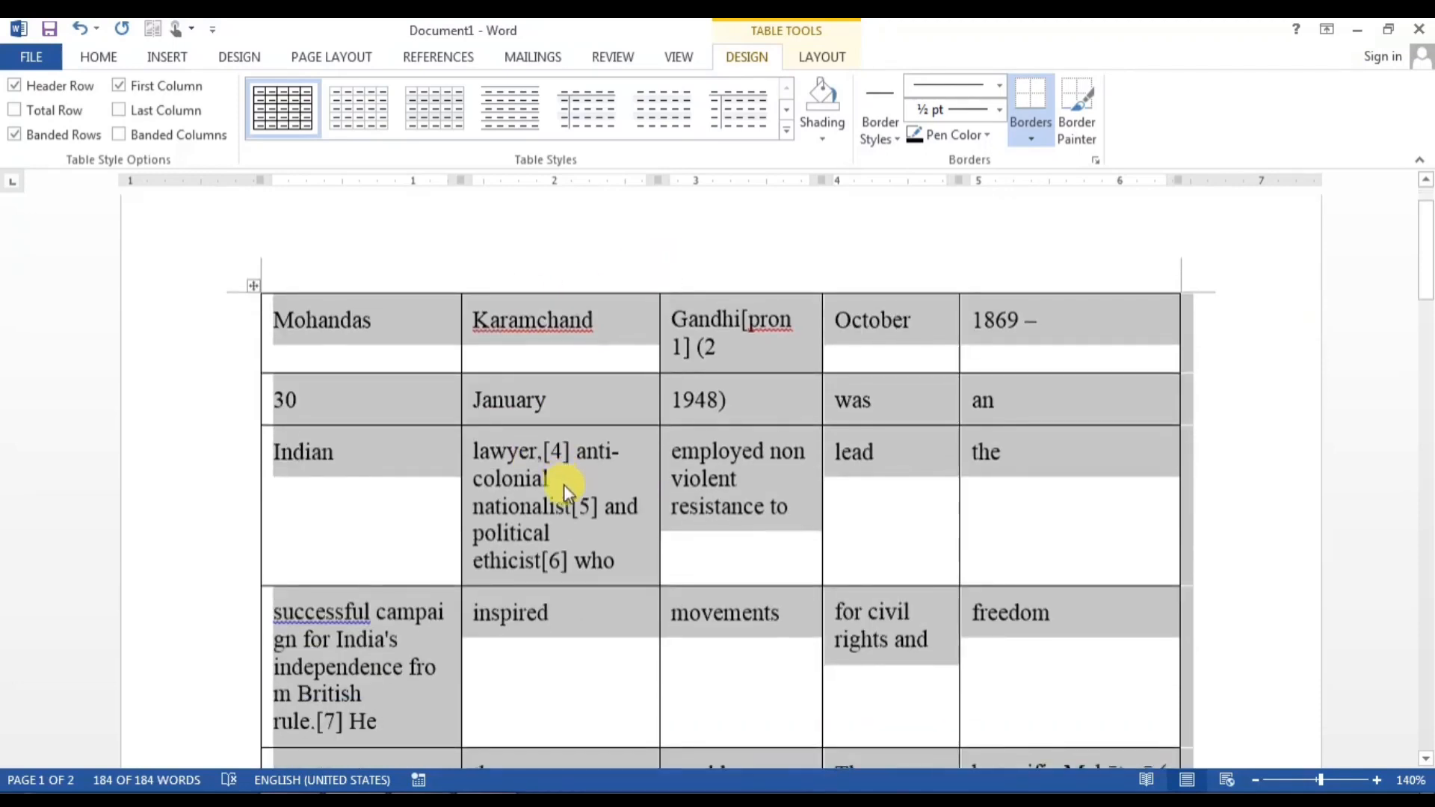
Step: Click into the table and undo the conversion back to two plain paragraphs
click(565, 484)
click(964, 329)
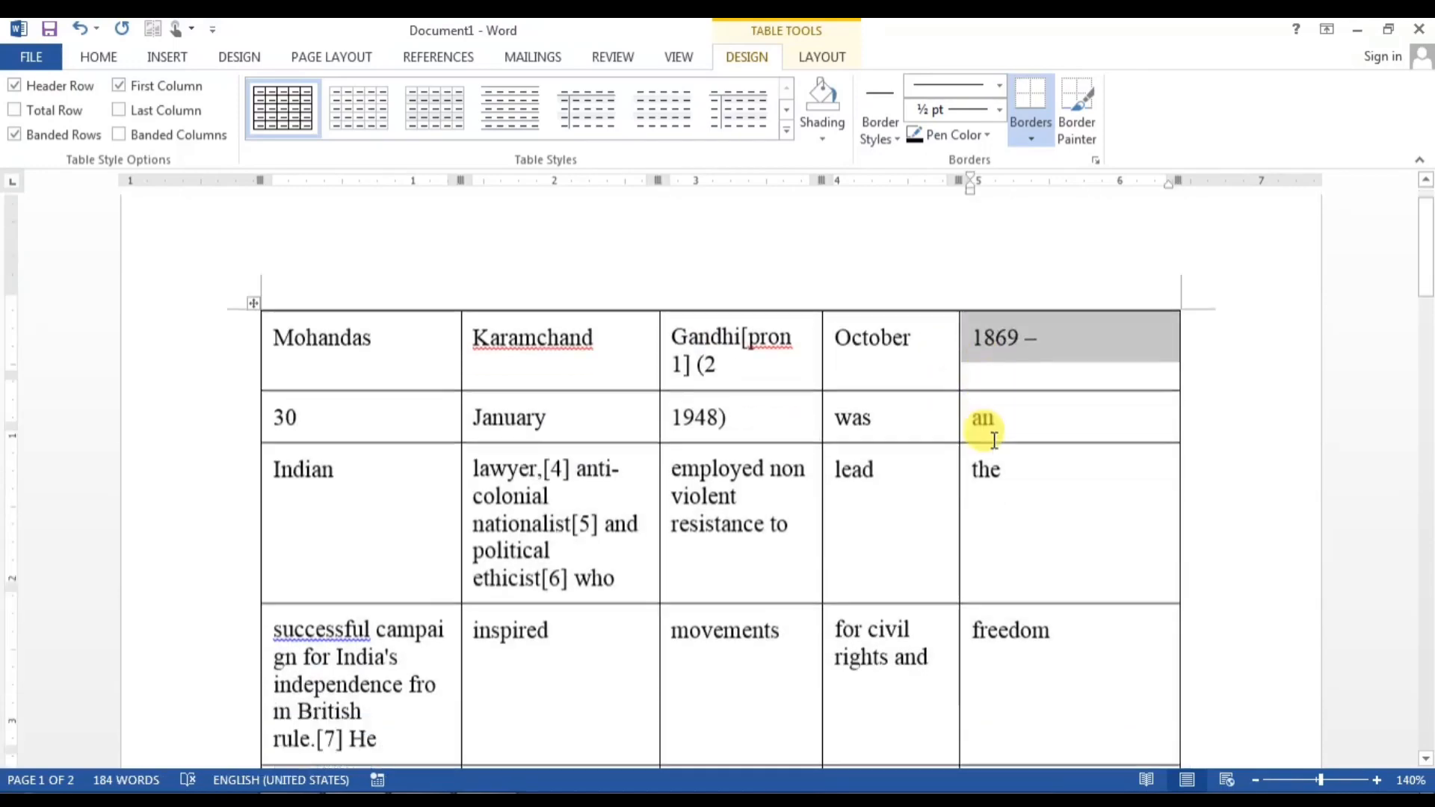
scroll(994, 440, down, 4)
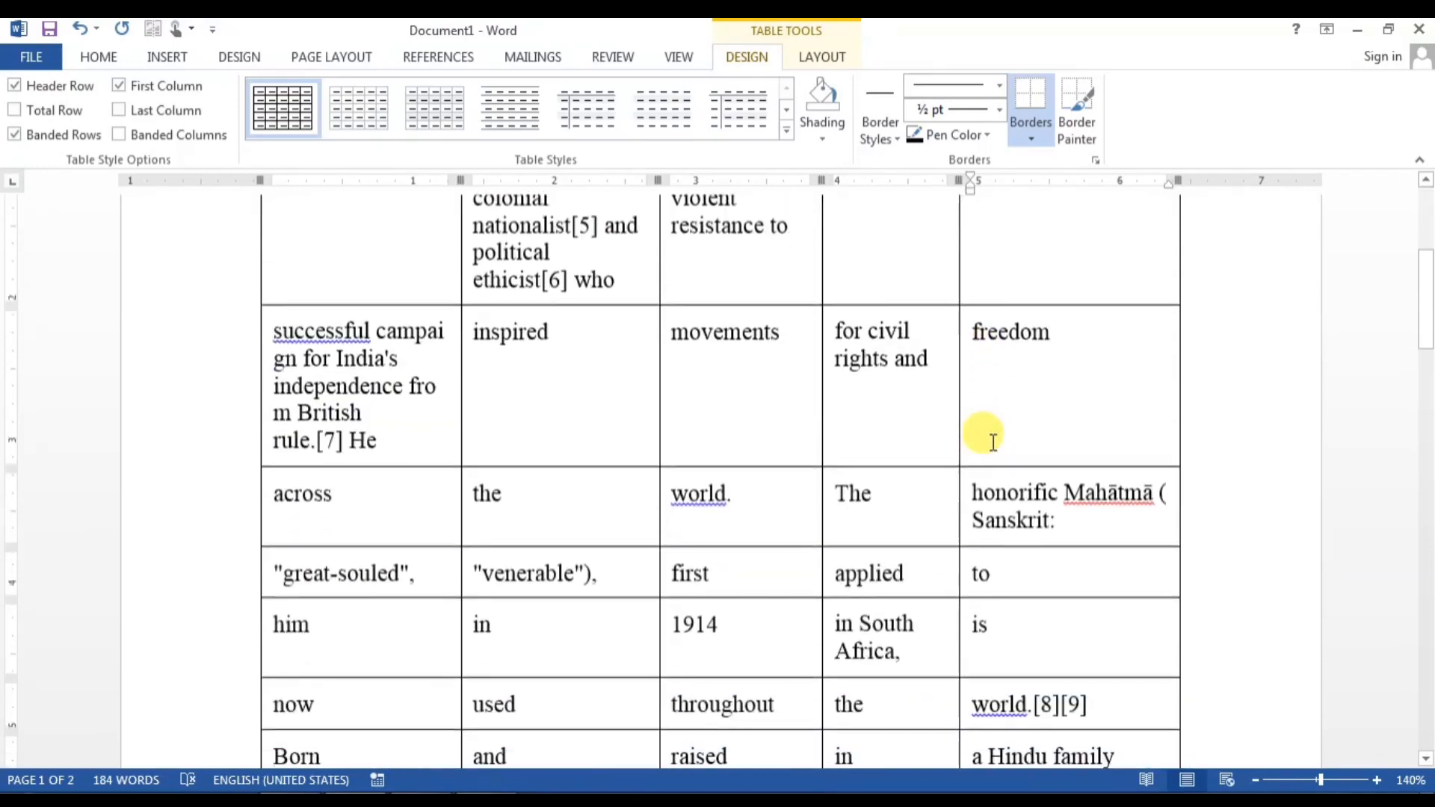
key(ctrl+z)
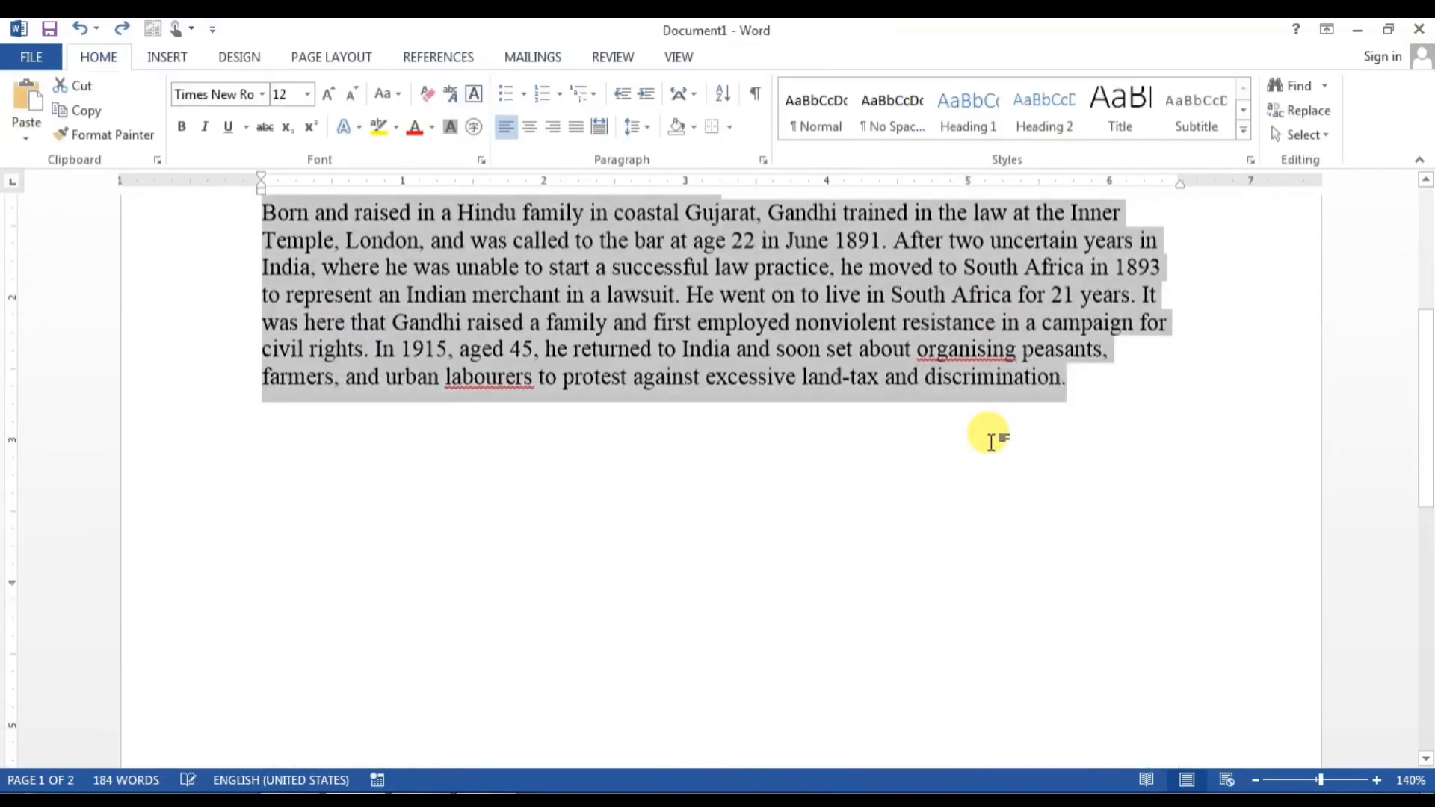
scroll(778, 499, up, 4)
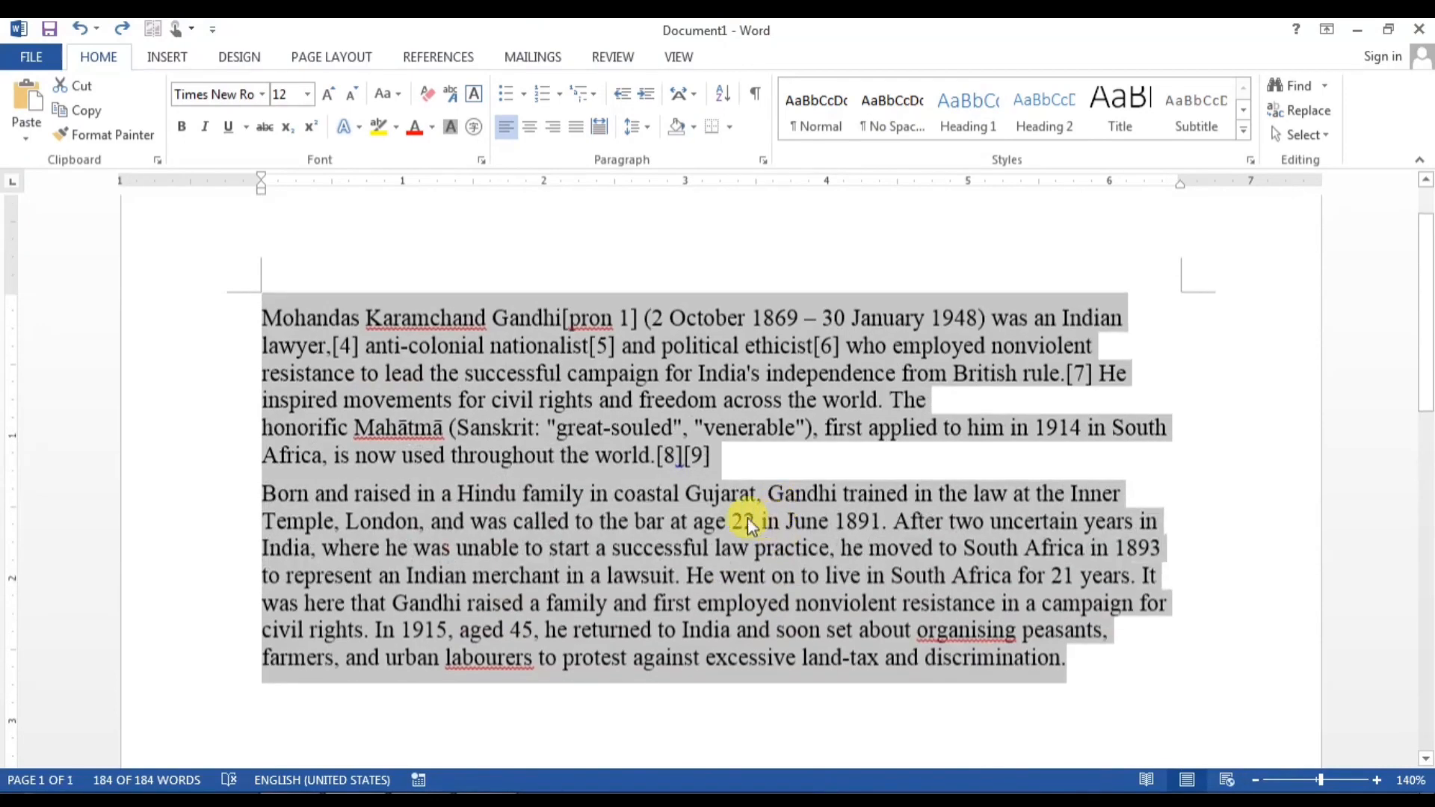
Step: Delete the text and type a plus-and-hyphen line so AutoFormat creates a one-row, four-column table
key(Delete)
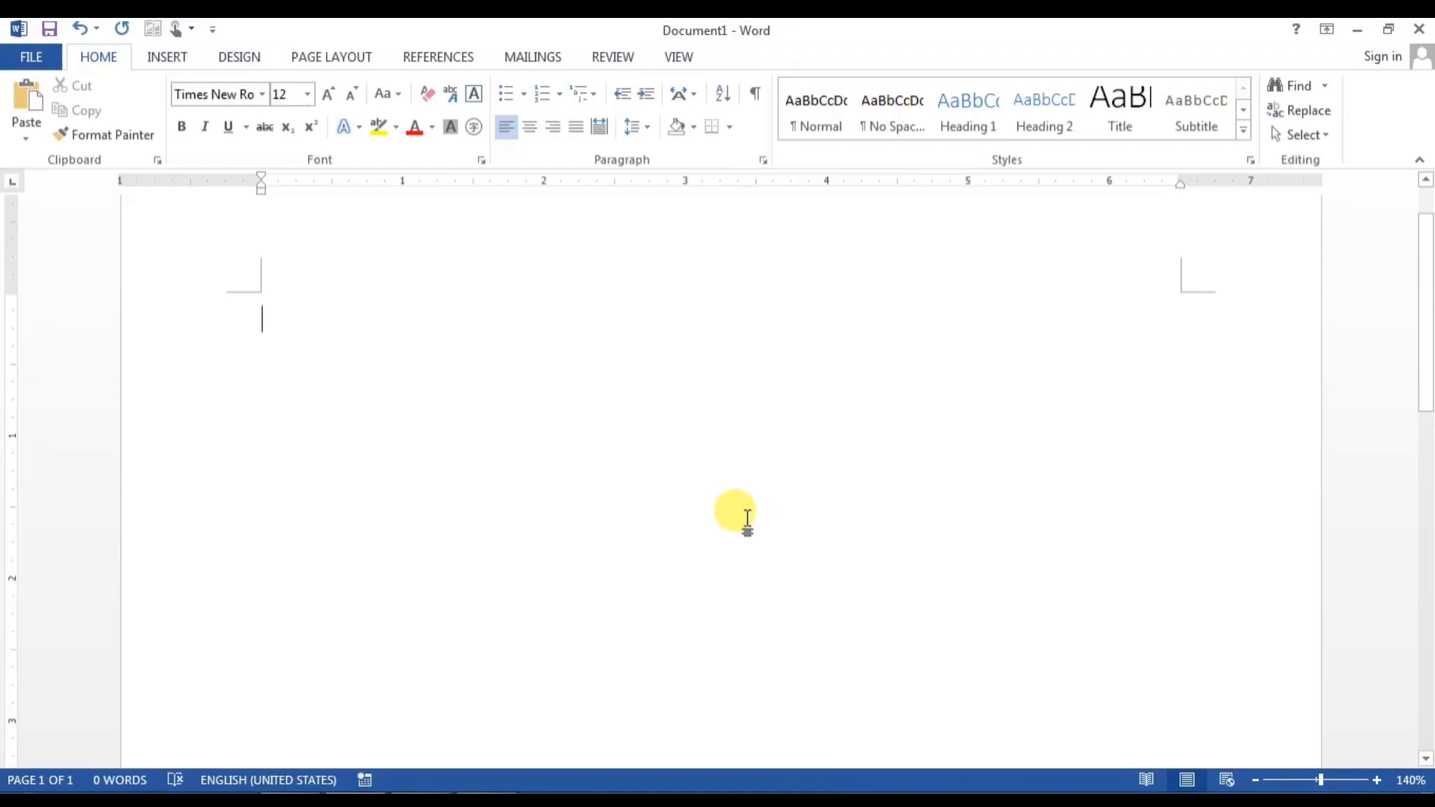
text(+)
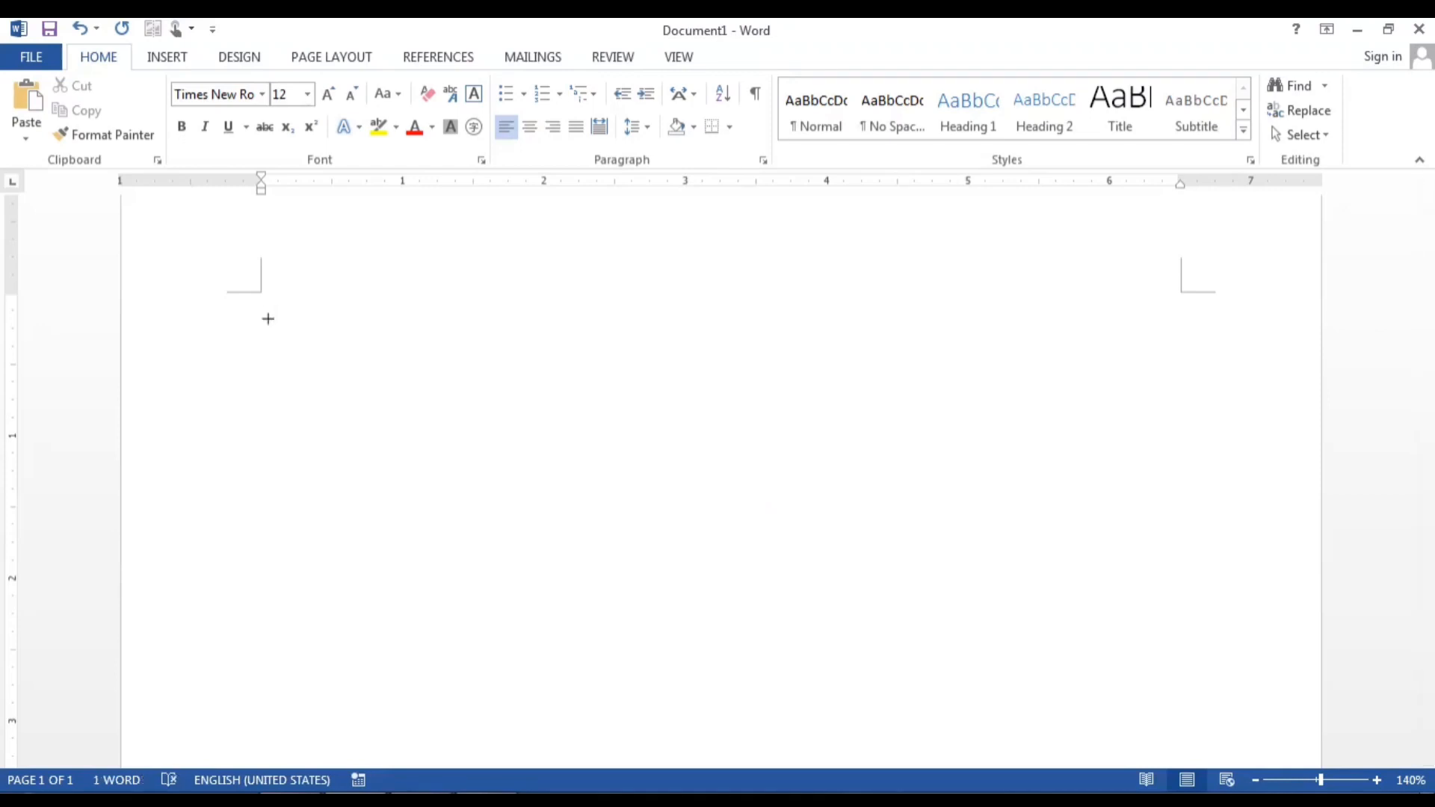
text(--------------------------+)
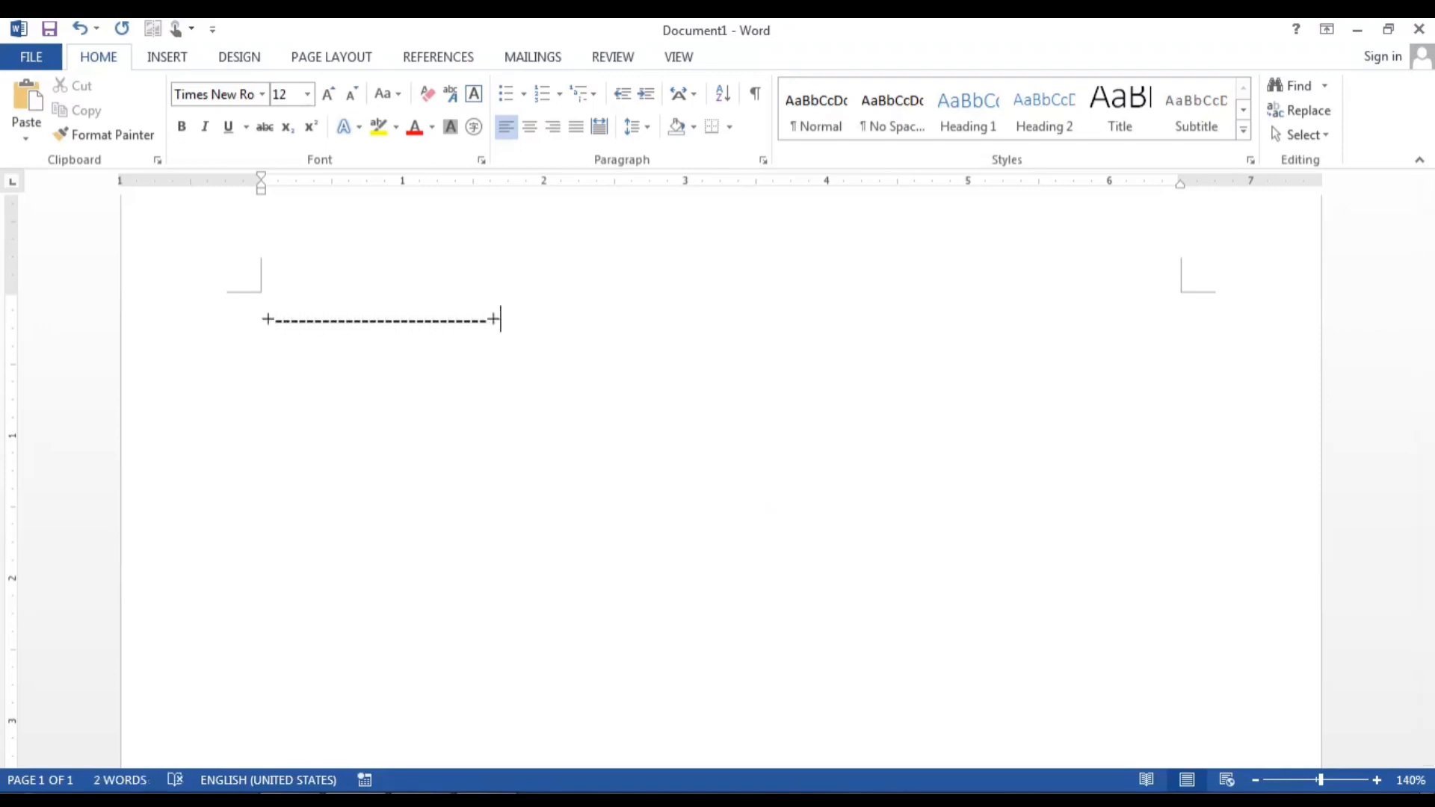
text(+++++++++++++++)
key(BackSpace)
key(BackSpace)
key(BackSpace)
key(BackSpace)
key(BackSpace)
key(BackSpace)
key(BackSpace)
key(BackSpace)
key(BackSpace)
key(BackSpace)
key(BackSpace)
key(BackSpace)
key(BackSpace)
text(---------------------+)
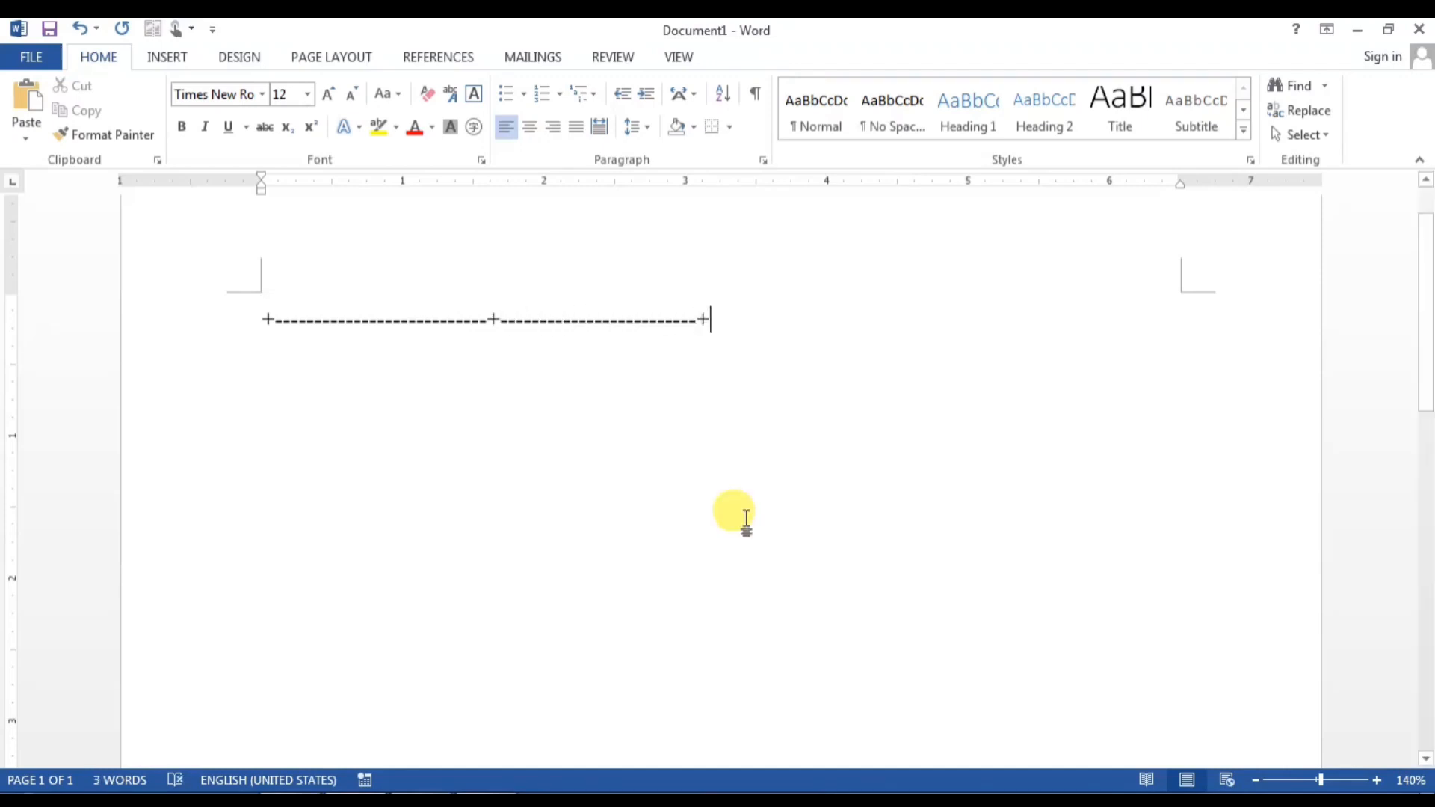
text(------------------------------------+)
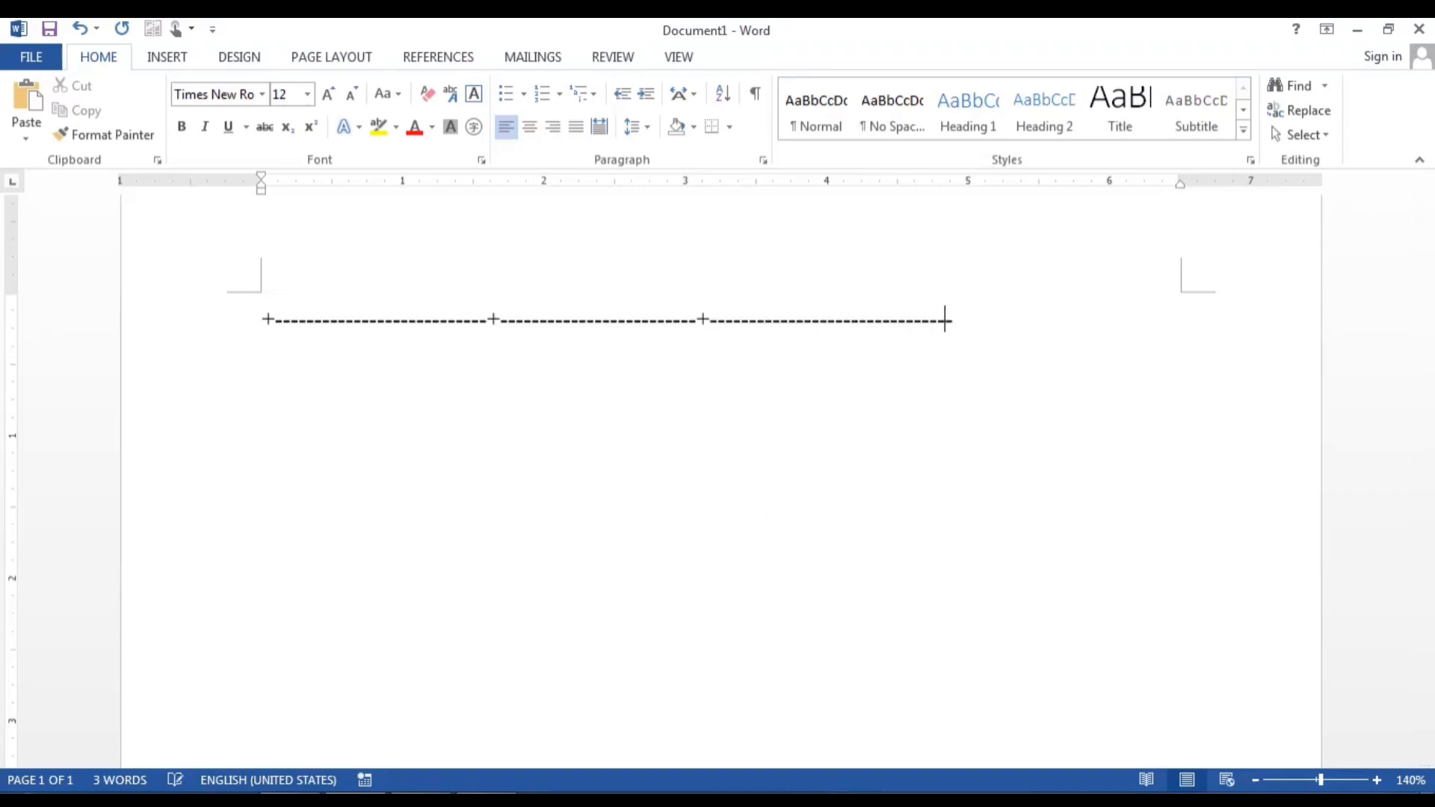
text(----------+)
key(Return)
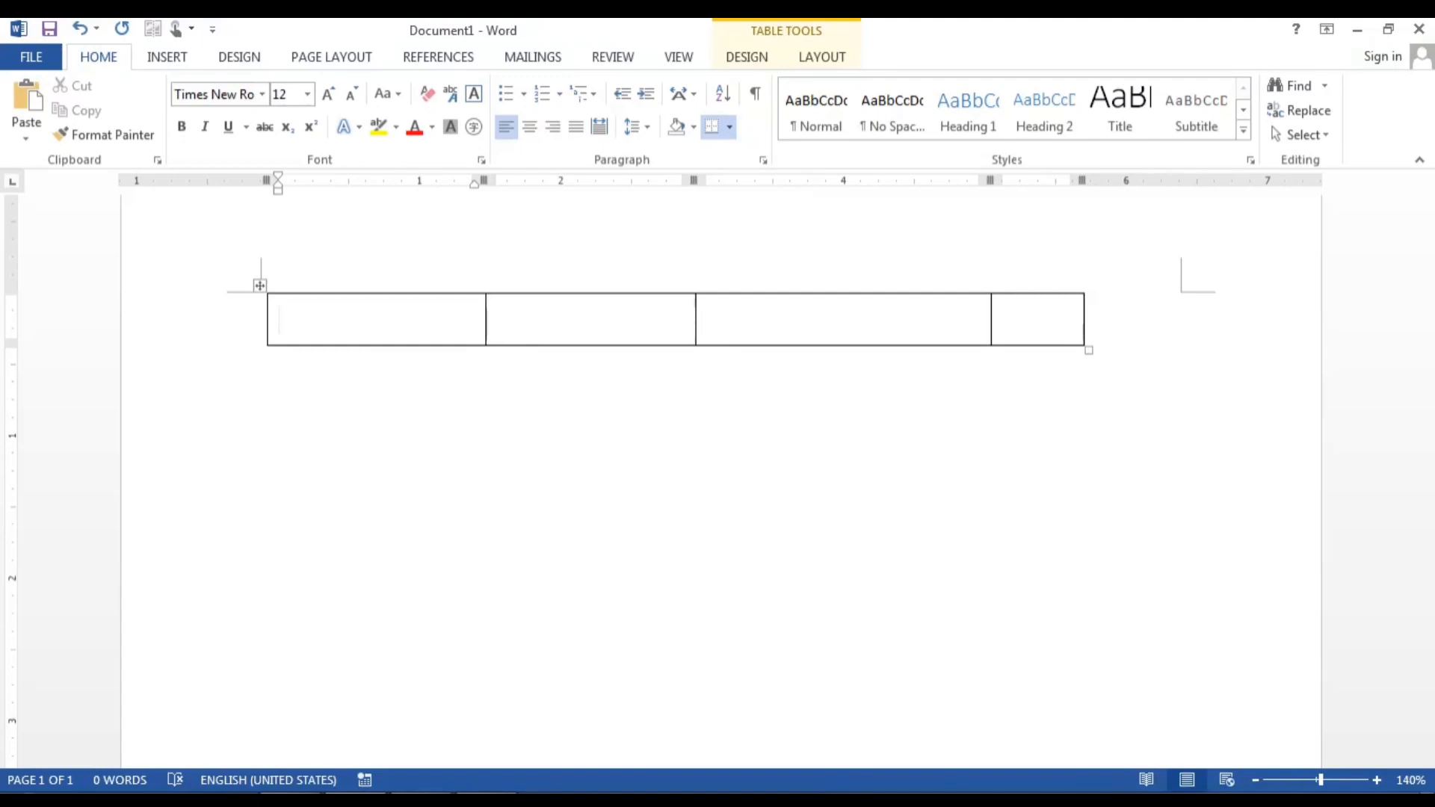
Step: Grow the empty table to seven rows with extra lines, then undo it back to the =rand() text
key(Return)
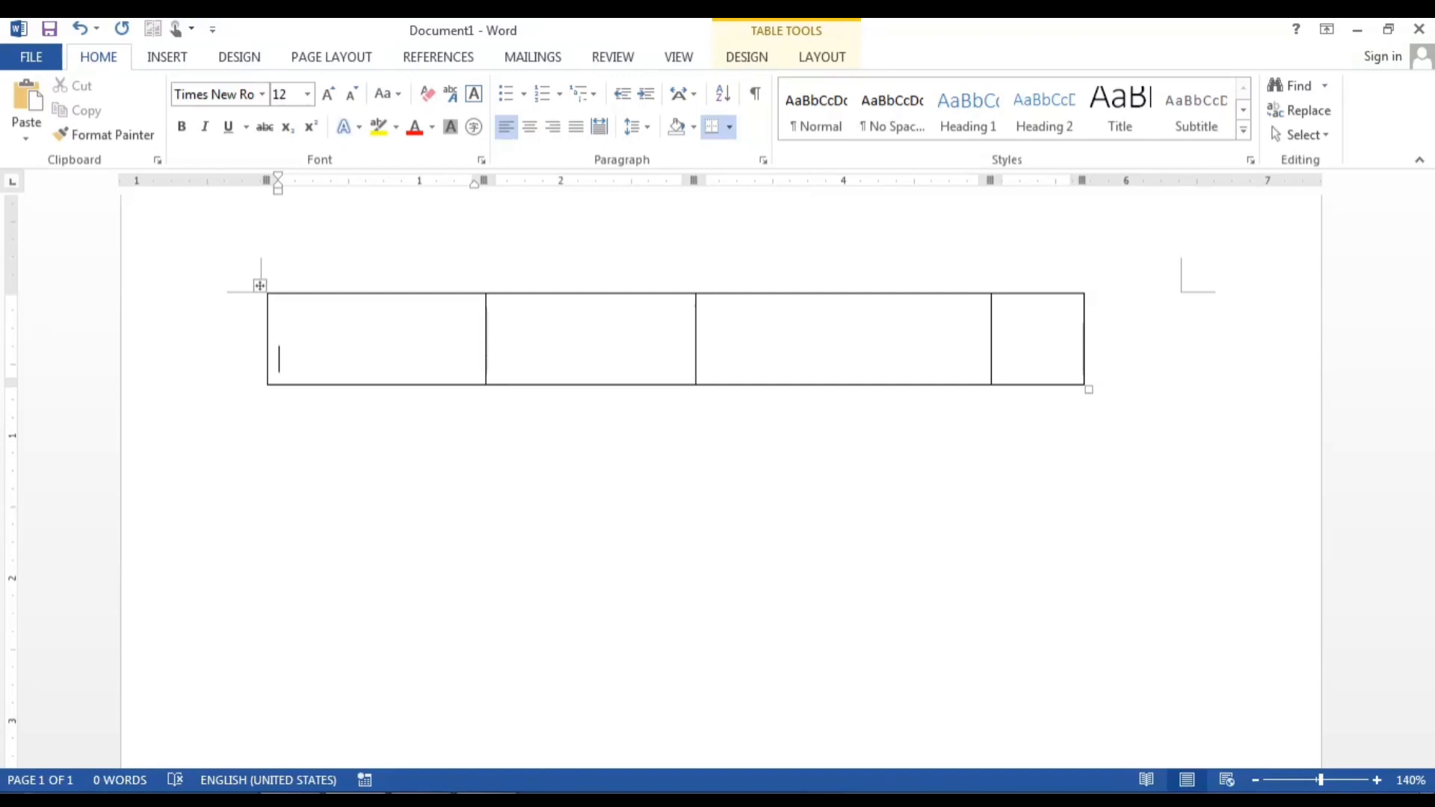
key(Tab)
key(Tab)
key(Tab)
key(Tab)
key(Tab)
key(Tab)
key(Tab)
key(Tab)
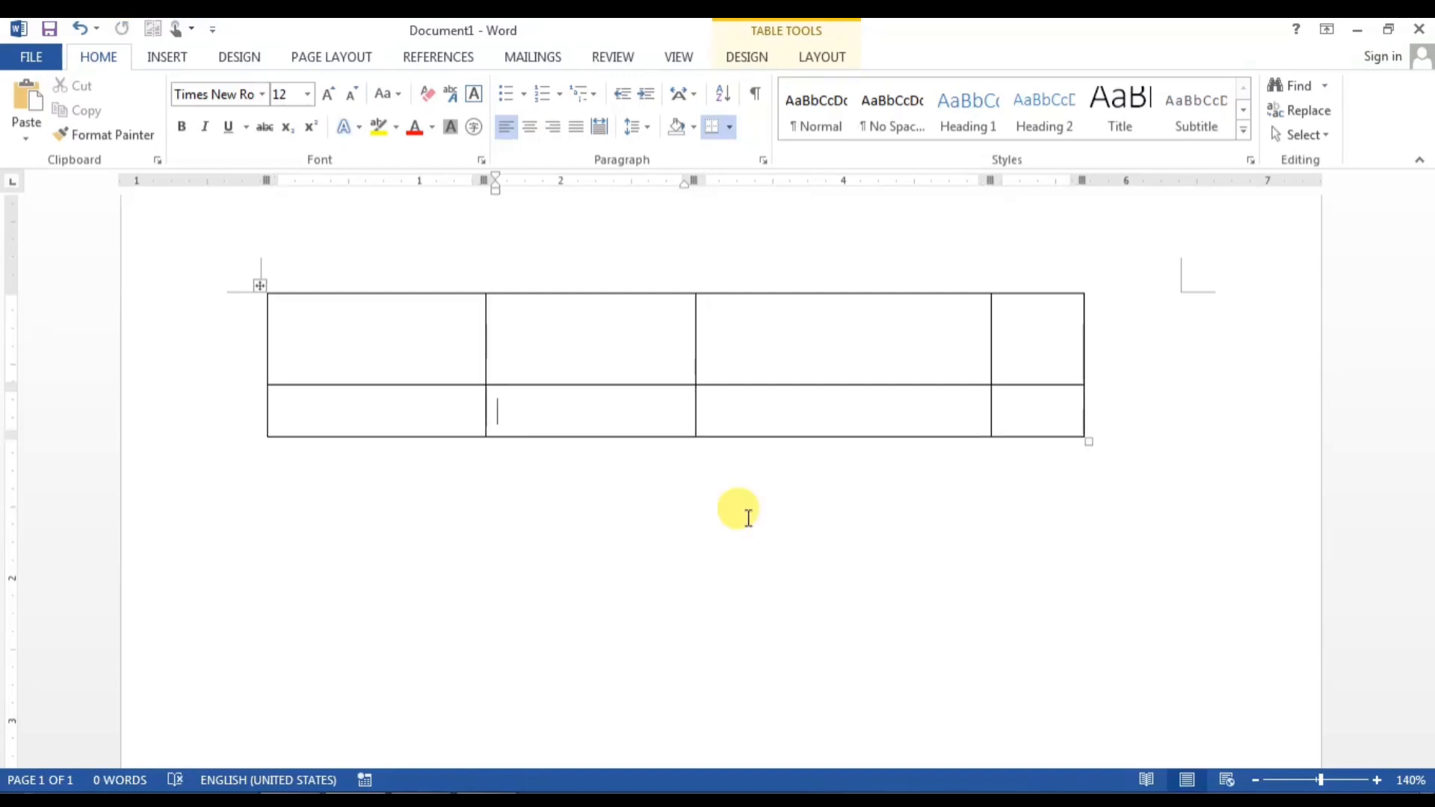
key(Tab)
key(Tab)
key(Tab)
key(Tab)
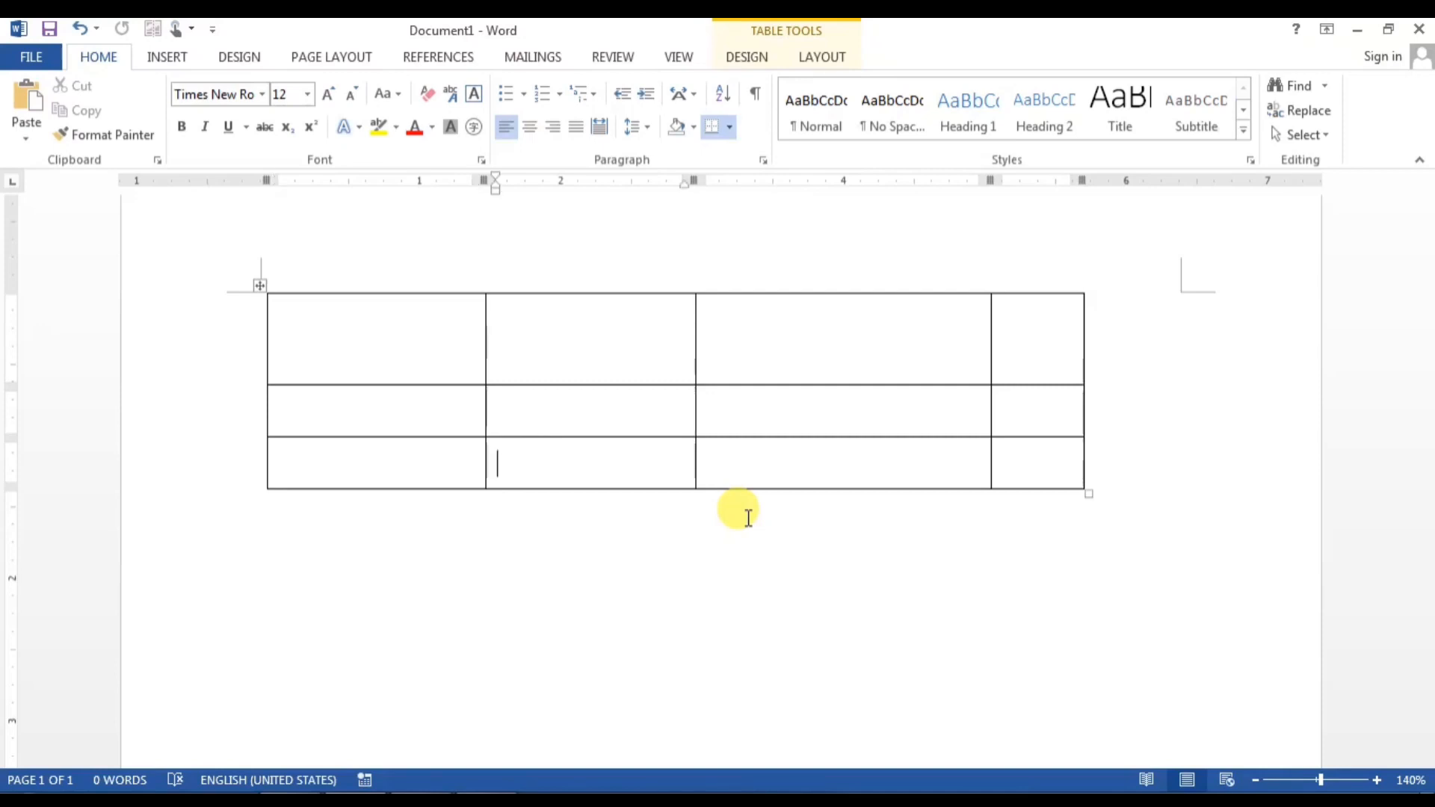
key(Return)
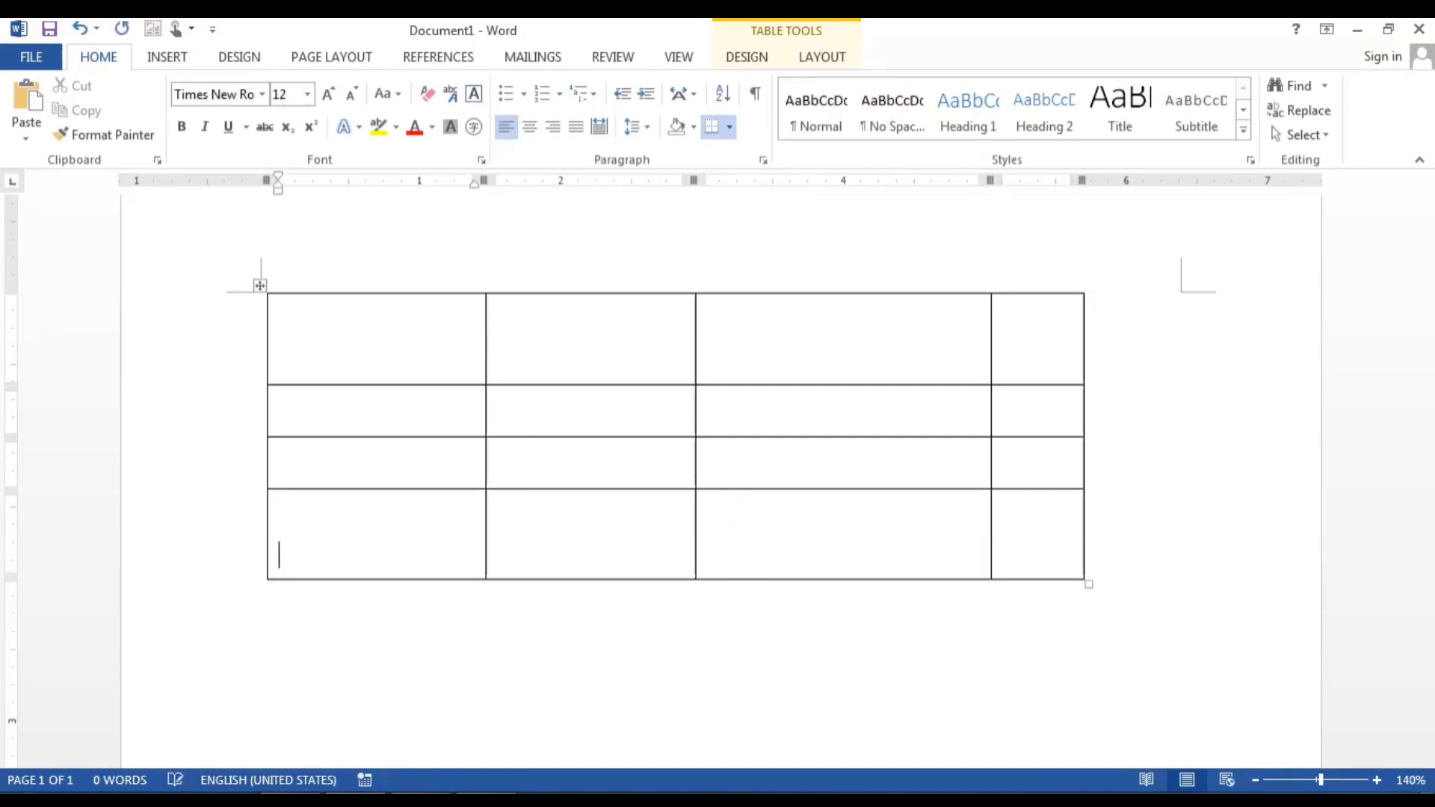
key(Tab)
key(Tab)
key(Tab)
key(Tab)
key(Tab)
key(Tab)
key(Tab)
key(Tab)
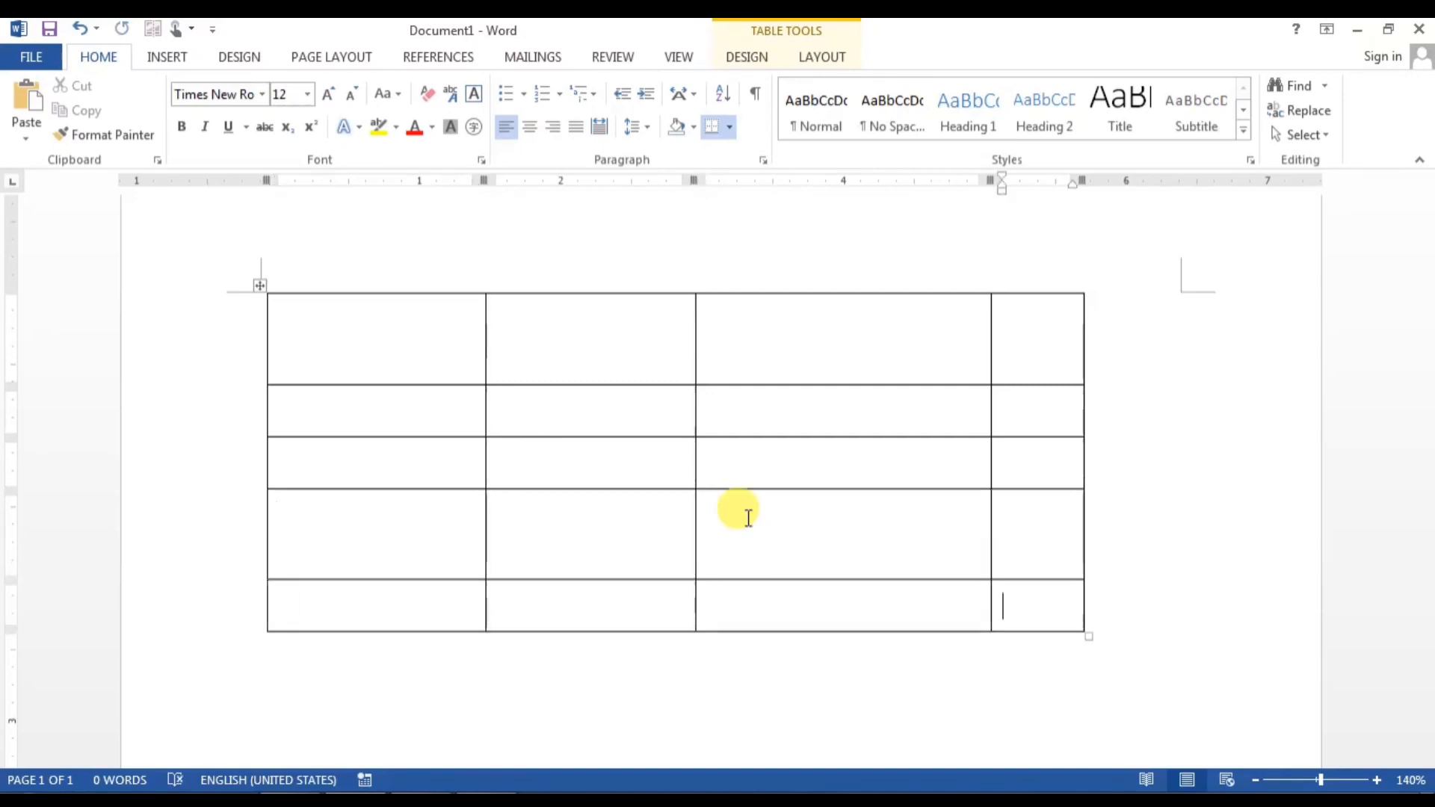
key(Tab)
key(Tab)
key(Tab)
key(Tab)
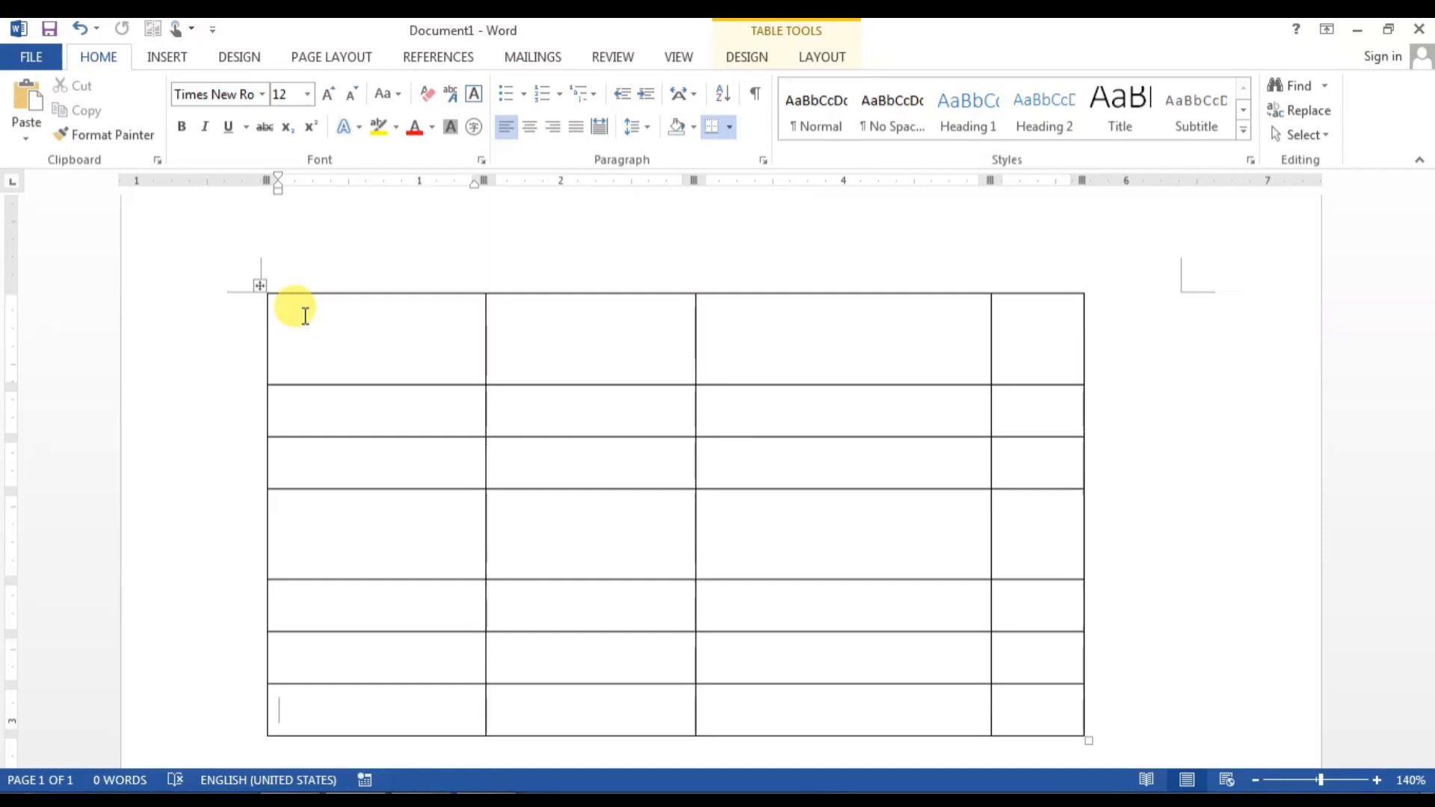
key(ctrl+z)
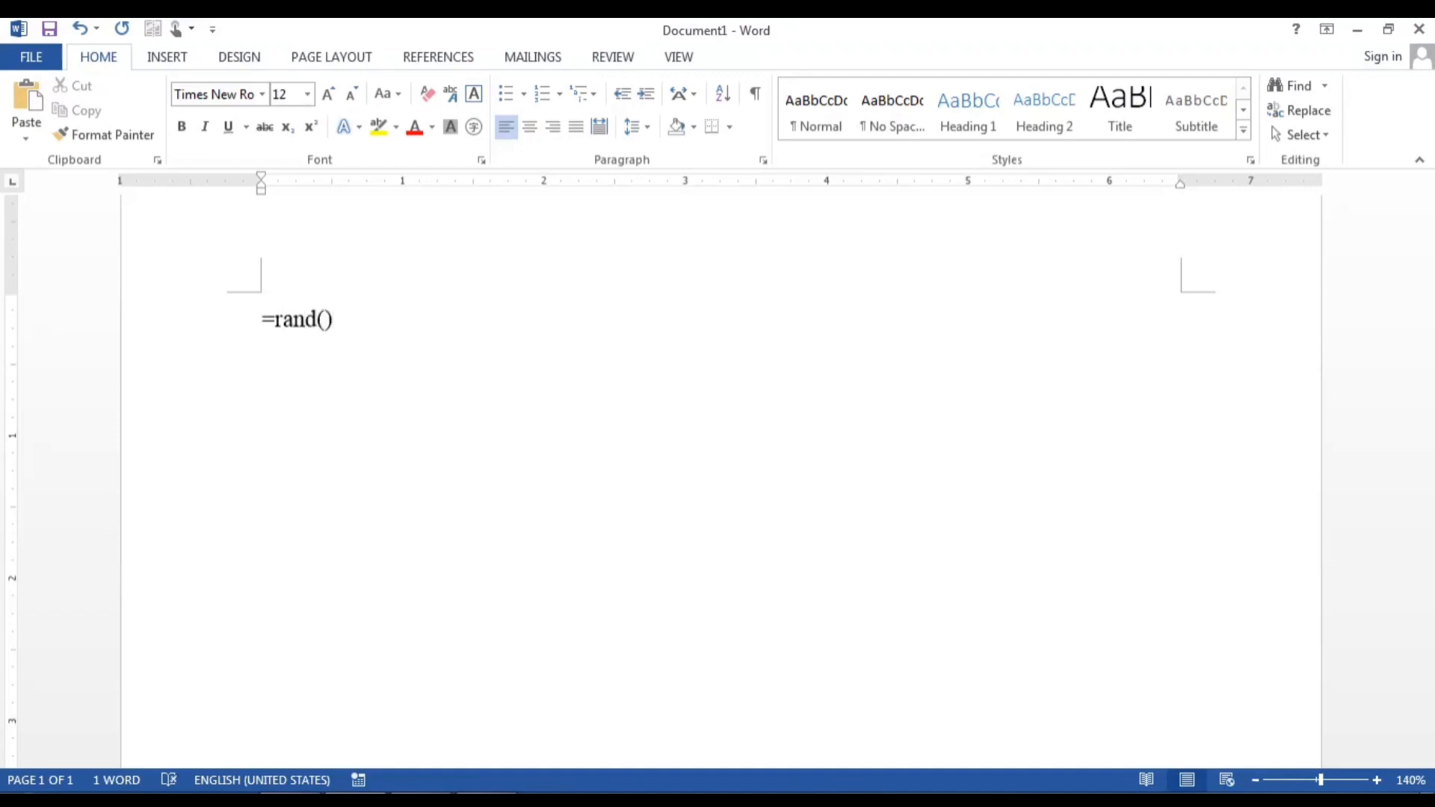
Step: Expand =rand() into sample paragraphs, try a few selections, then revert to the =rand() entry
key(Return)
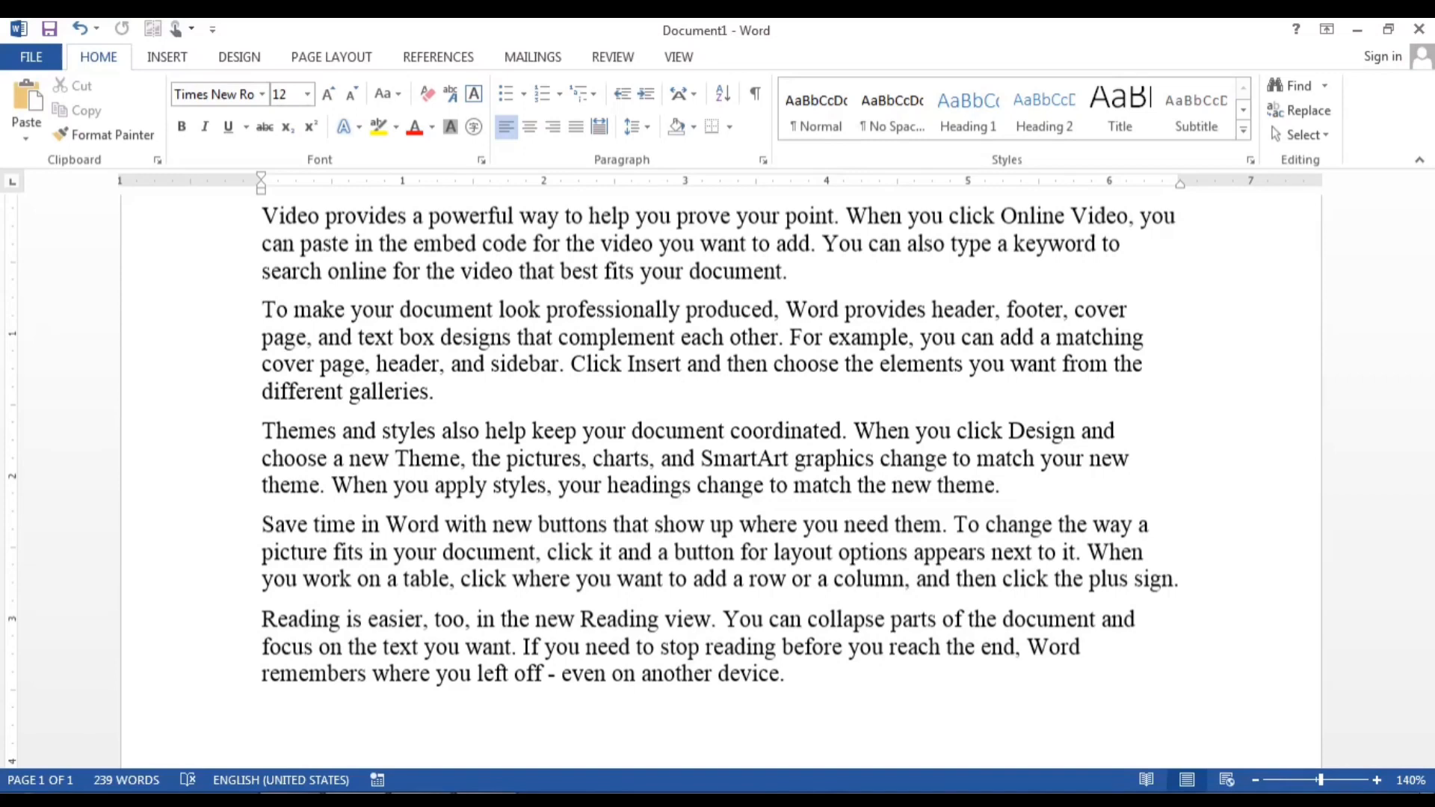
drag(308, 643, 399, 674)
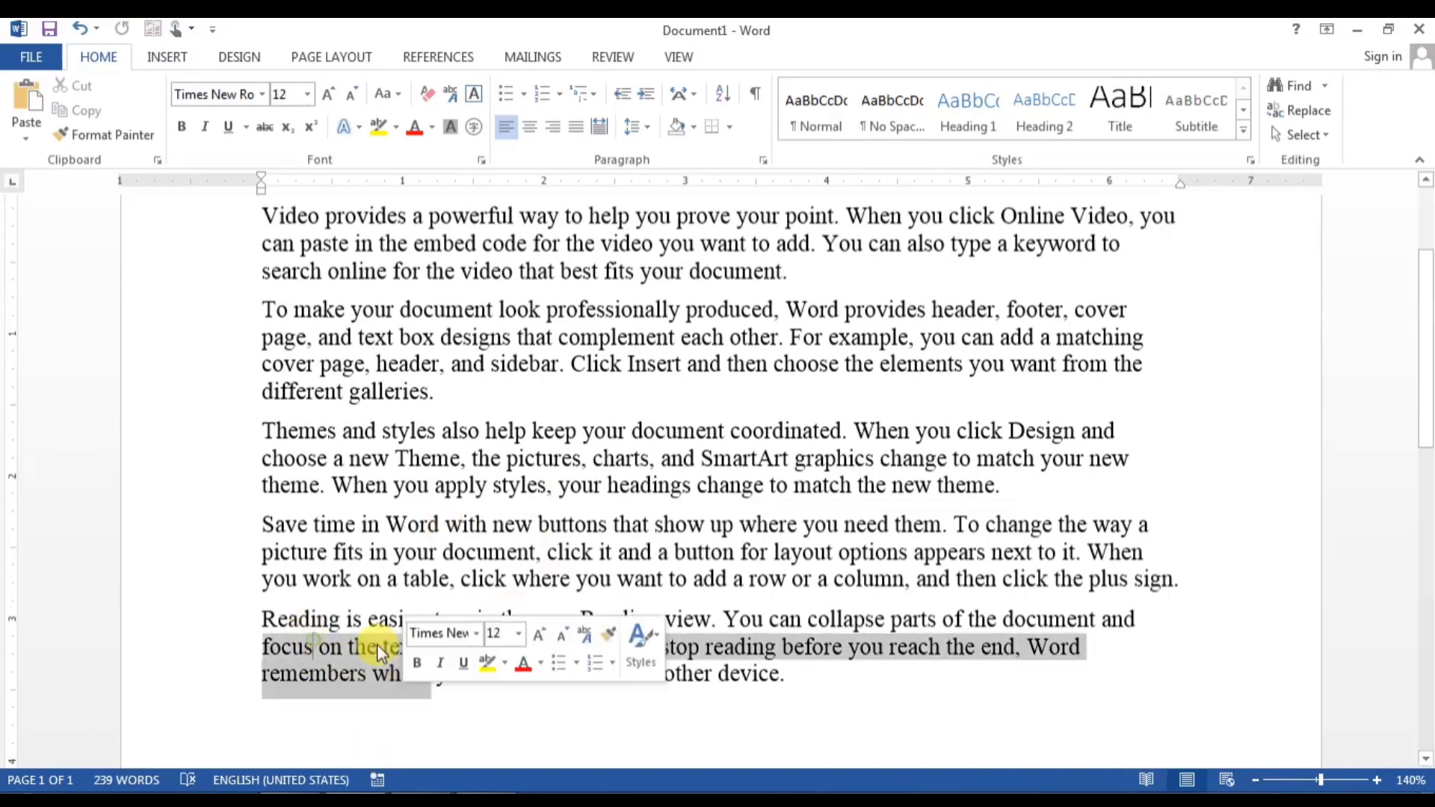
drag(329, 556, 388, 600)
drag(325, 457, 378, 487)
click(391, 362)
drag(300, 244, 374, 274)
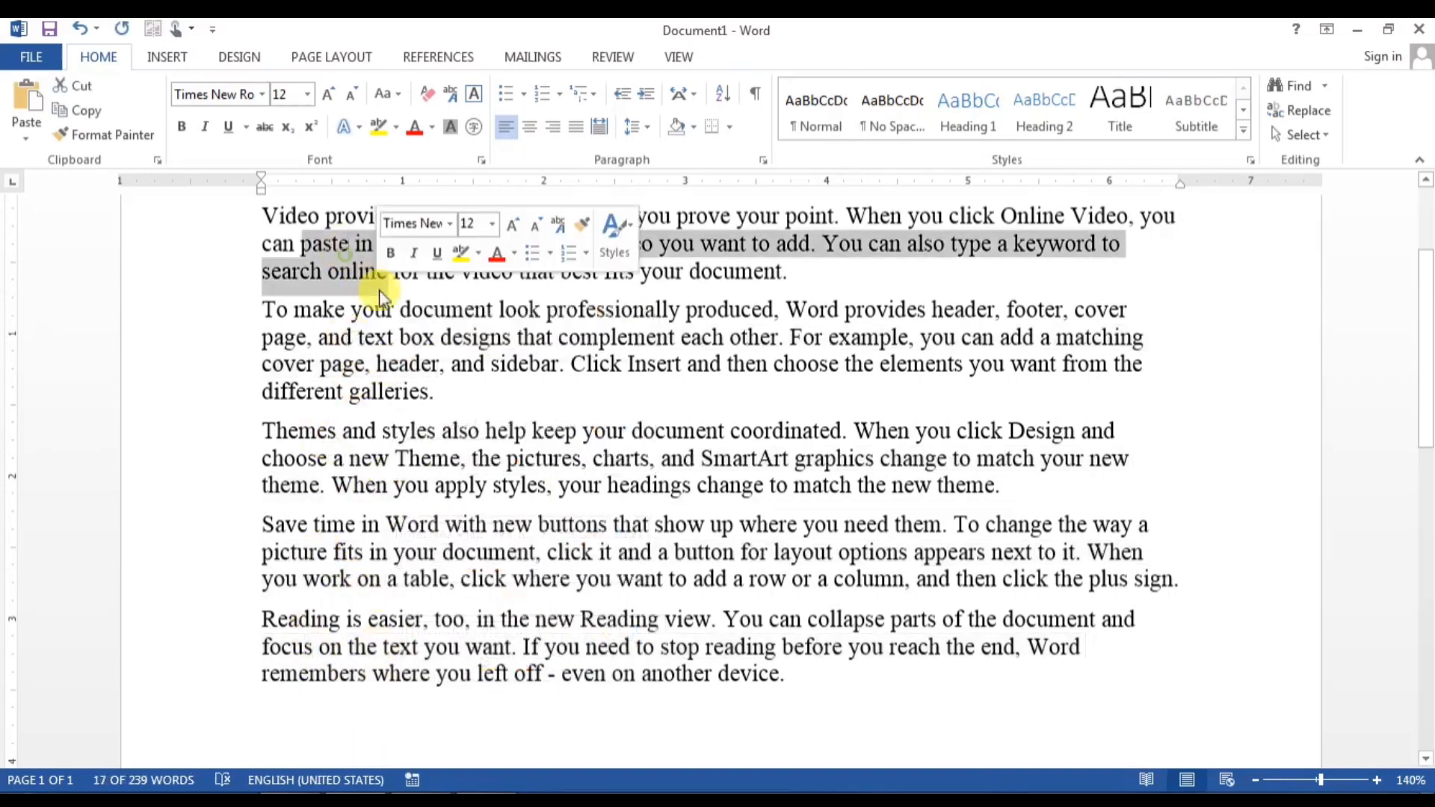
key(ctrl+z)
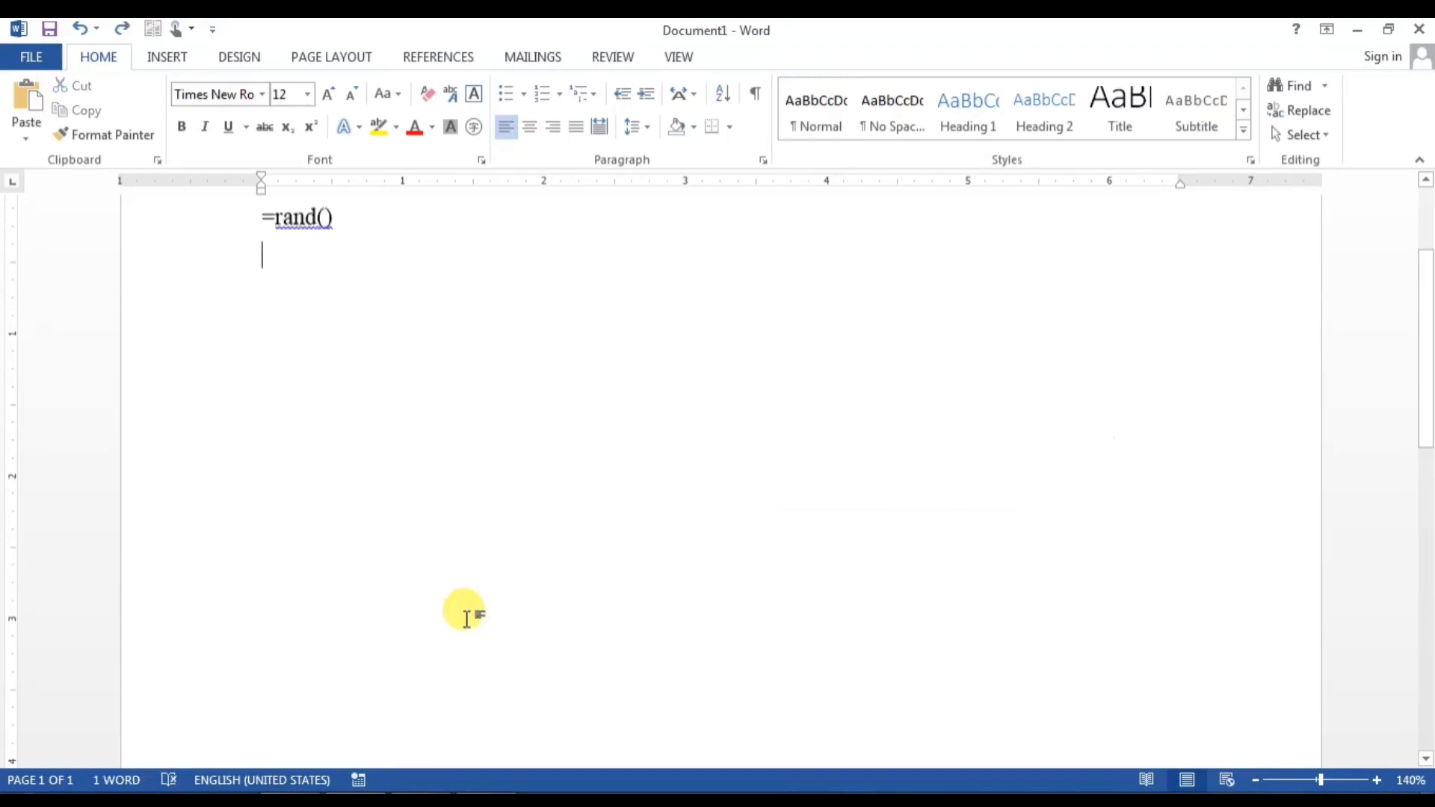
Step: Change the entry to =rand(7,8) and generate the longer sample text
click(323, 216)
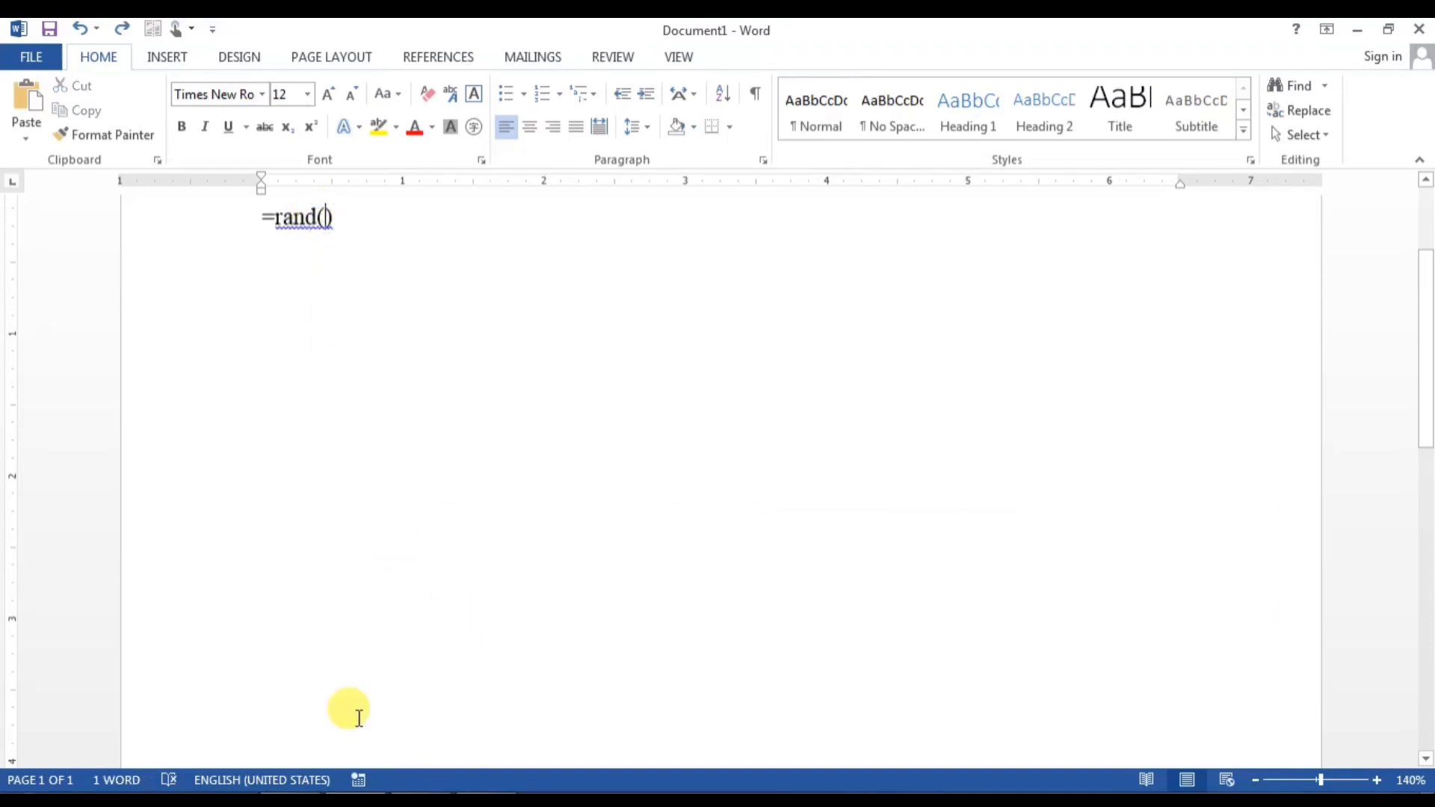
text(7,8)
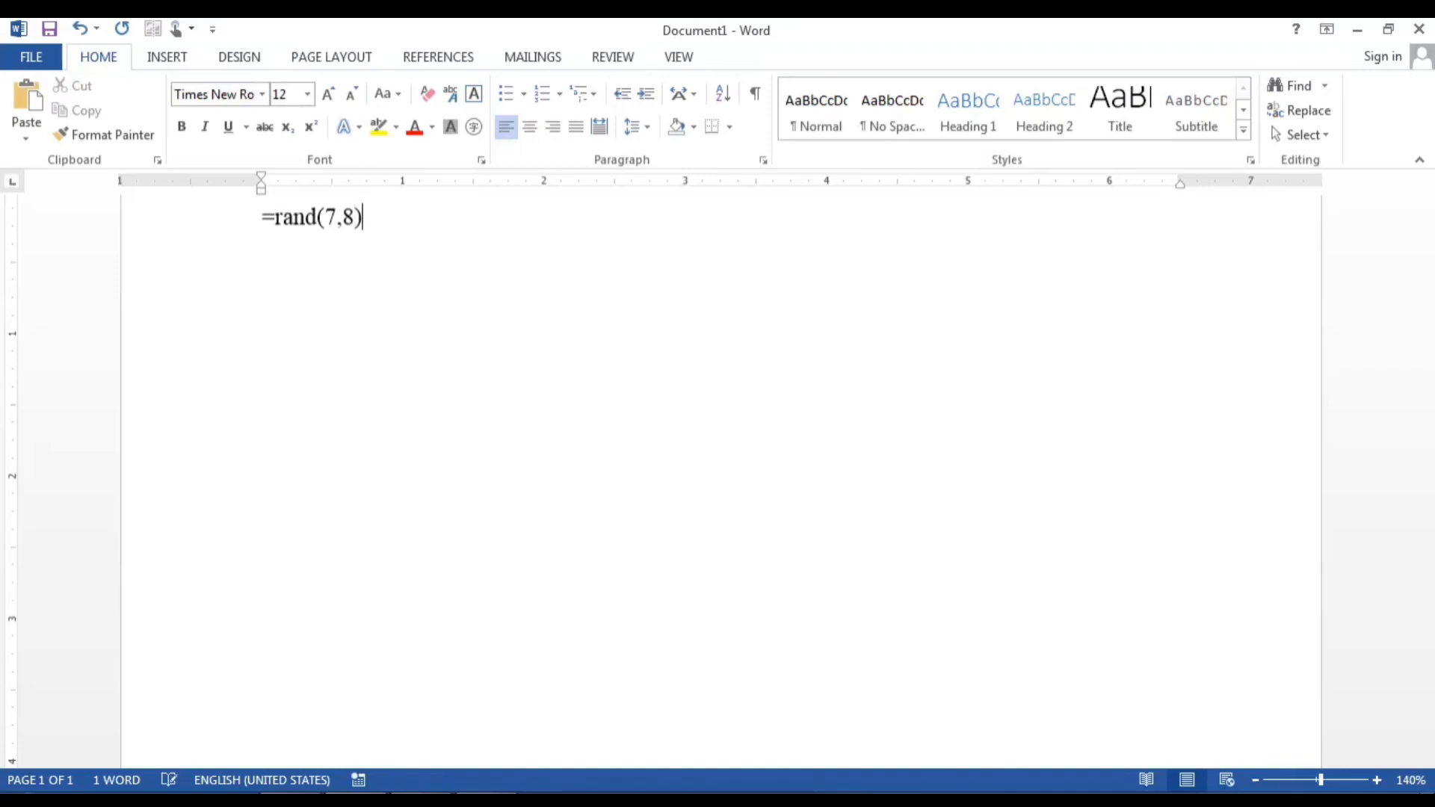
key(Return)
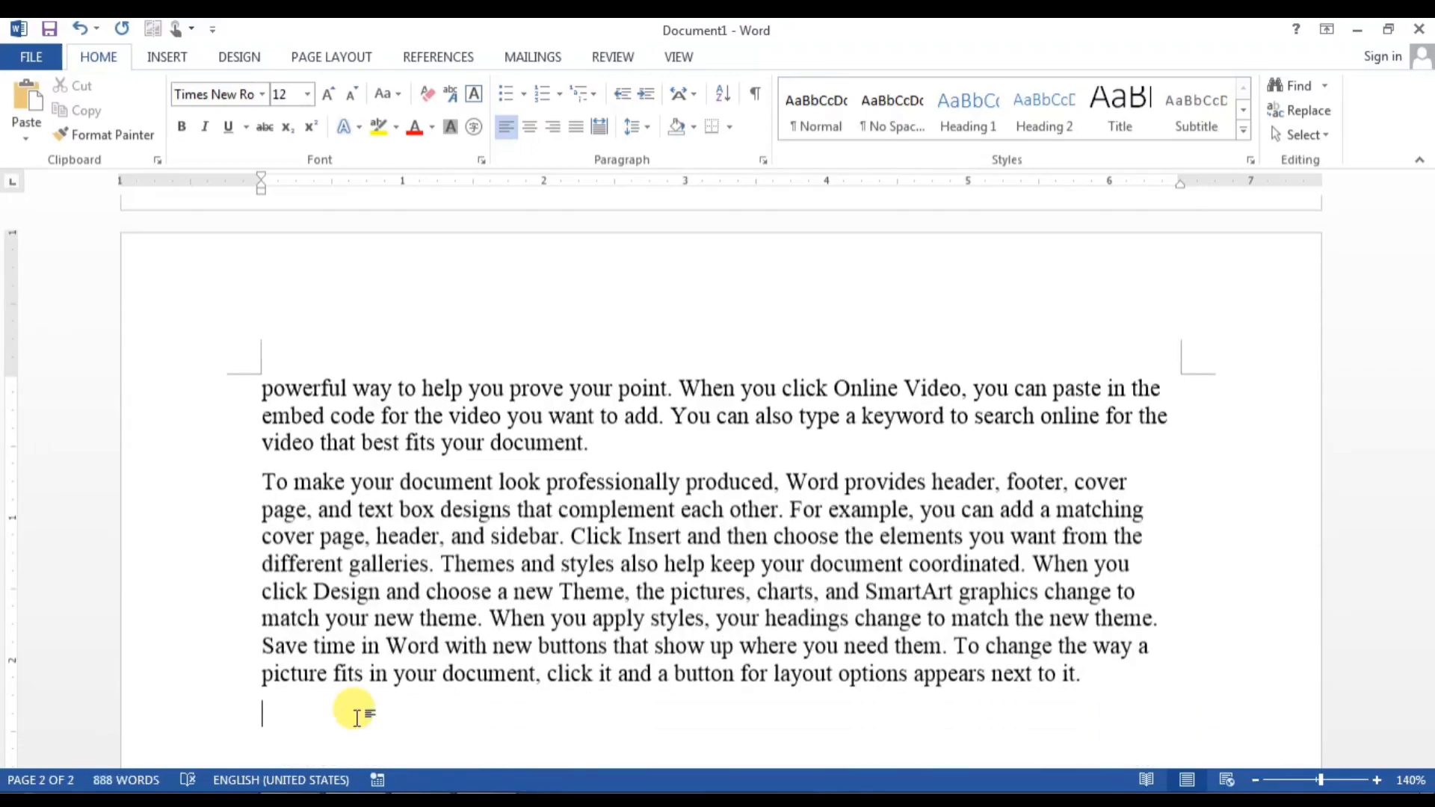
ctrl+scroll(568, 587, down, 7)
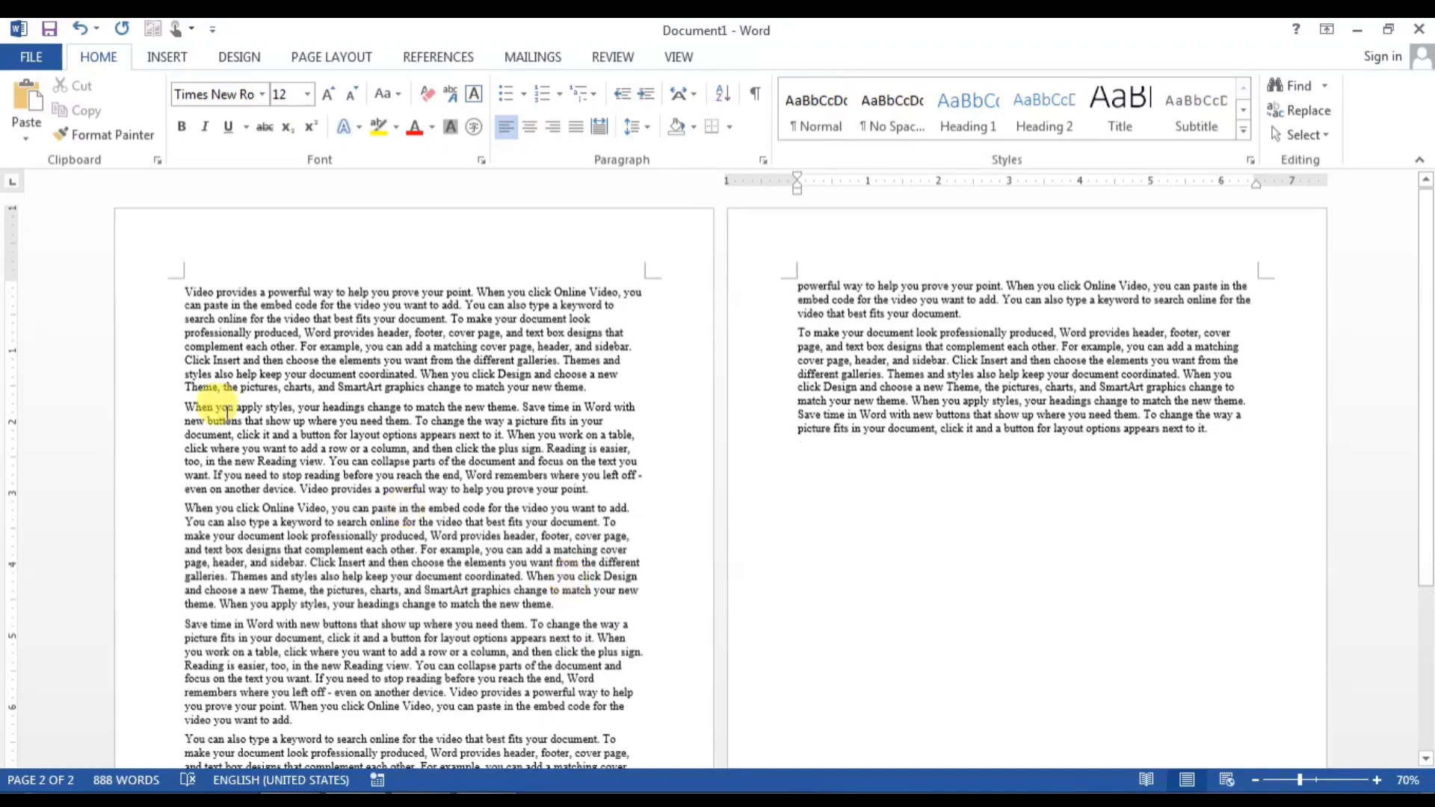
ctrl+scroll(227, 411, up, 2)
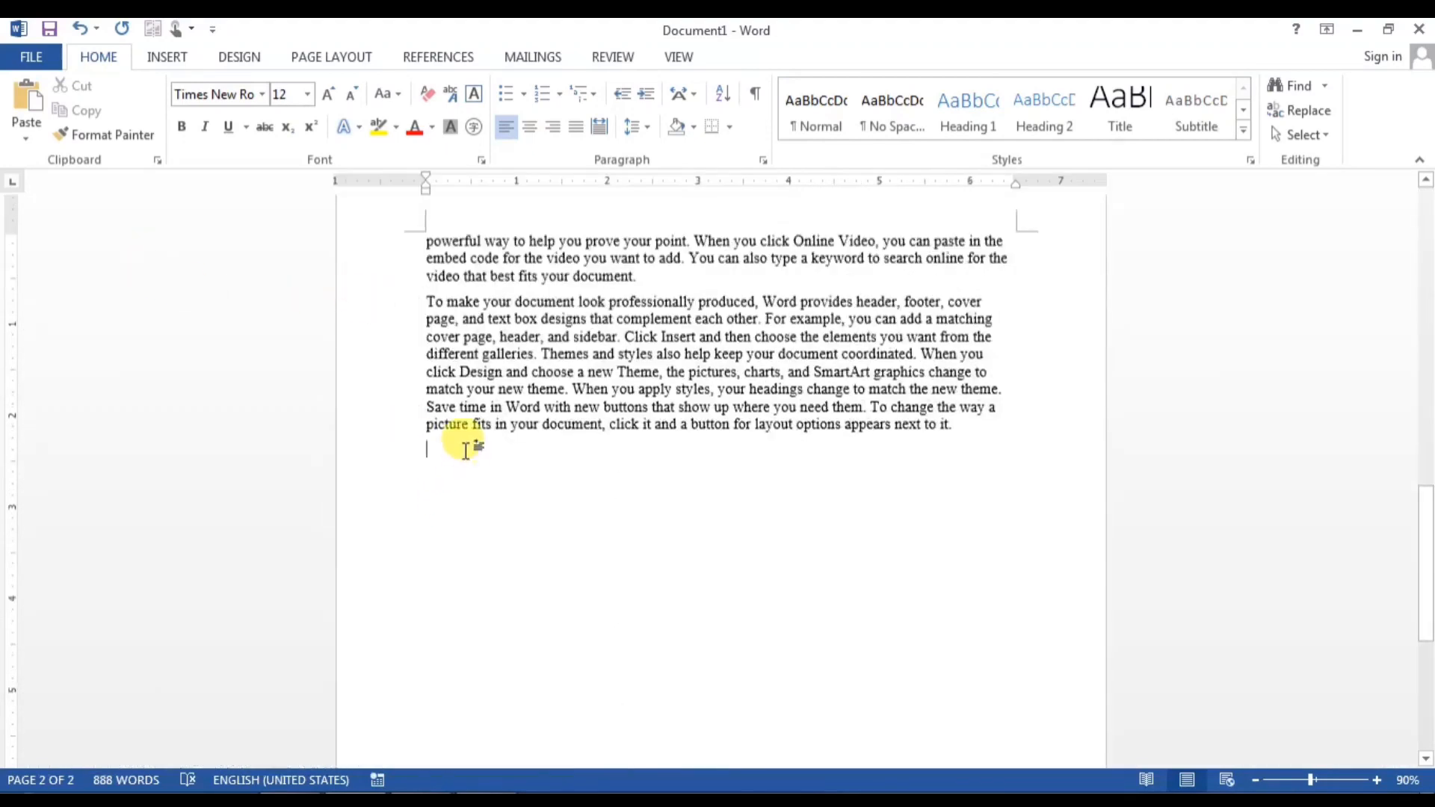
drag(465, 451, 406, 298)
ctrl+scroll(513, 576, up, 5)
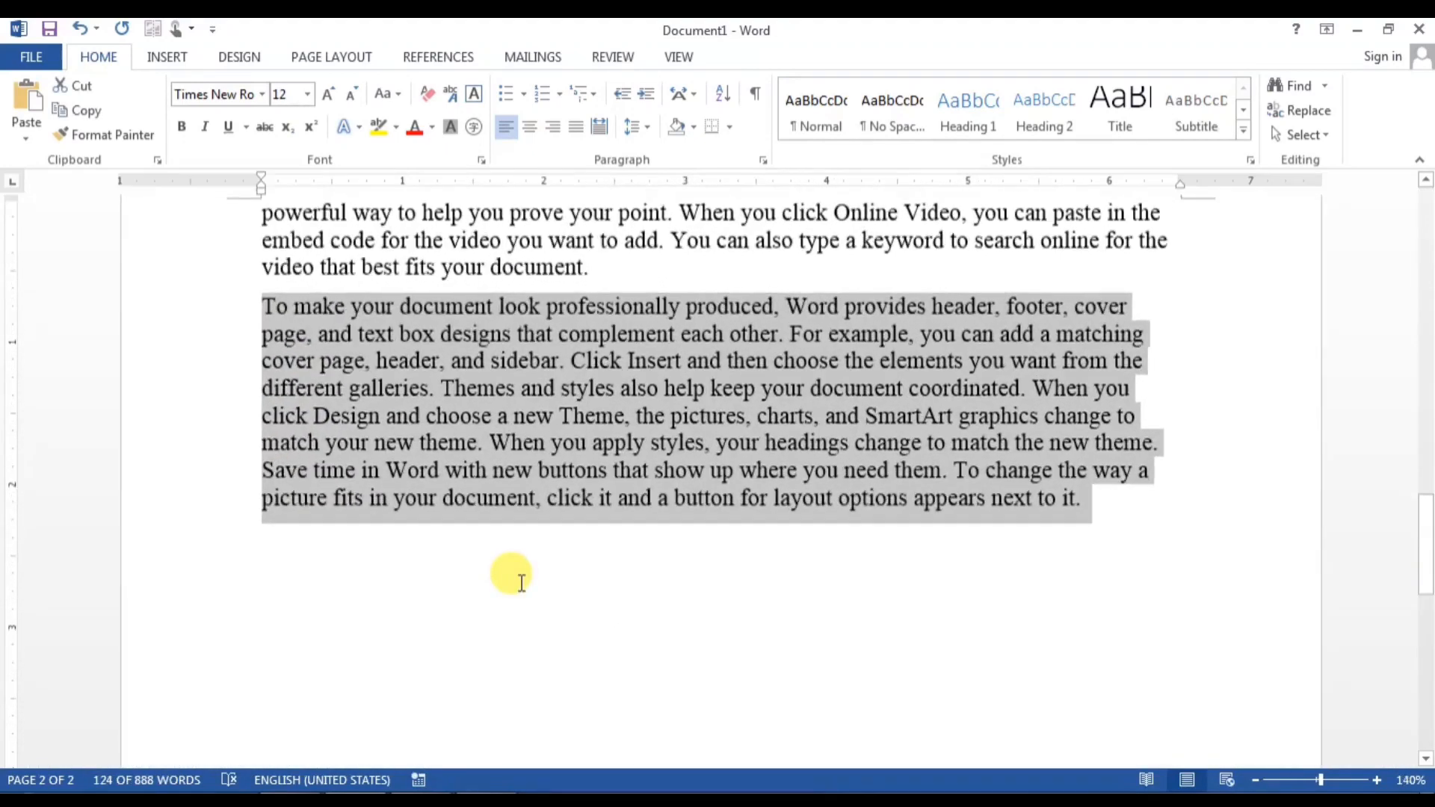
click(521, 582)
Step: Delete all the sample text in two passes, leaving a blank document
scroll(553, 731, up, 1)
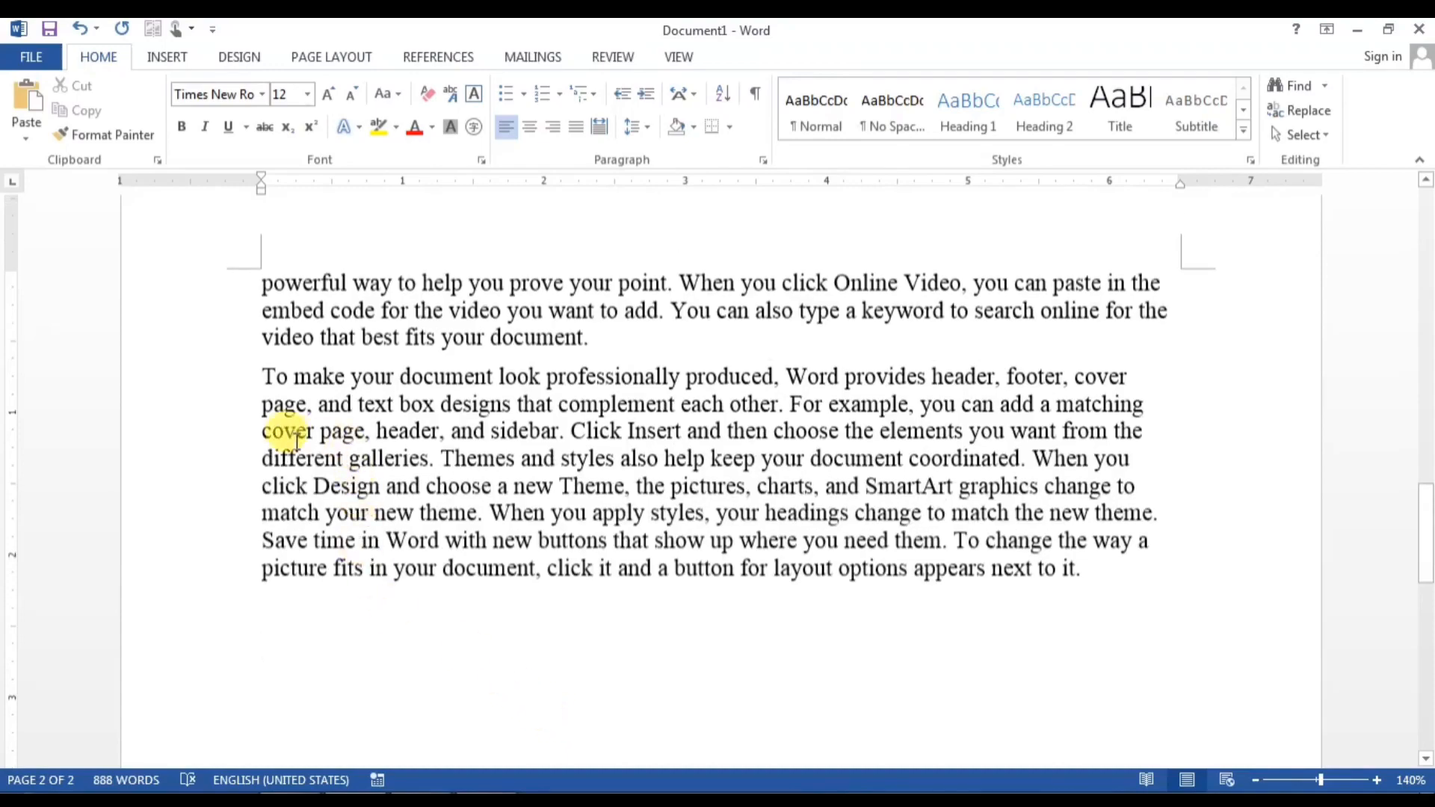
scroll(403, 641, up, 6)
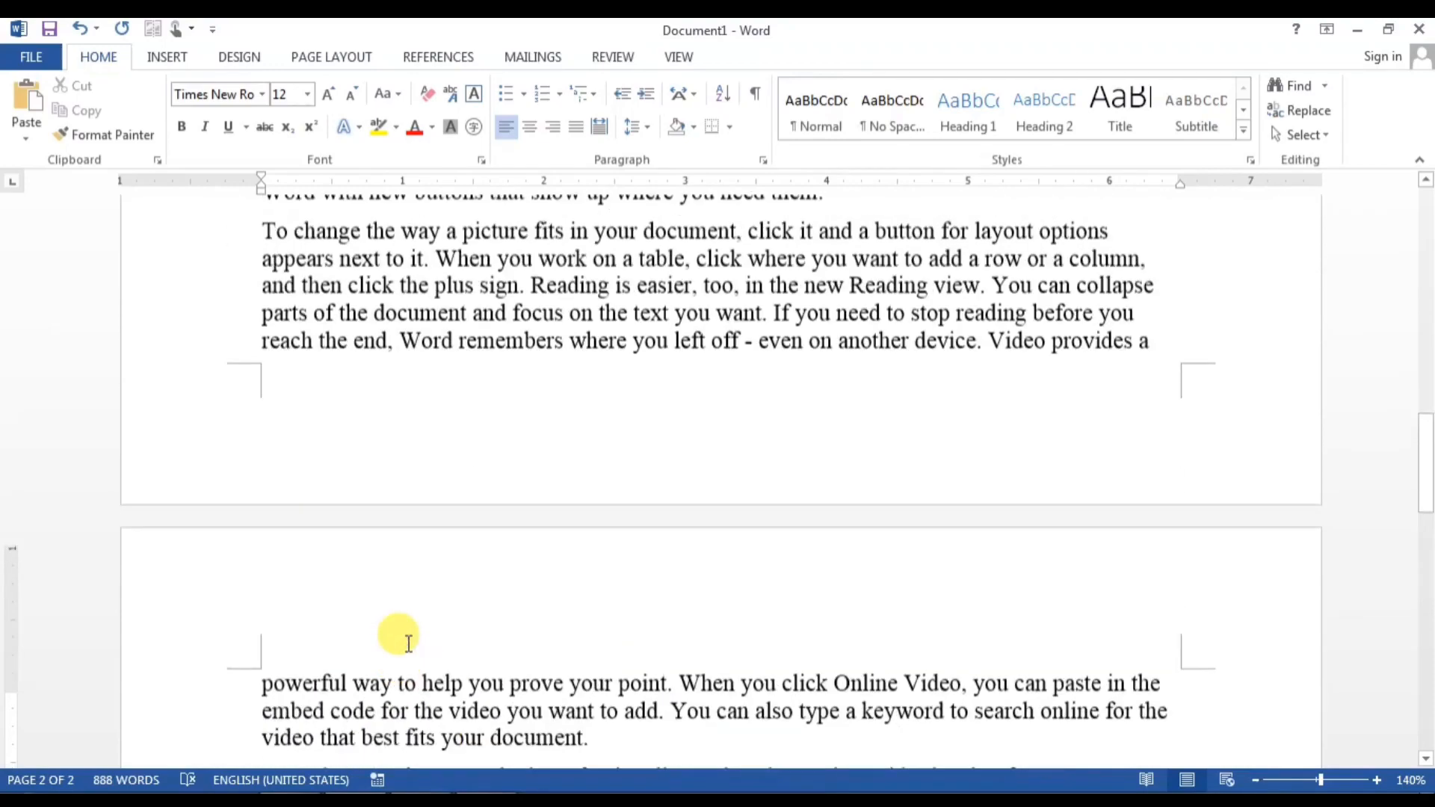
scroll(407, 643, up, 12)
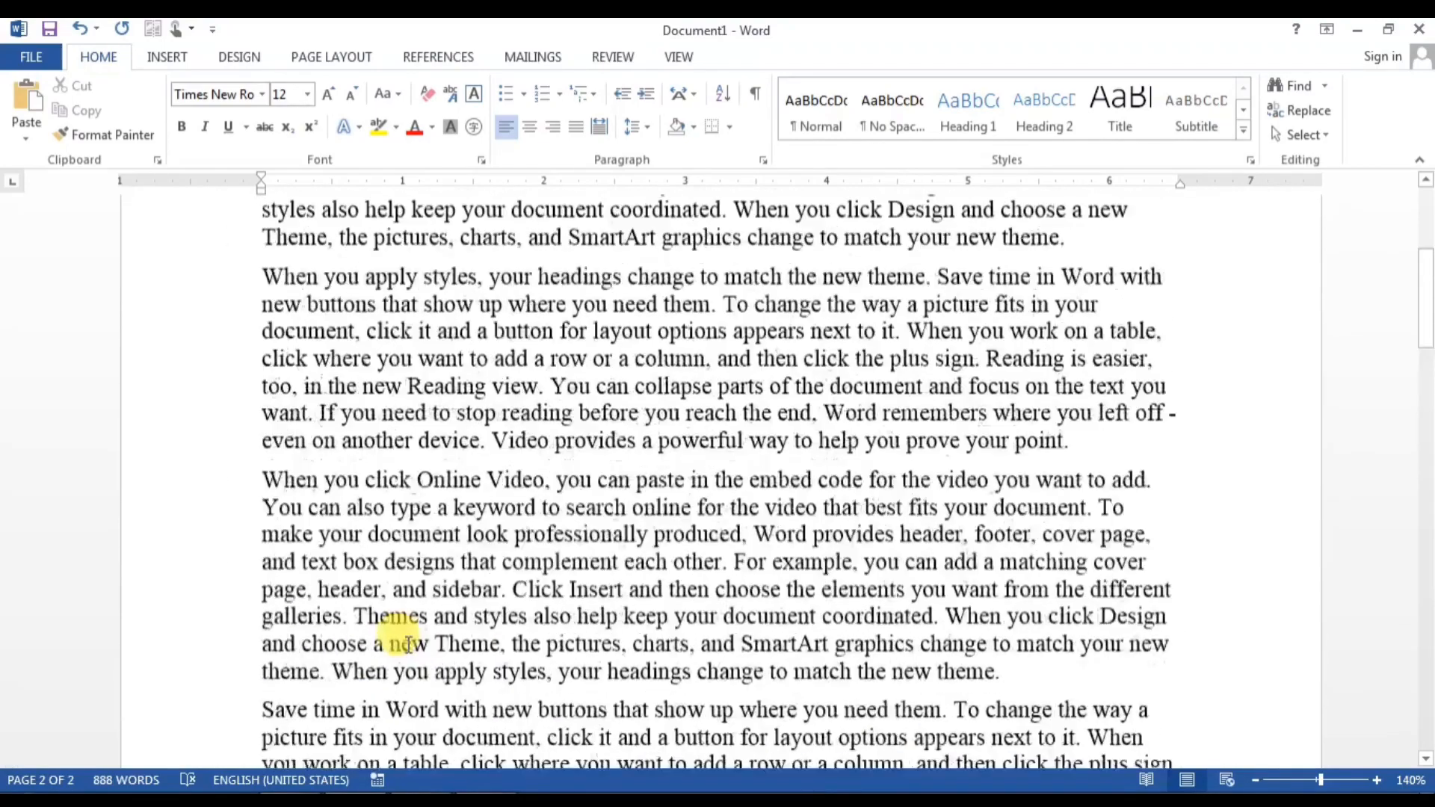
scroll(408, 643, up, 5)
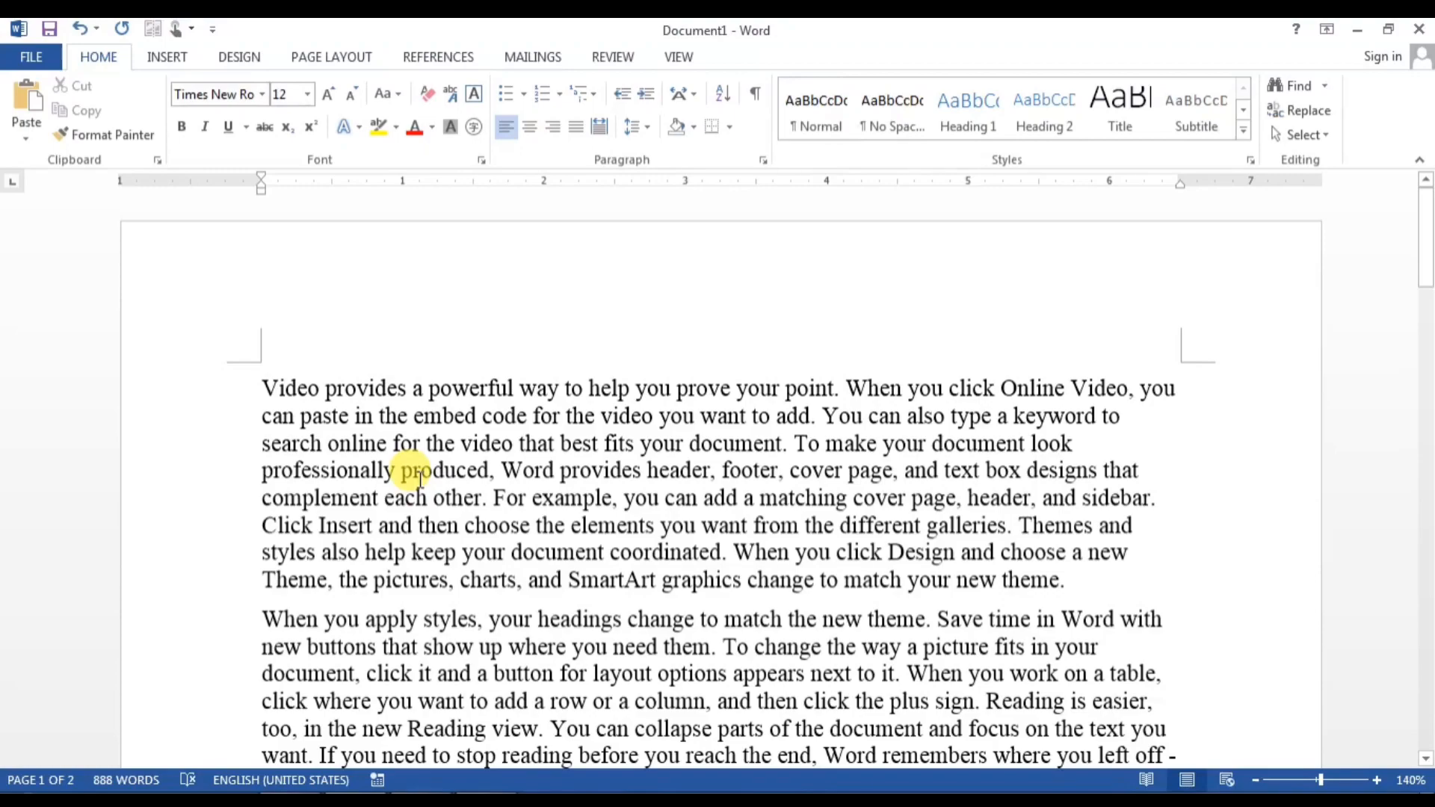
scroll(419, 477, down, 1)
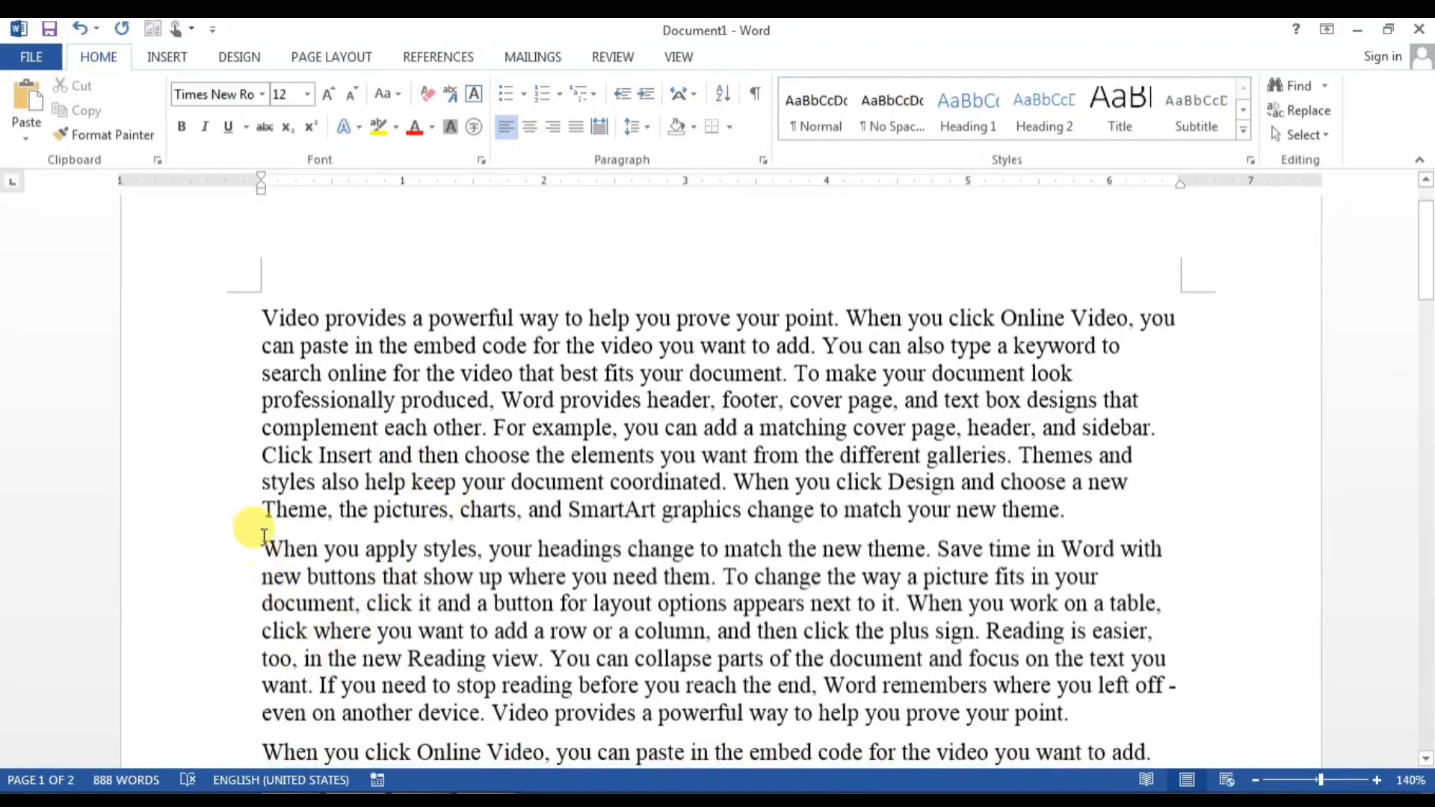
drag(260, 533, 557, 796)
key(Delete)
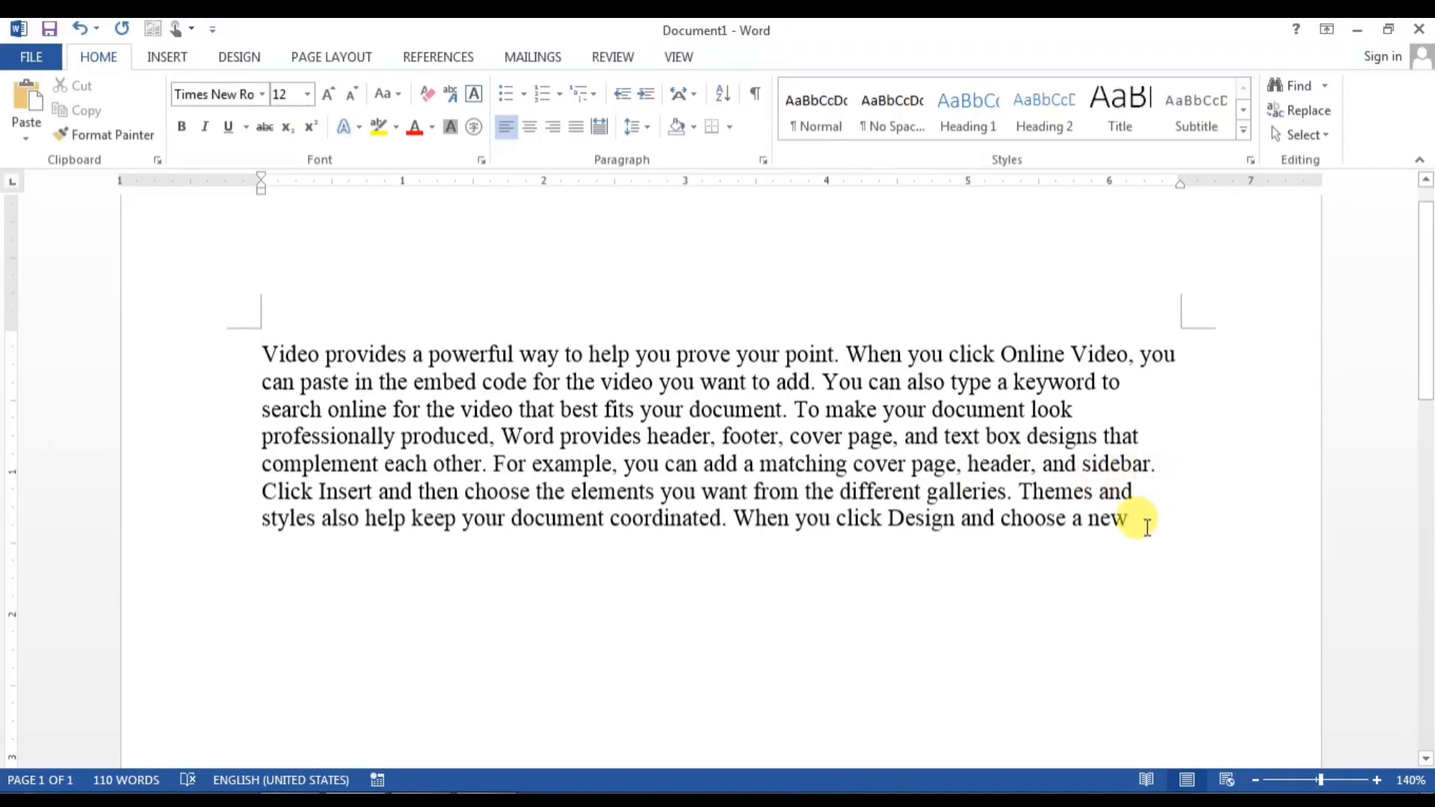
triple_click(203, 318)
key(Delete)
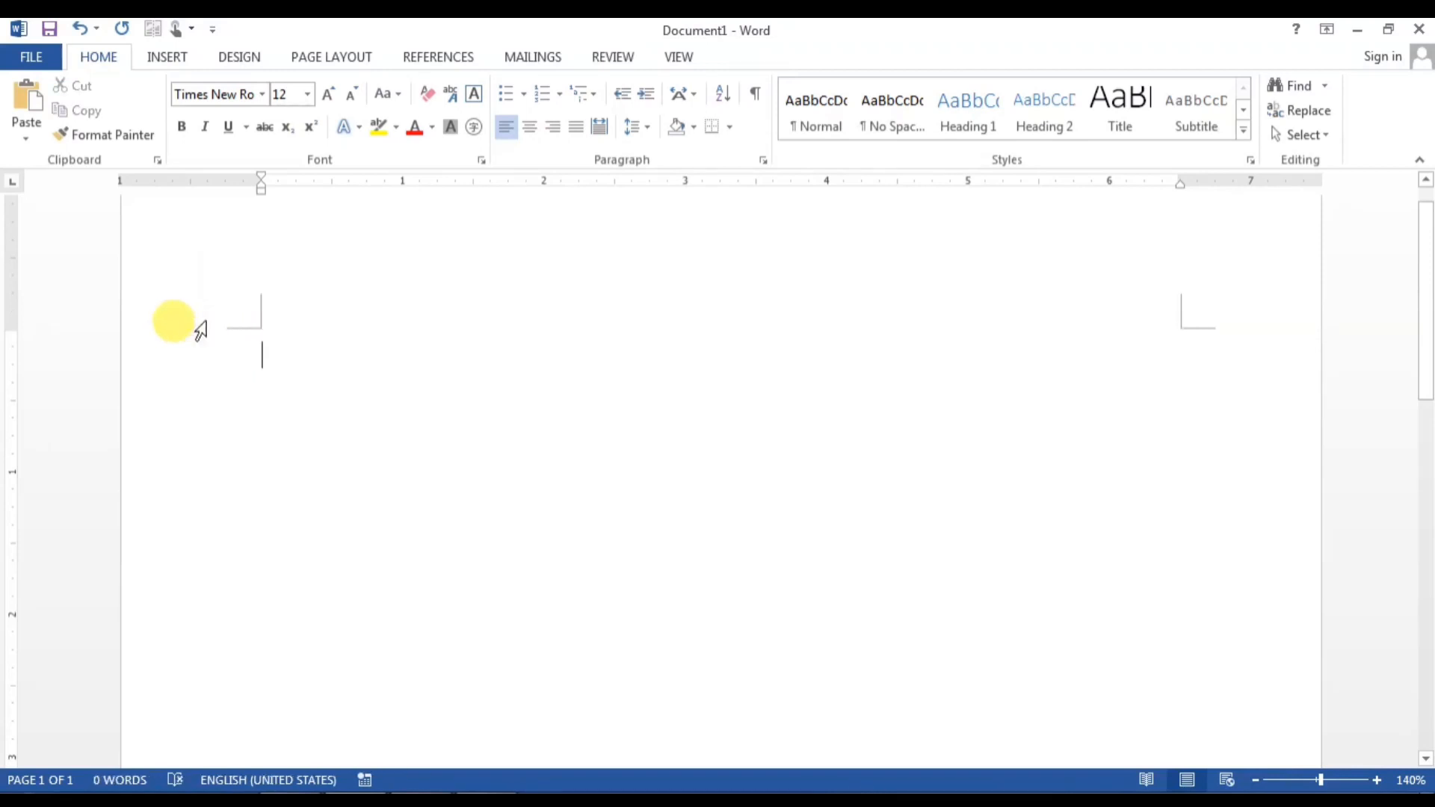
Step: Expand =rand(20,21) into nine pages of sample text
text(=)
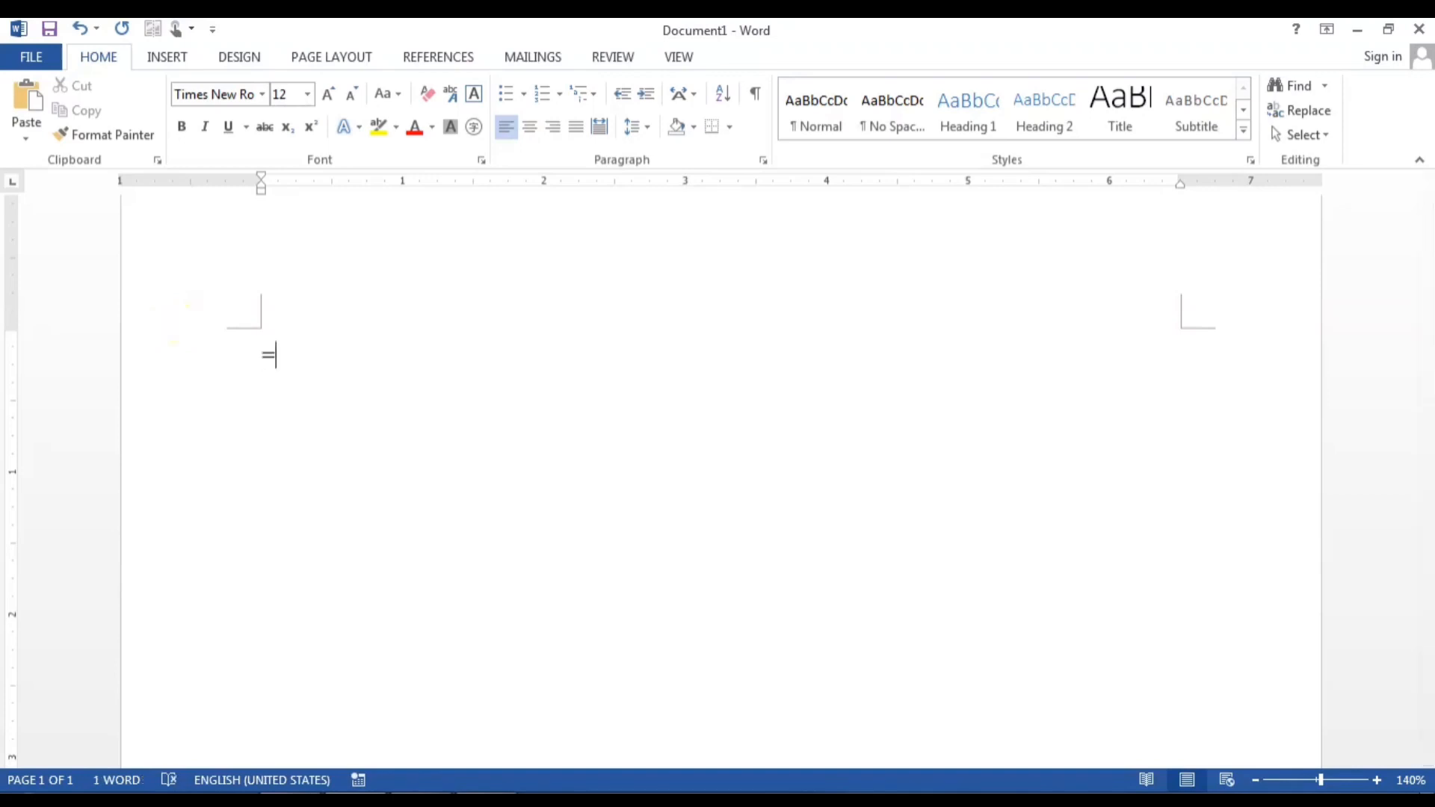
text(rand()
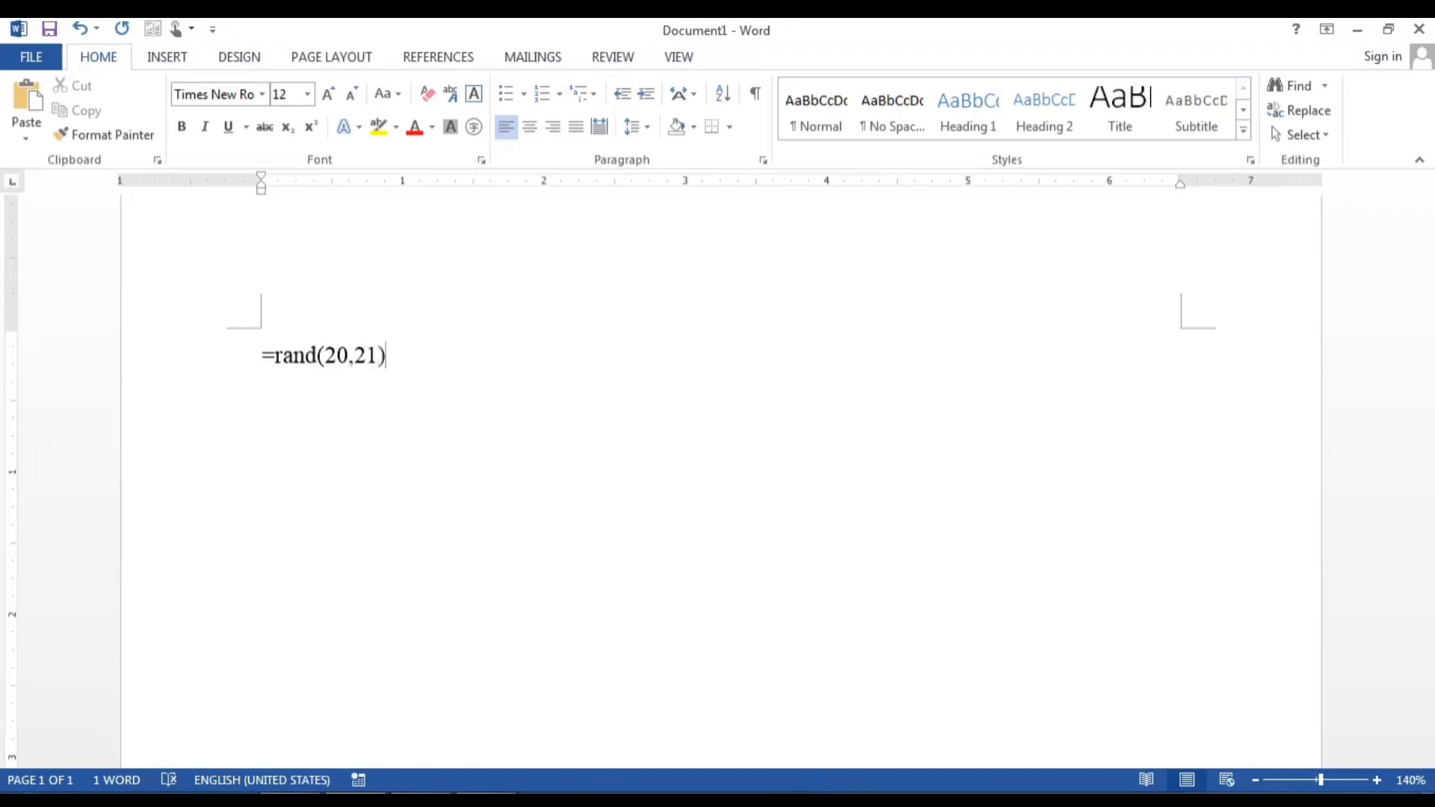
text(20,21))
key(Return)
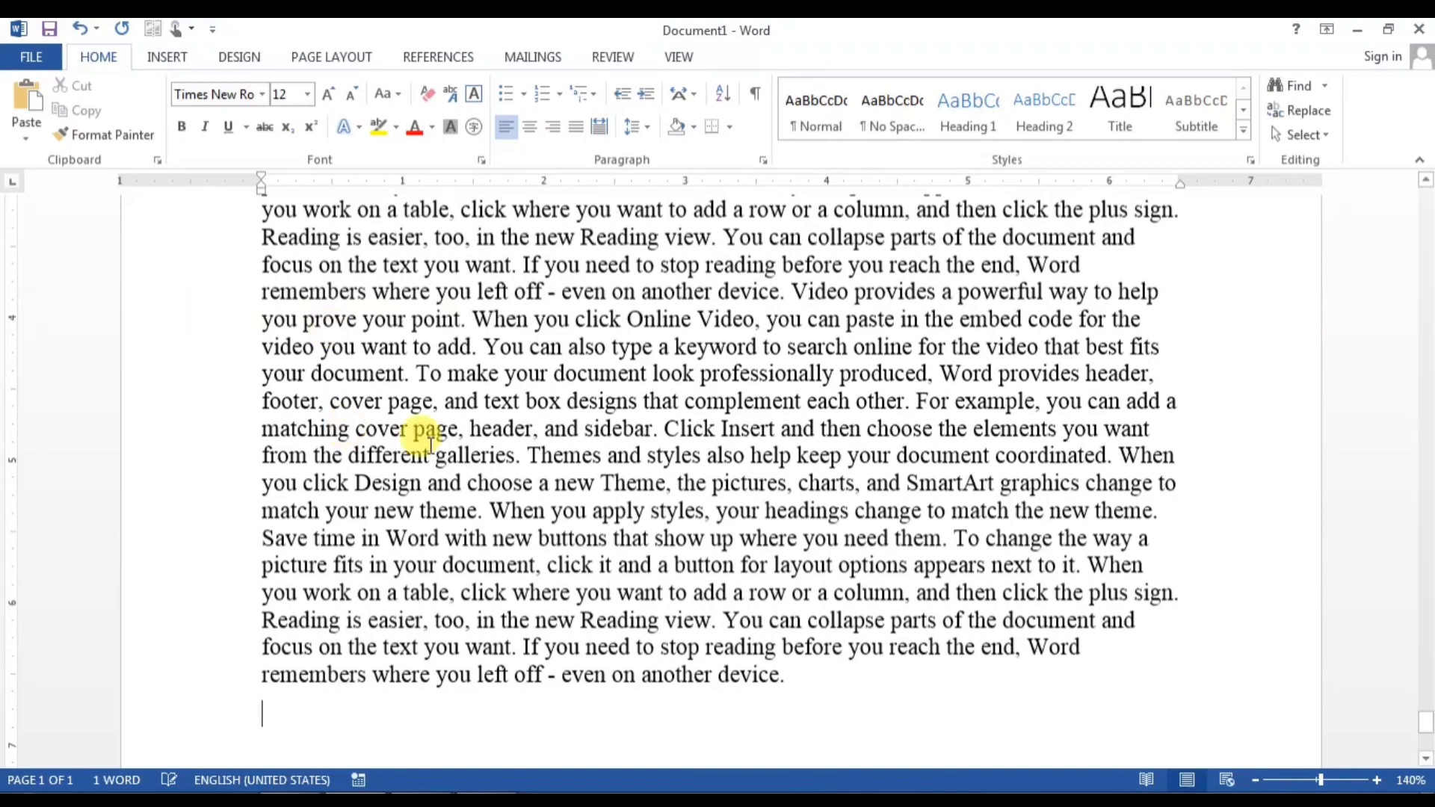
scroll(467, 452, down, 2)
scroll(503, 567, down, 3)
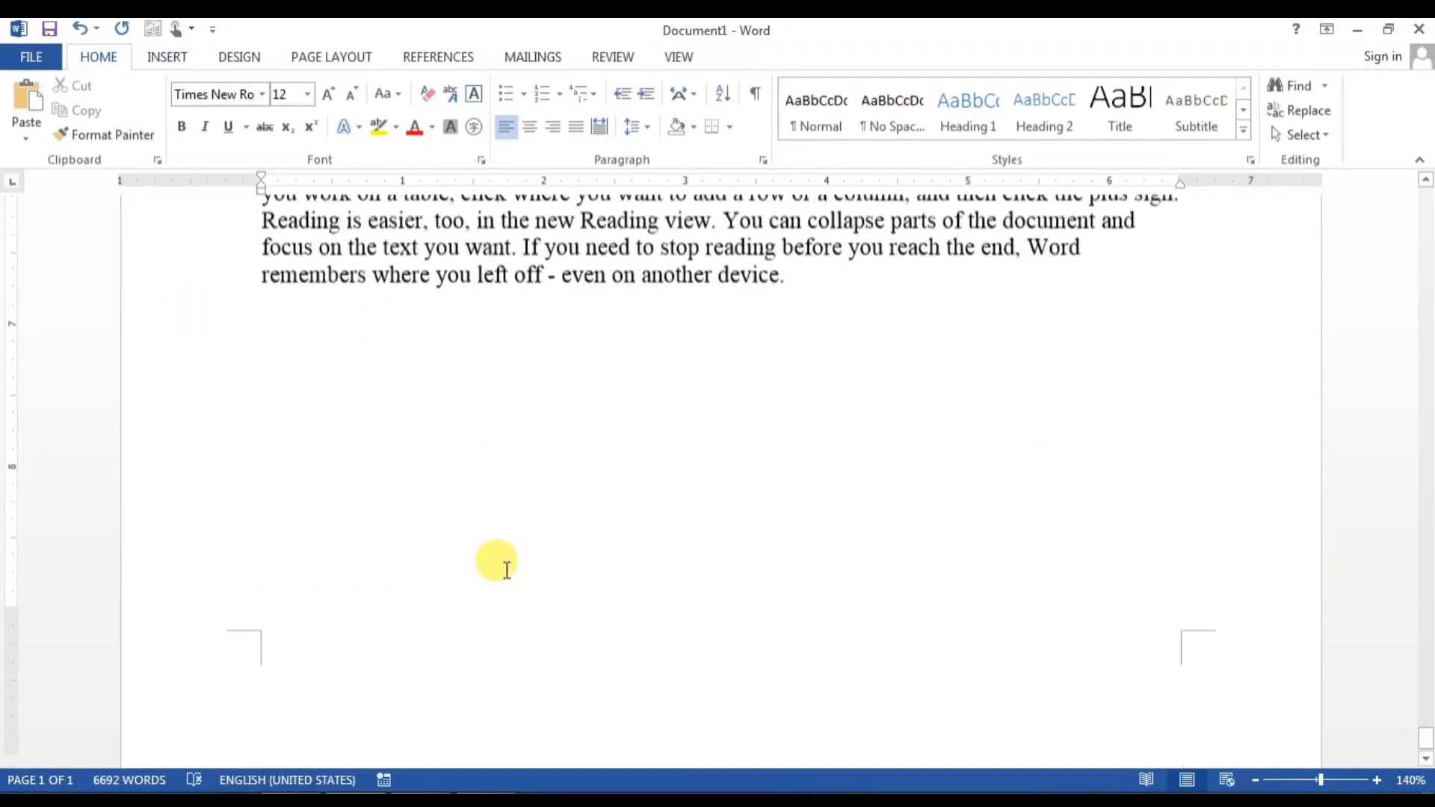
scroll(507, 569, up, 3)
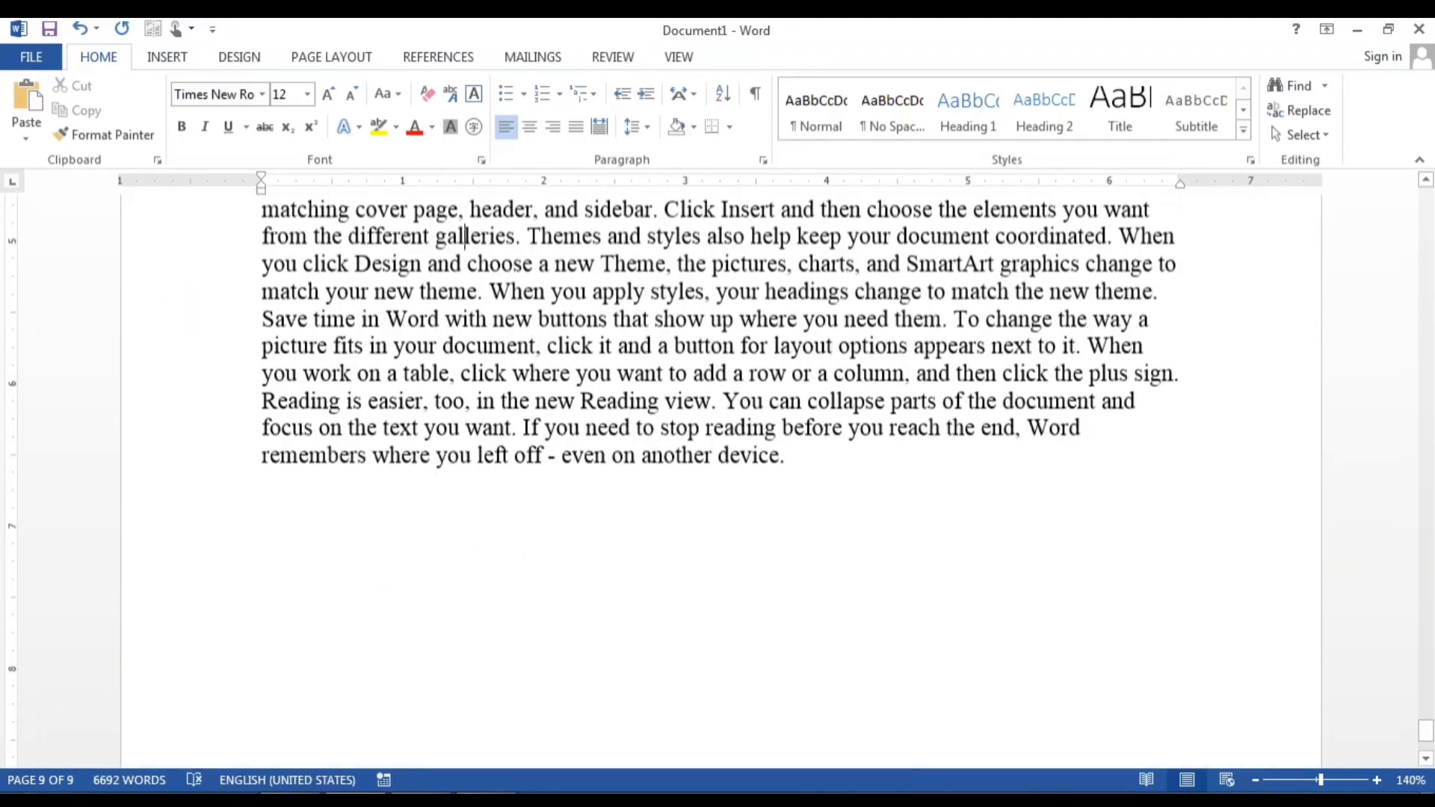
Step: Review the nine page thumbnails in the Navigation pane, close it, and undo the sample text
click(61, 781)
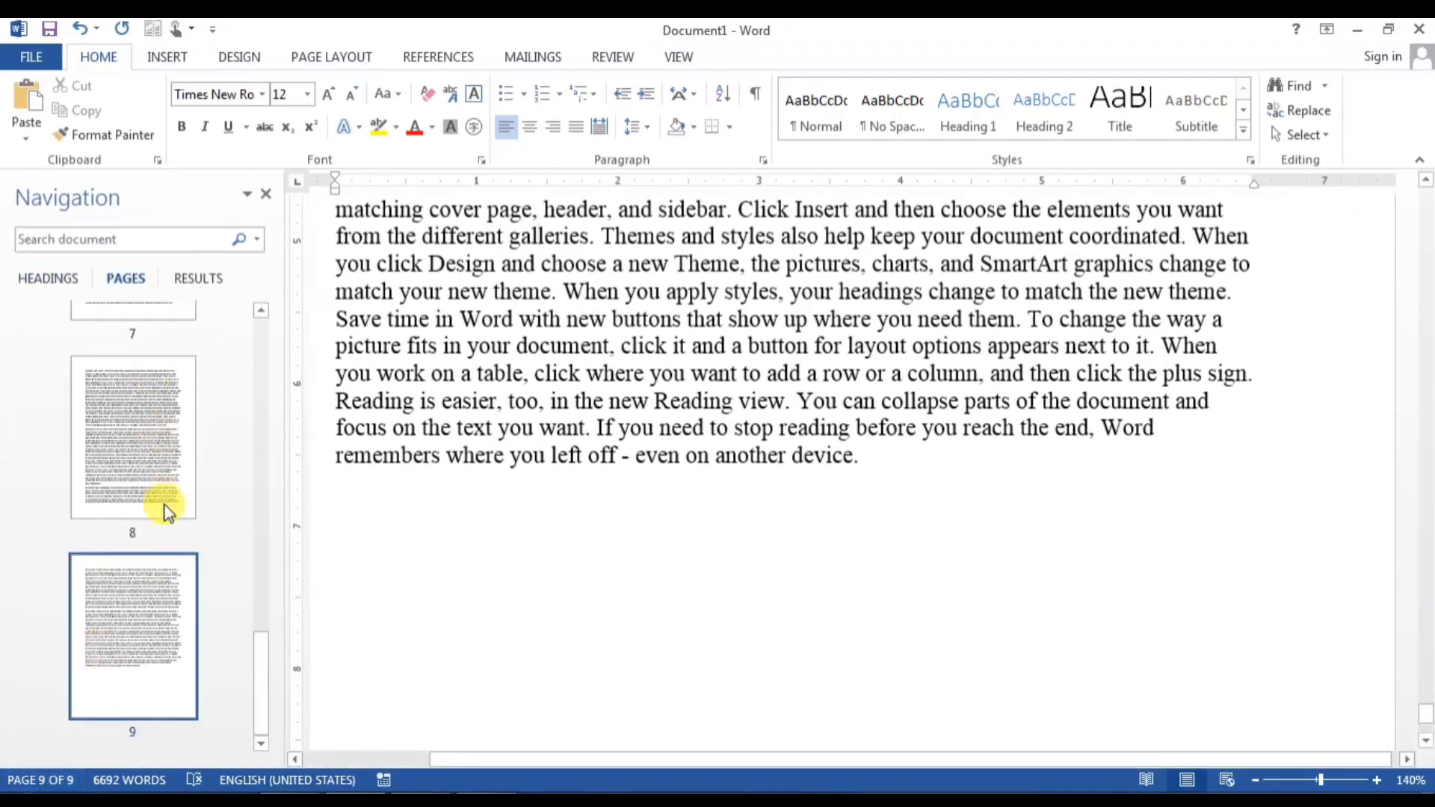
scroll(157, 527, up, 10)
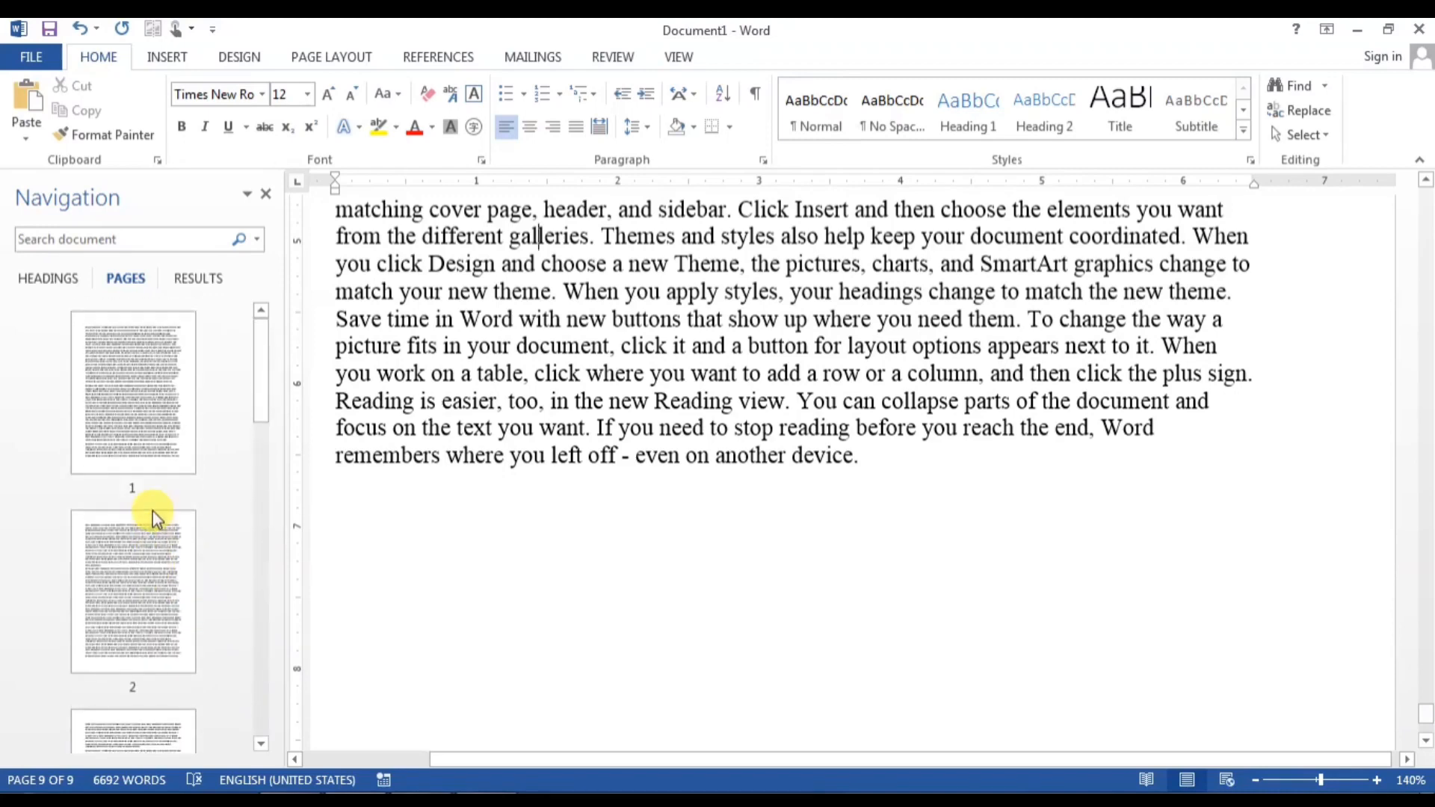
scroll(153, 511, down, 5)
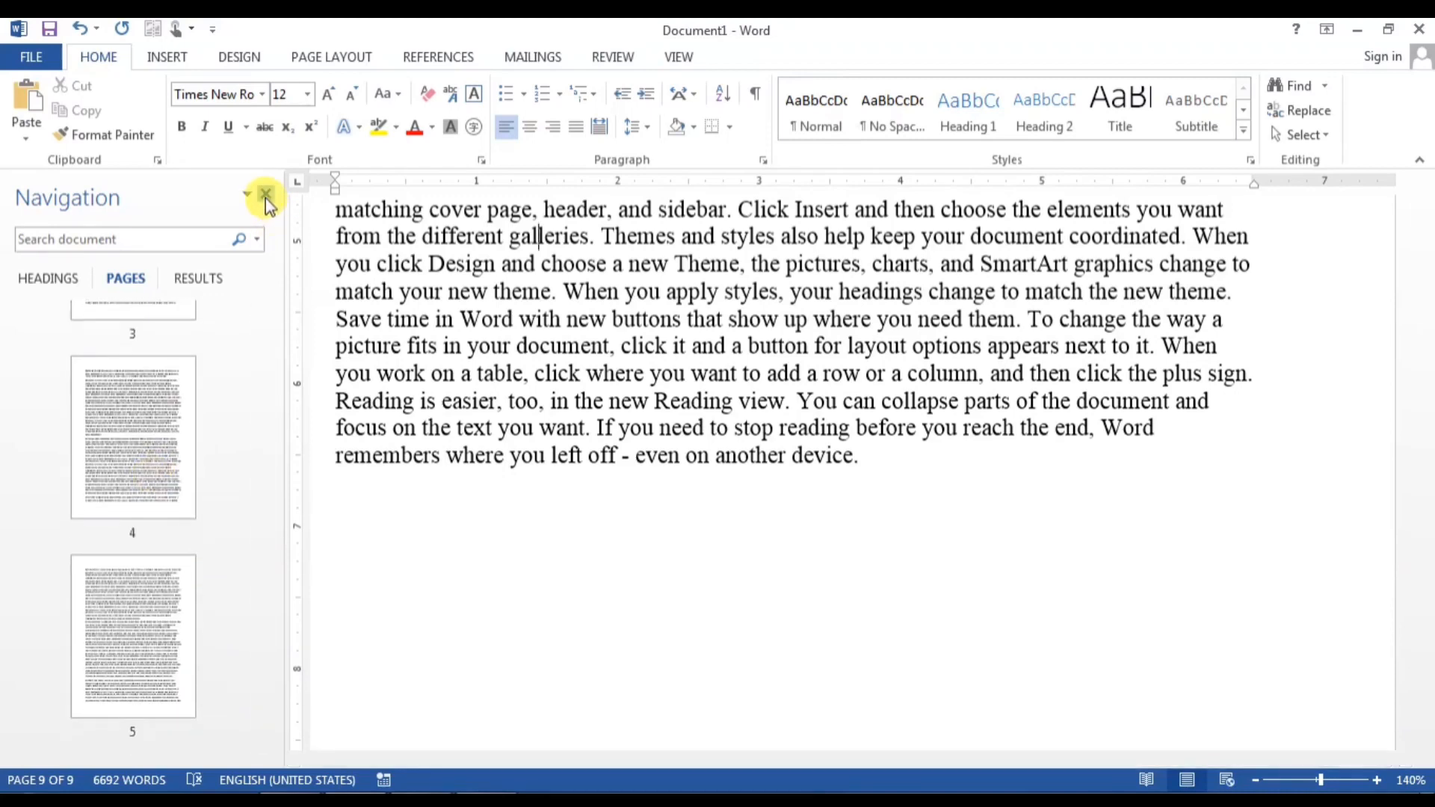
click(266, 196)
key(ctrl+z)
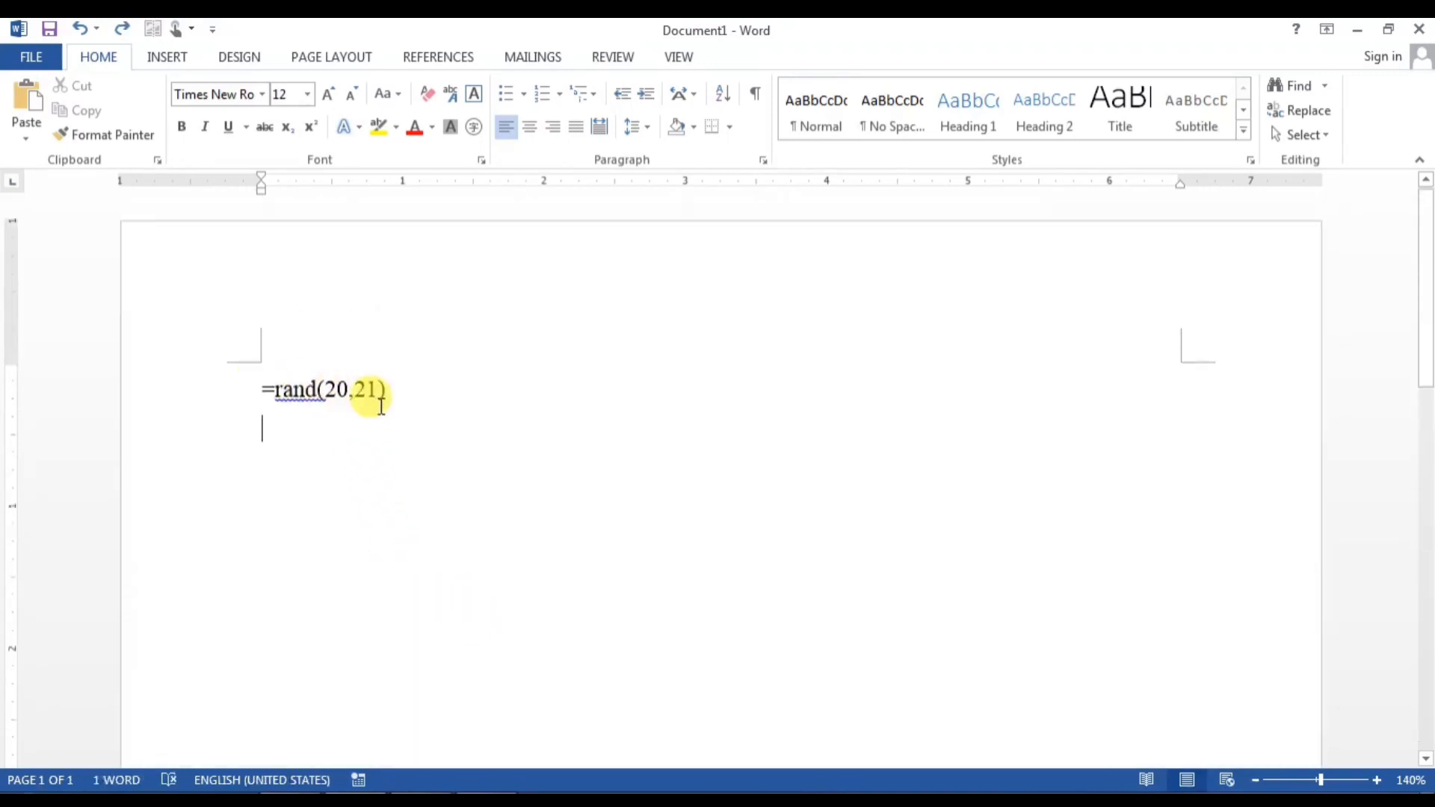
Step: Clear the document and generate five default =rand() paragraphs
key(ctrl+a)
key(Delete)
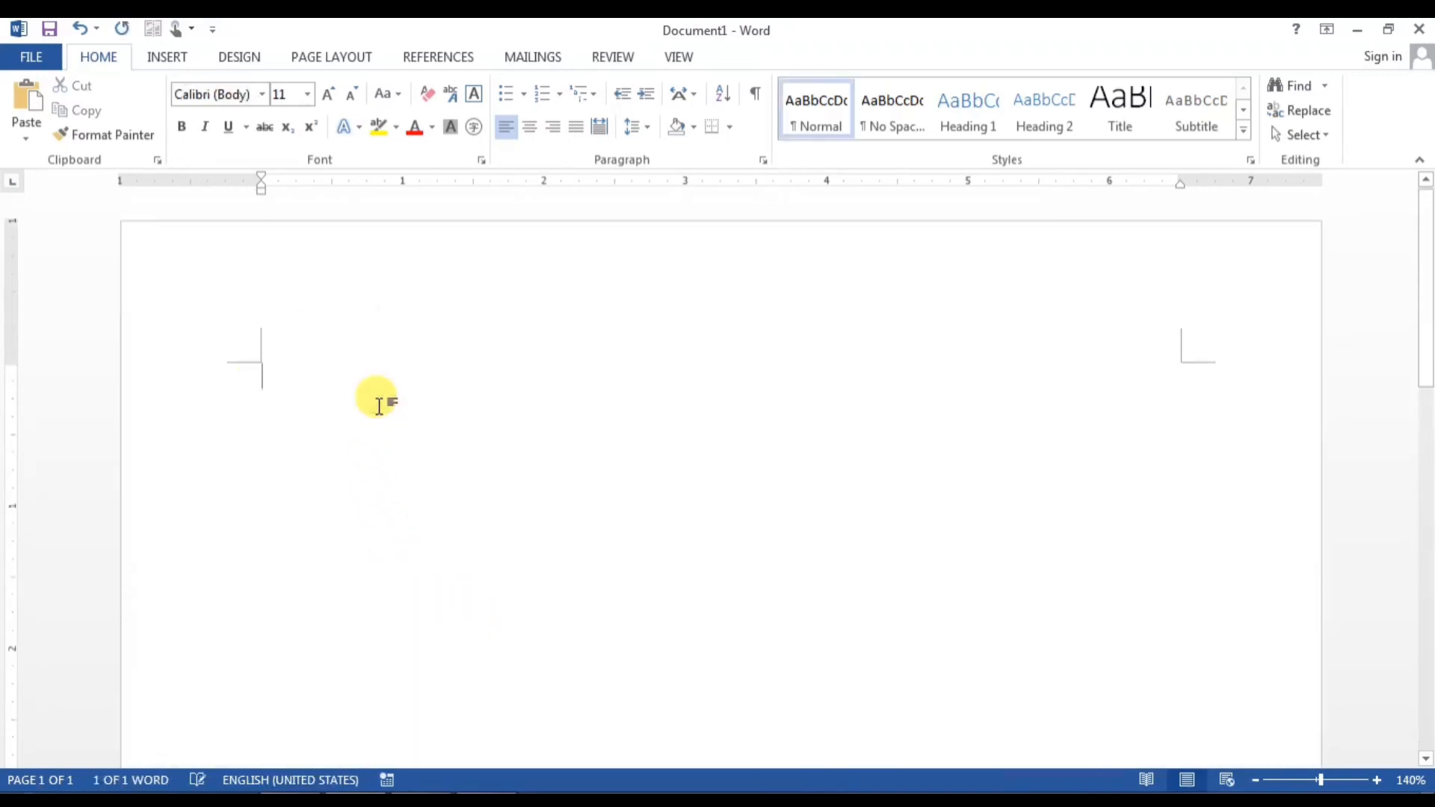
text(=)
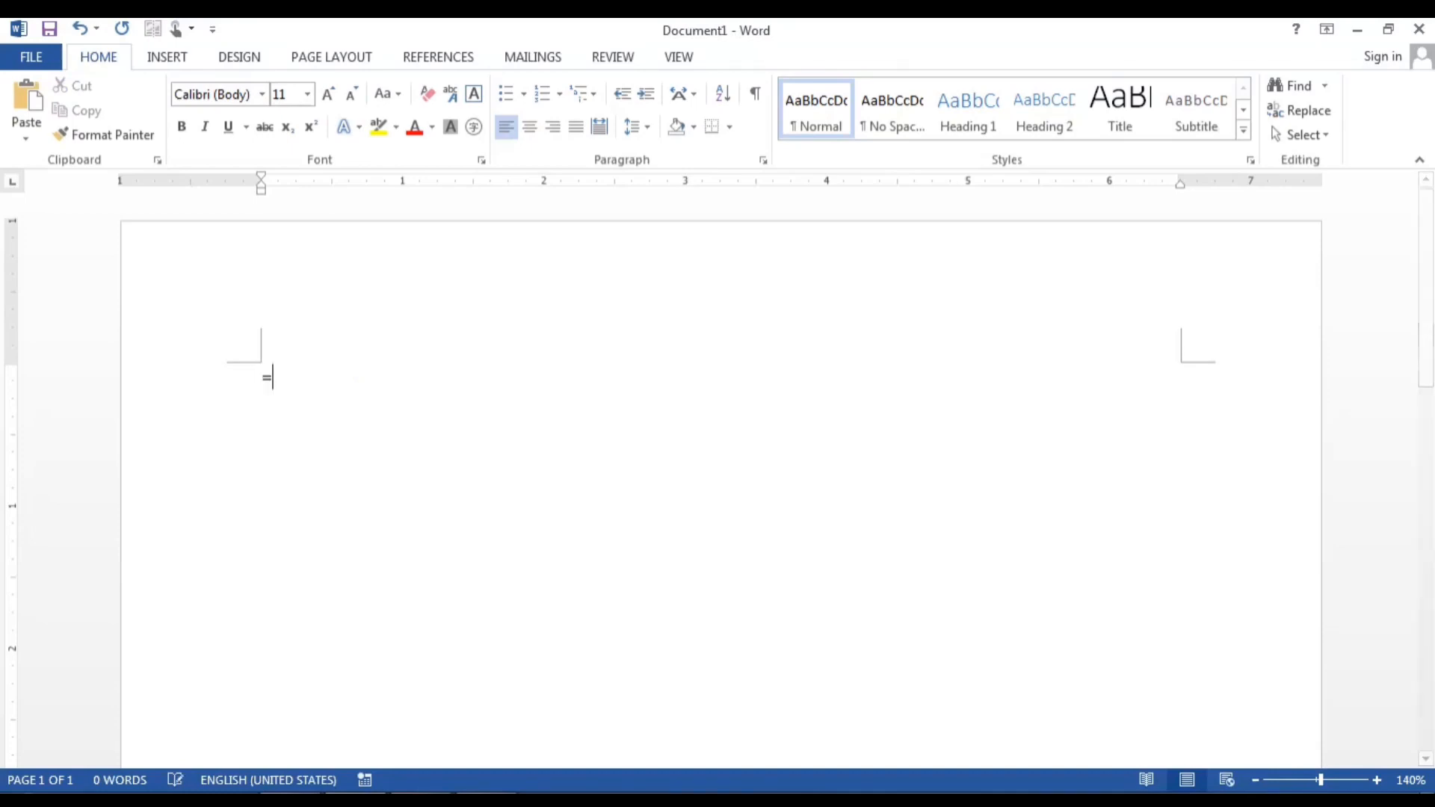
text(rand())
key(Return)
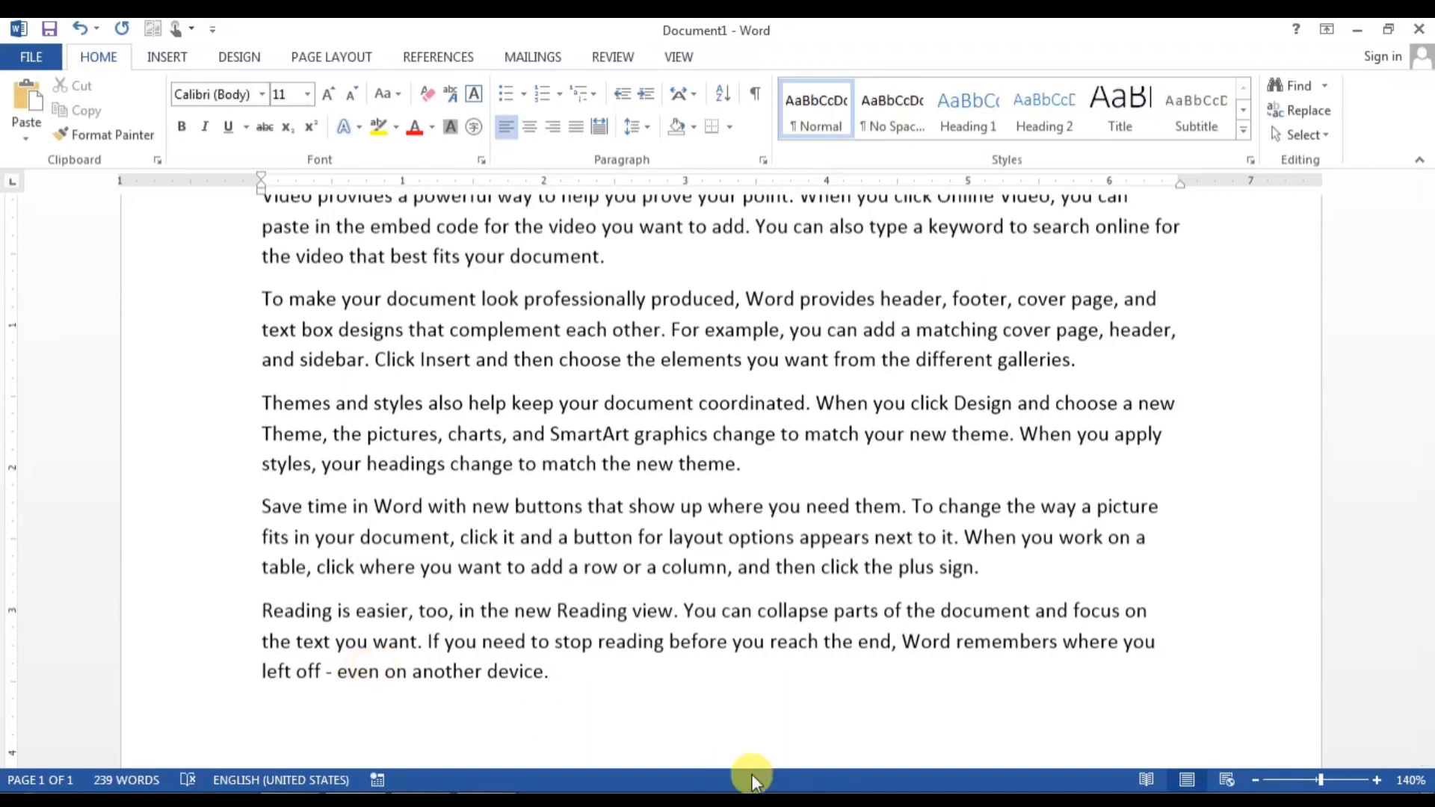
Step: Trim the last paragraph to end at "If you need to" and add an empty line
key(BackSpace)
key(BackSpace)
key(BackSpace)
key(BackSpace)
key(BackSpace)
key(BackSpace)
key(BackSpace)
key(BackSpace)
key(BackSpace)
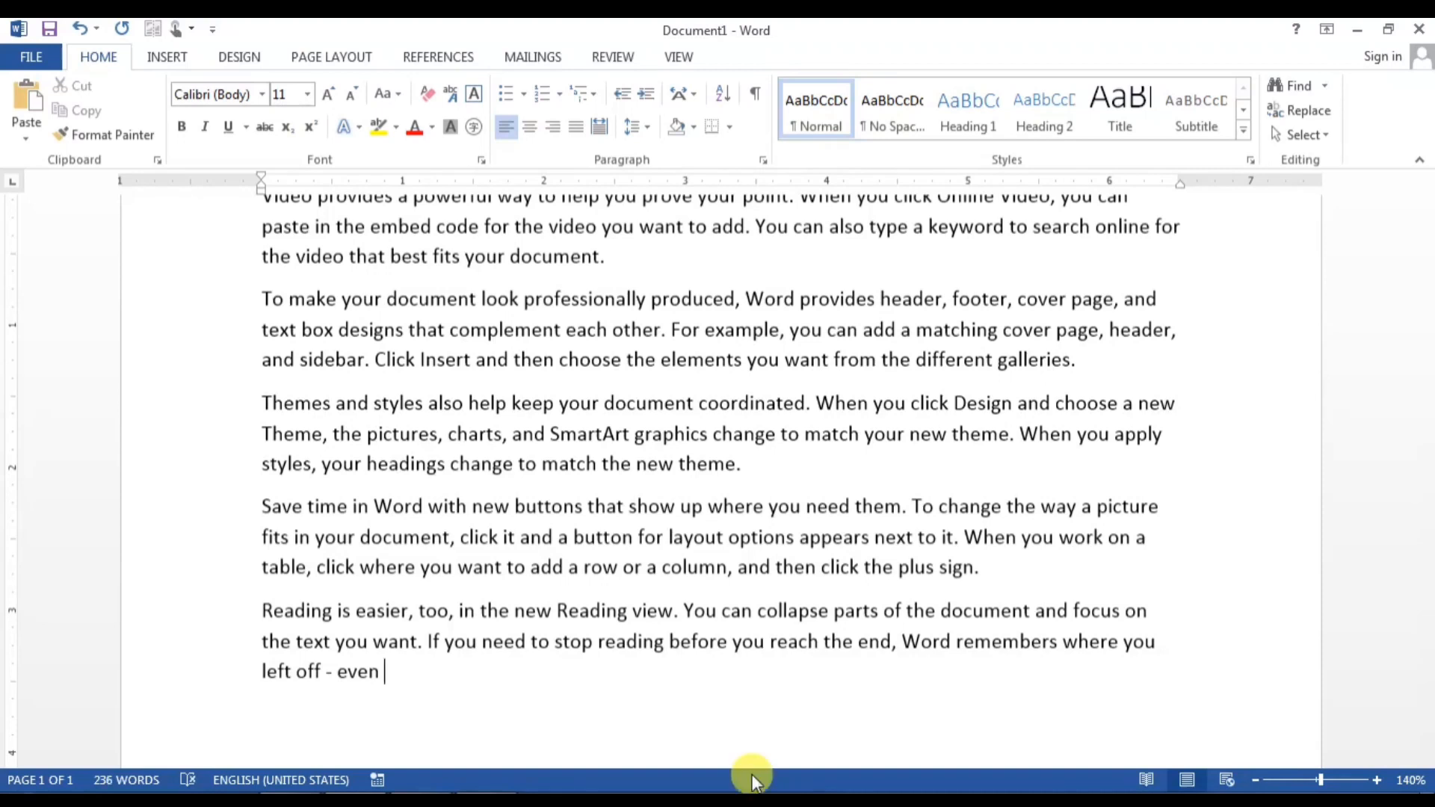
key(BackSpace)
key(BackSpace)
key(BackSpace)
key(BackSpace)
key(BackSpace)
key(BackSpace)
key(BackSpace)
key(BackSpace)
key(BackSpace)
key(BackSpace)
key(BackSpace)
key(BackSpace)
key(BackSpace)
key(BackSpace)
key(BackSpace)
key(BackSpace)
key(BackSpace)
key(BackSpace)
key(BackSpace)
key(BackSpace)
key(BackSpace)
key(BackSpace)
key(BackSpace)
key(BackSpace)
key(BackSpace)
key(BackSpace)
key(BackSpace)
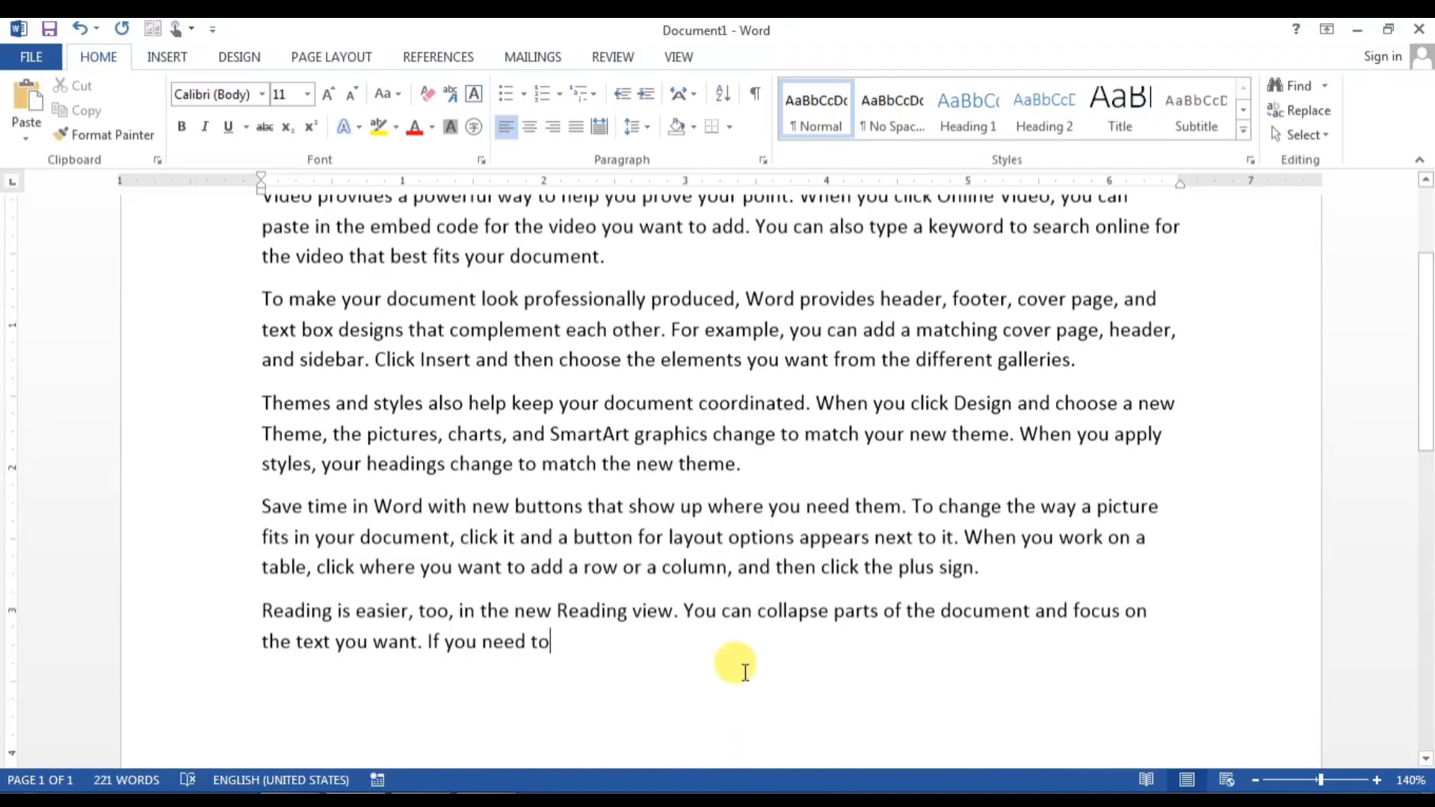
scroll(919, 630, down, 3)
key(Return)
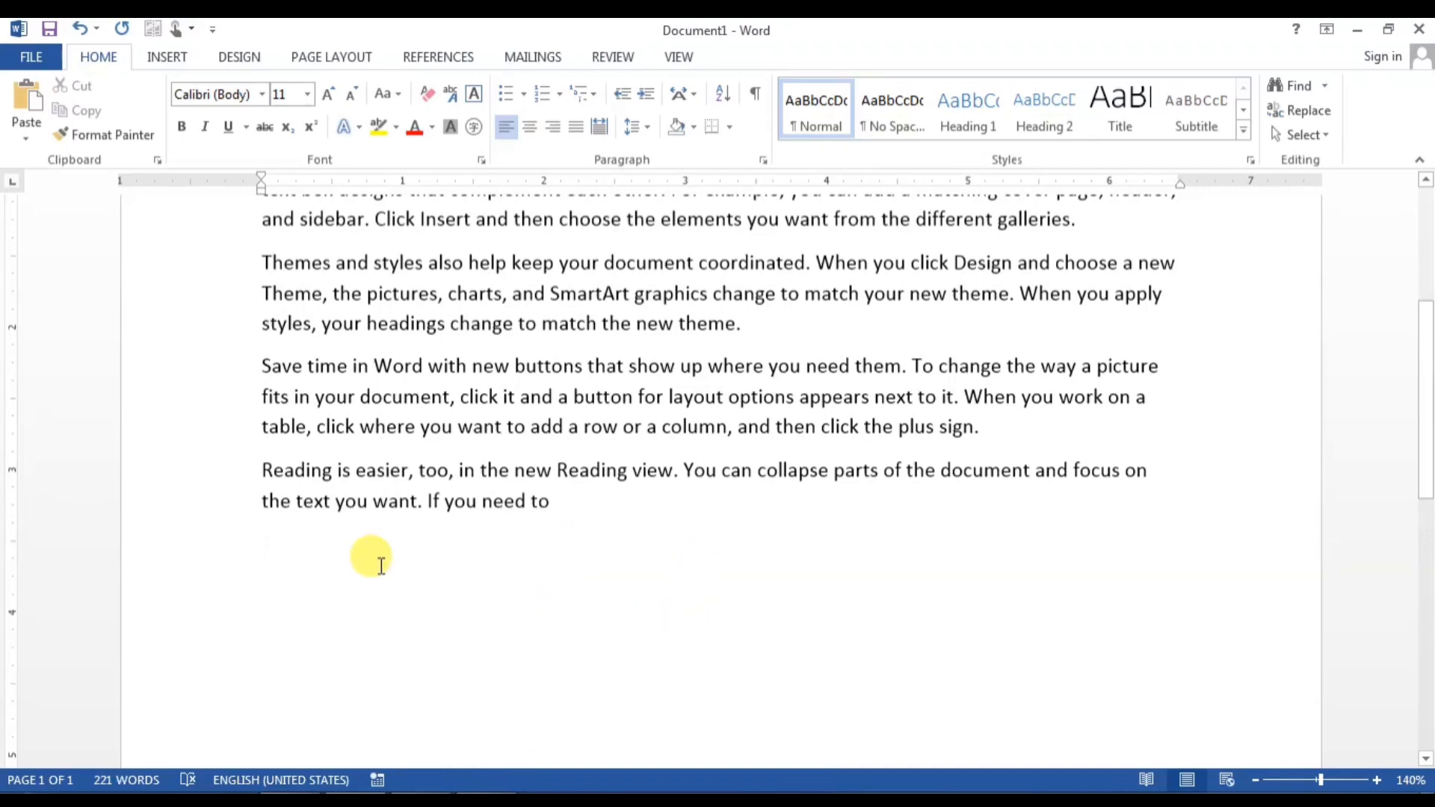
Step: Centre the empty line and type two person names on consecutive centred lines
scroll(403, 611, up, 5)
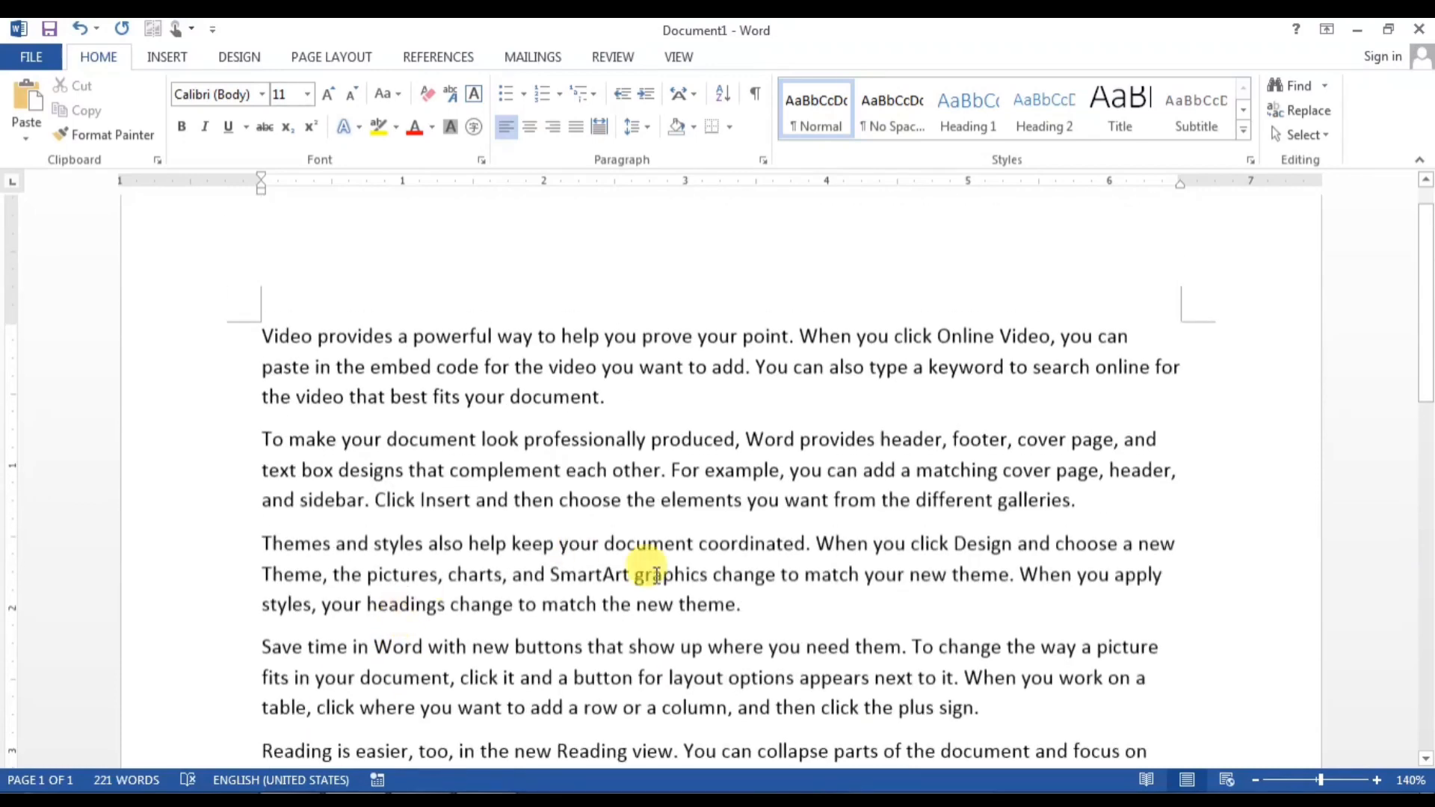
scroll(650, 576, down, 4)
key(ctrl+e)
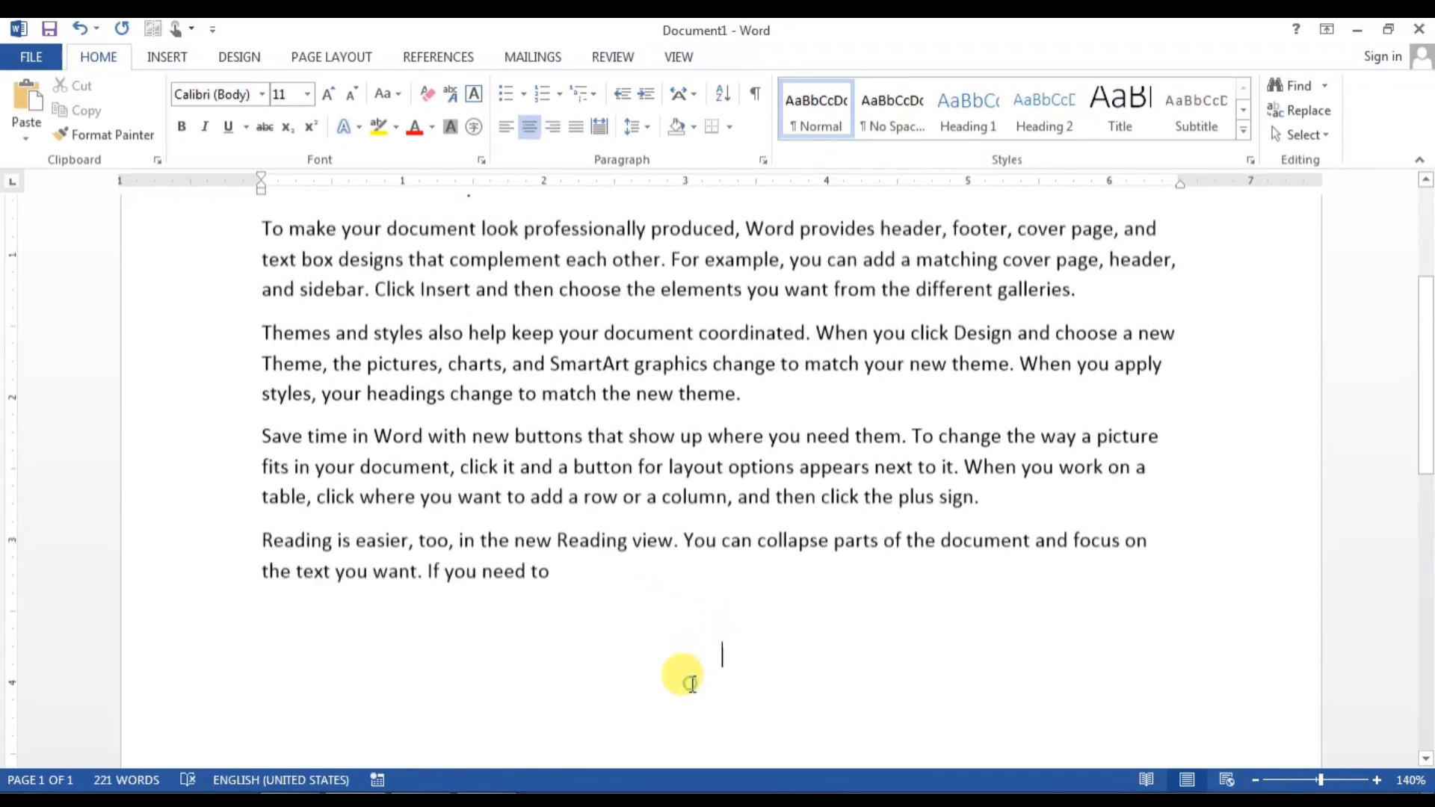
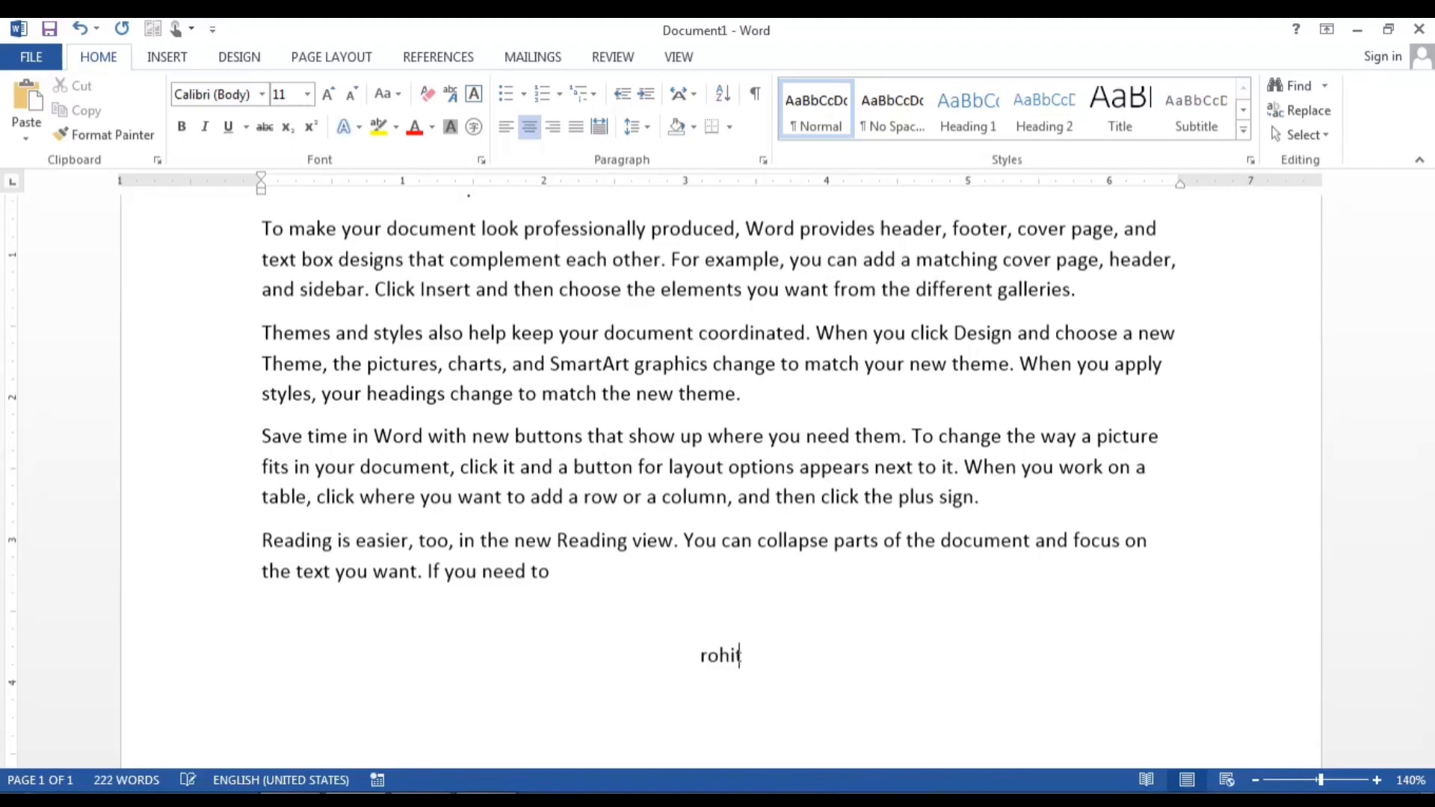
key(Return)
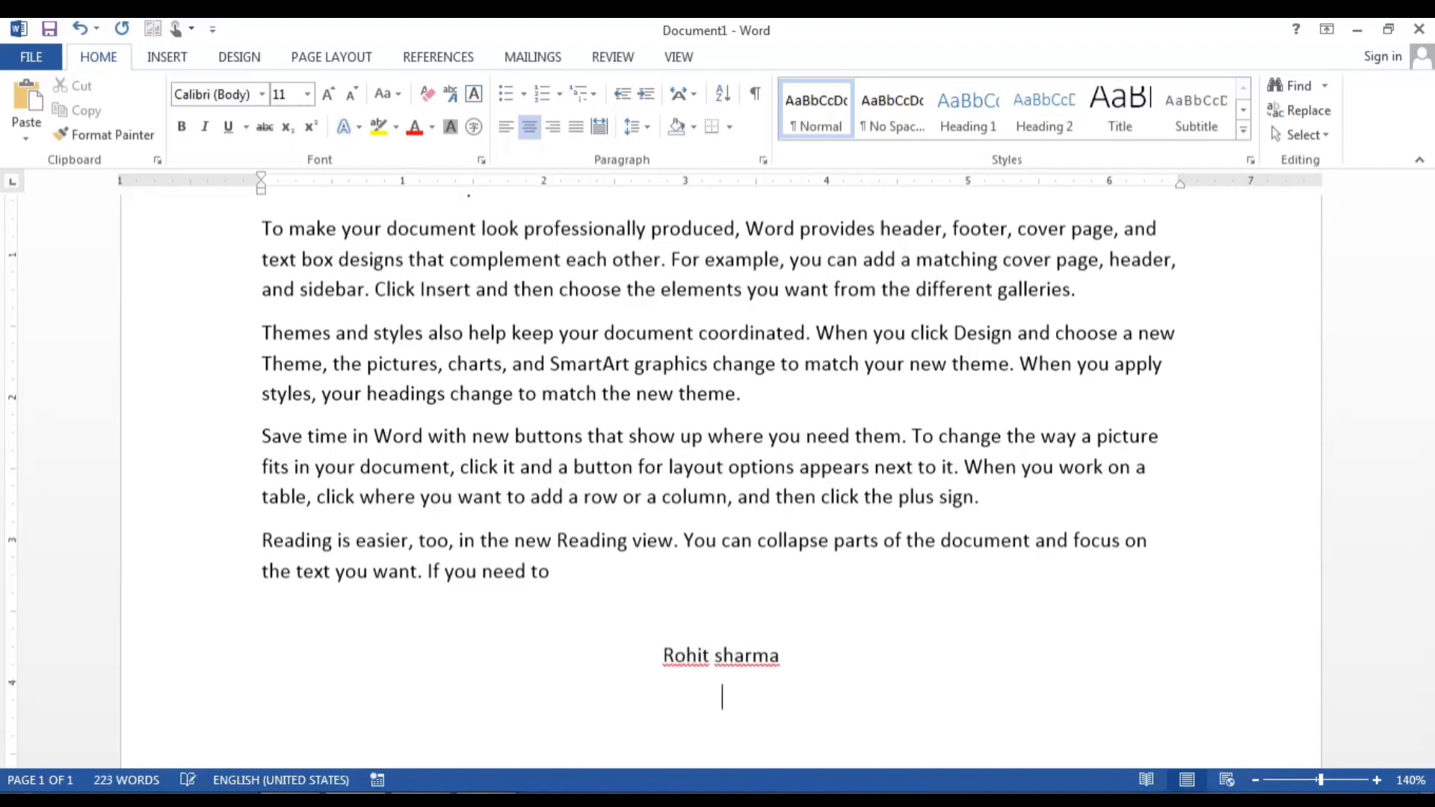
scroll(717, 449, down, 3)
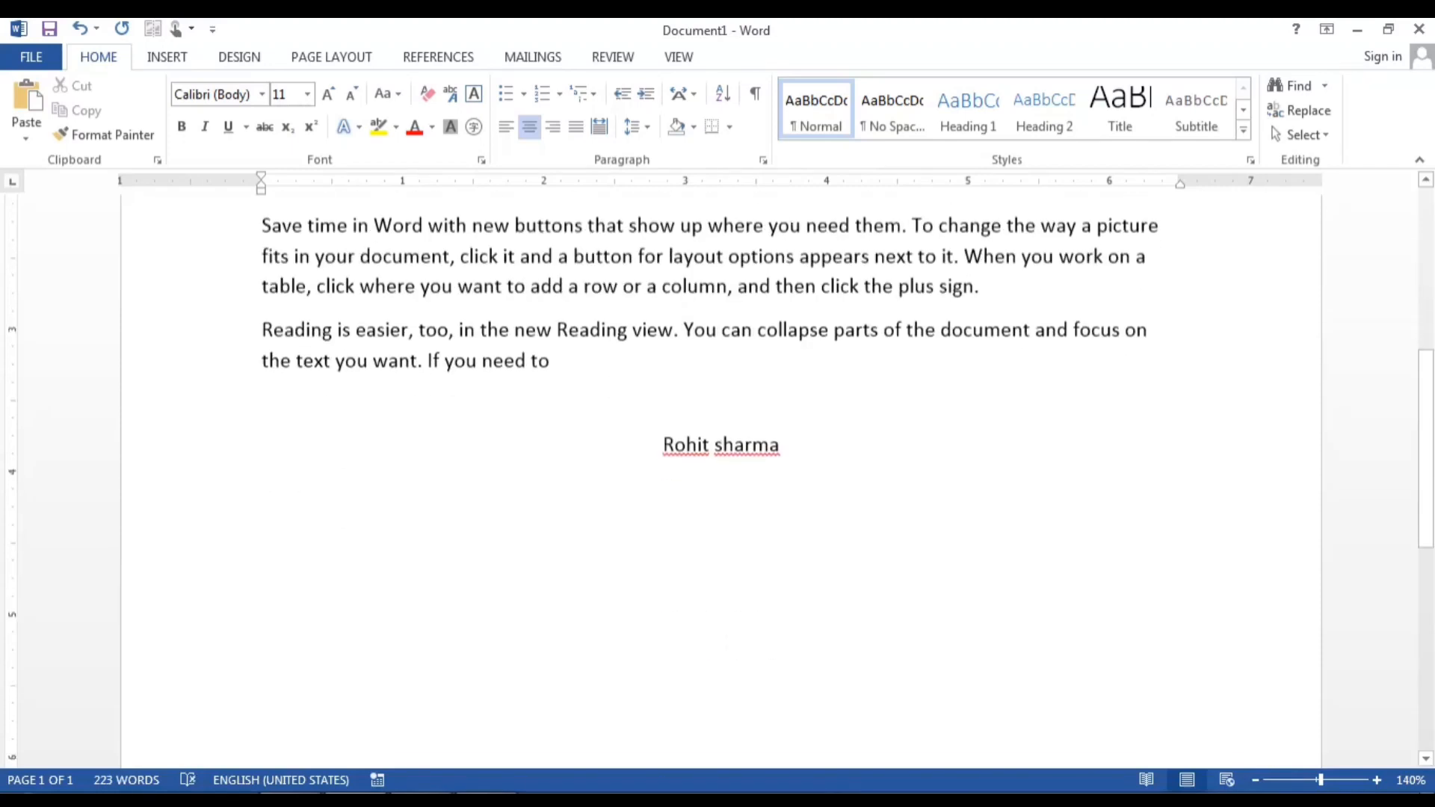
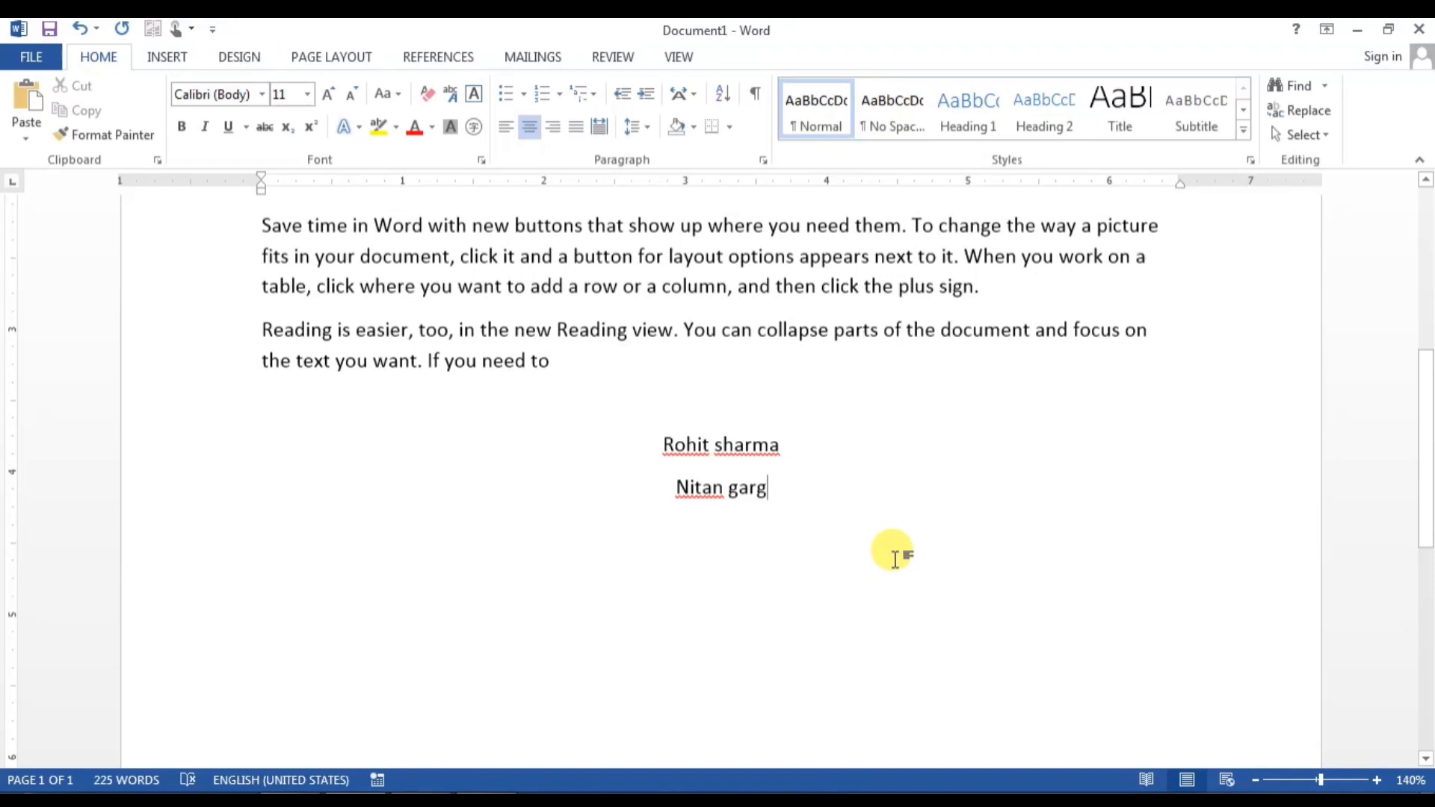
key(Return)
Step: Place a third name lower right on the page using Click and Type
scroll(993, 523, down, 3)
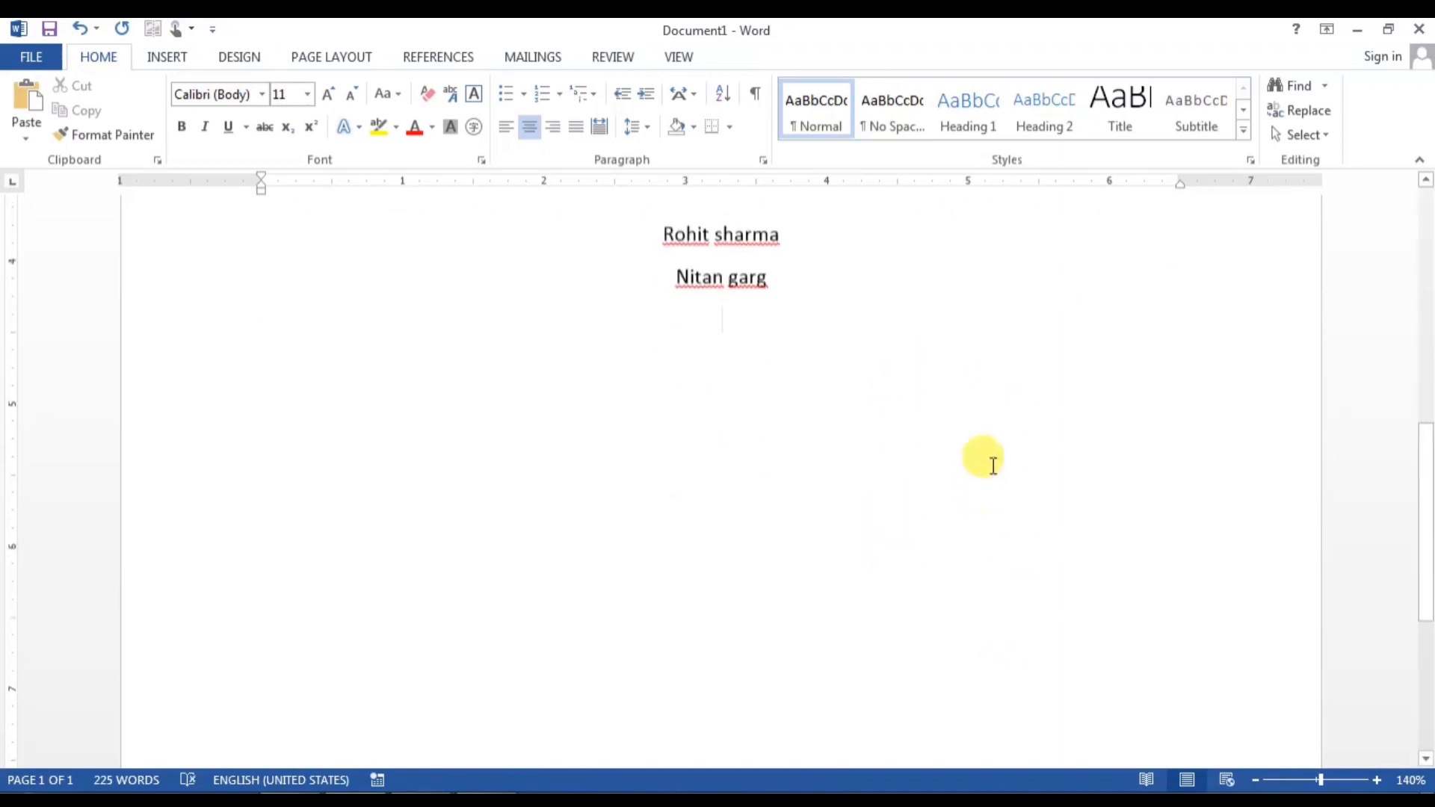
double_click(991, 407)
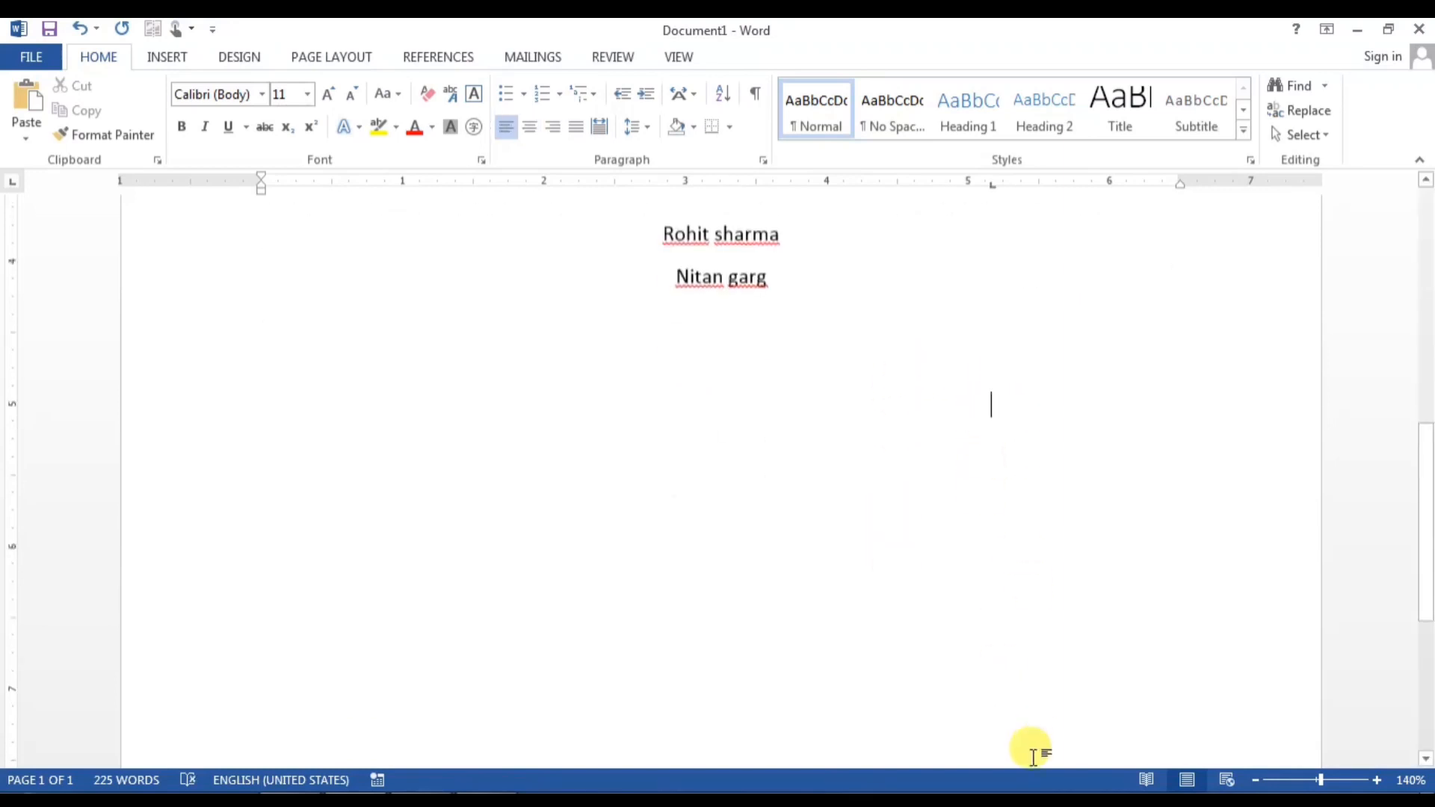
text(mohit)
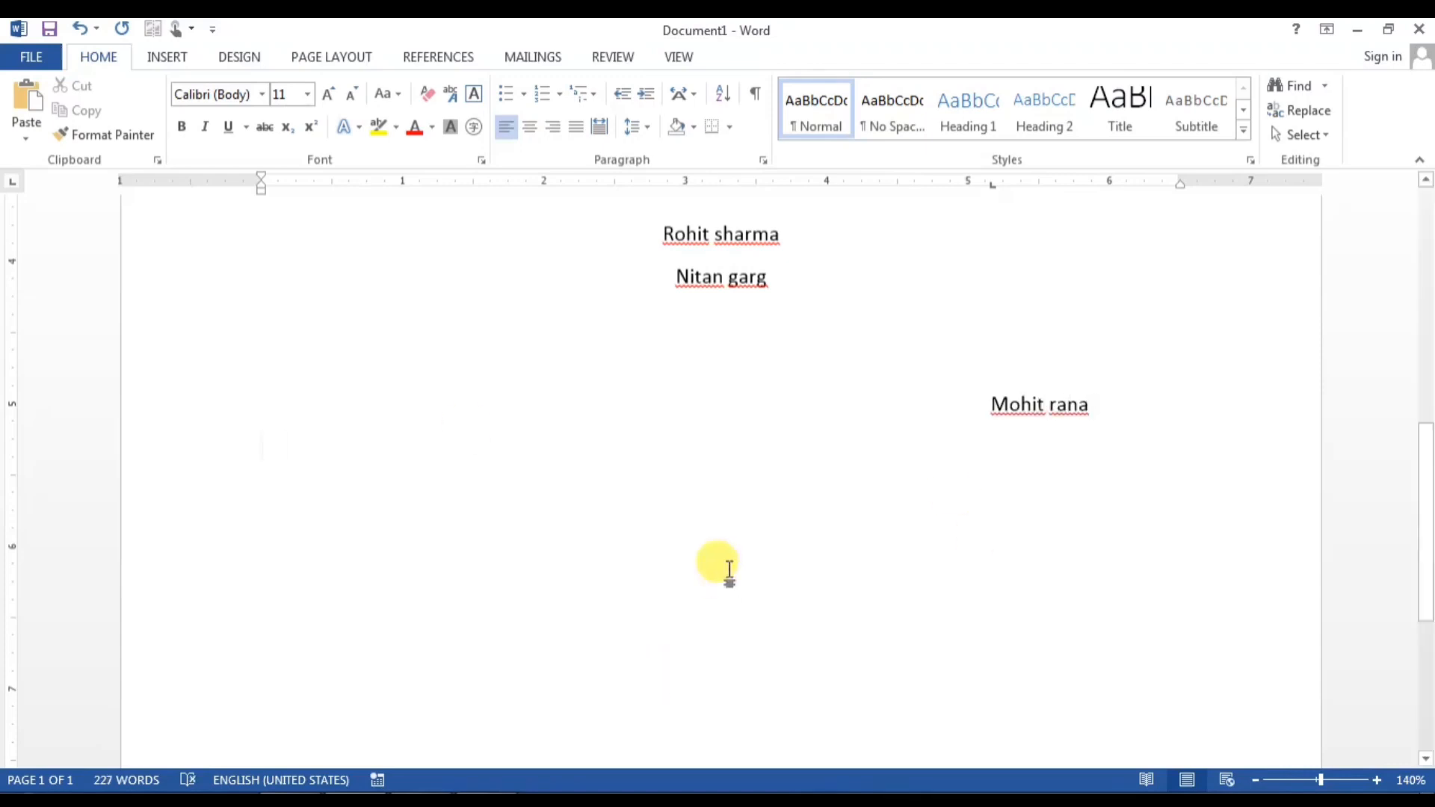
scroll(729, 570, up, 3)
scroll(730, 568, up, 10)
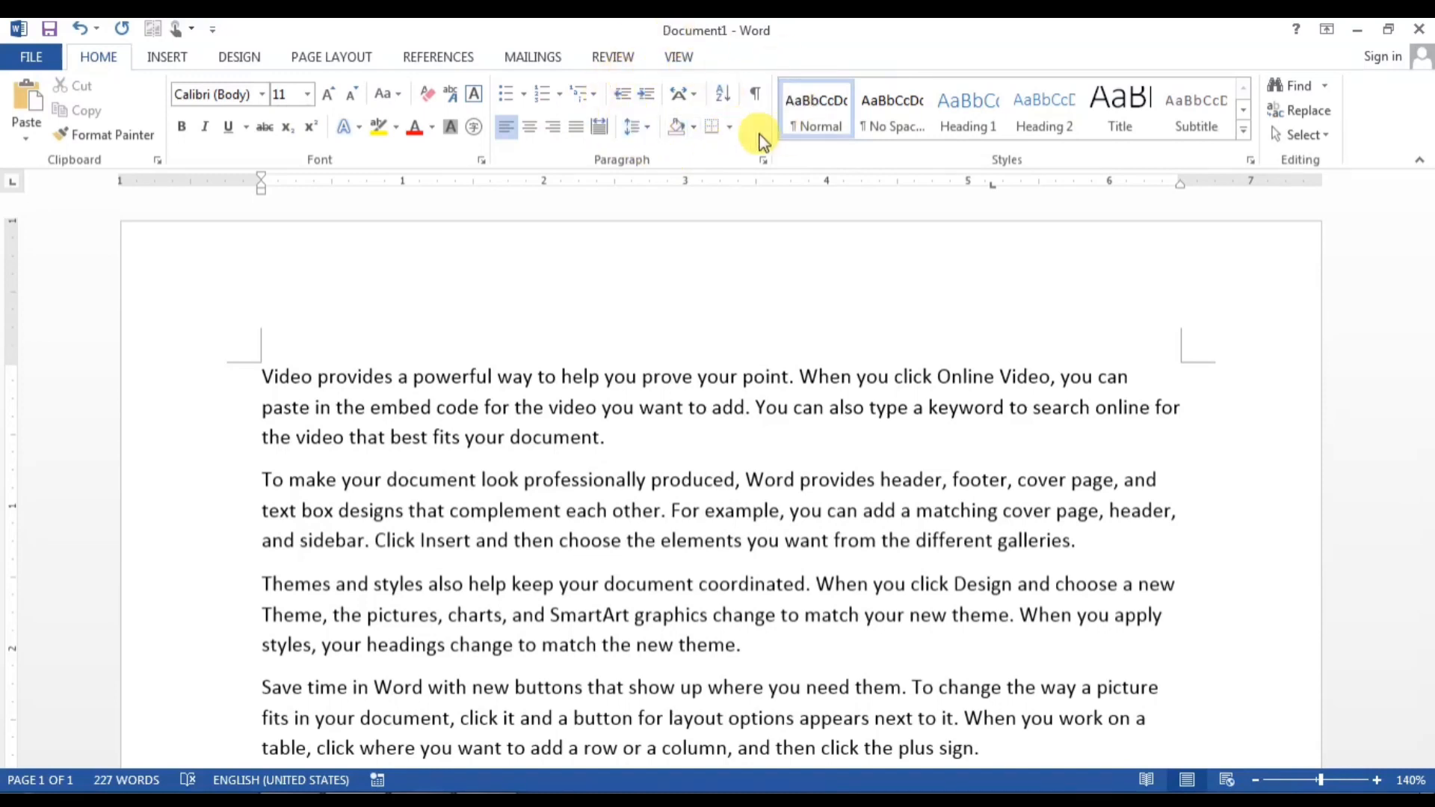
Step: Collapse the ribbon, restore it with Ctrl+F1, then view the File Info page
right_click(647, 51)
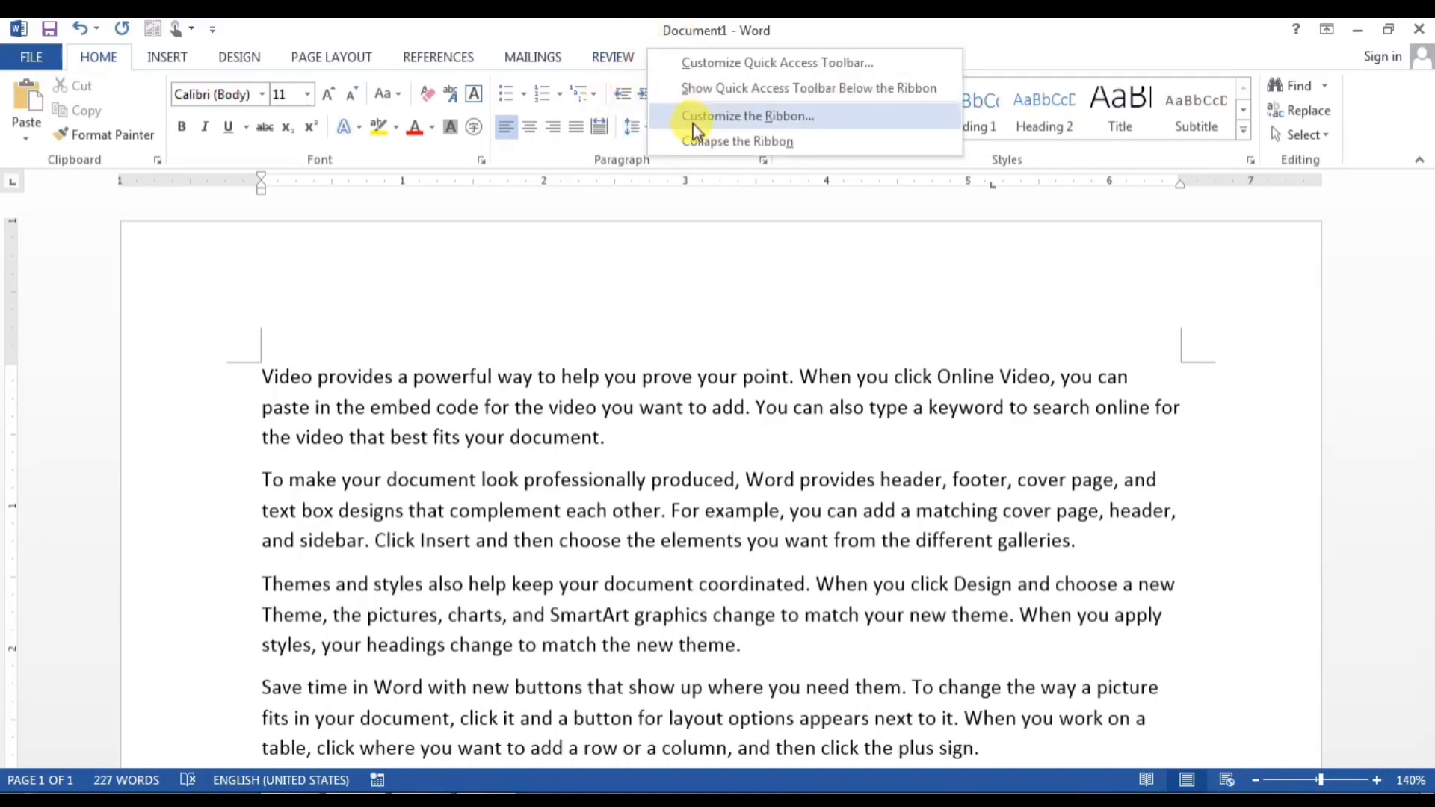
click(693, 143)
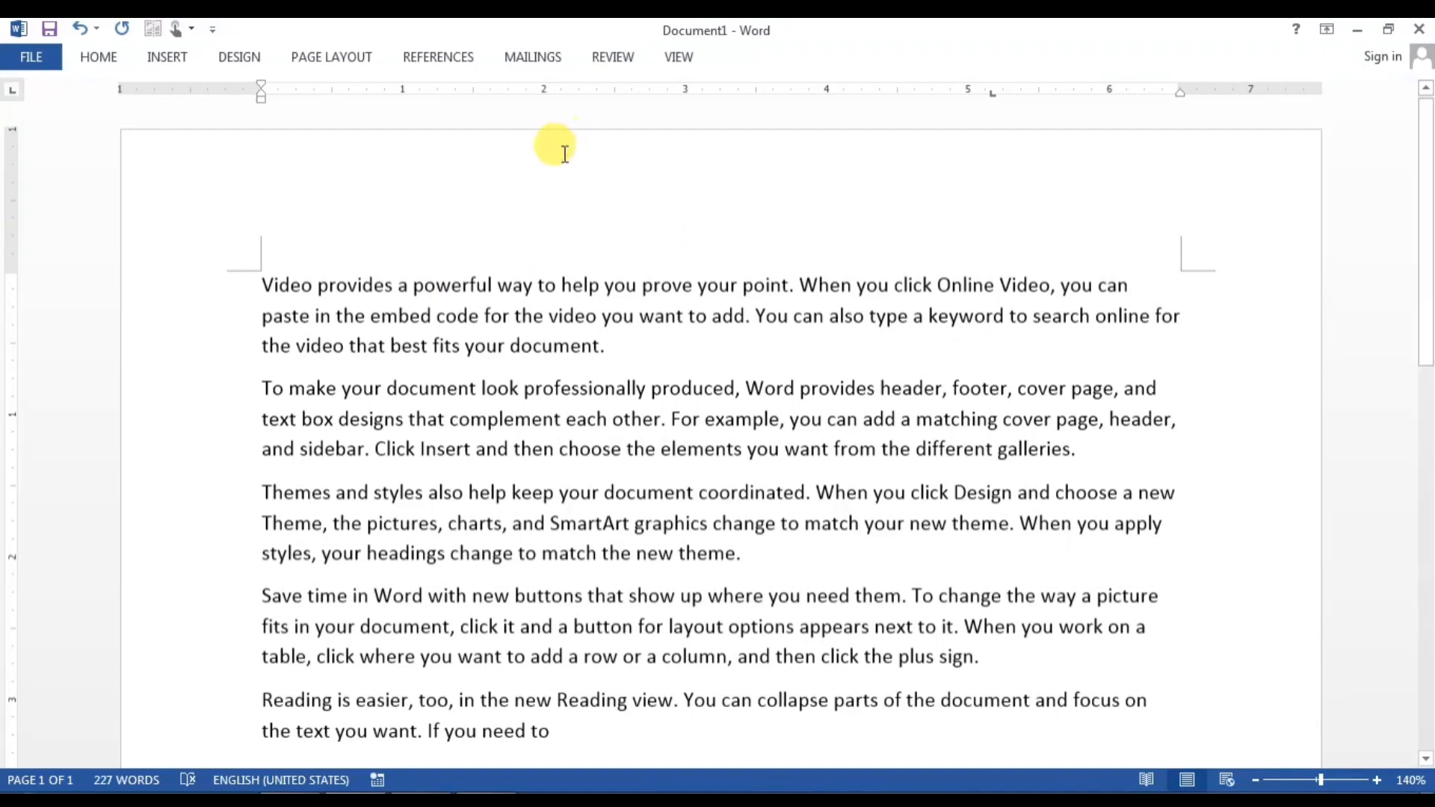
key(ctrl+F1)
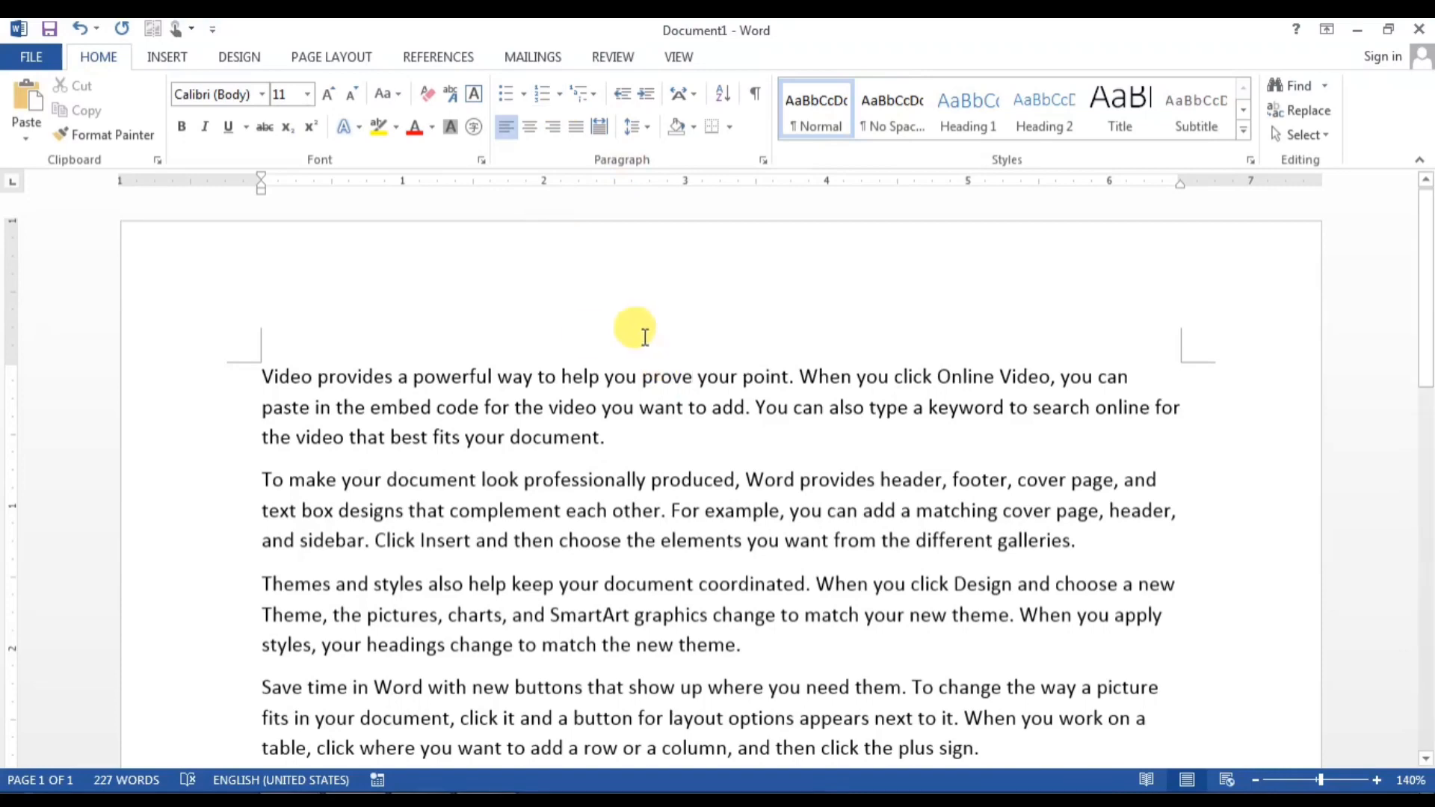
key(ctrl+F1)
key(ctrl+F1)
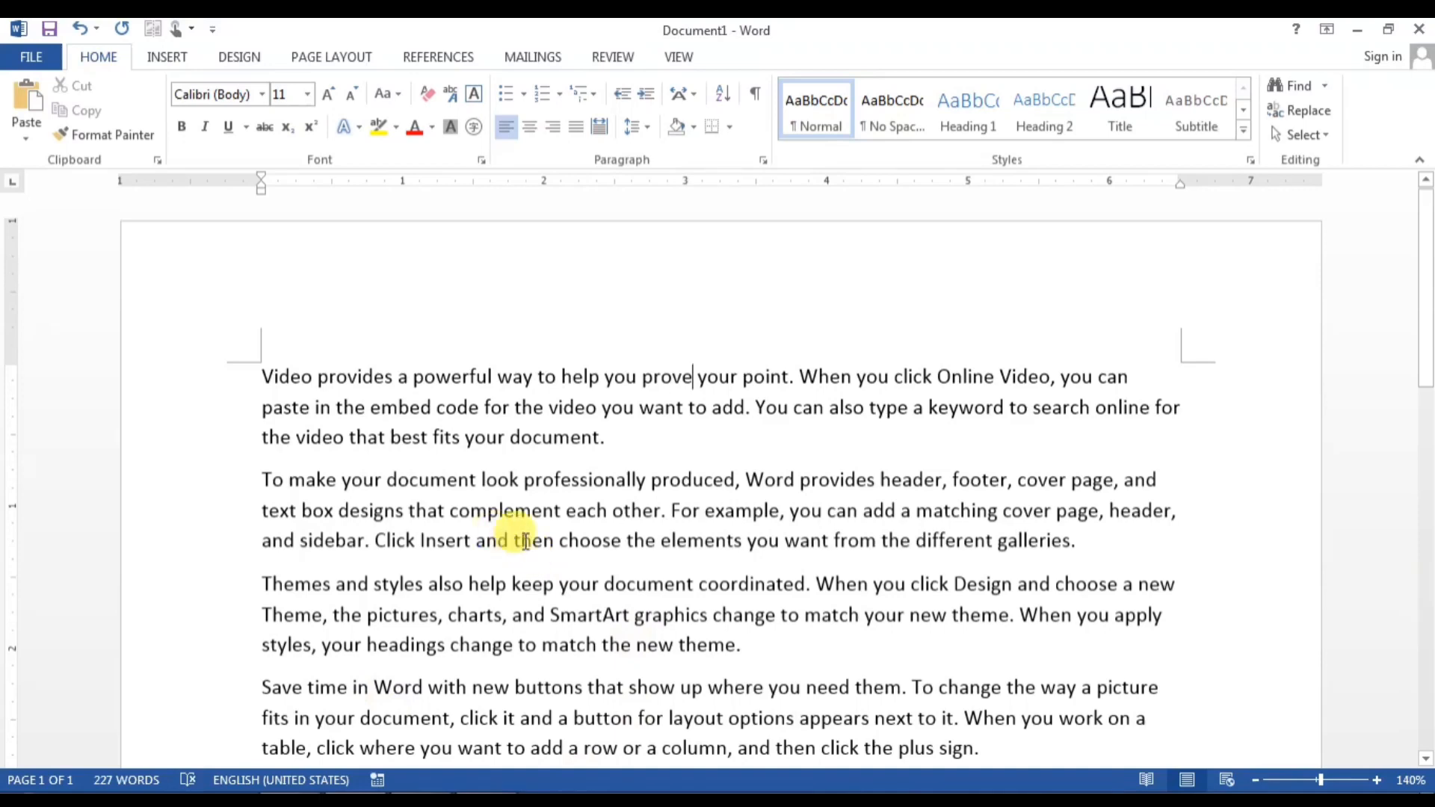
scroll(525, 541, down, 6)
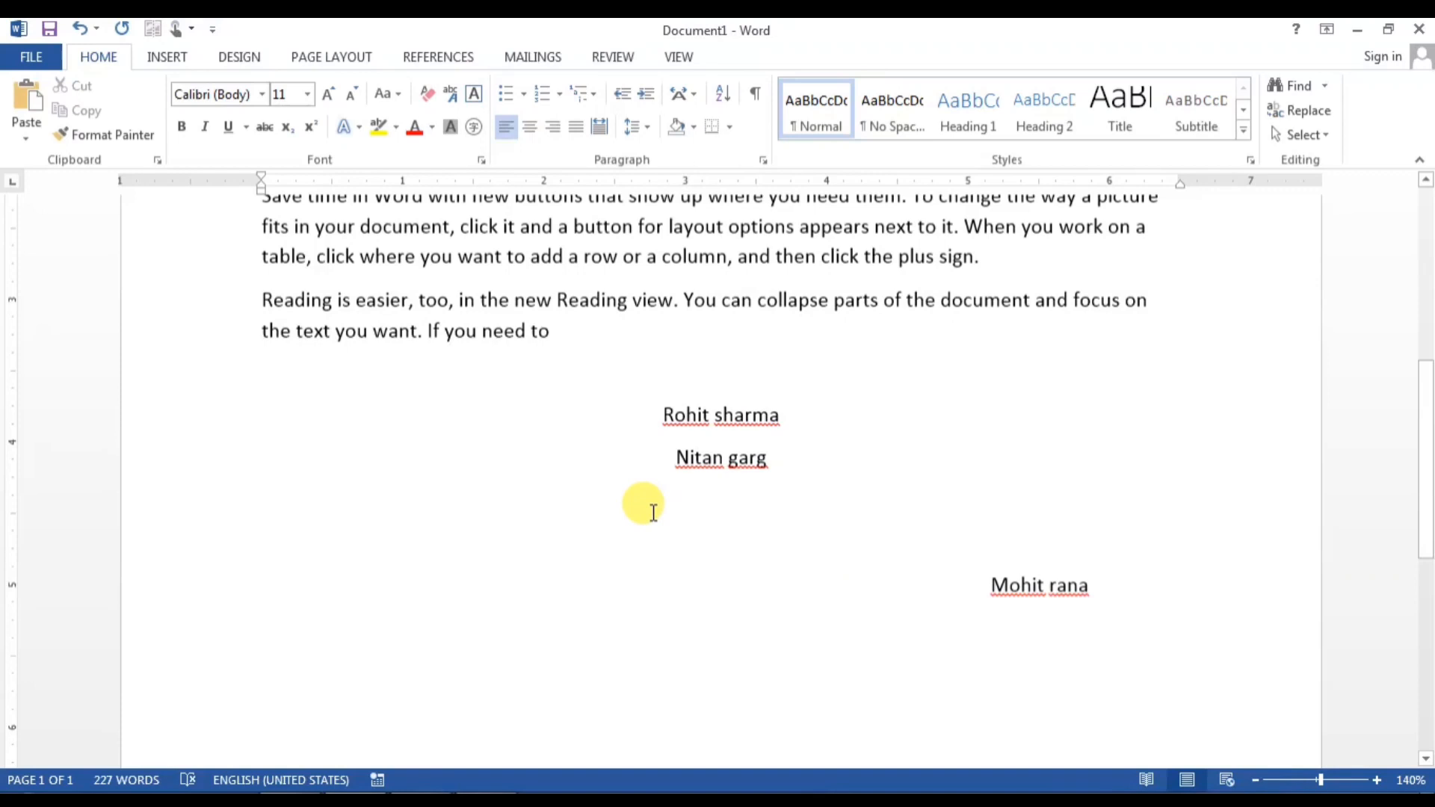
click(32, 57)
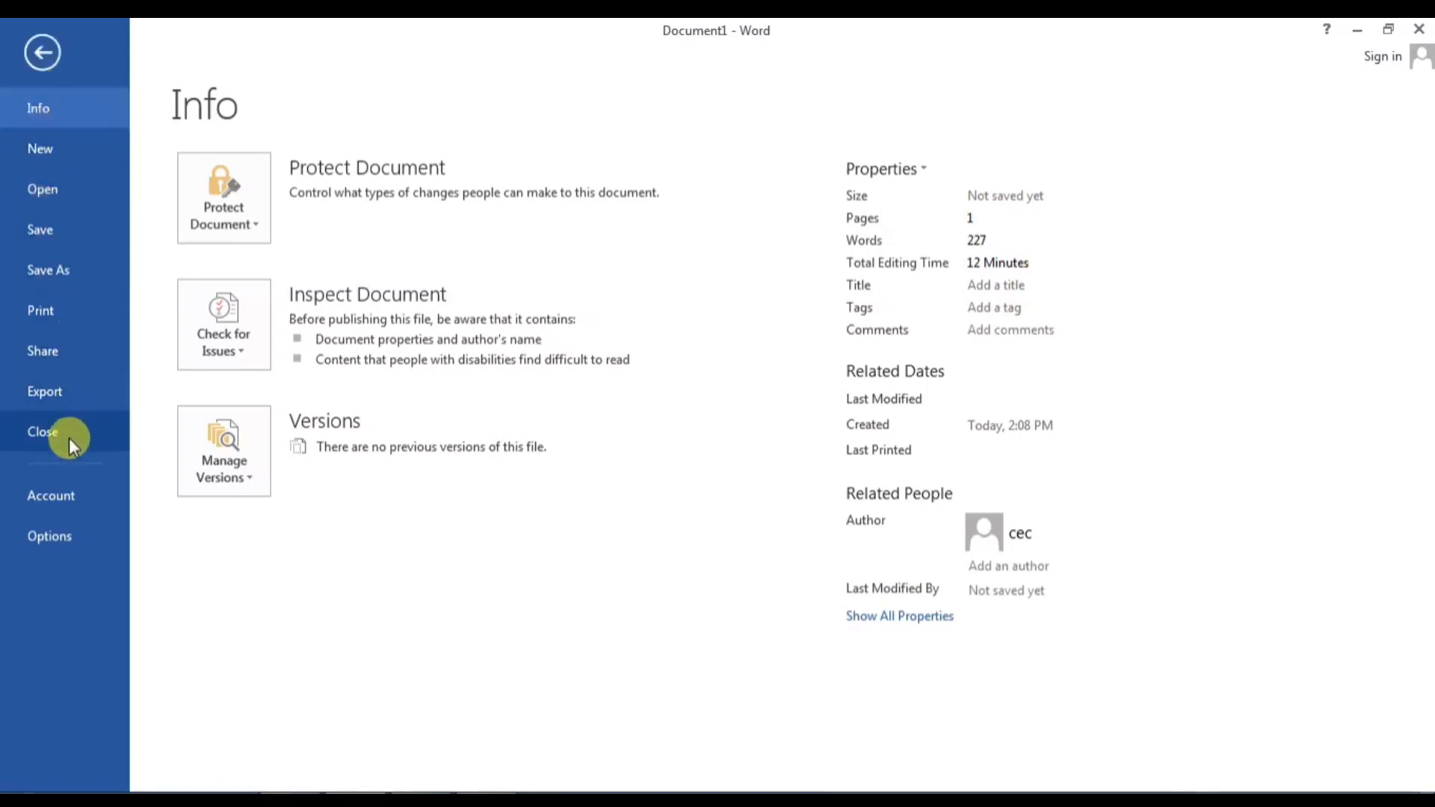
Step: Open Word Options and go to the Customize Ribbon page
click(60, 534)
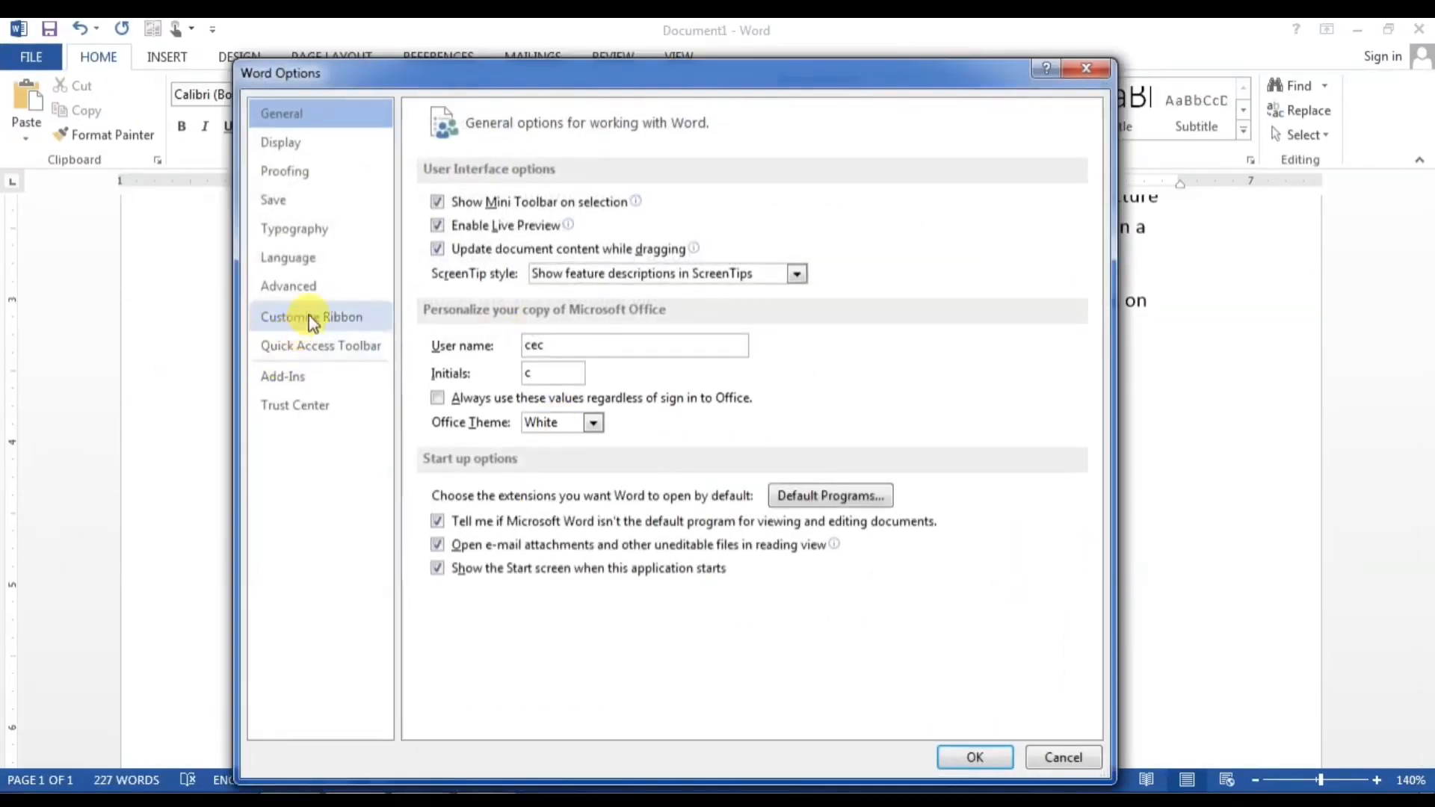
click(310, 318)
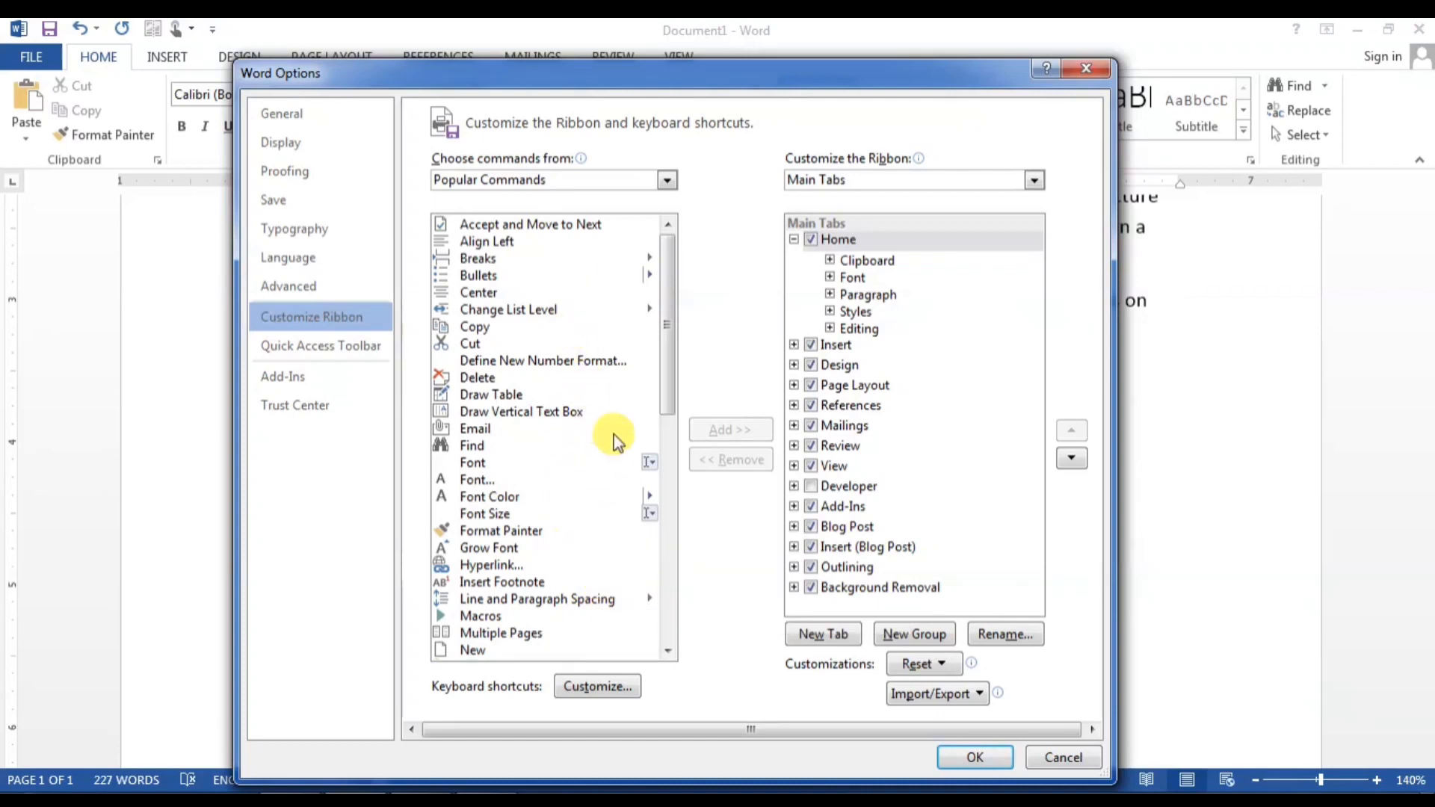
Step: Set Choose commands from to All Commands and jump to the F entries
click(540, 177)
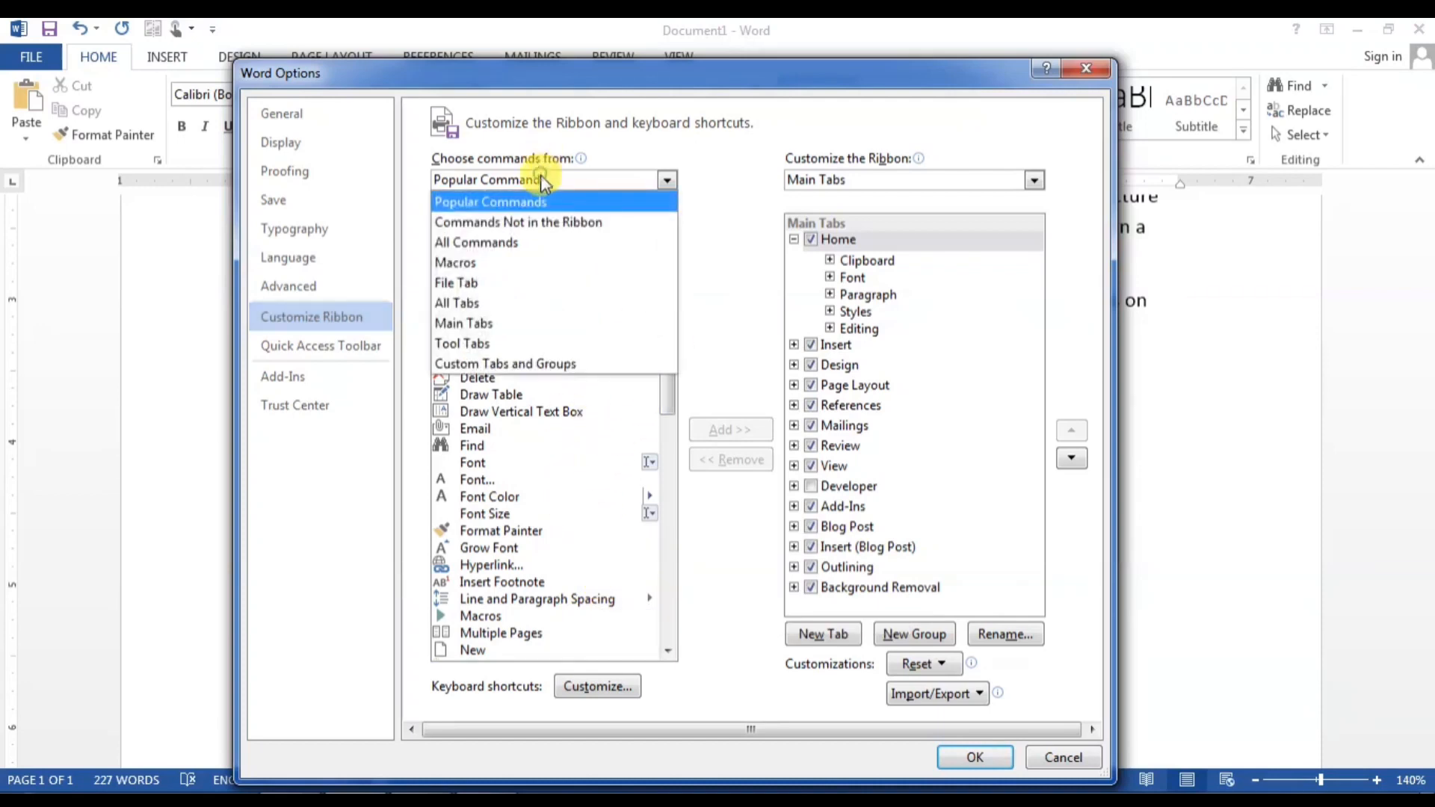
click(526, 240)
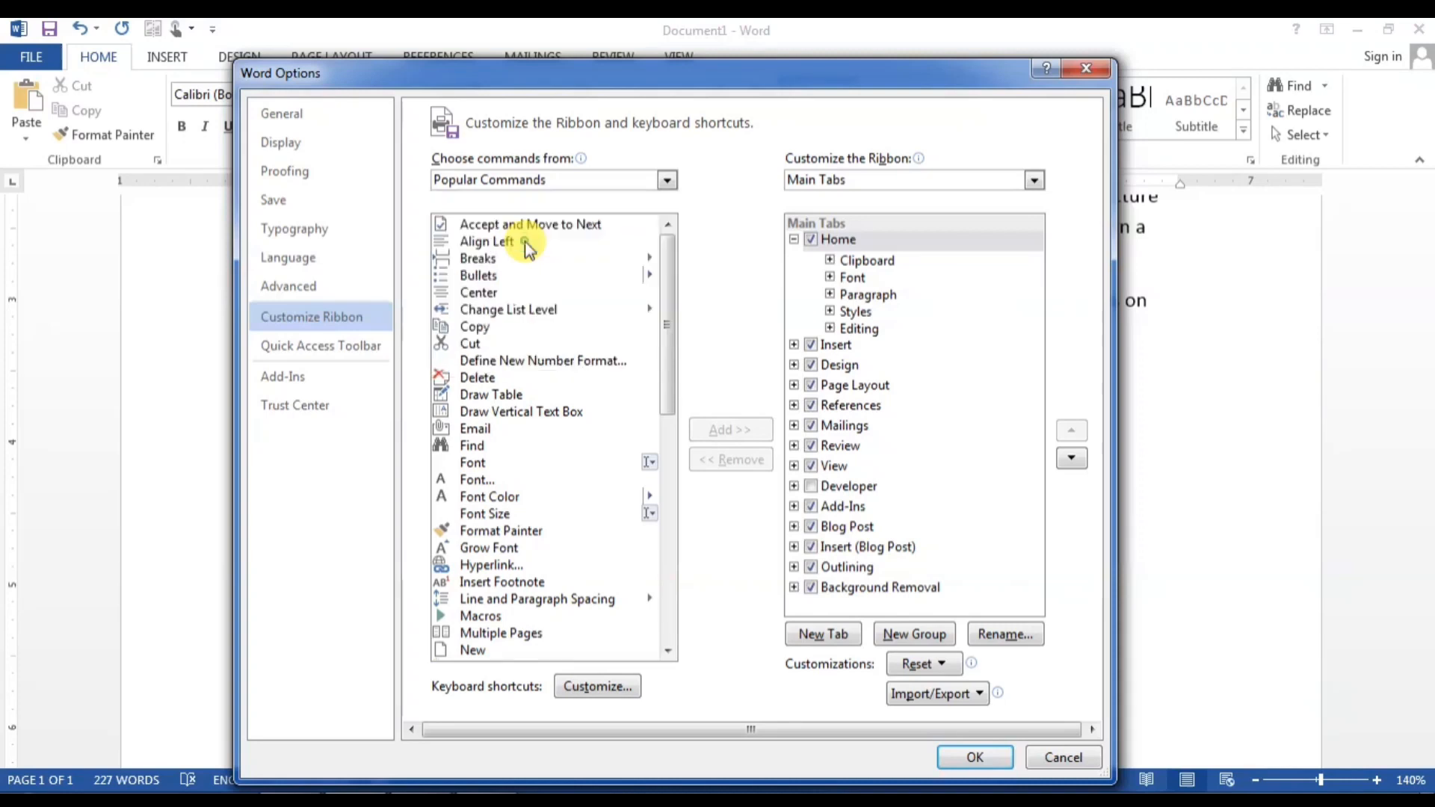
click(478, 329)
key(f)
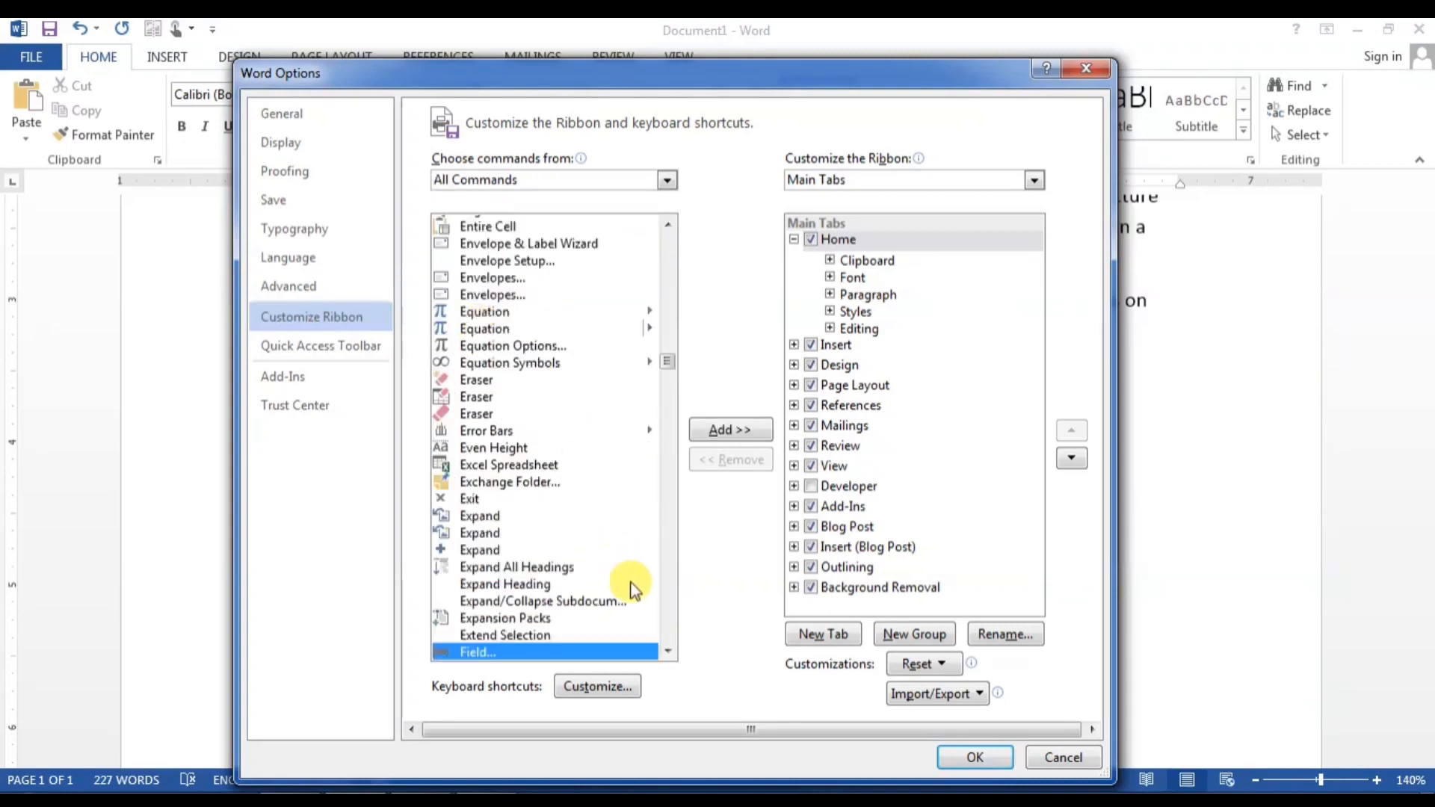
click(668, 651)
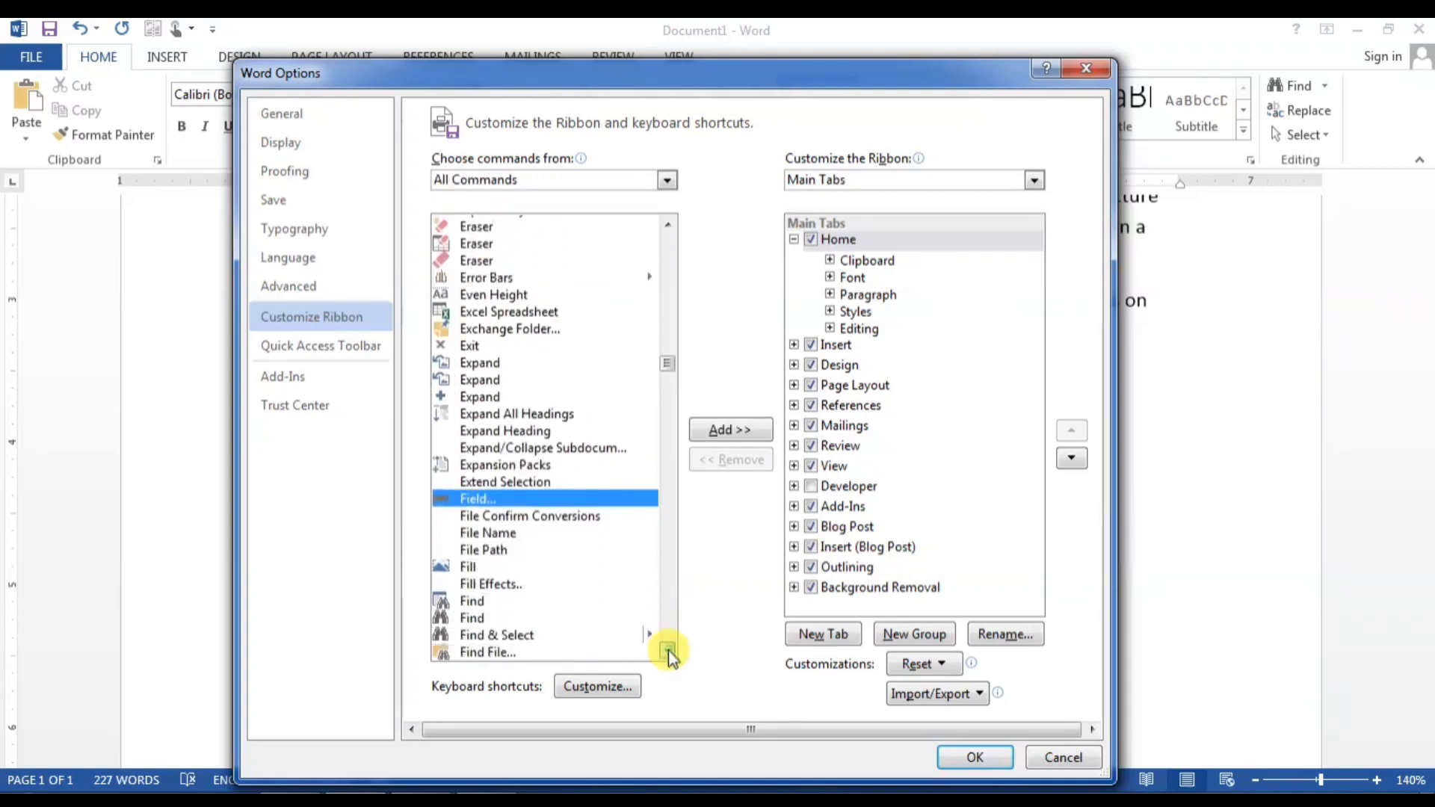
drag(668, 650, 668, 650)
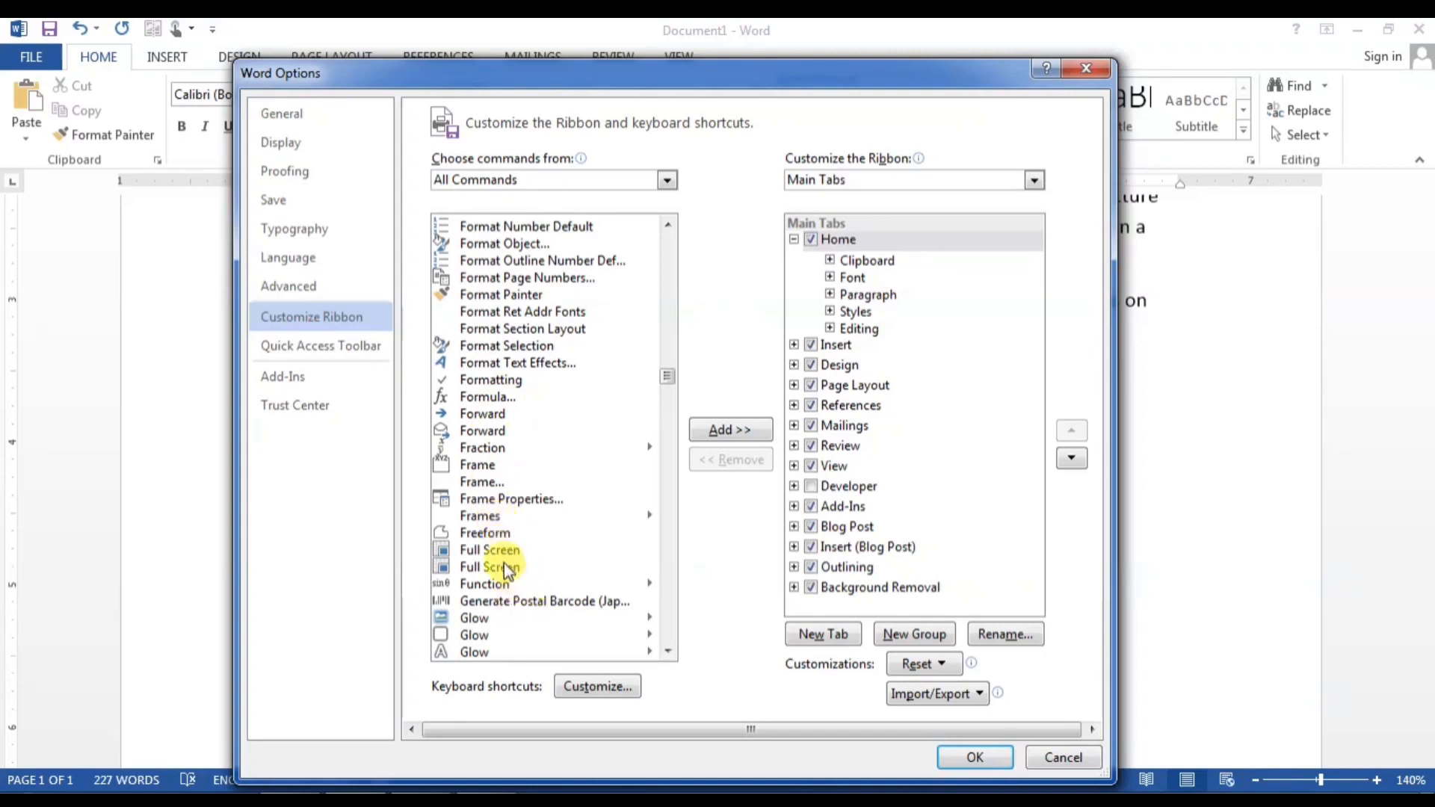
Step: Browse F commands: Freeform, Format Page Numbers, Fit Text, Font Color, Font Size
click(495, 532)
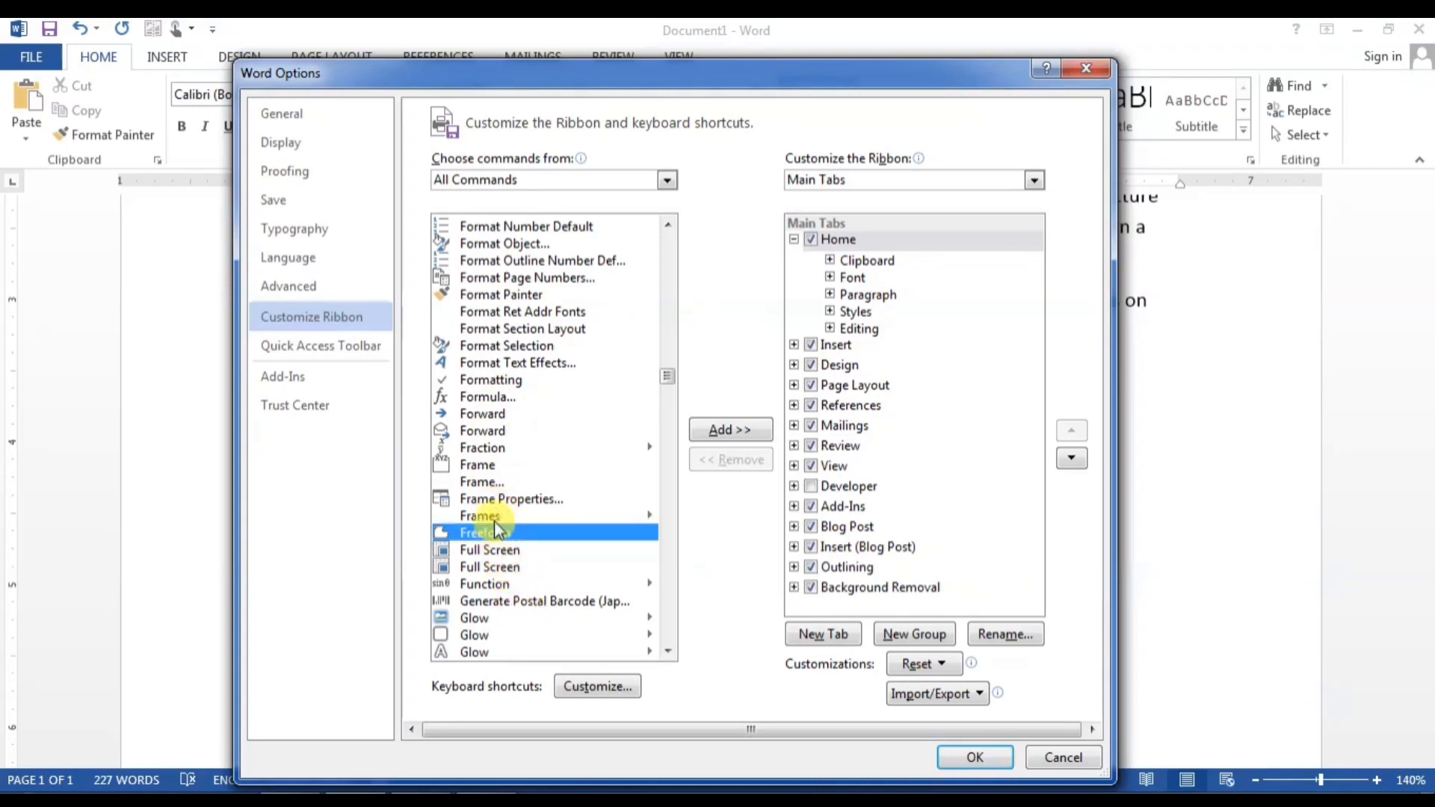
scroll(494, 520, up, 3)
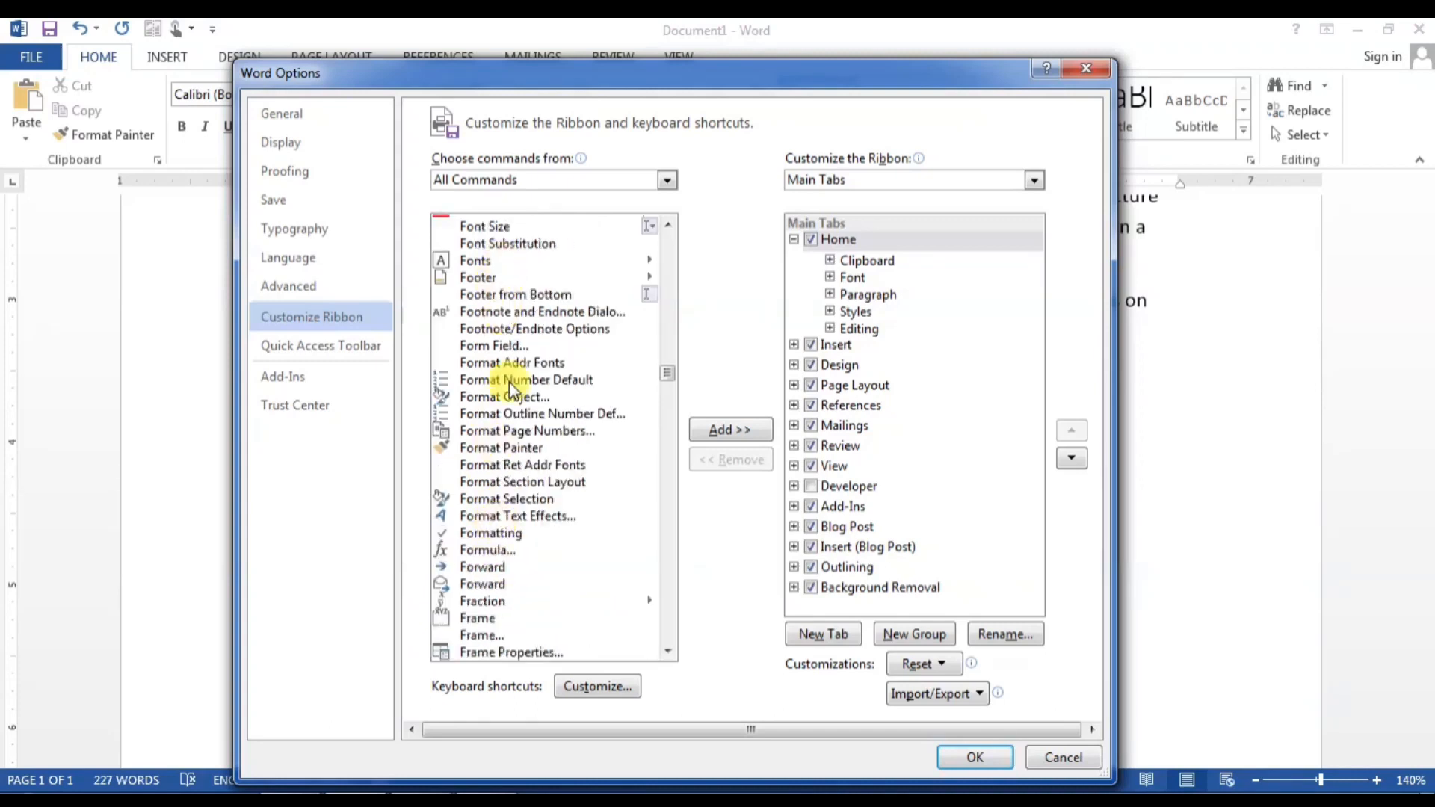
click(509, 431)
scroll(510, 440, up, 3)
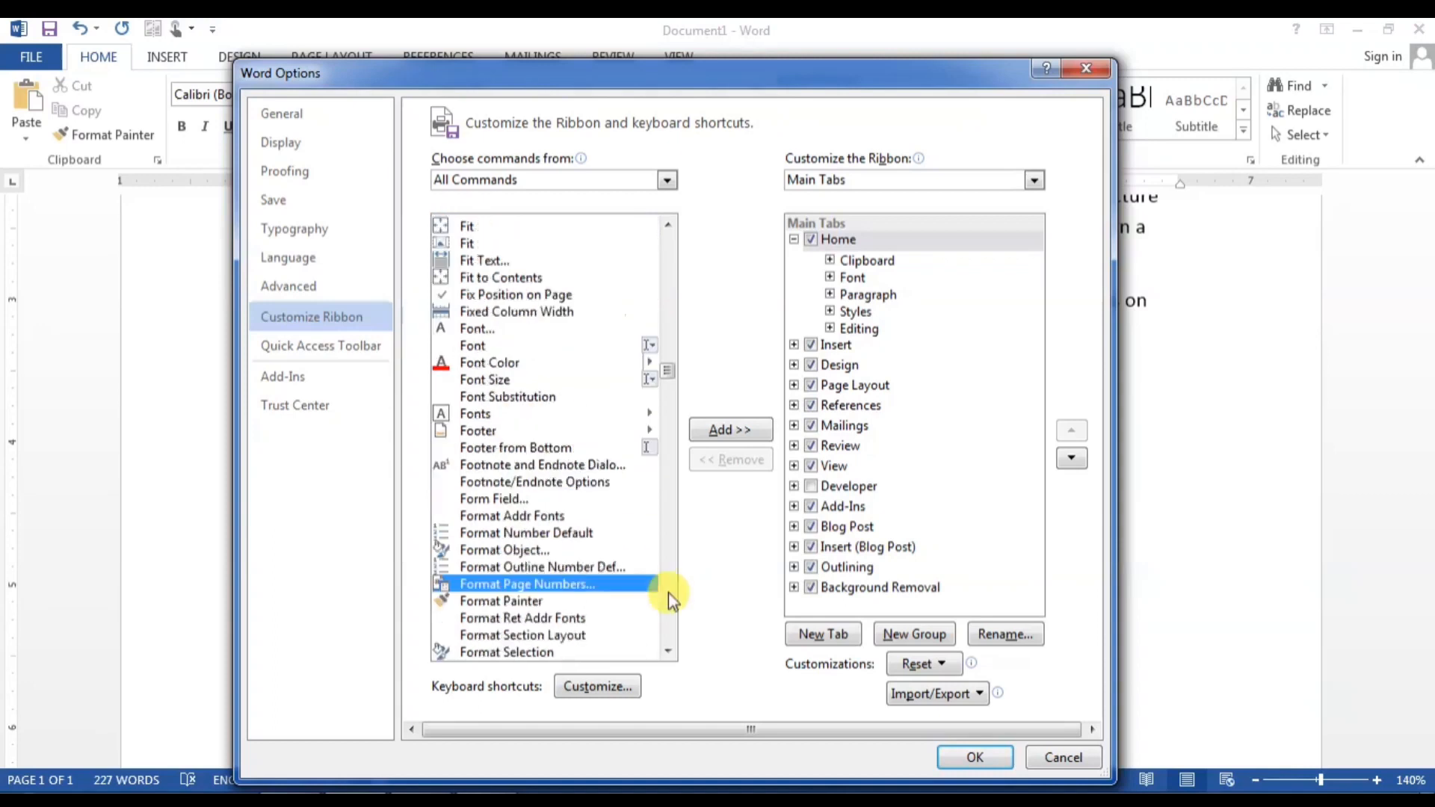
click(493, 260)
click(496, 365)
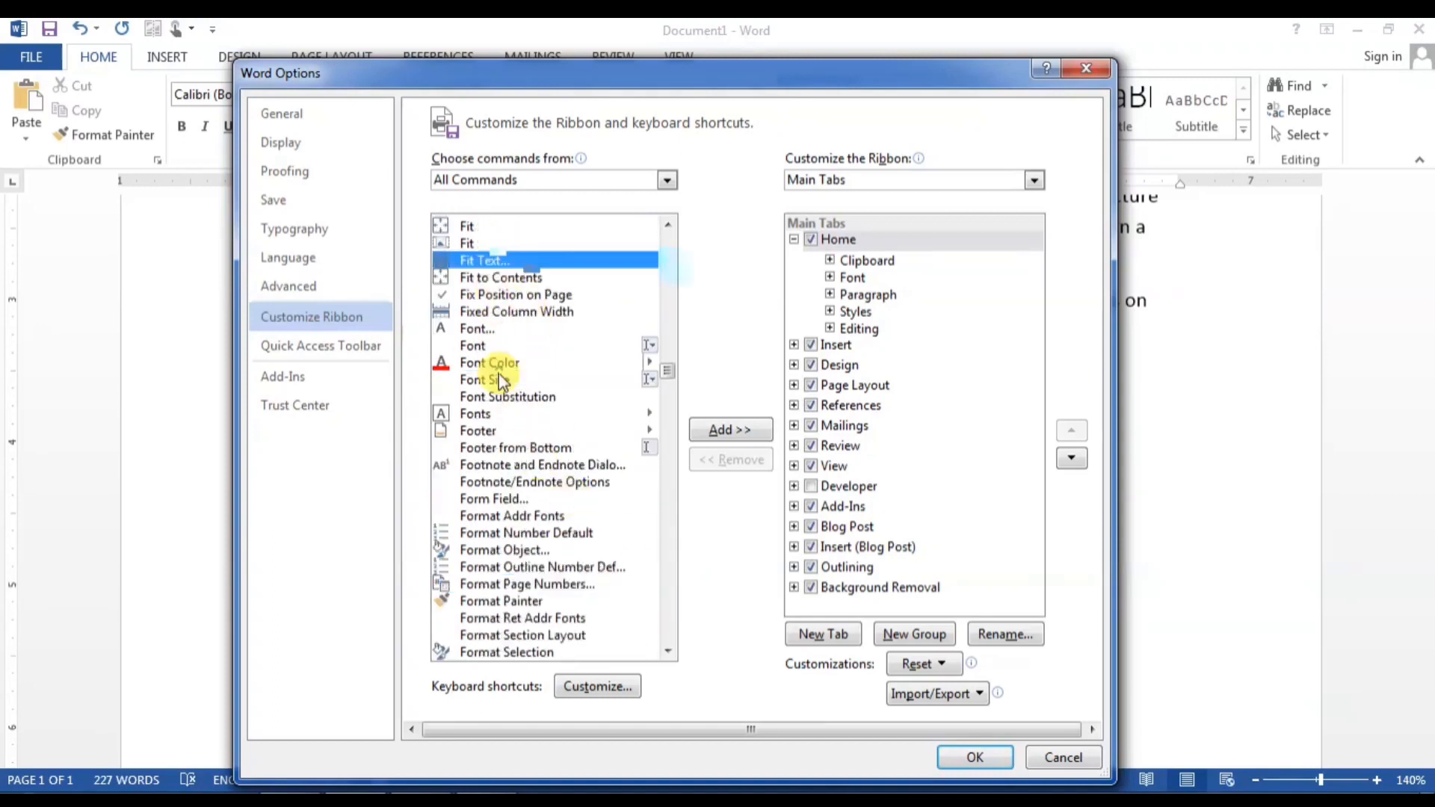
click(499, 378)
click(530, 582)
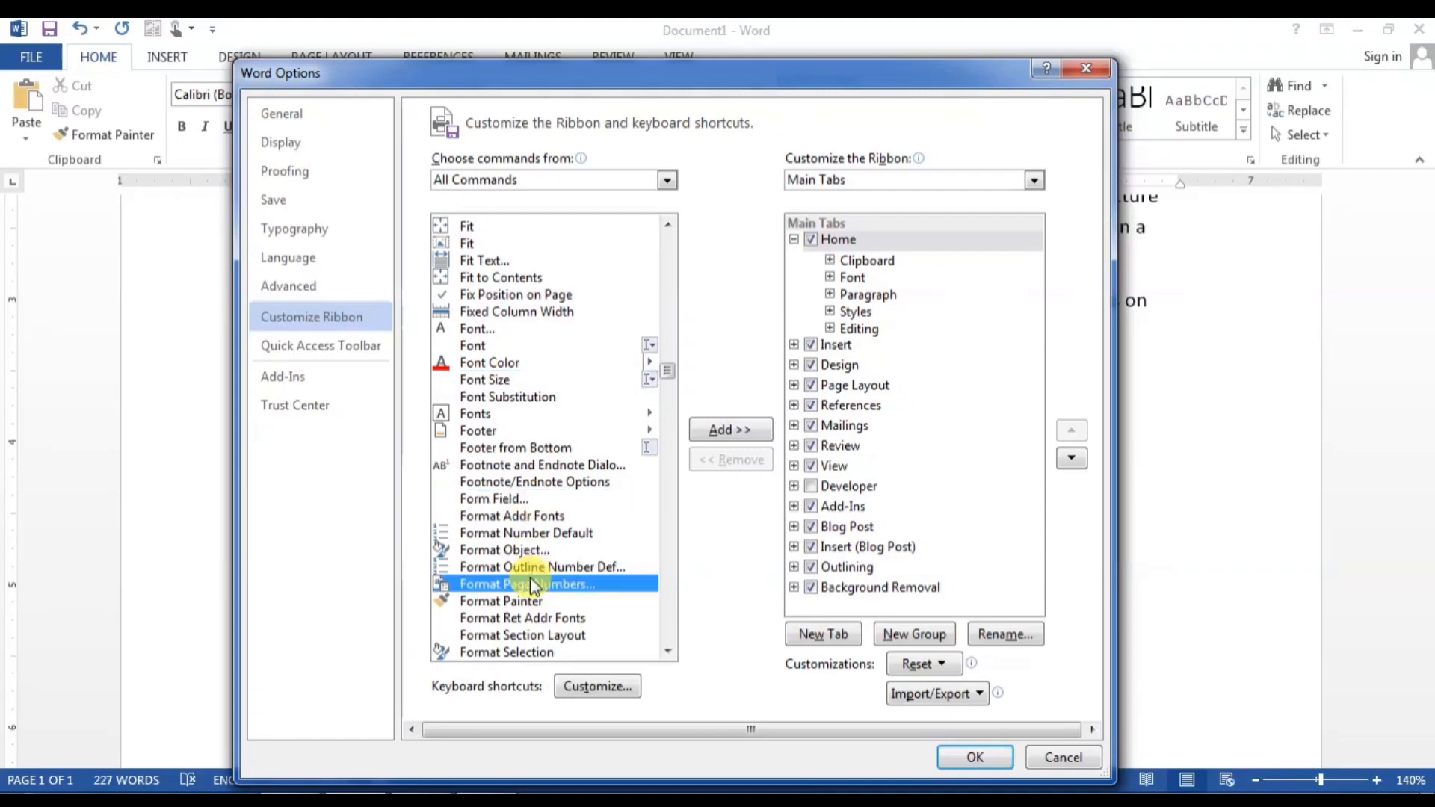
Step: Move down the All Commands list to the T entries and select Sum
scroll(532, 577, down, 5)
scroll(532, 577, down, 8)
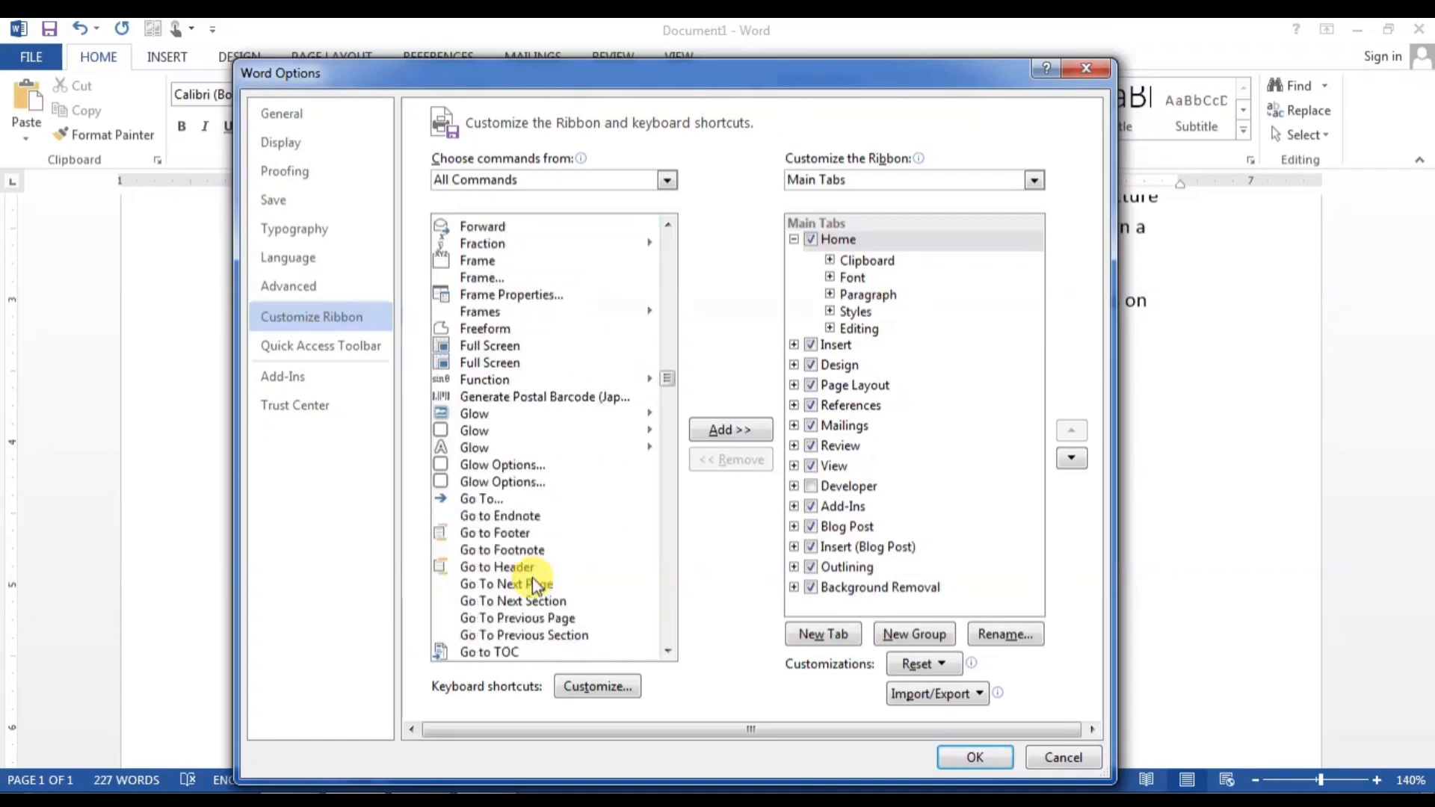
scroll(497, 514, down, 8)
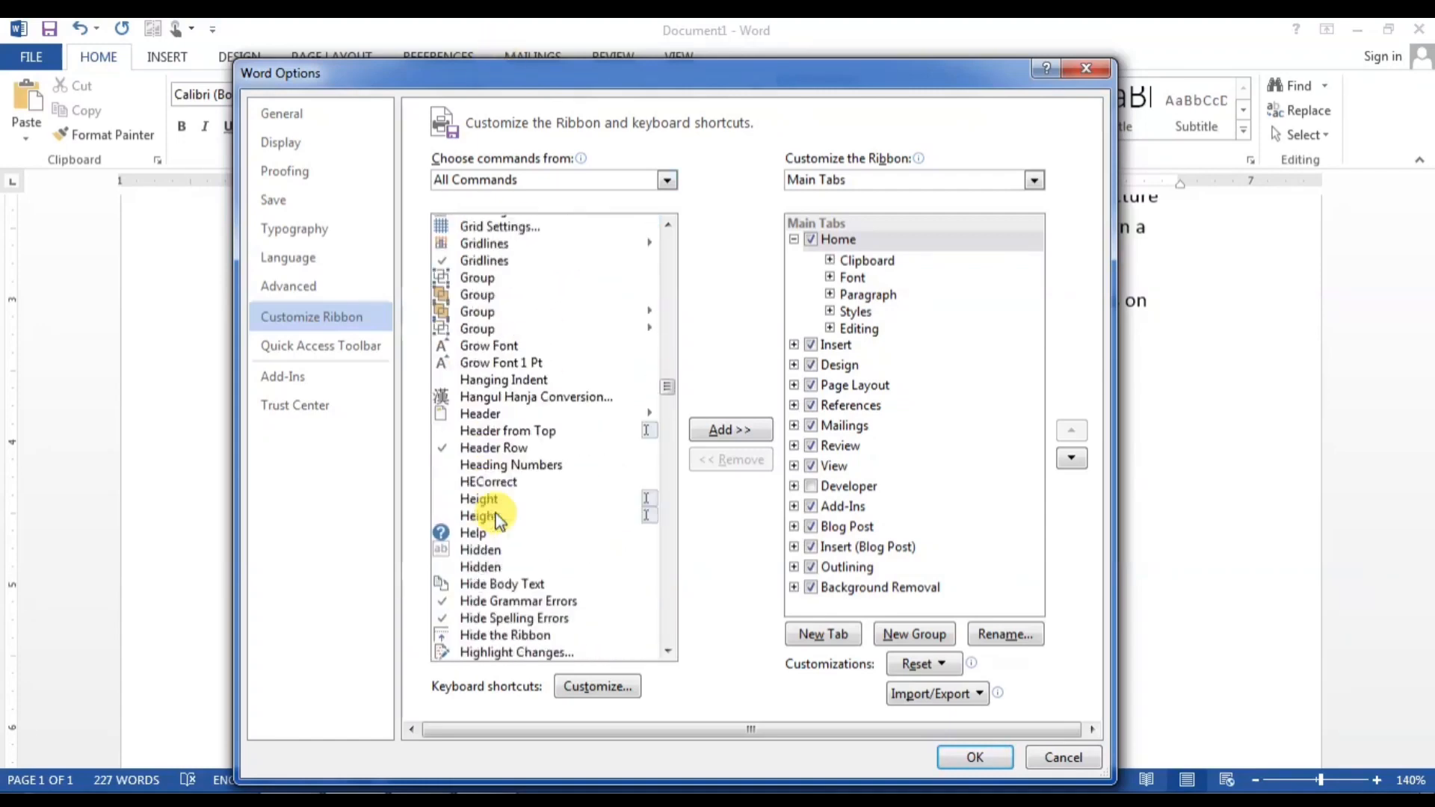
scroll(502, 523, down, 4)
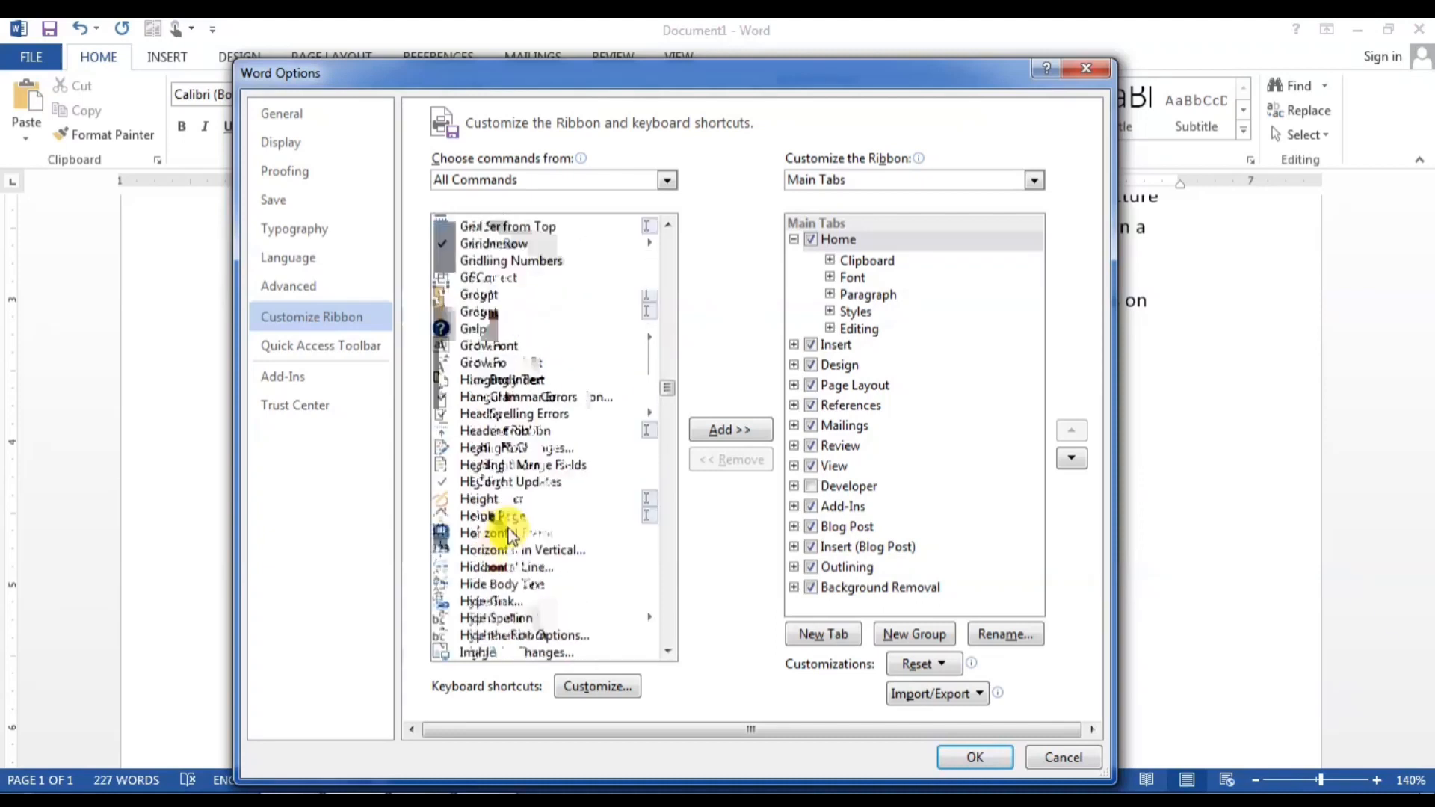
scroll(510, 536, down, 2)
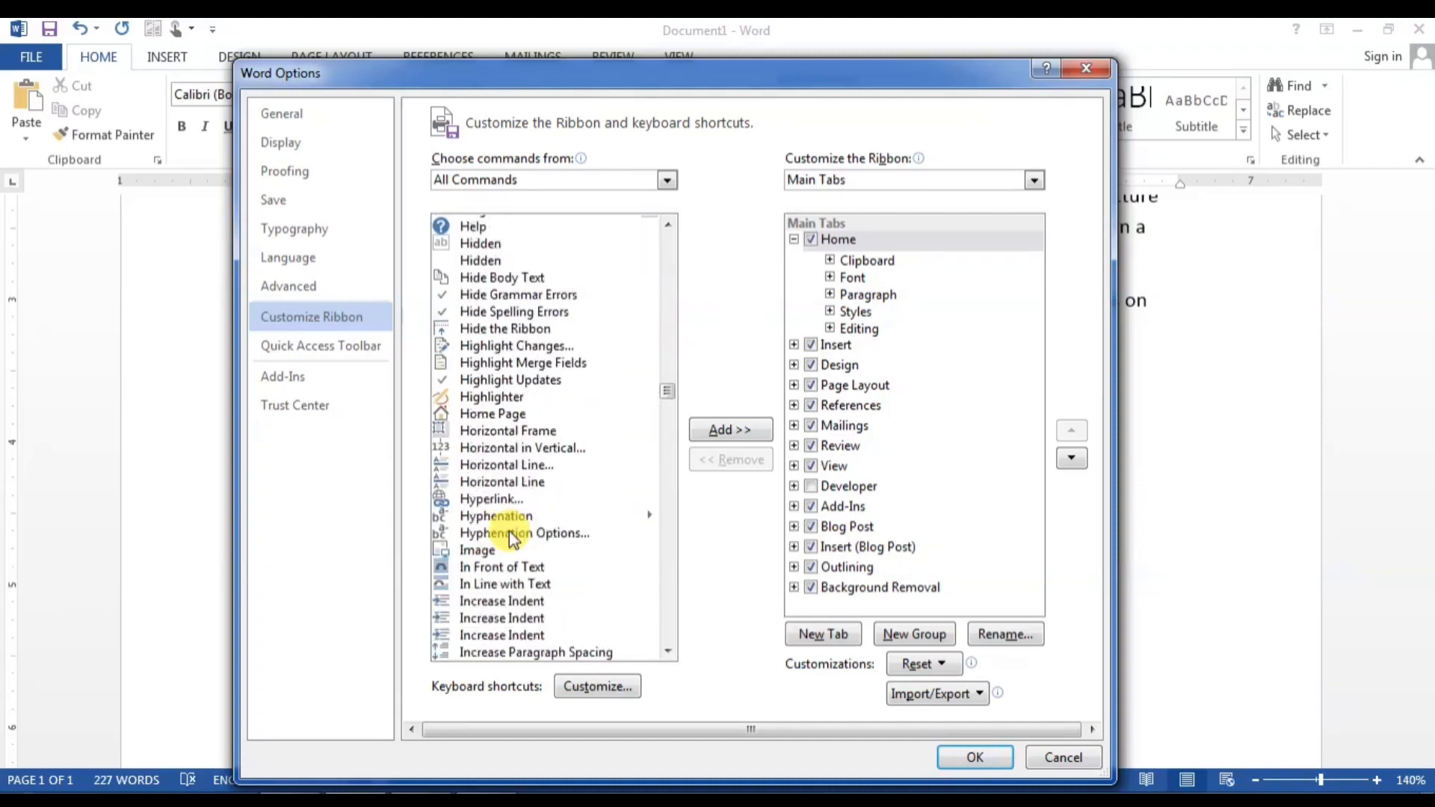
scroll(511, 538, down, 4)
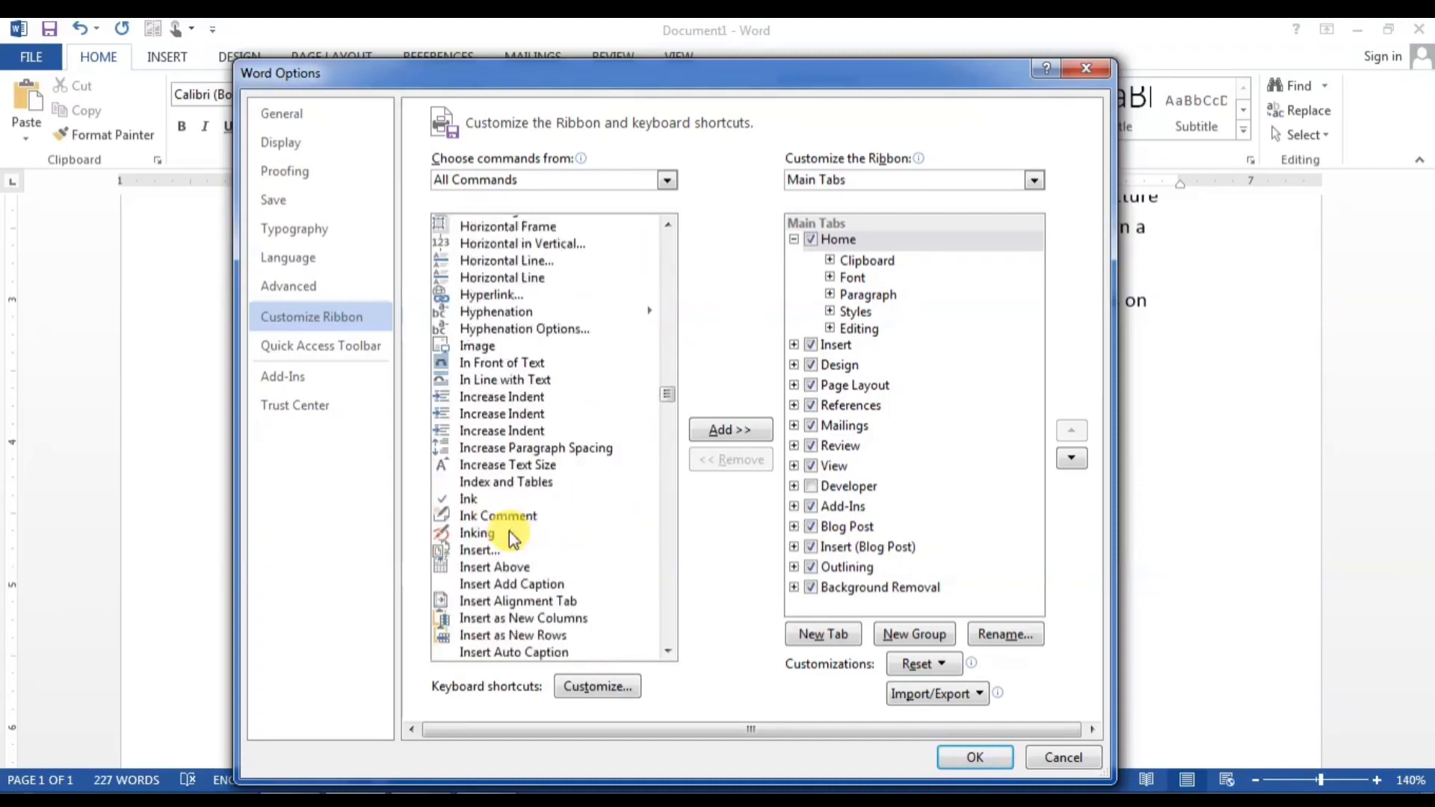
scroll(509, 530, down, 2)
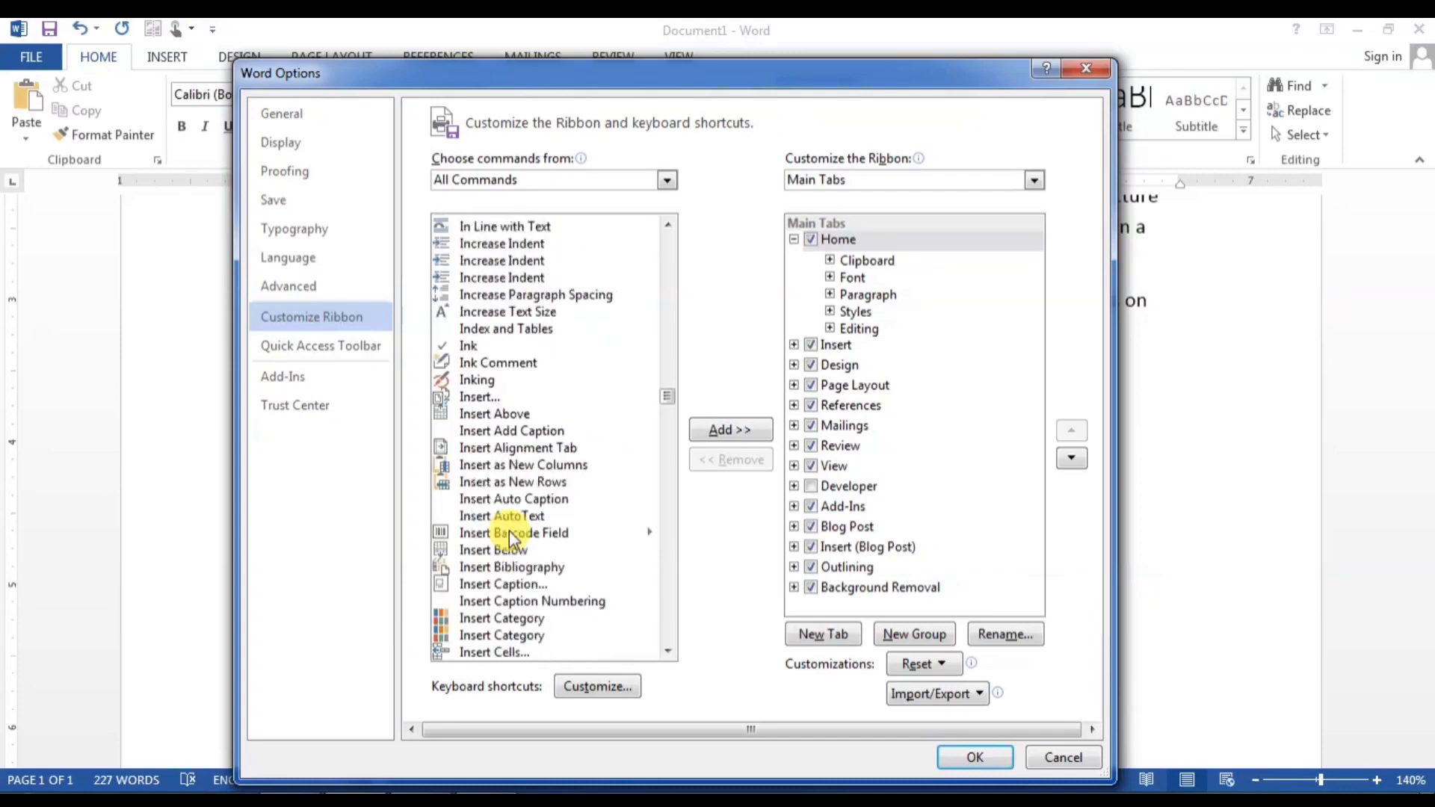
scroll(509, 531, down, 6)
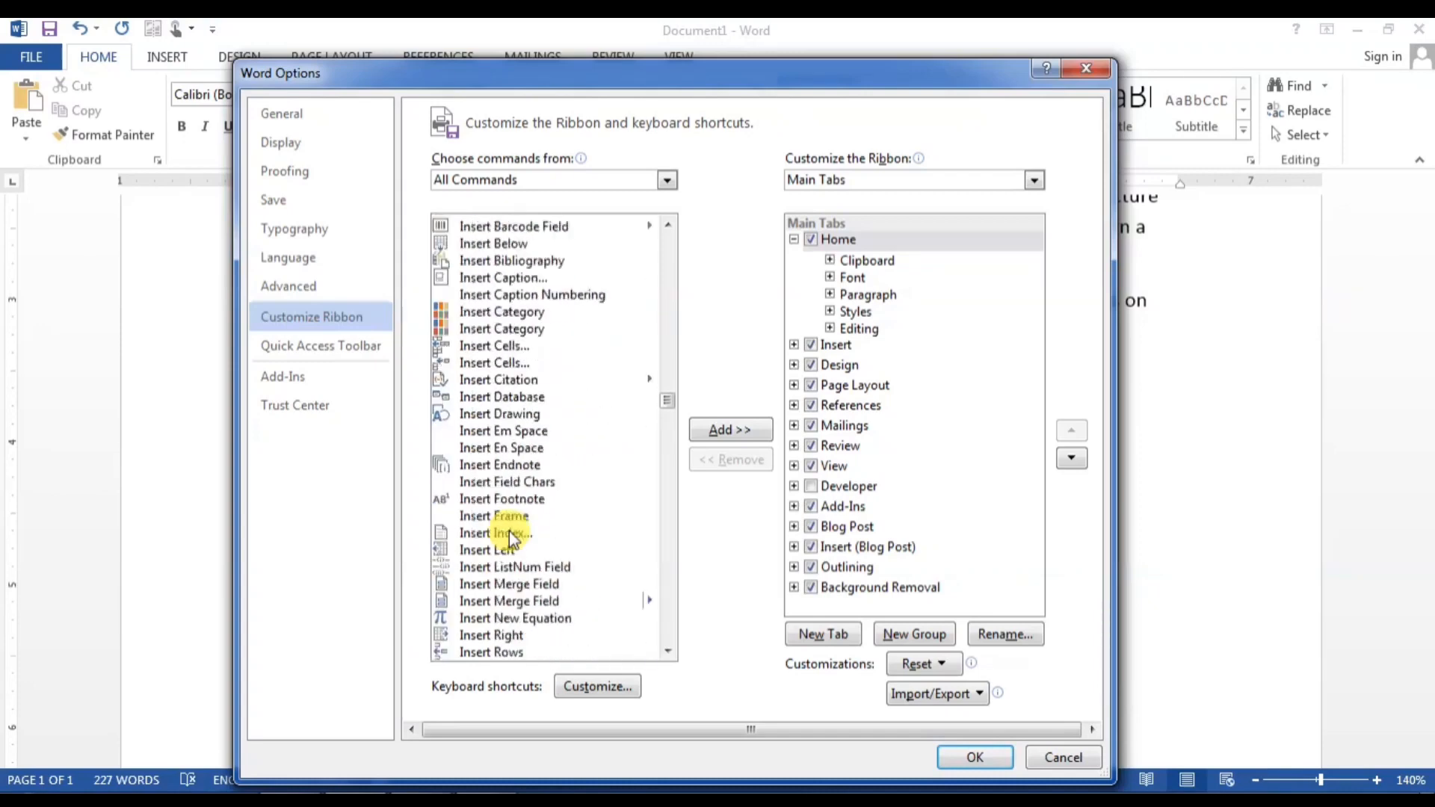
scroll(508, 531, down, 6)
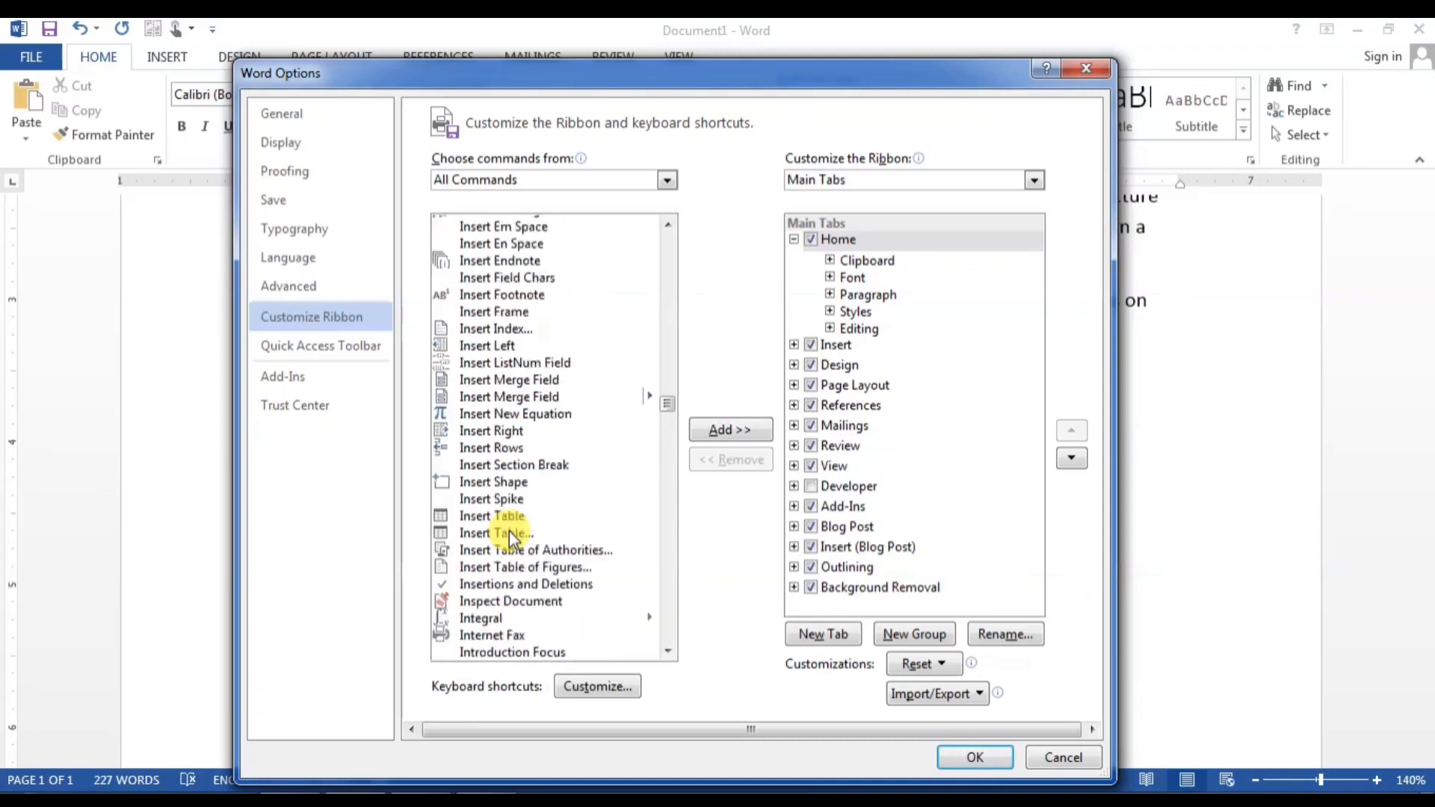
scroll(509, 530, down, 3)
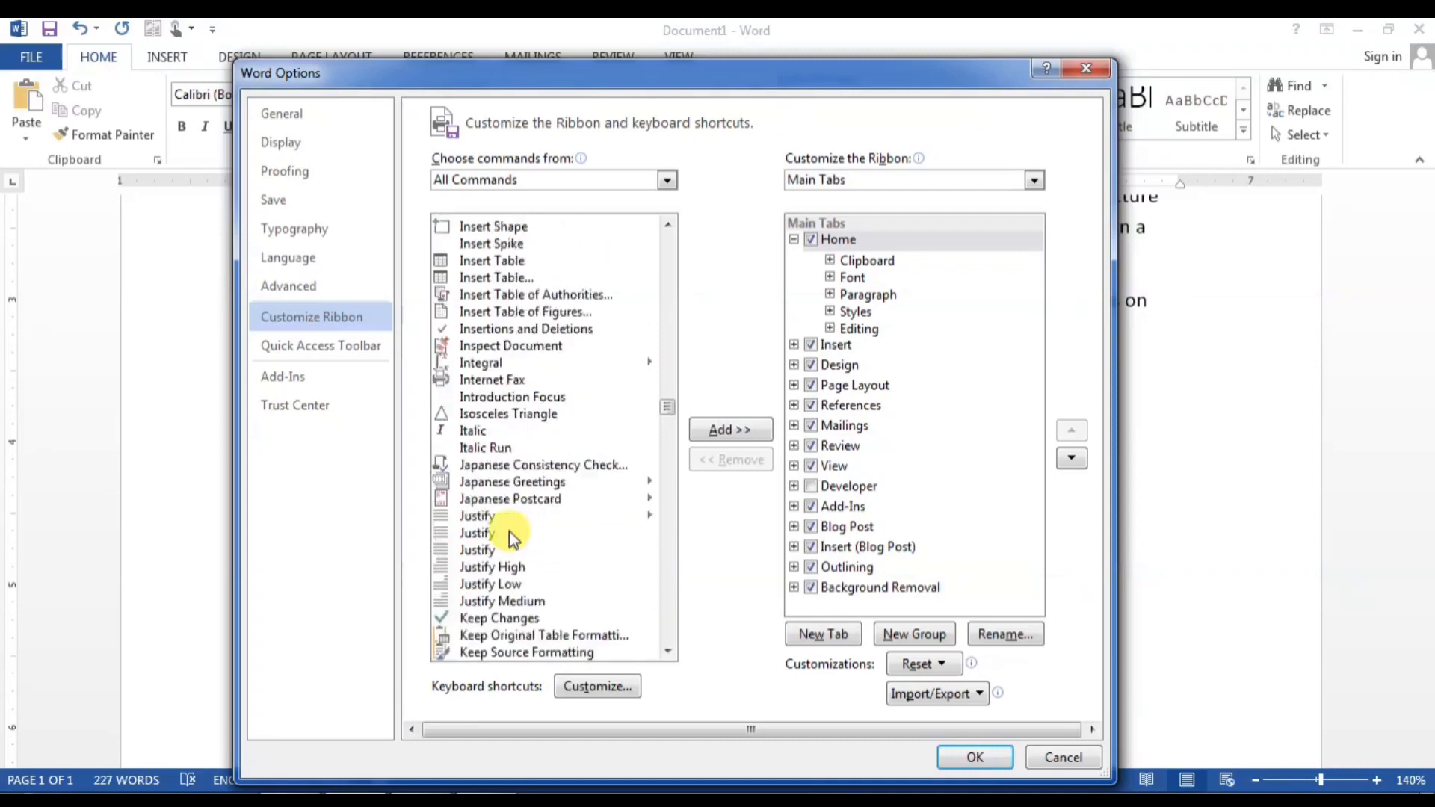
click(478, 535)
key(t)
key(a)
key(t)
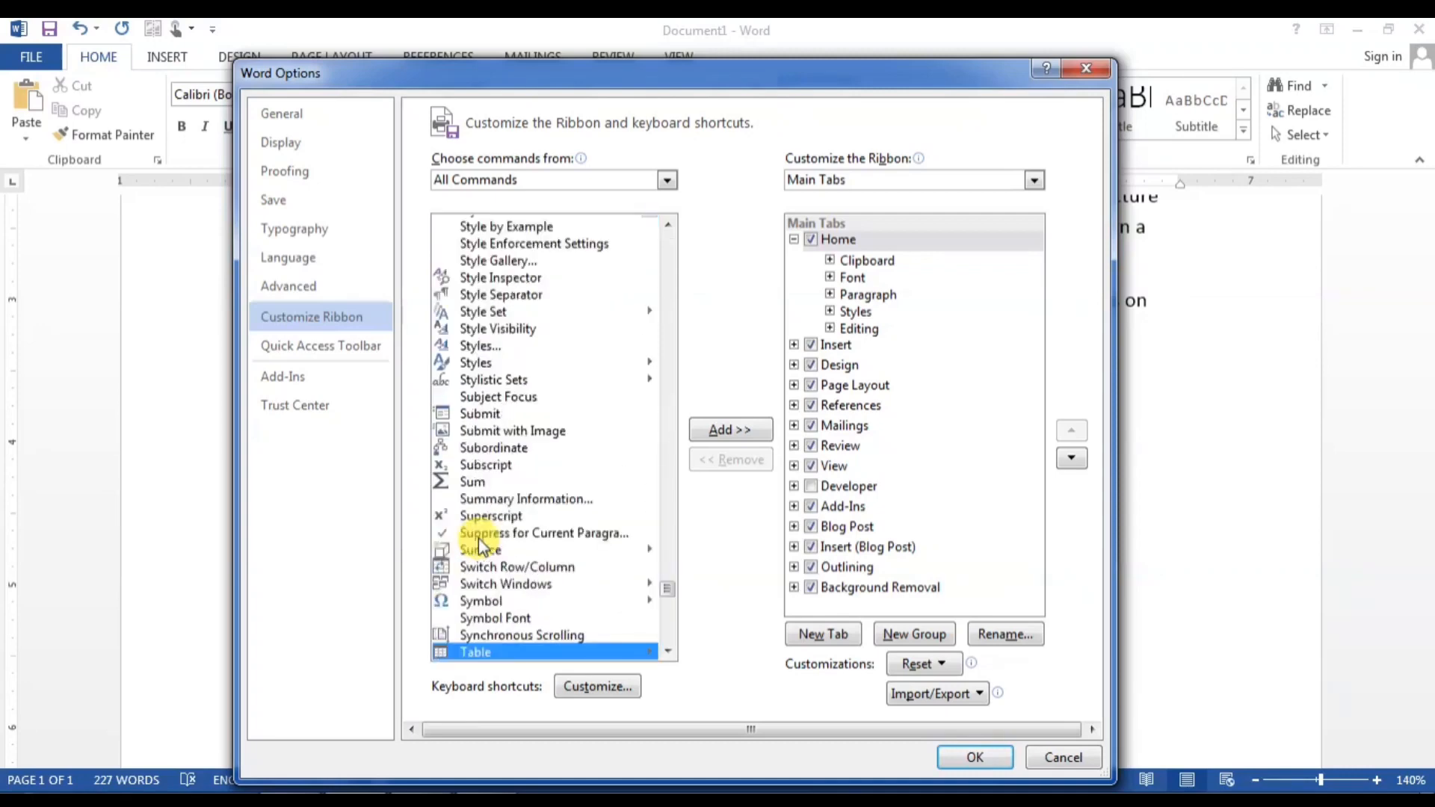
click(666, 652)
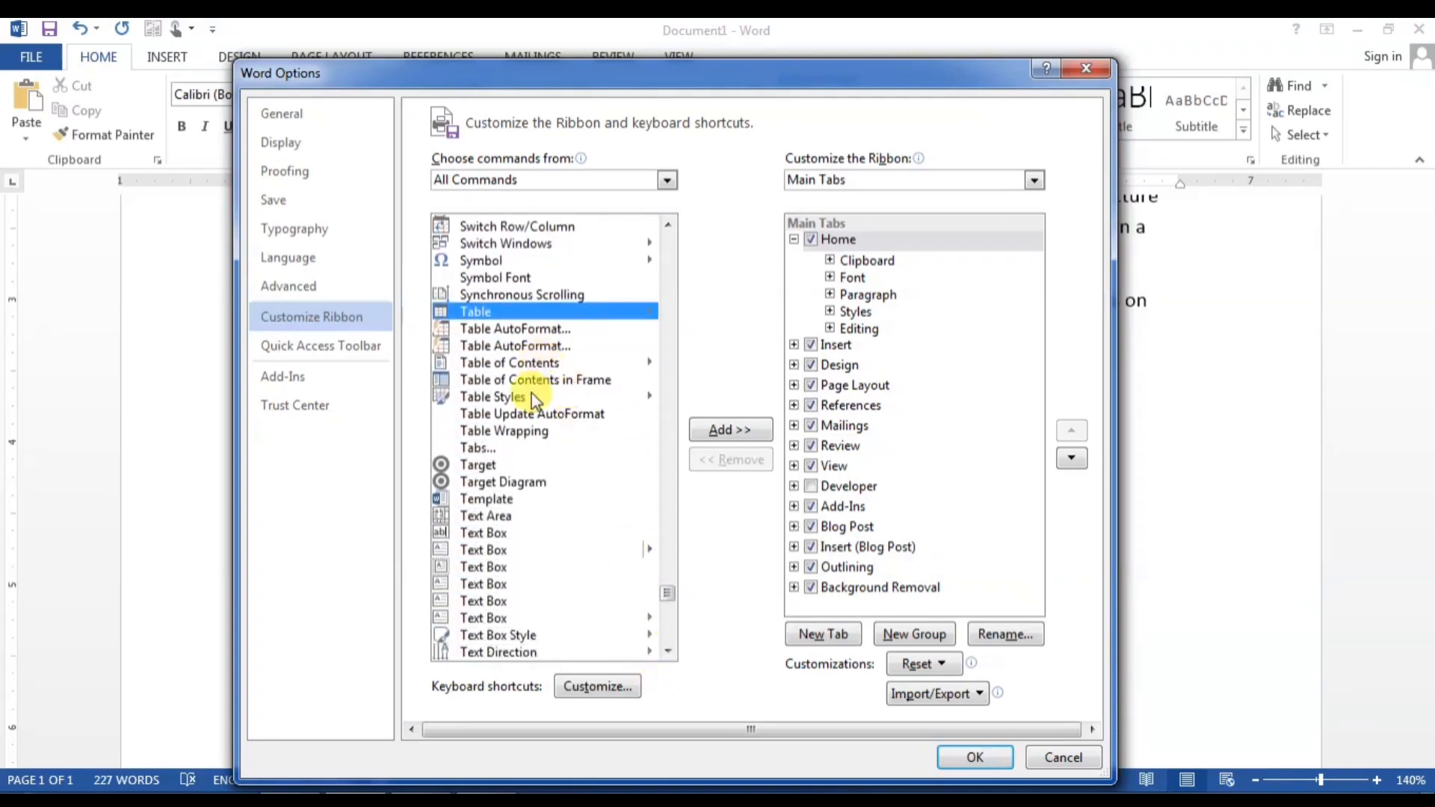
scroll(529, 609, up, 2)
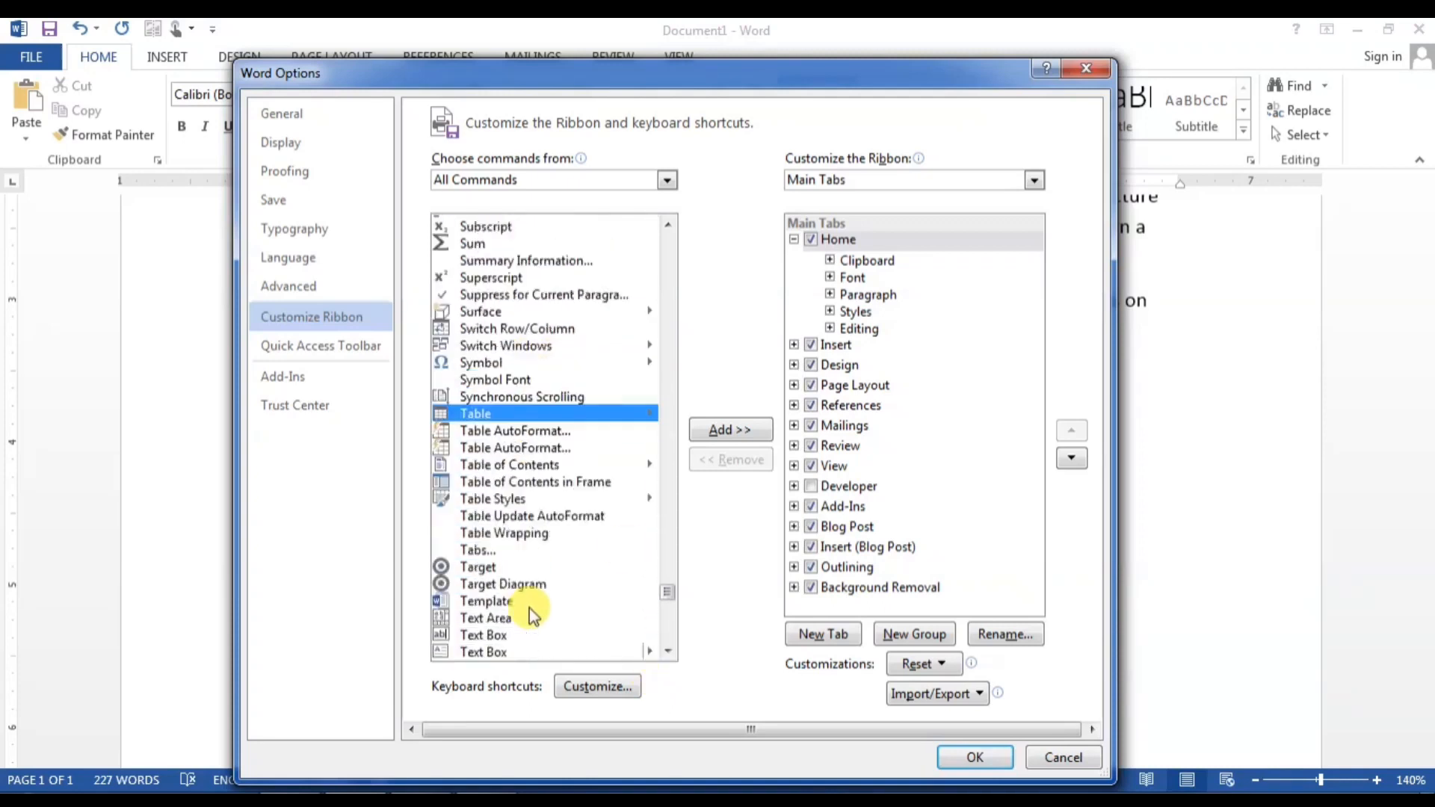
click(476, 242)
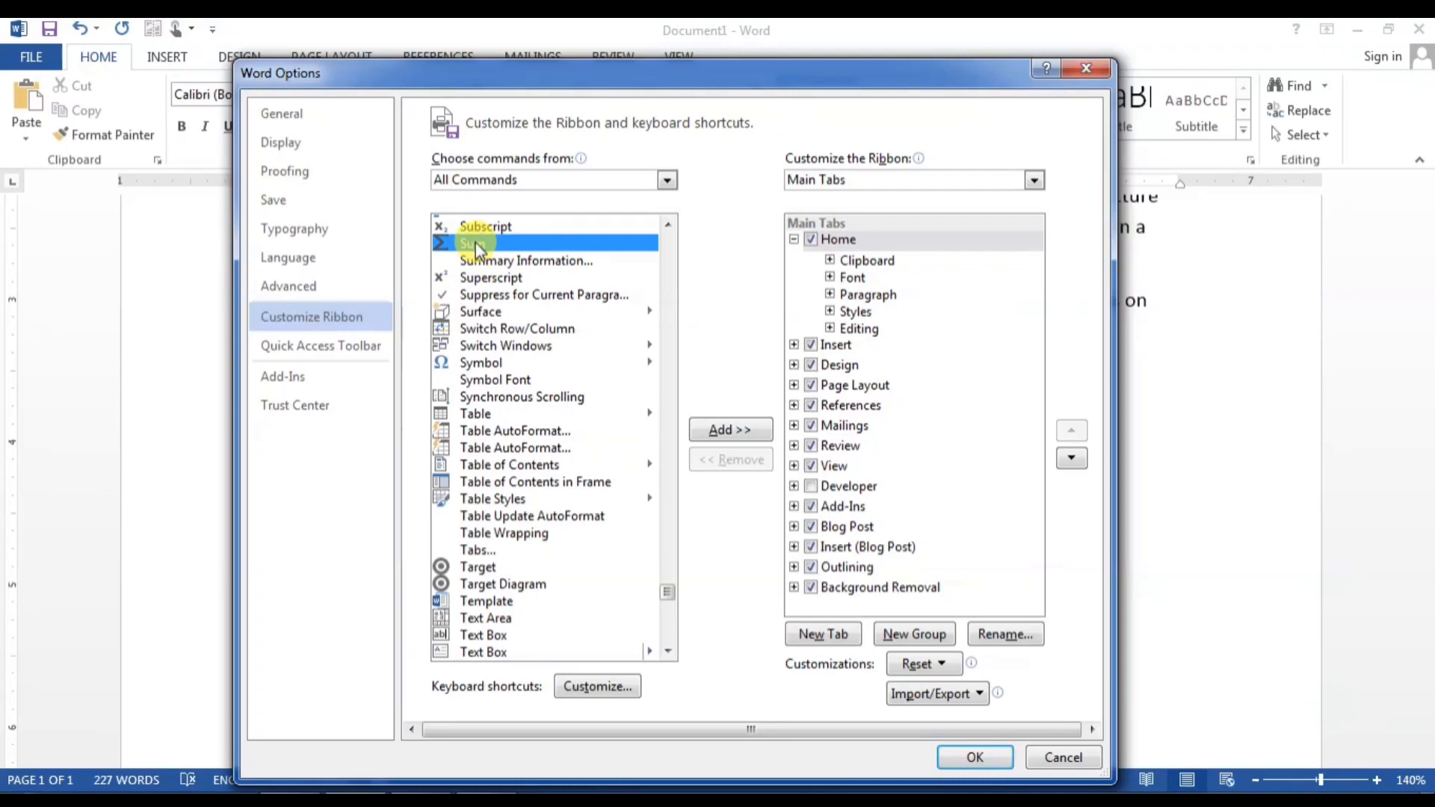
Step: Create a new custom group under Home, add Sum to it, and save the ribbon changes
click(736, 433)
click(749, 460)
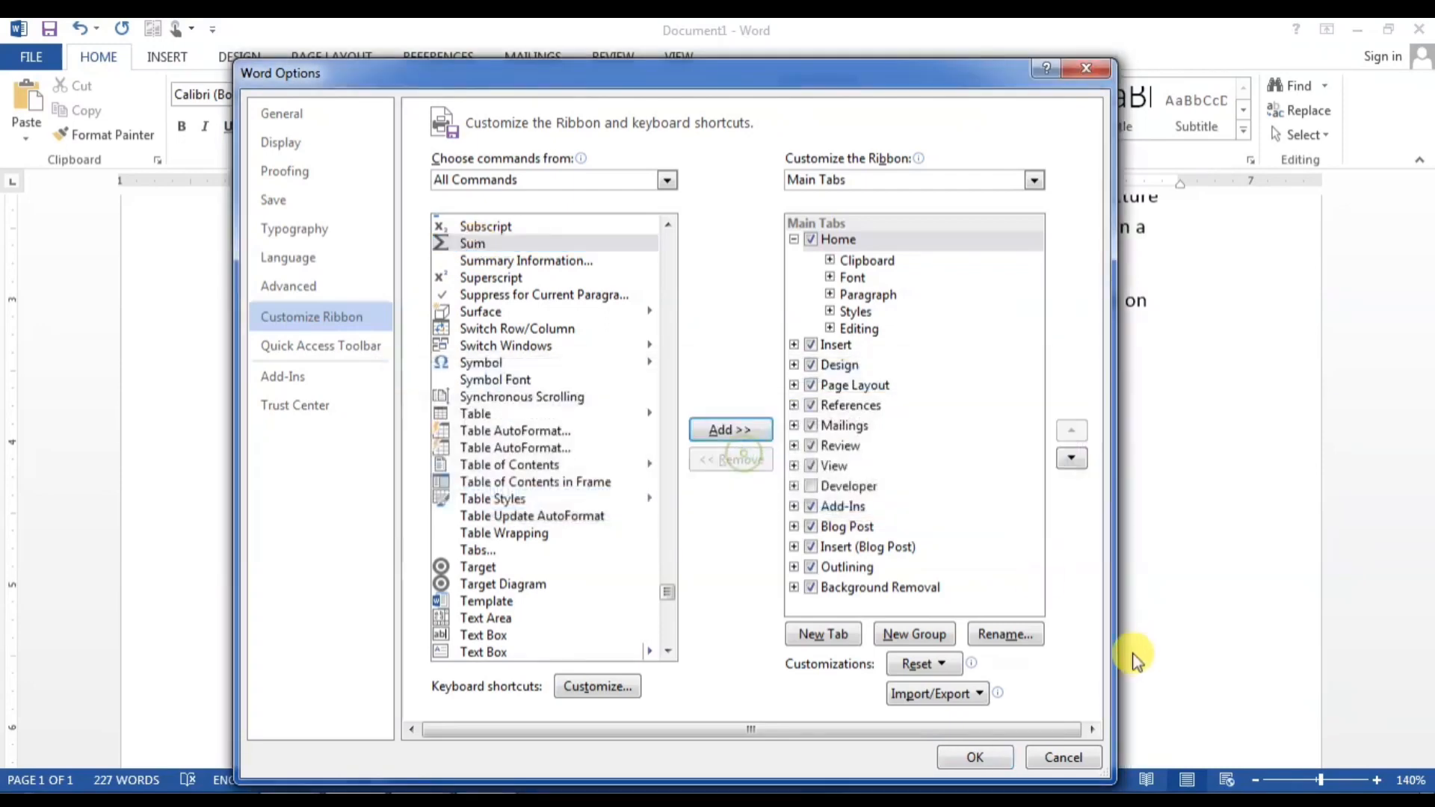
click(925, 634)
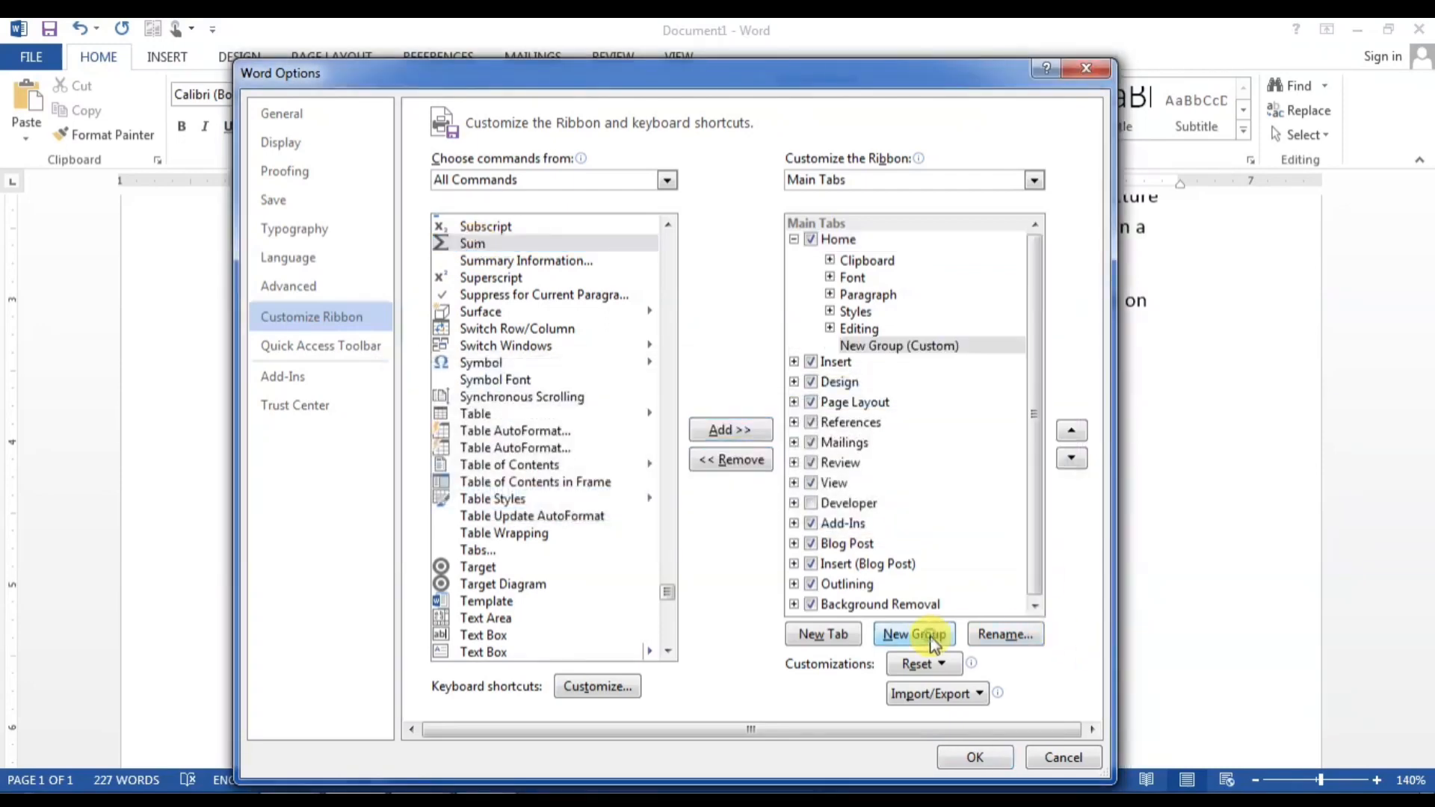
click(740, 431)
click(975, 756)
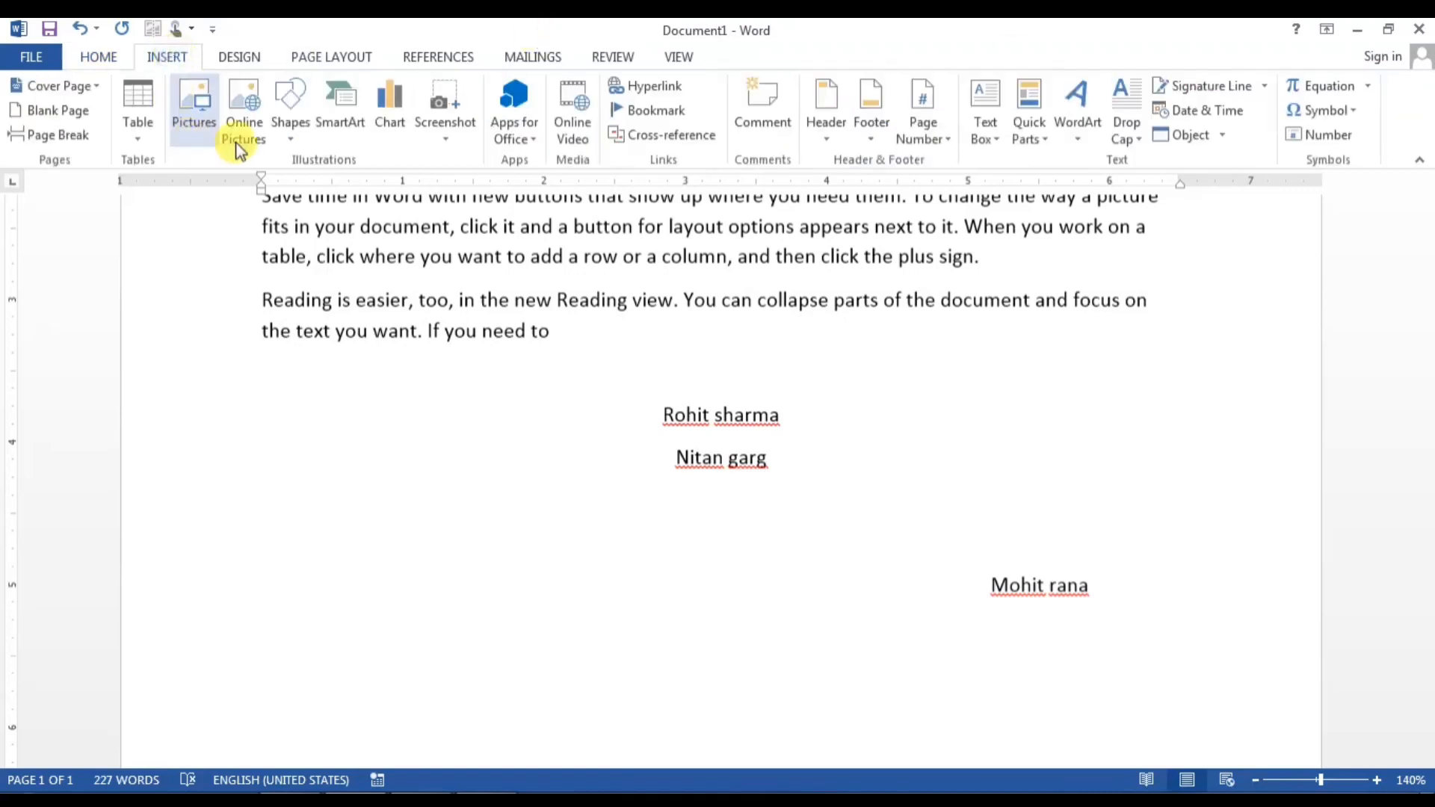
click(290, 116)
Step: Insert a four-column, two-row table and enter 5, 5, 5 with a Sum total in row one
click(137, 112)
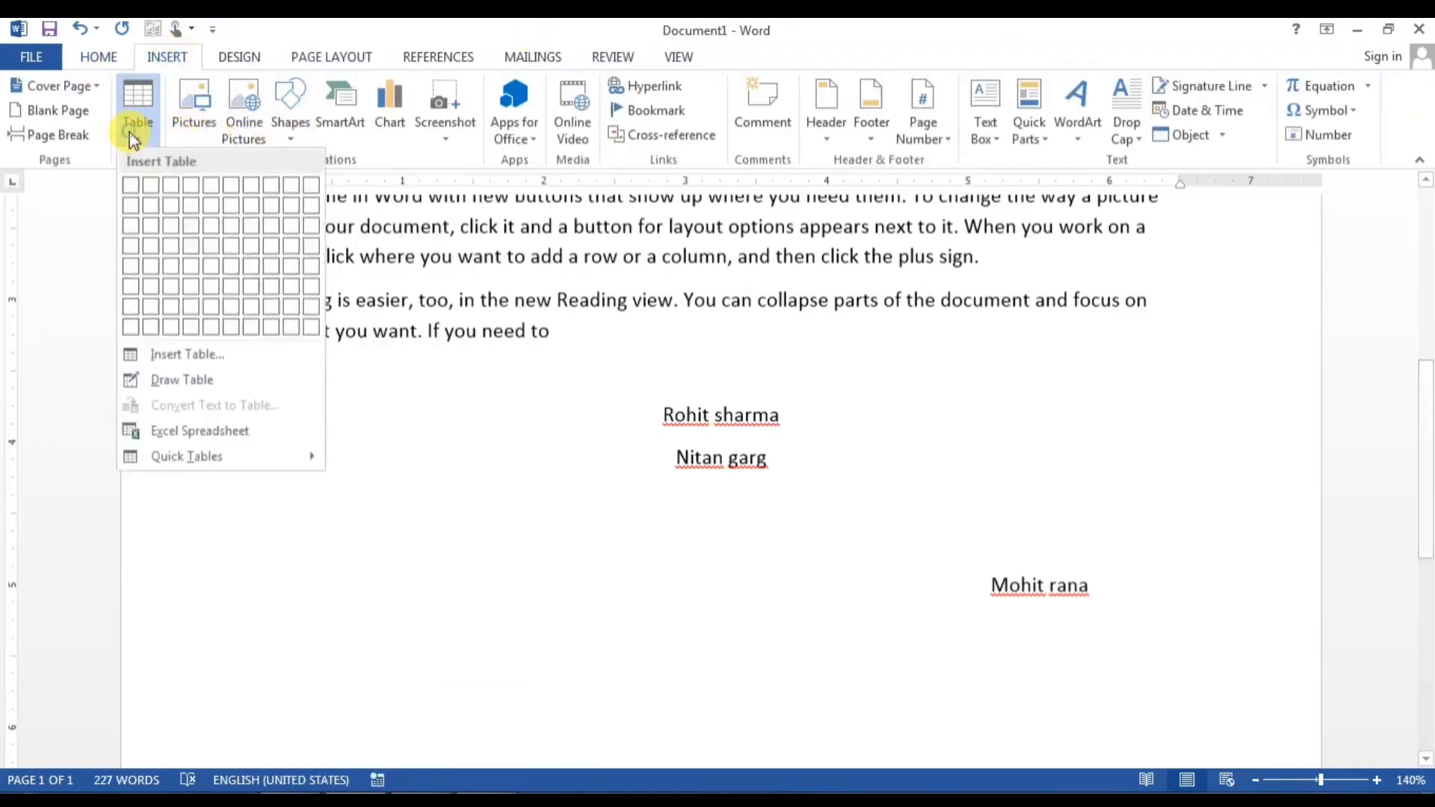
click(180, 200)
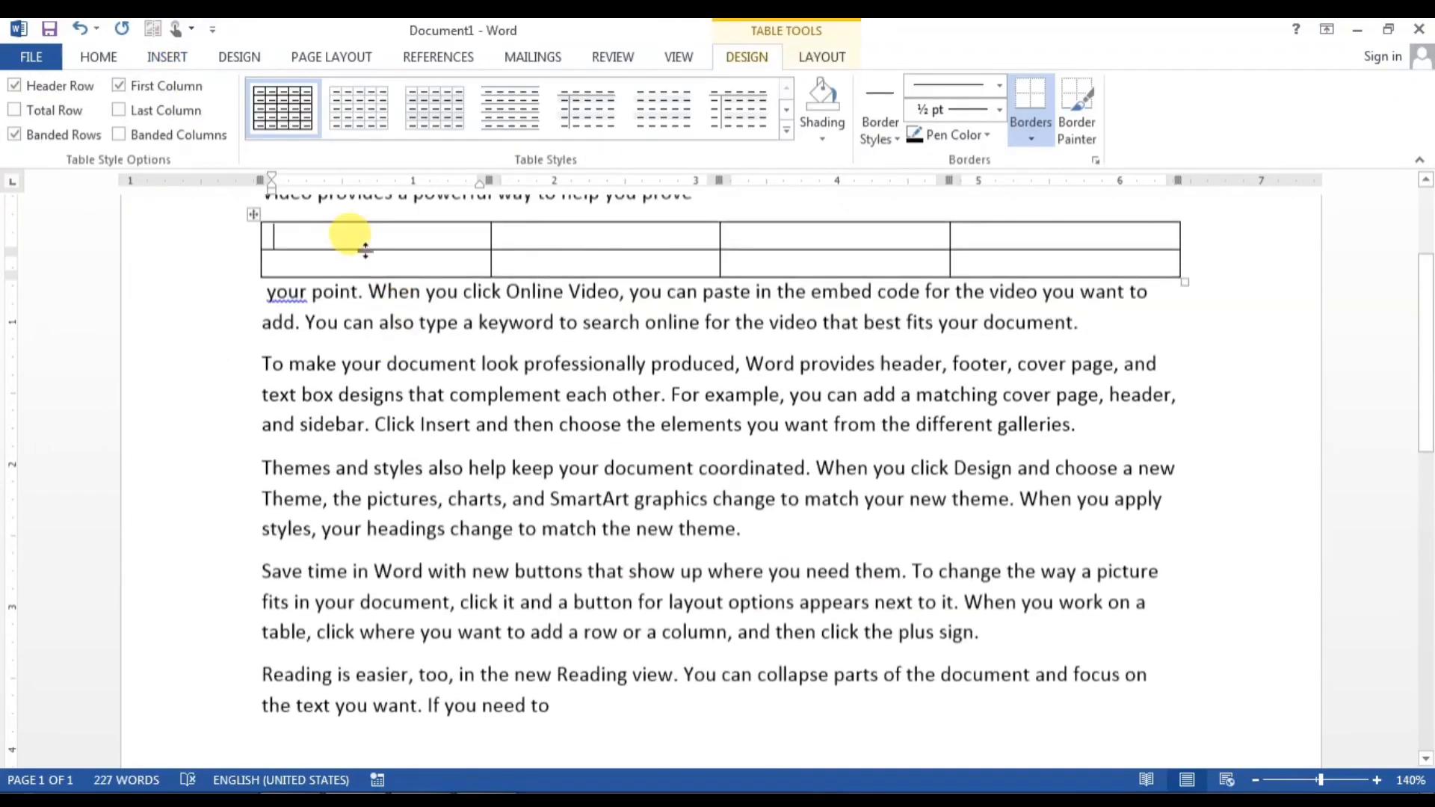
text(5)
click(551, 237)
text(5)
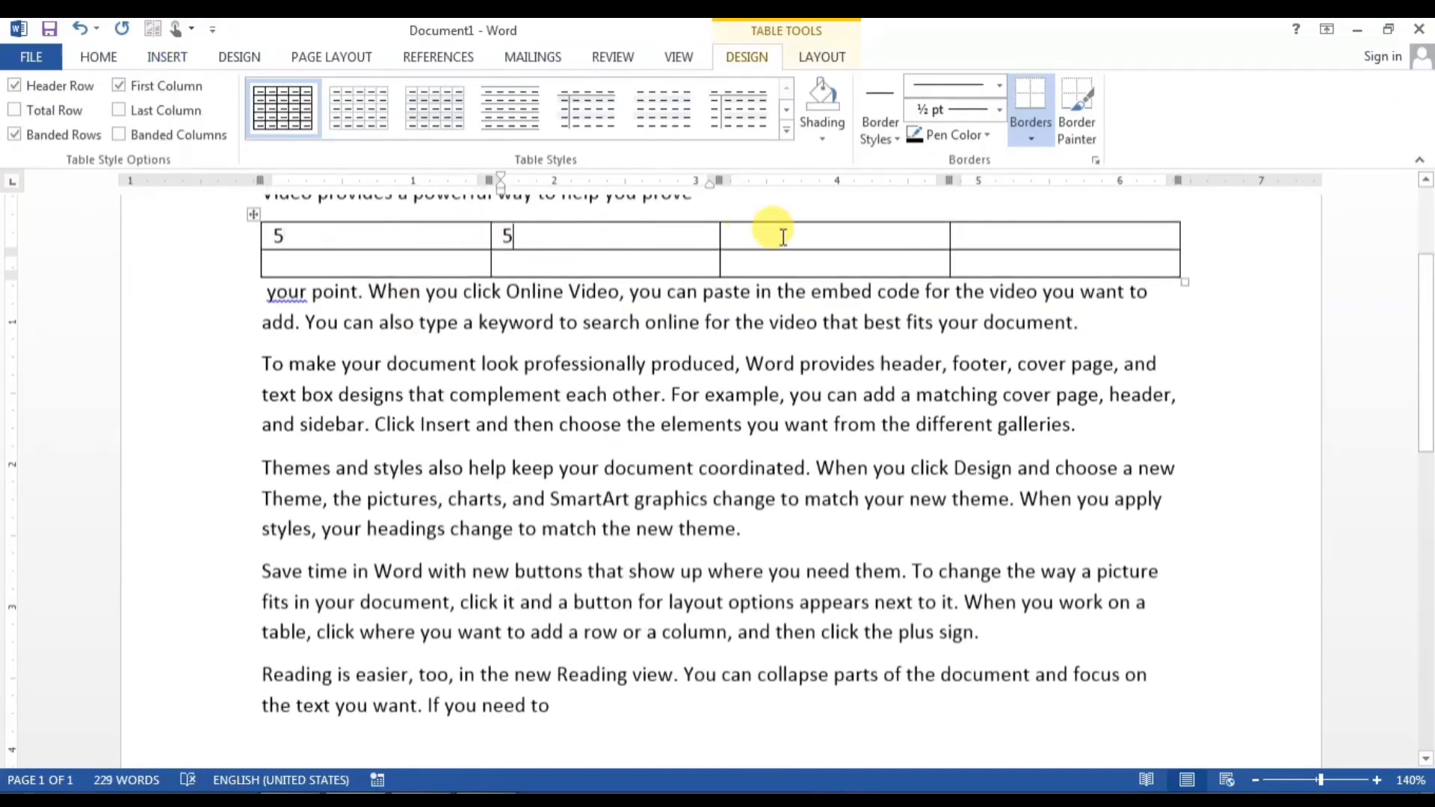
click(780, 236)
text(5)
click(1016, 247)
click(99, 57)
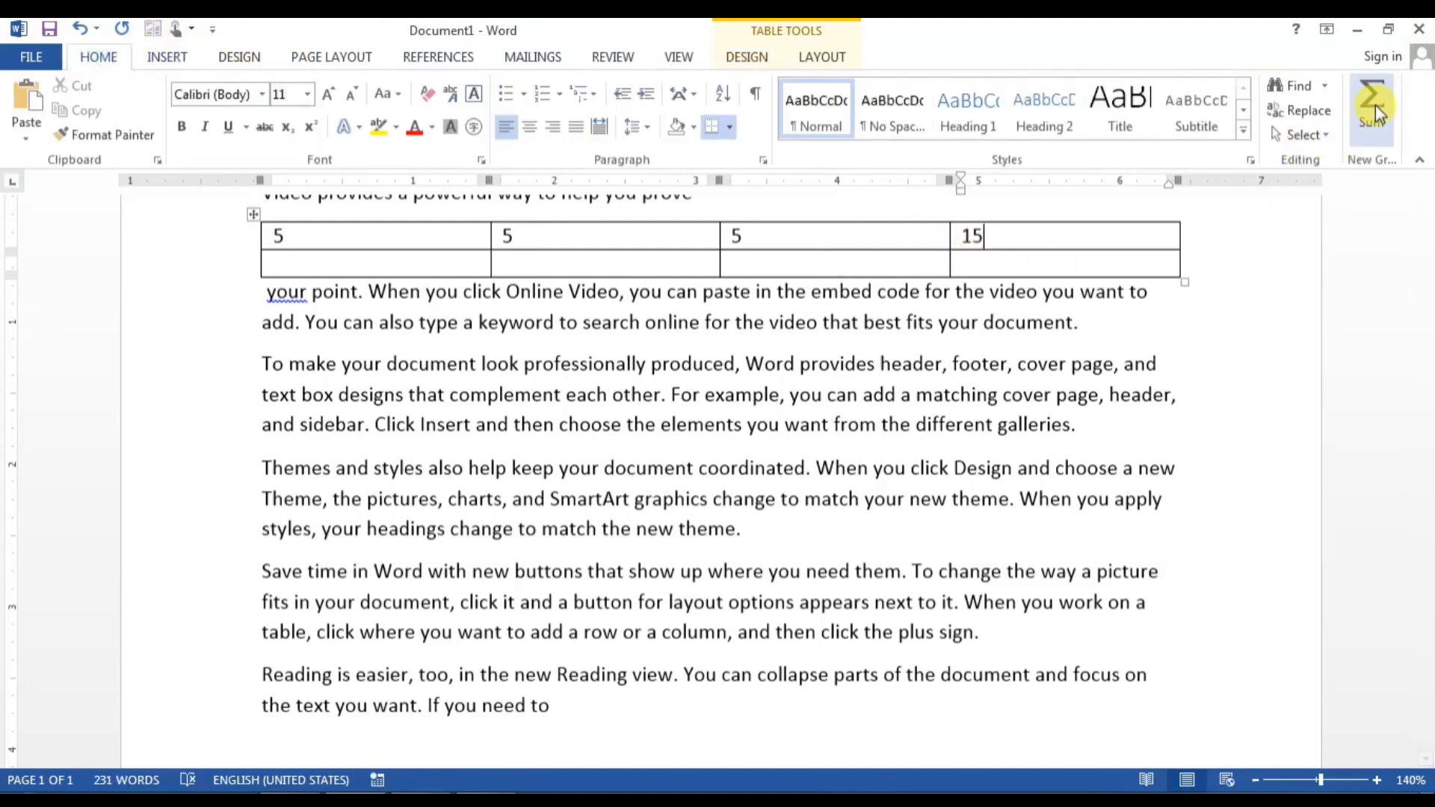
Step: Fill row two with 6, 7 and 9
click(355, 262)
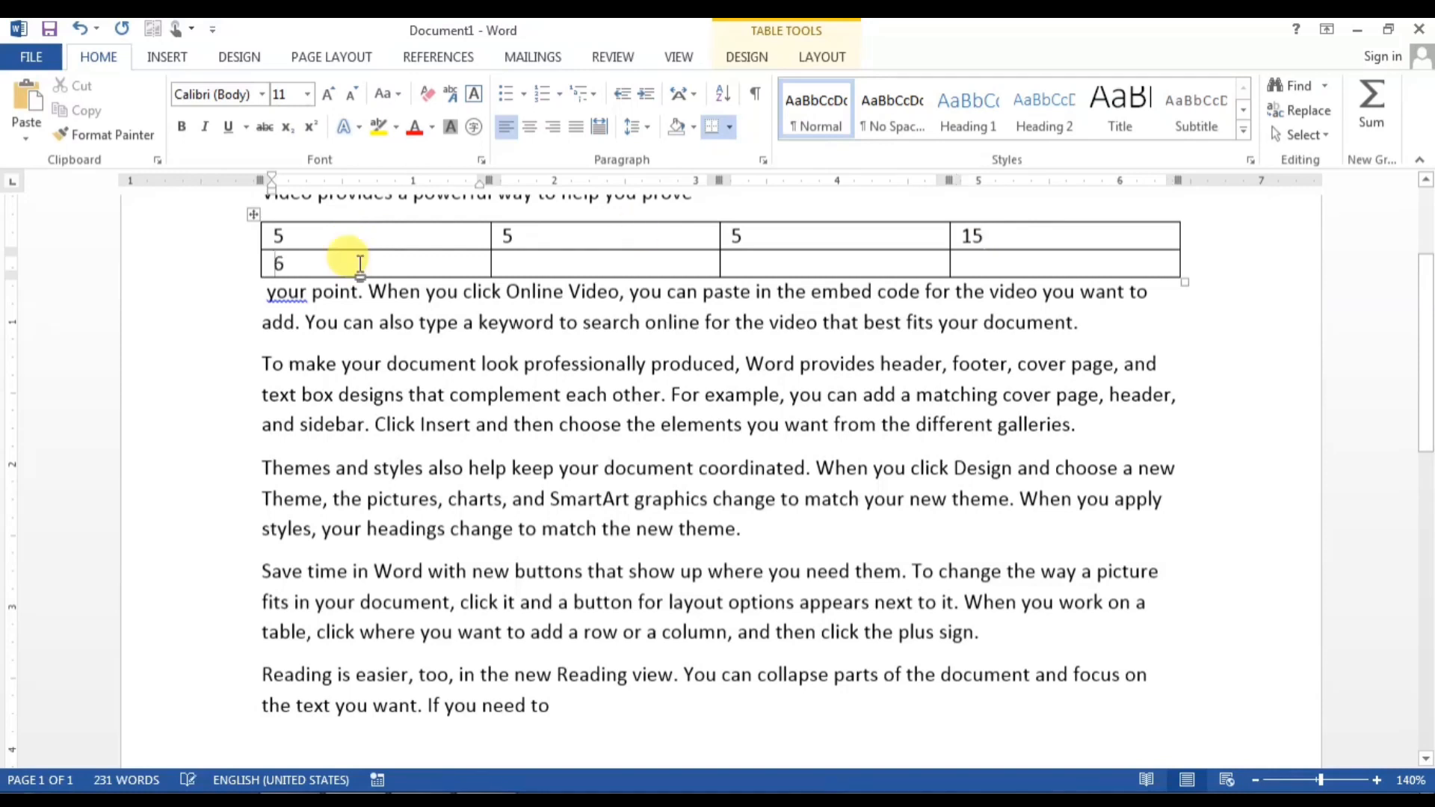
click(513, 258)
text(7)
click(734, 264)
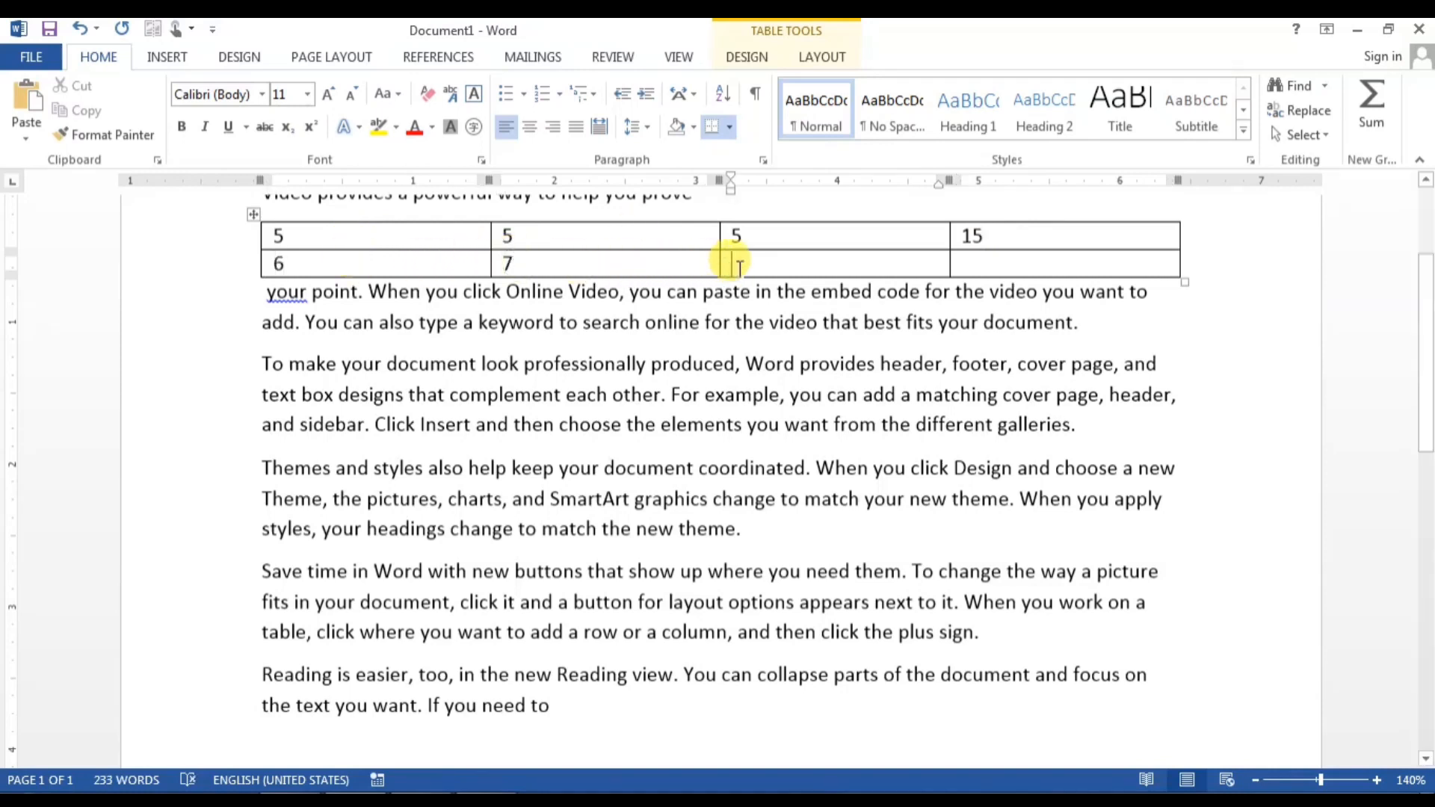
text(9)
click(1026, 261)
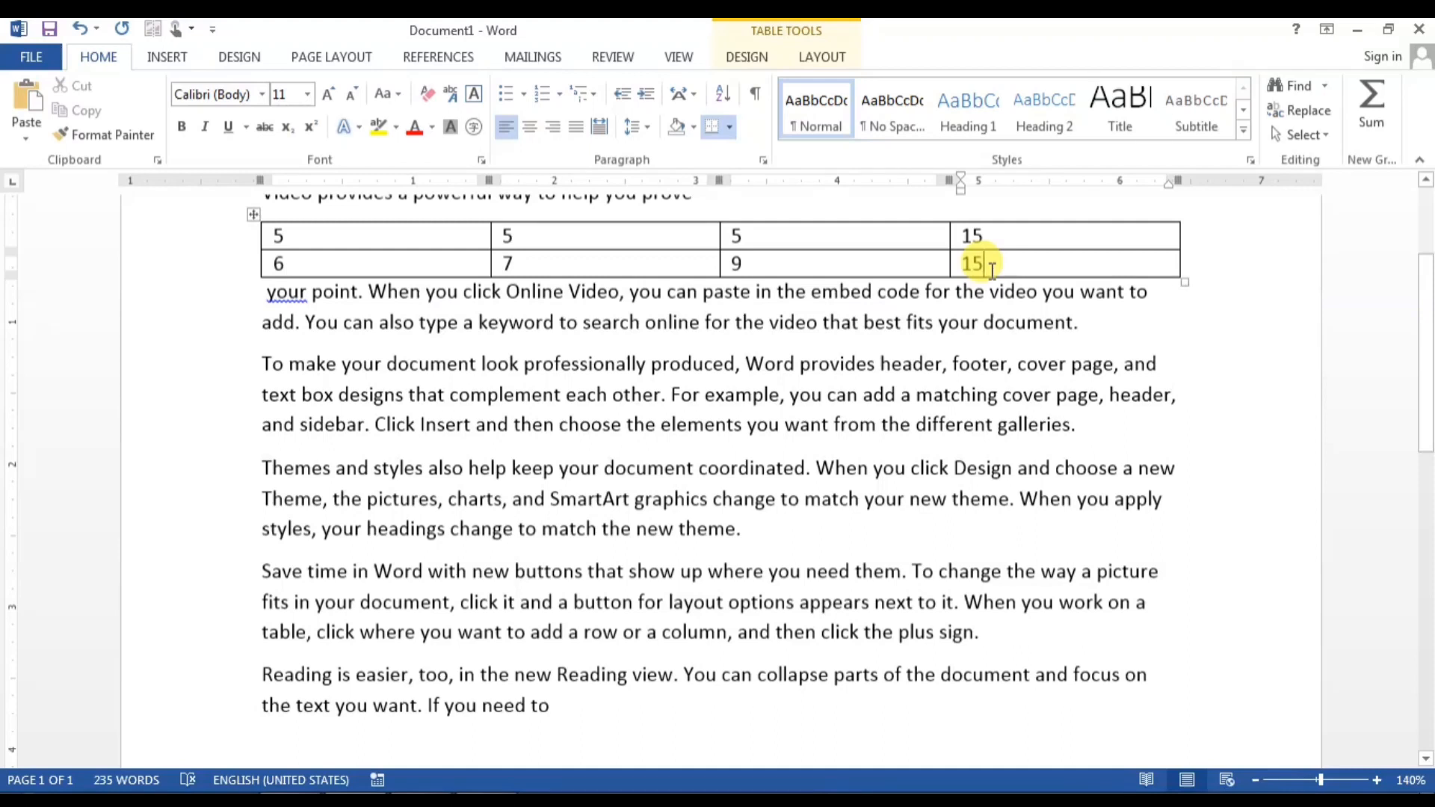
Step: Clear the 6, 7, 9 and the 15 total from the table's second row
drag(897, 261, 319, 249)
key(Delete)
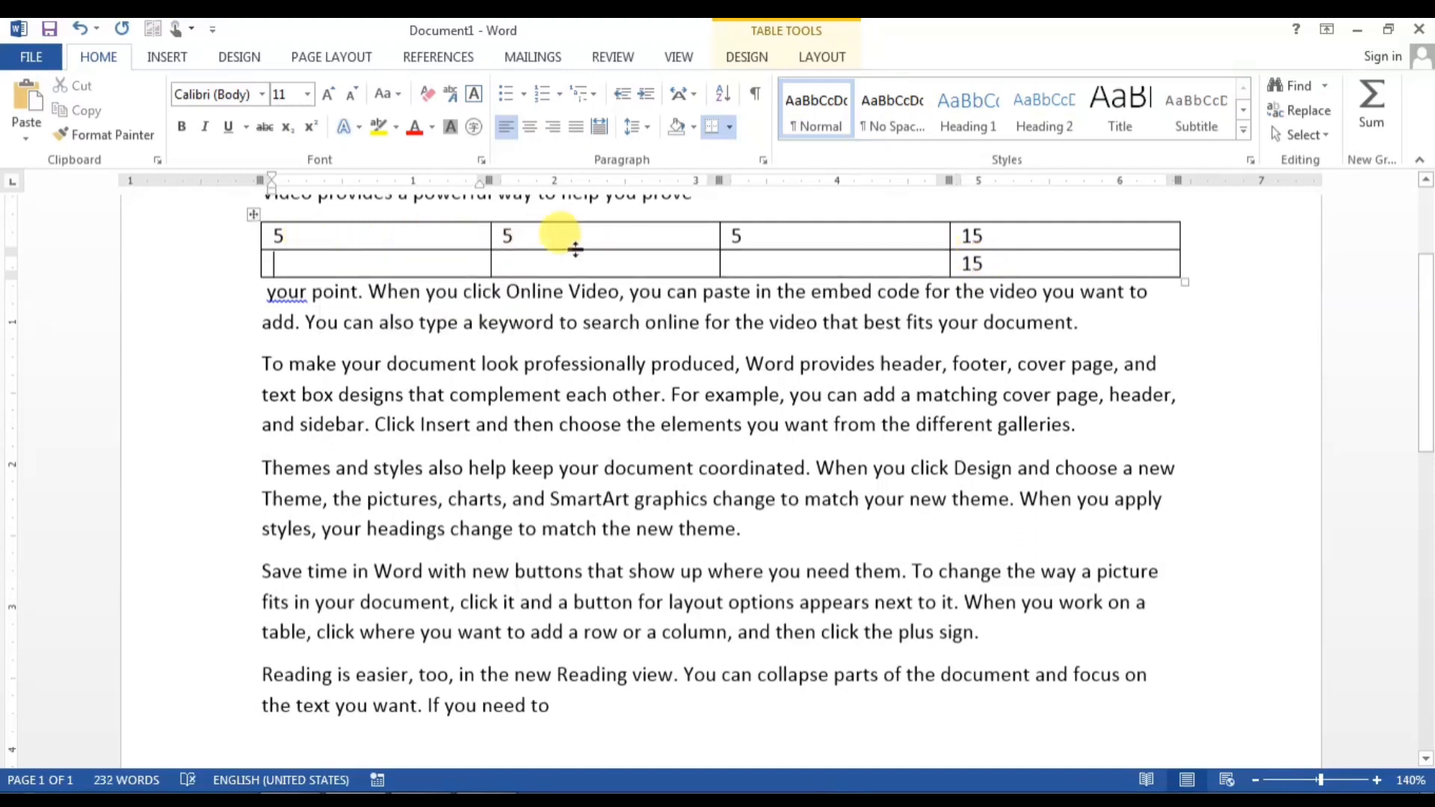
double_click(975, 263)
key(Delete)
click(1372, 105)
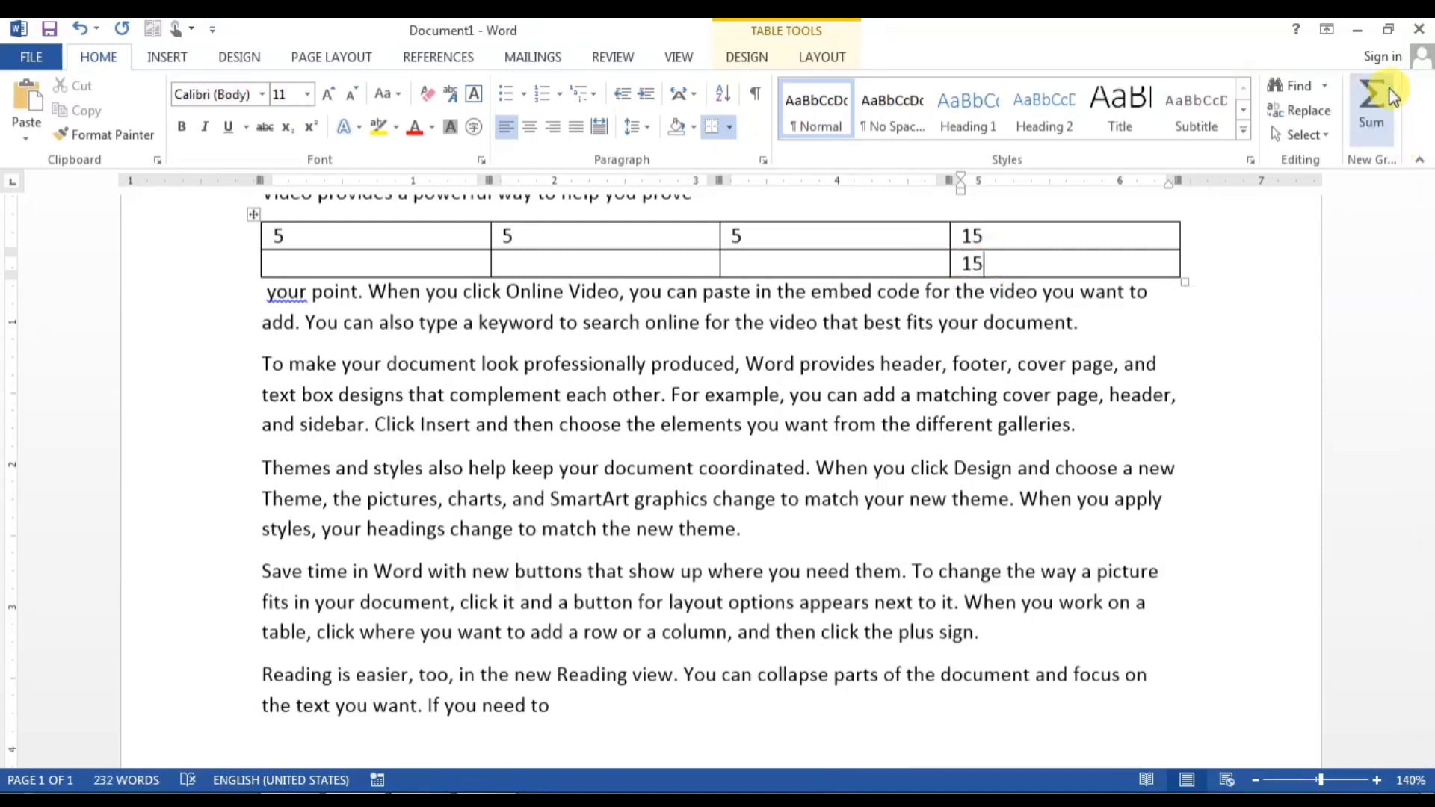
double_click(973, 265)
key(Delete)
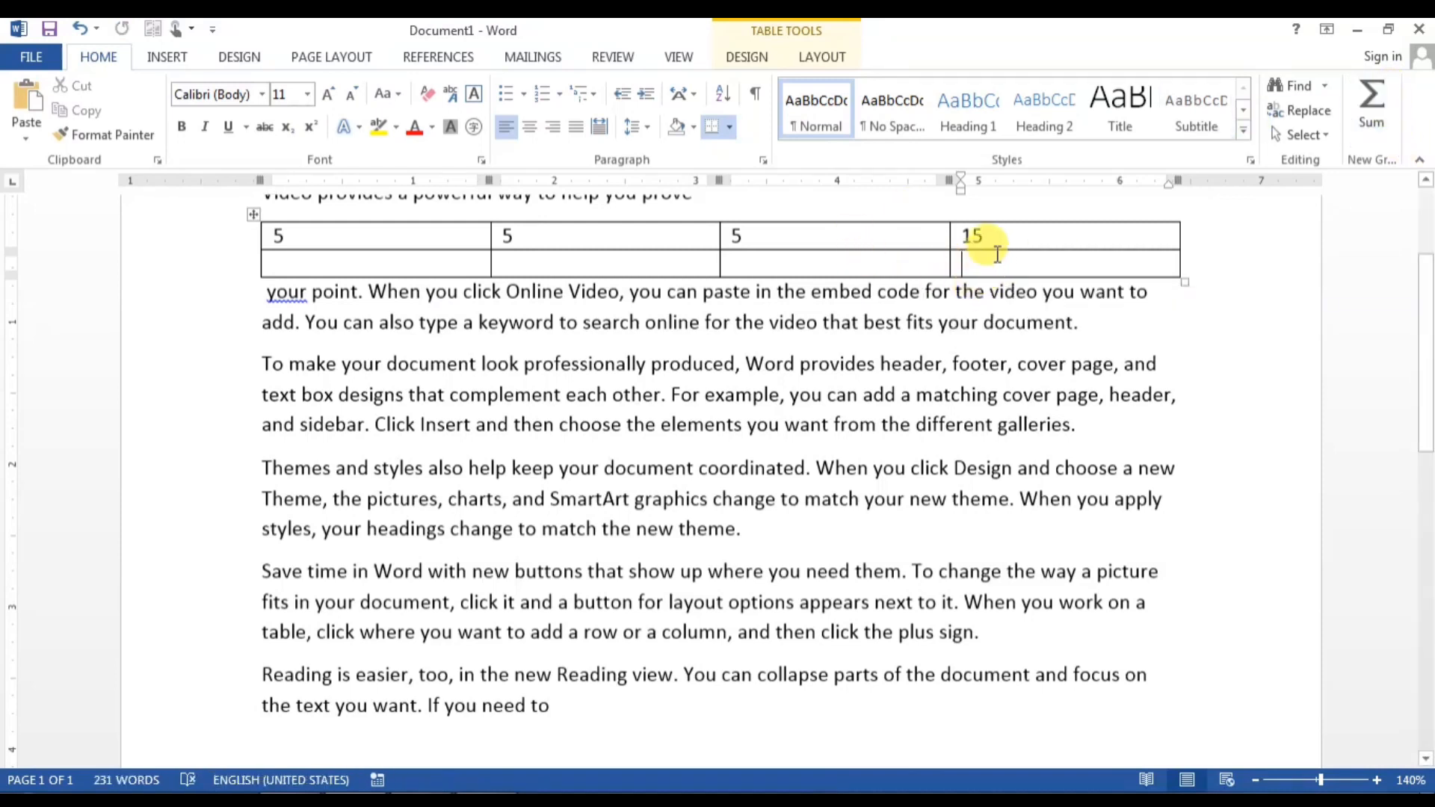
Step: Change row one's third cell from 5 to 8 and update its total field to 18
double_click(736, 236)
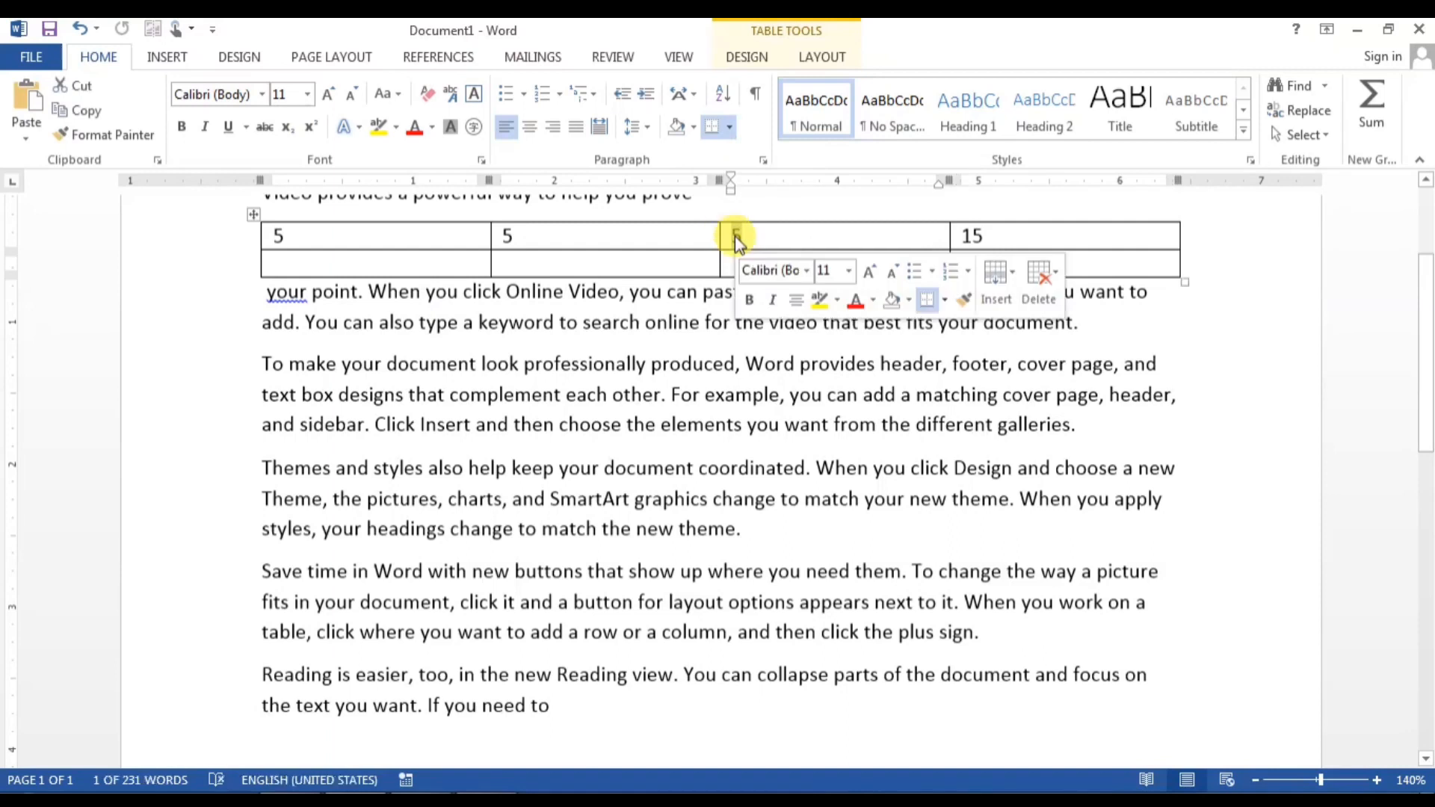
text(8)
click(849, 269)
click(985, 271)
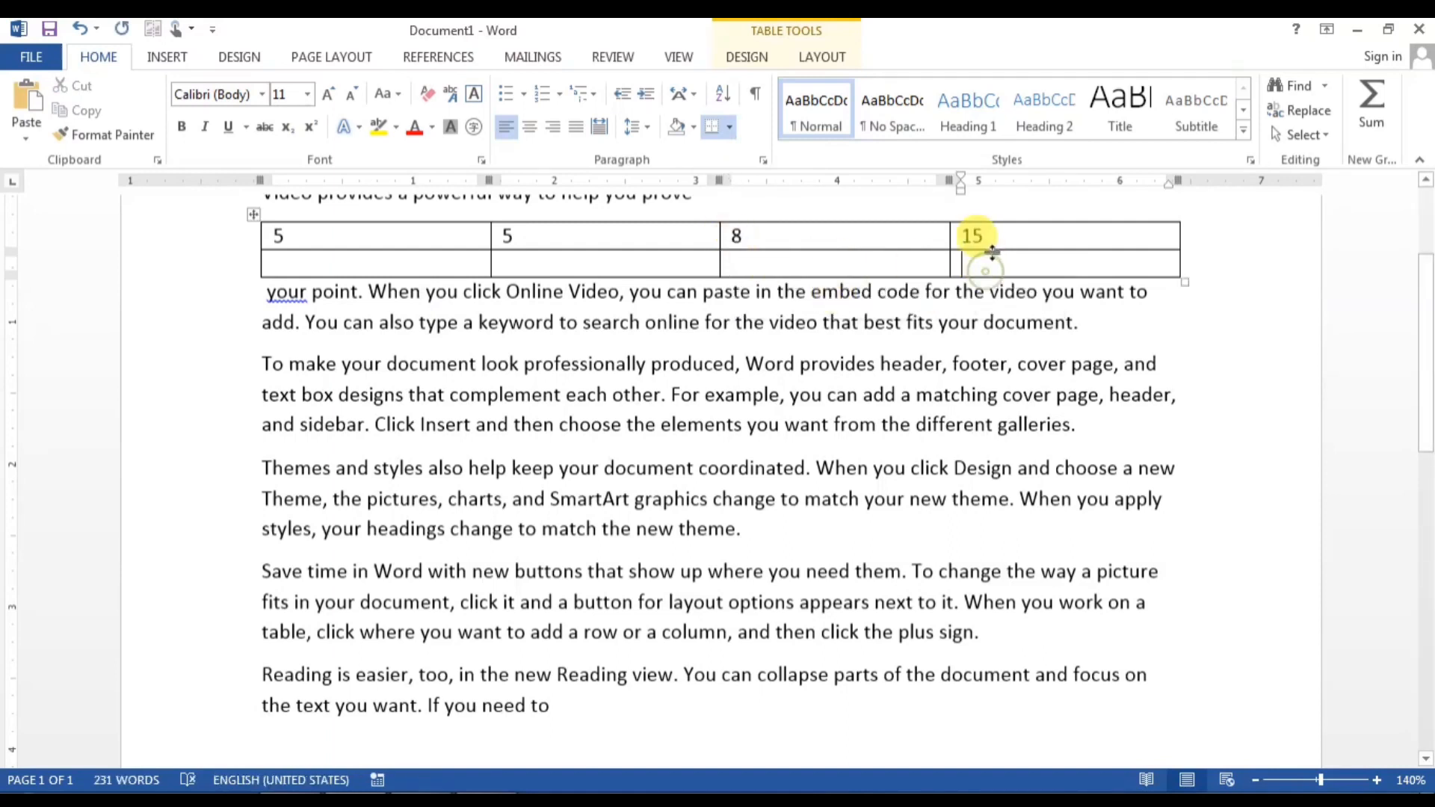
double_click(985, 236)
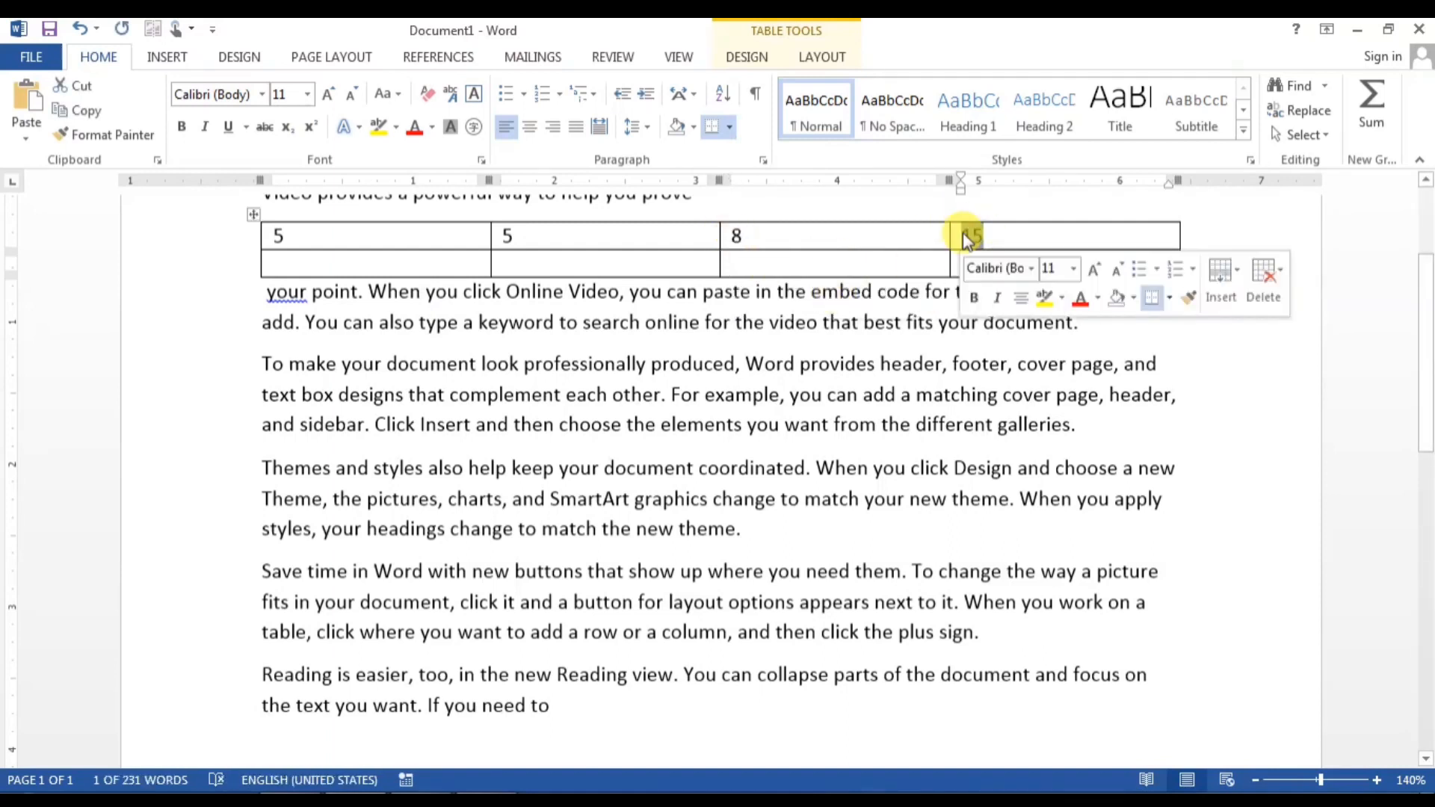
right_click(972, 235)
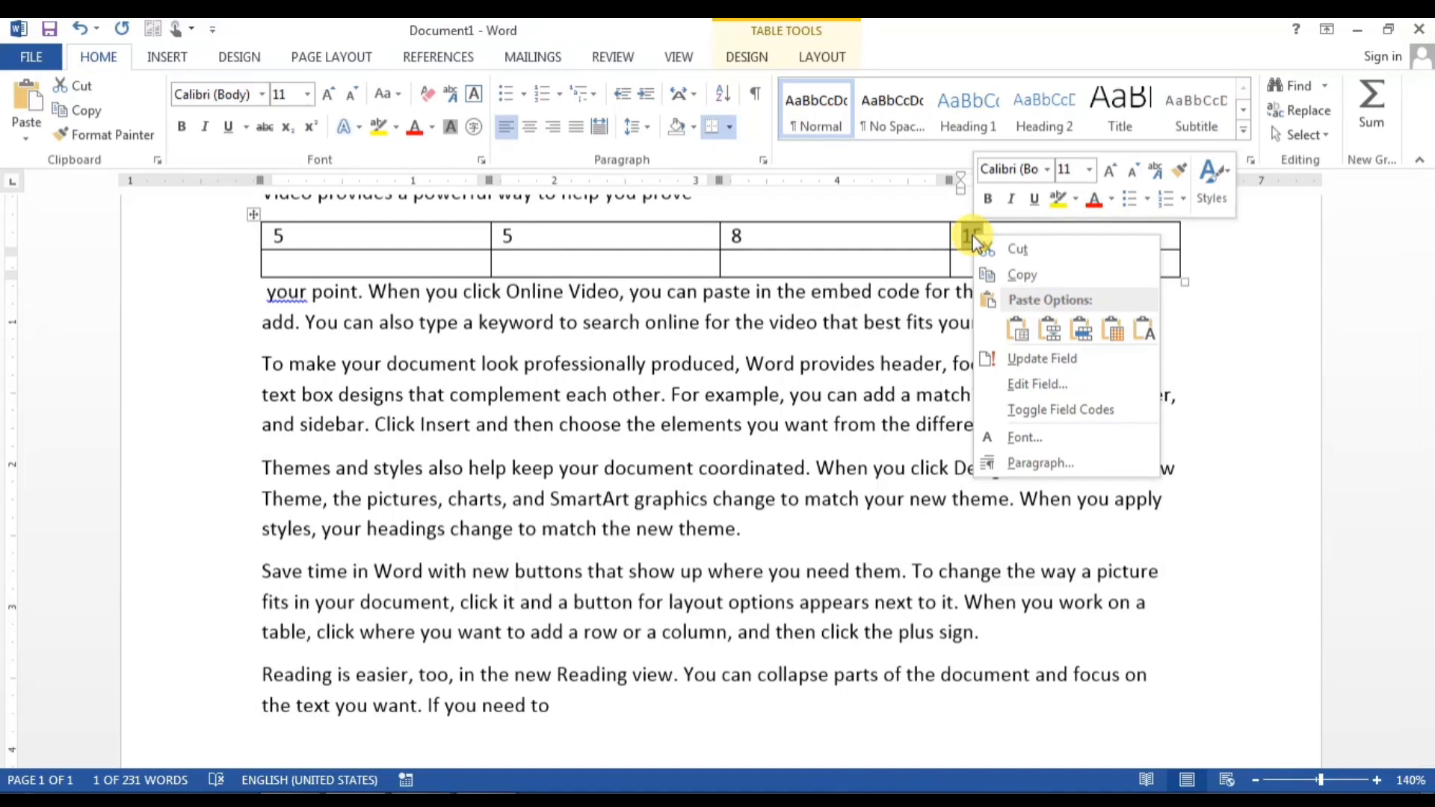
click(1027, 358)
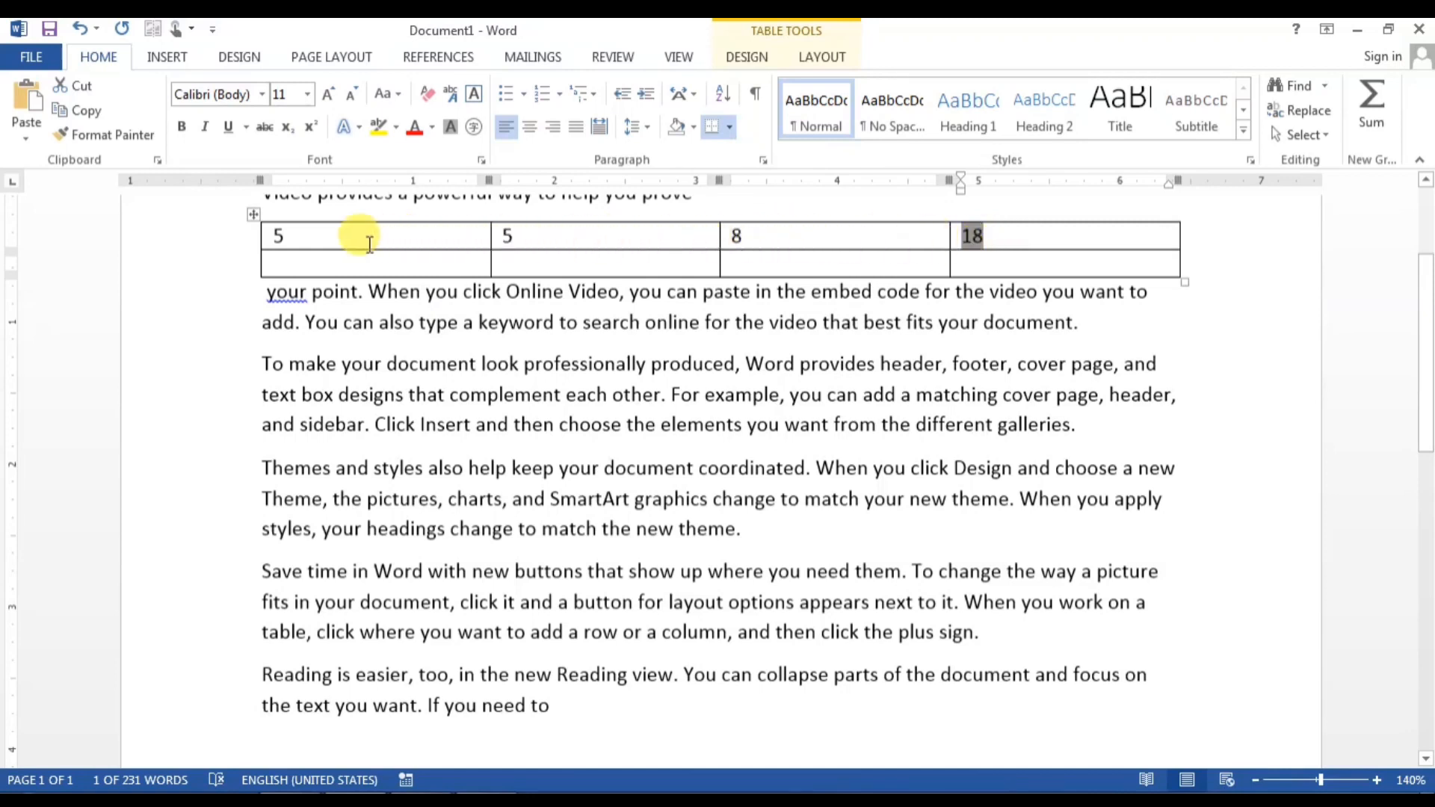
Step: Change row one's first cell to 15 and update the sum field to 28
click(266, 233)
click(277, 238)
text(1)
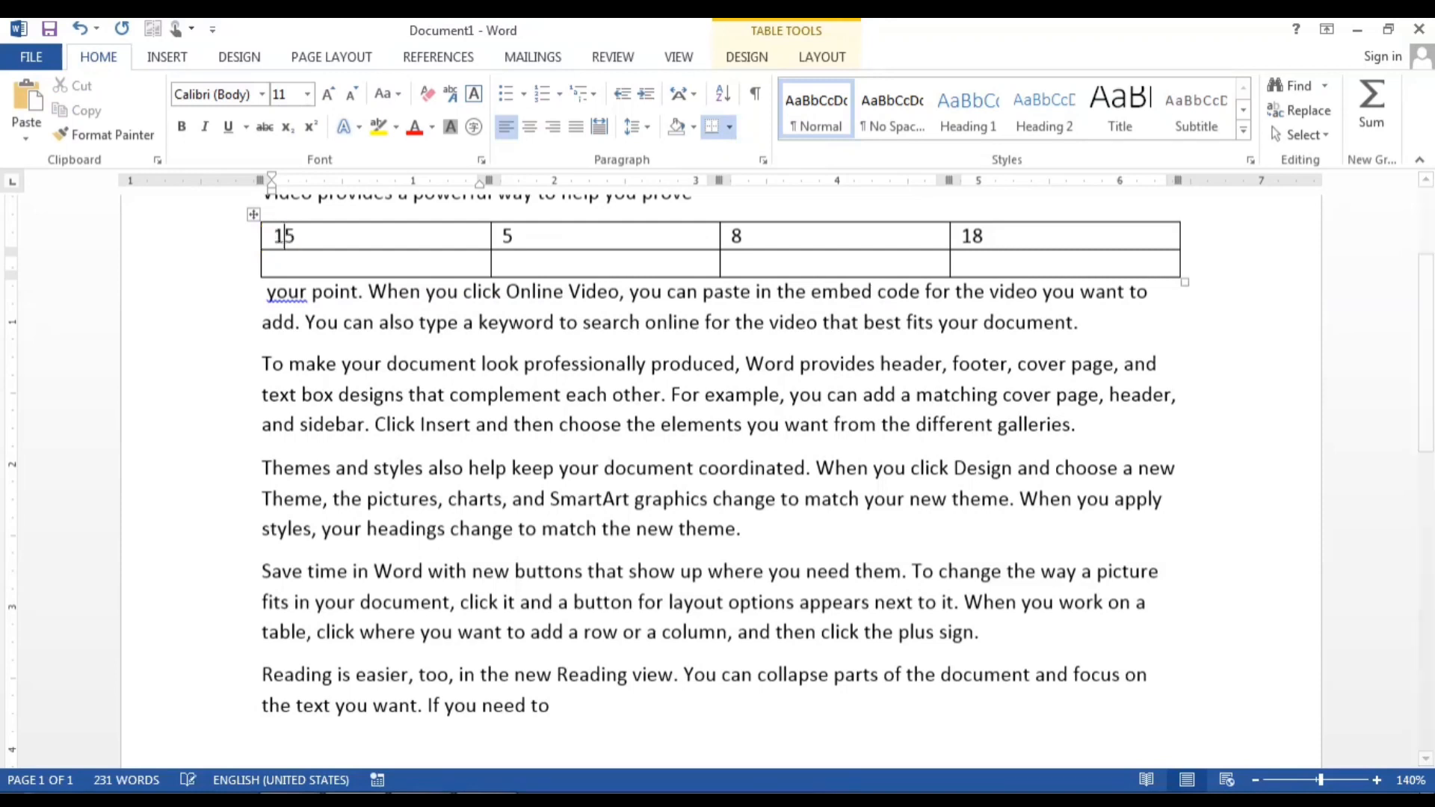
click(983, 237)
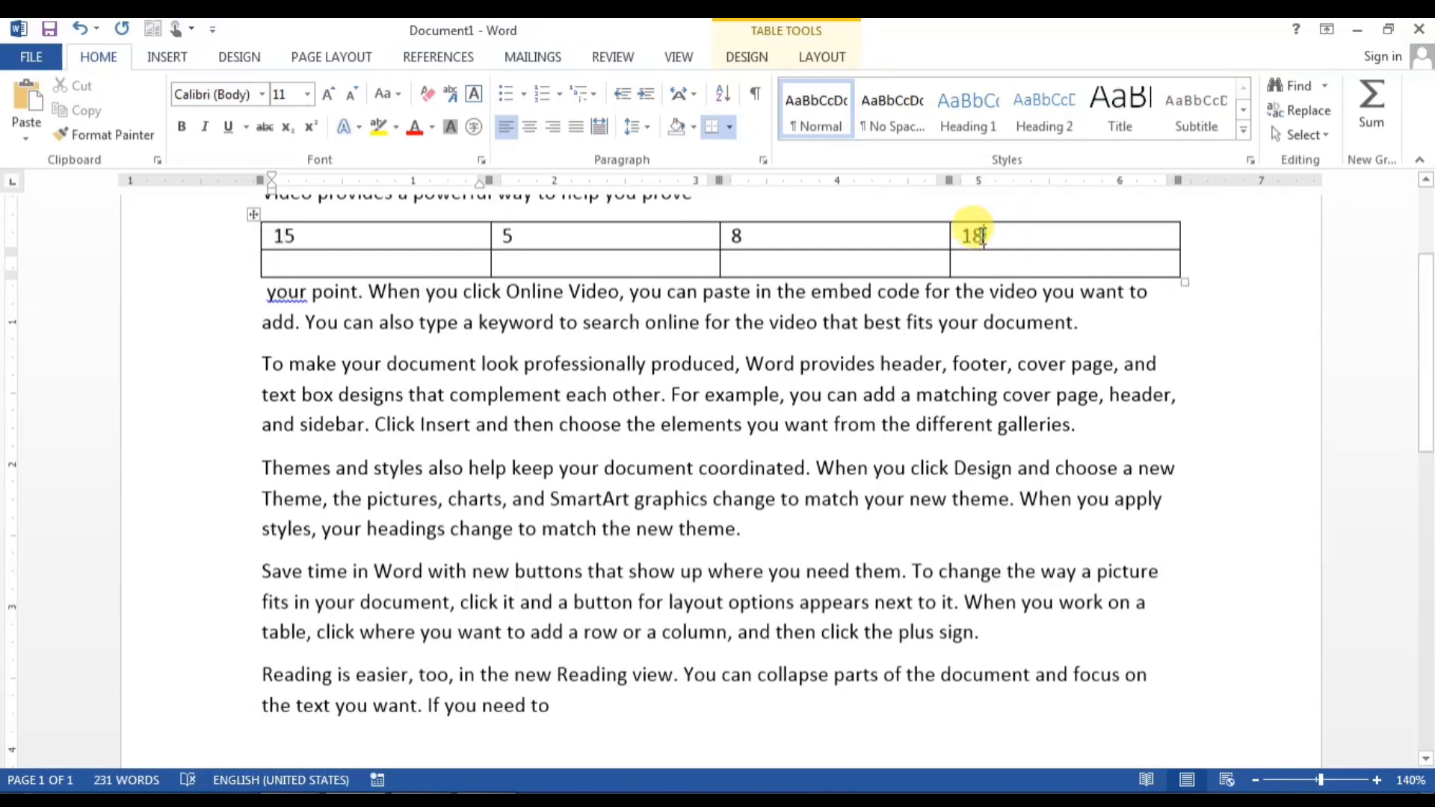
double_click(967, 236)
right_click(969, 236)
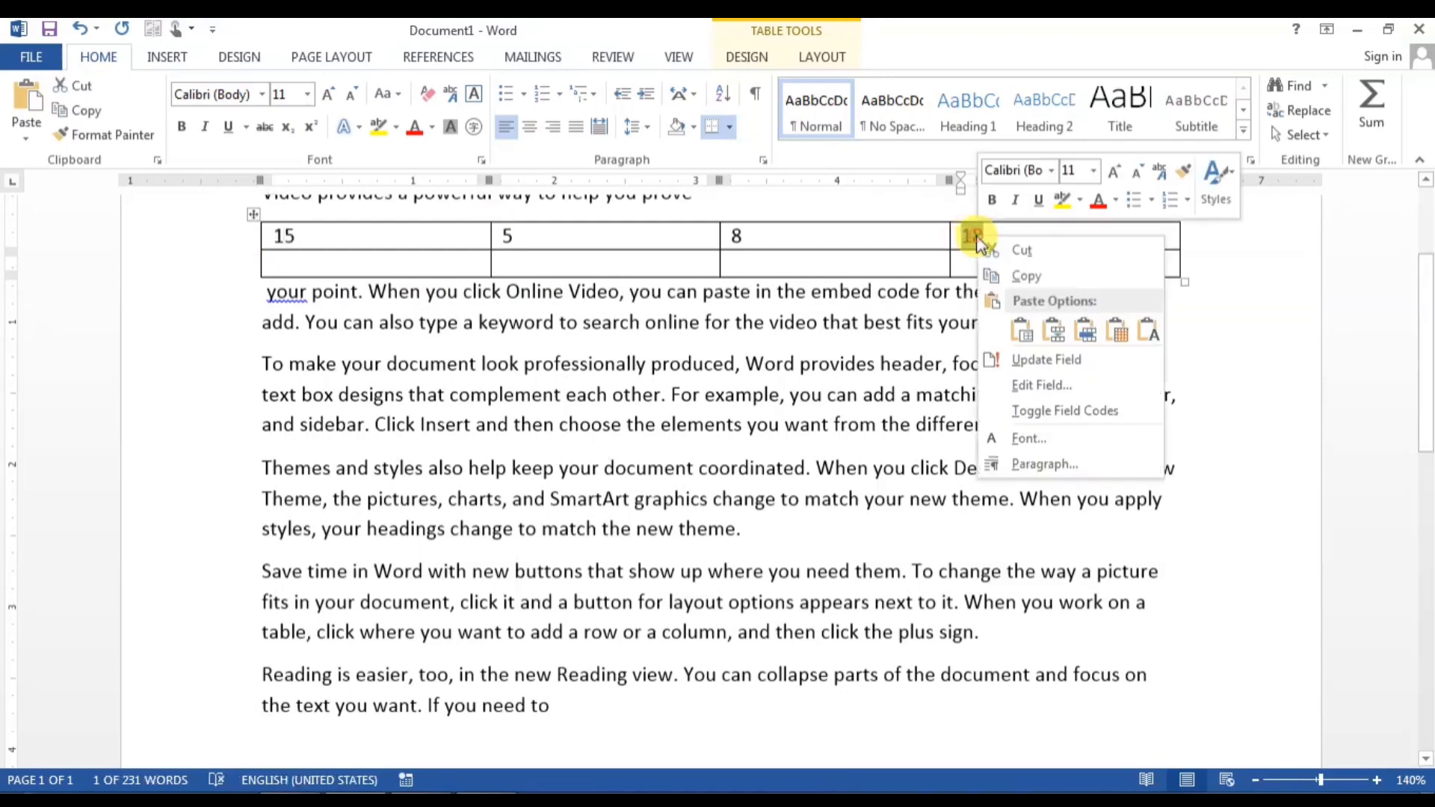
click(1058, 359)
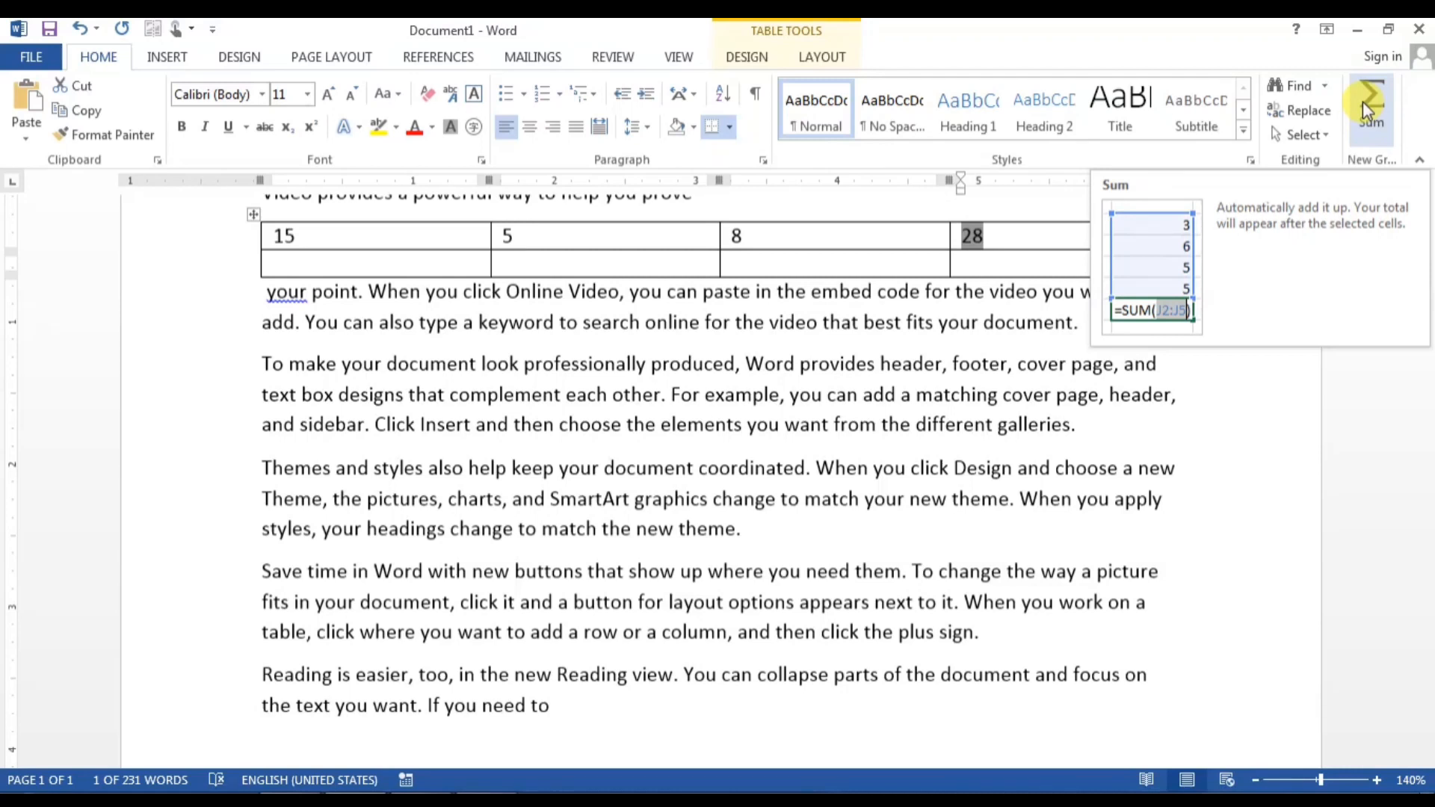
Step: Cut the table out of the document
right_click(255, 217)
click(295, 236)
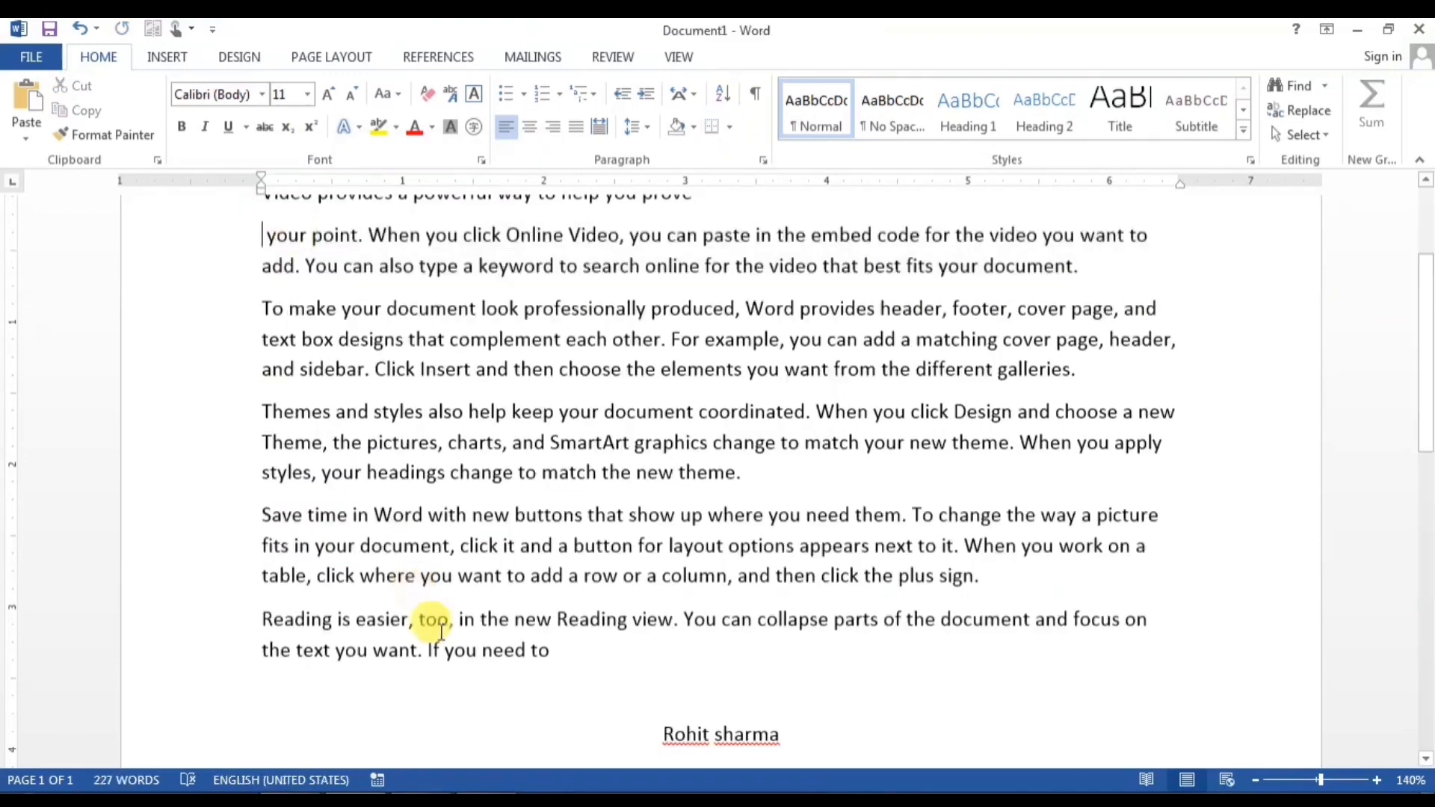
scroll(522, 679, down, 6)
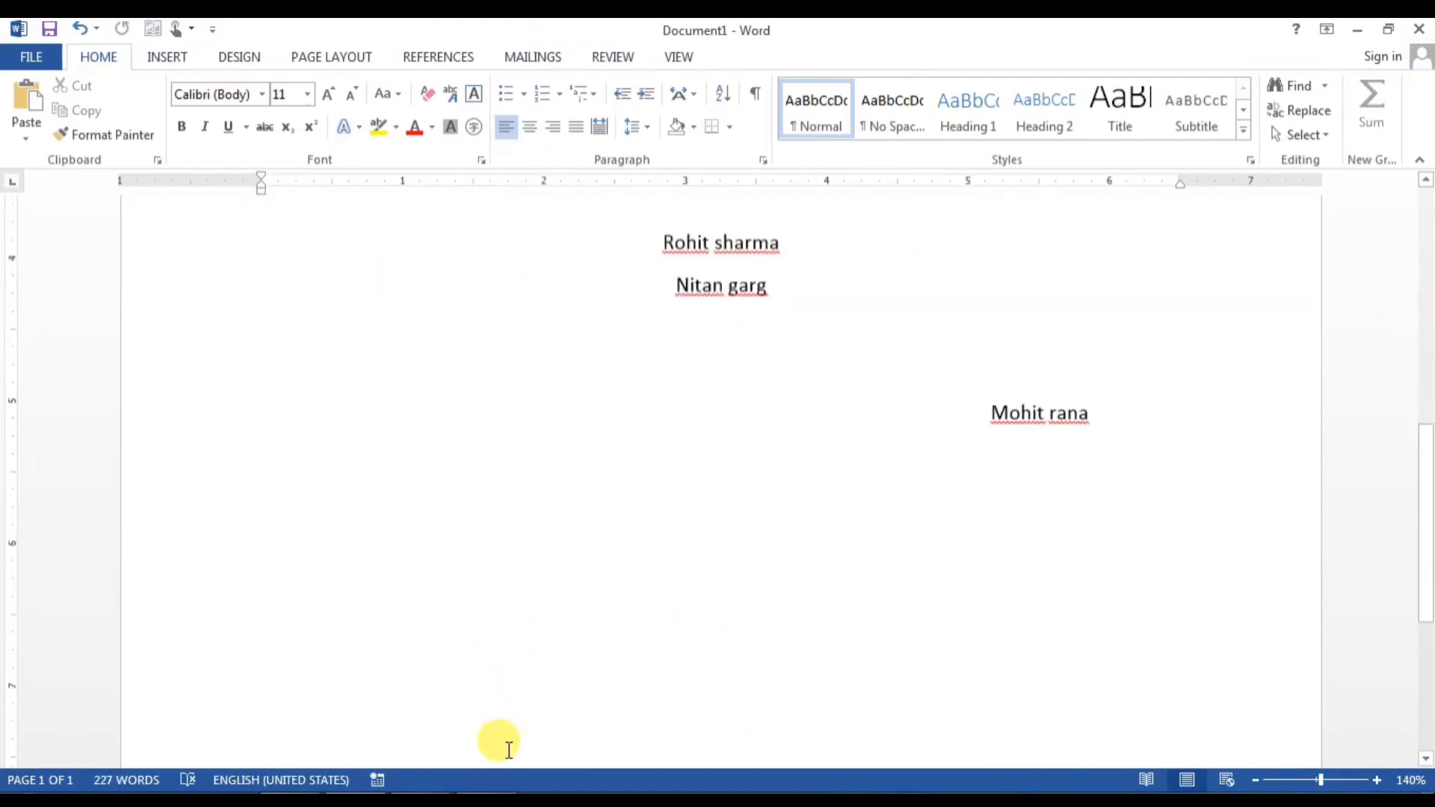
scroll(508, 750, up, 10)
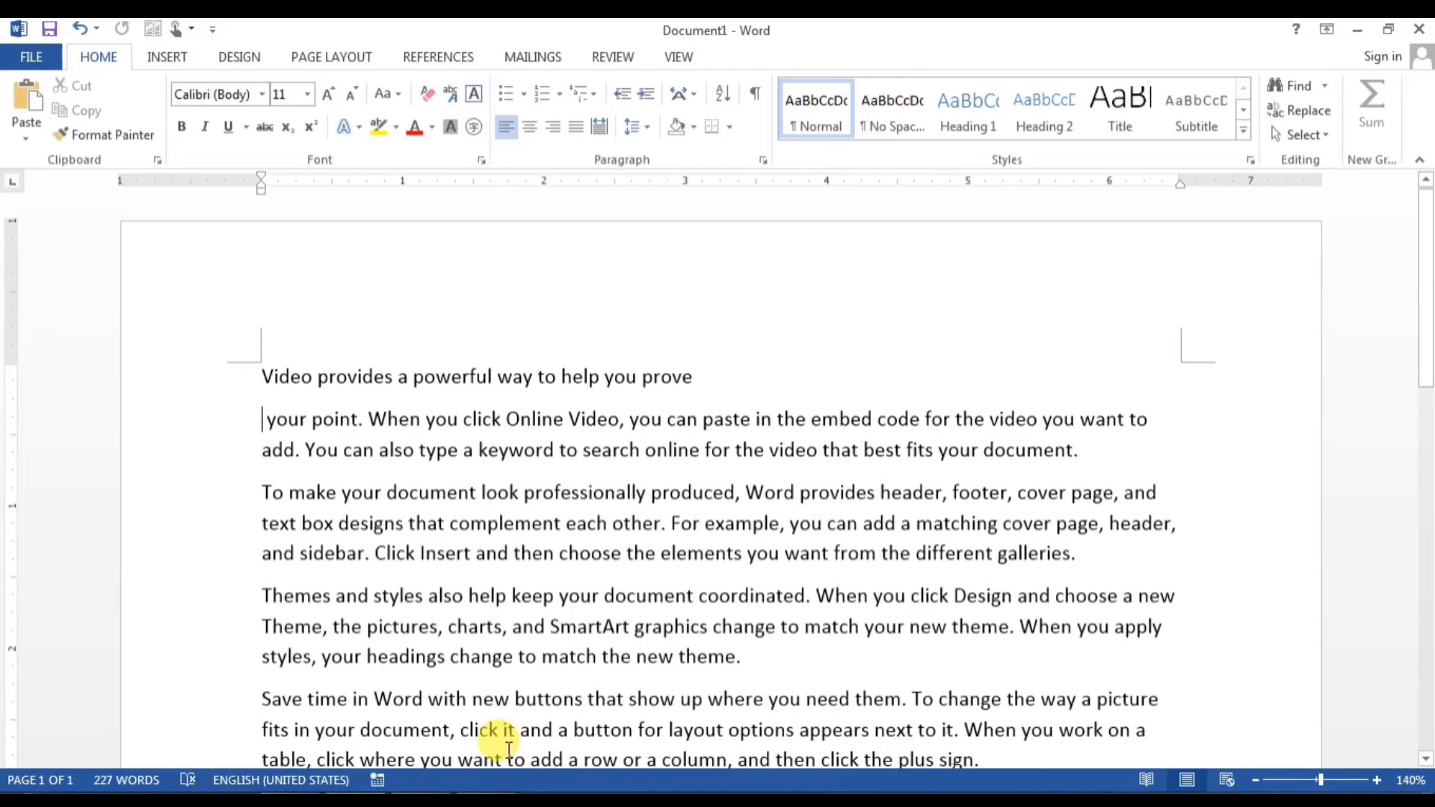
scroll(501, 744, down, 3)
scroll(497, 737, up, 3)
scroll(496, 733, down, 1)
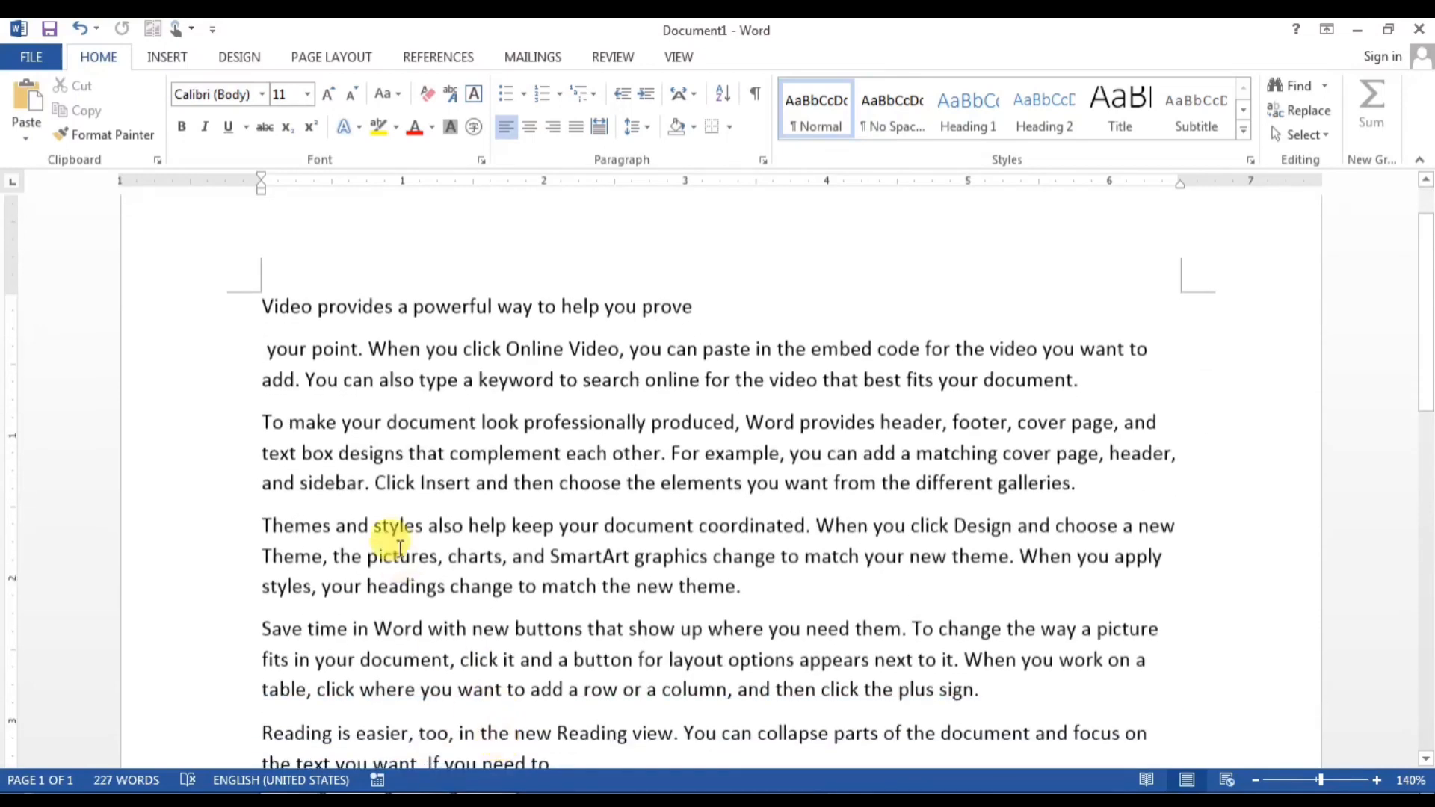
Step: Copy a vertical text block, paste it keeping source formatting, then undo the paste
mouse_move(256, 298)
drag(256, 298, 416, 692)
right_click(368, 324)
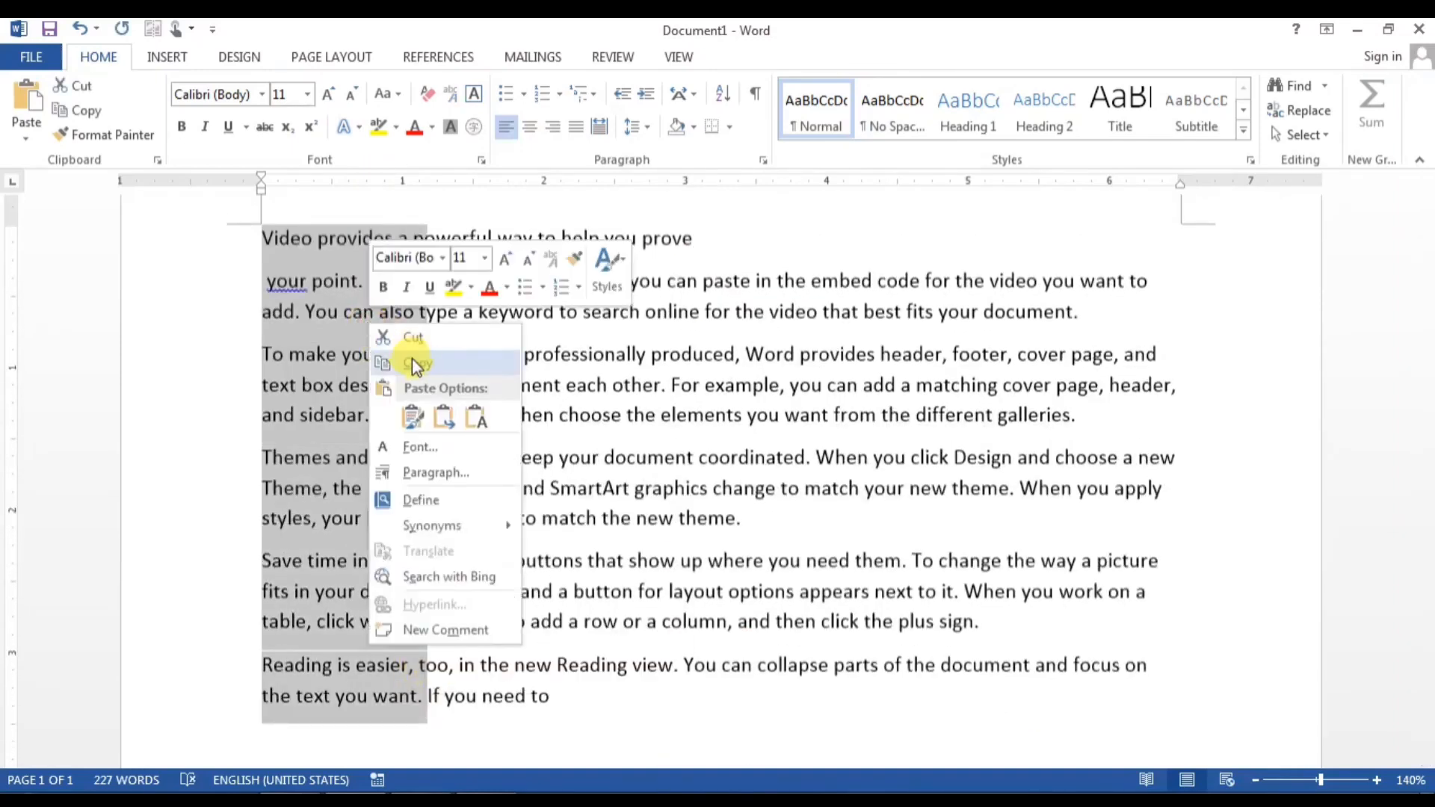
click(414, 364)
scroll(396, 568, down, 3)
click(364, 640)
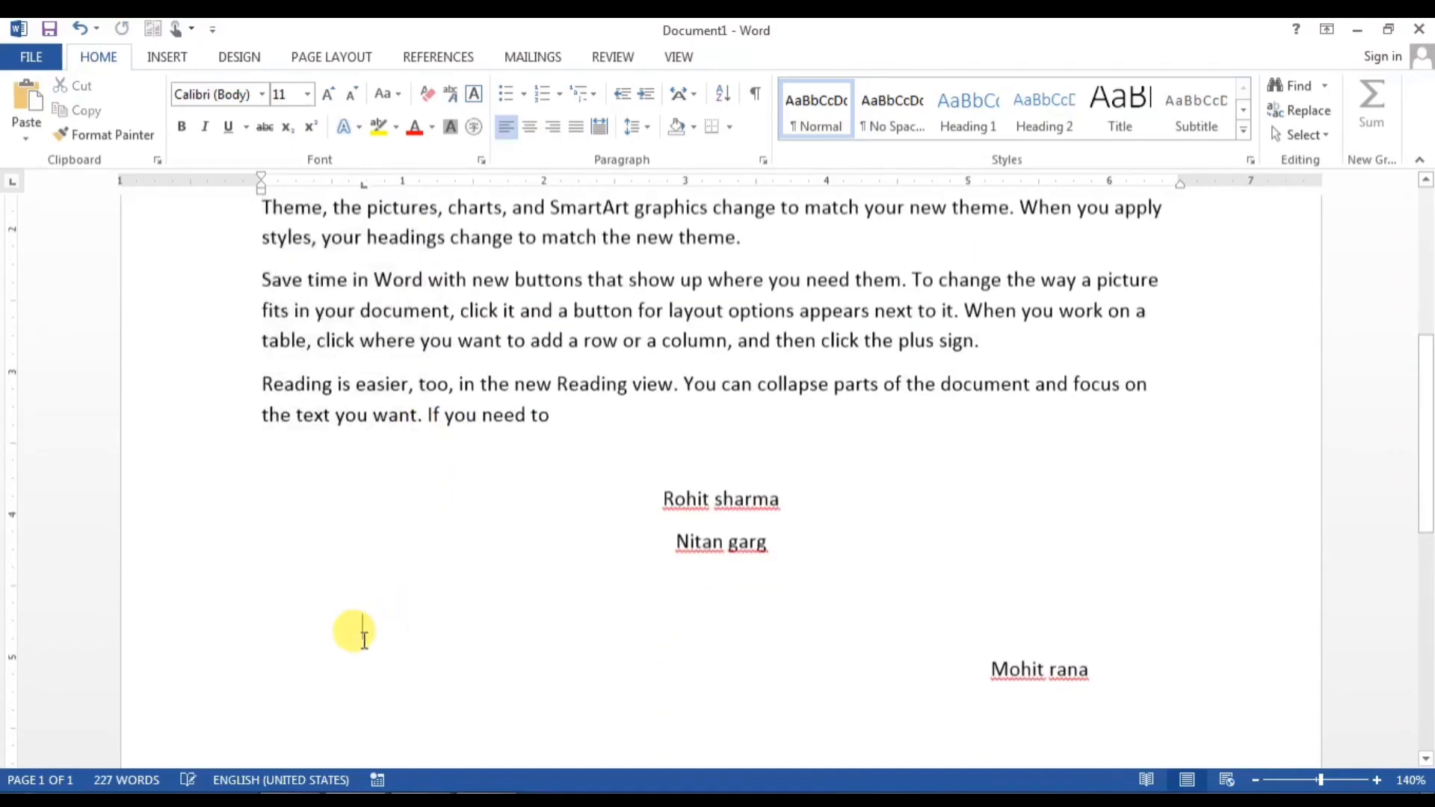
right_click(364, 627)
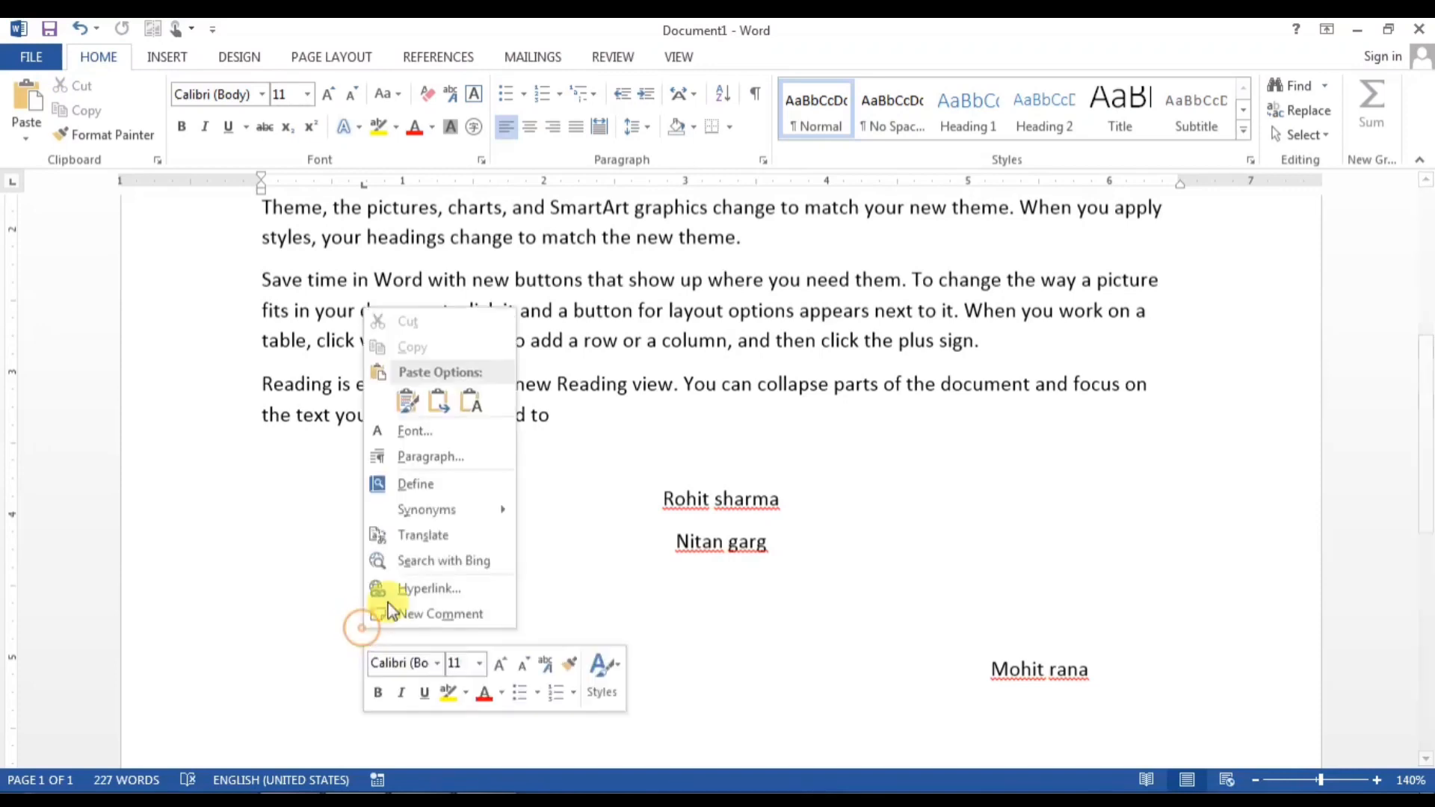
click(411, 398)
scroll(445, 576, down, 5)
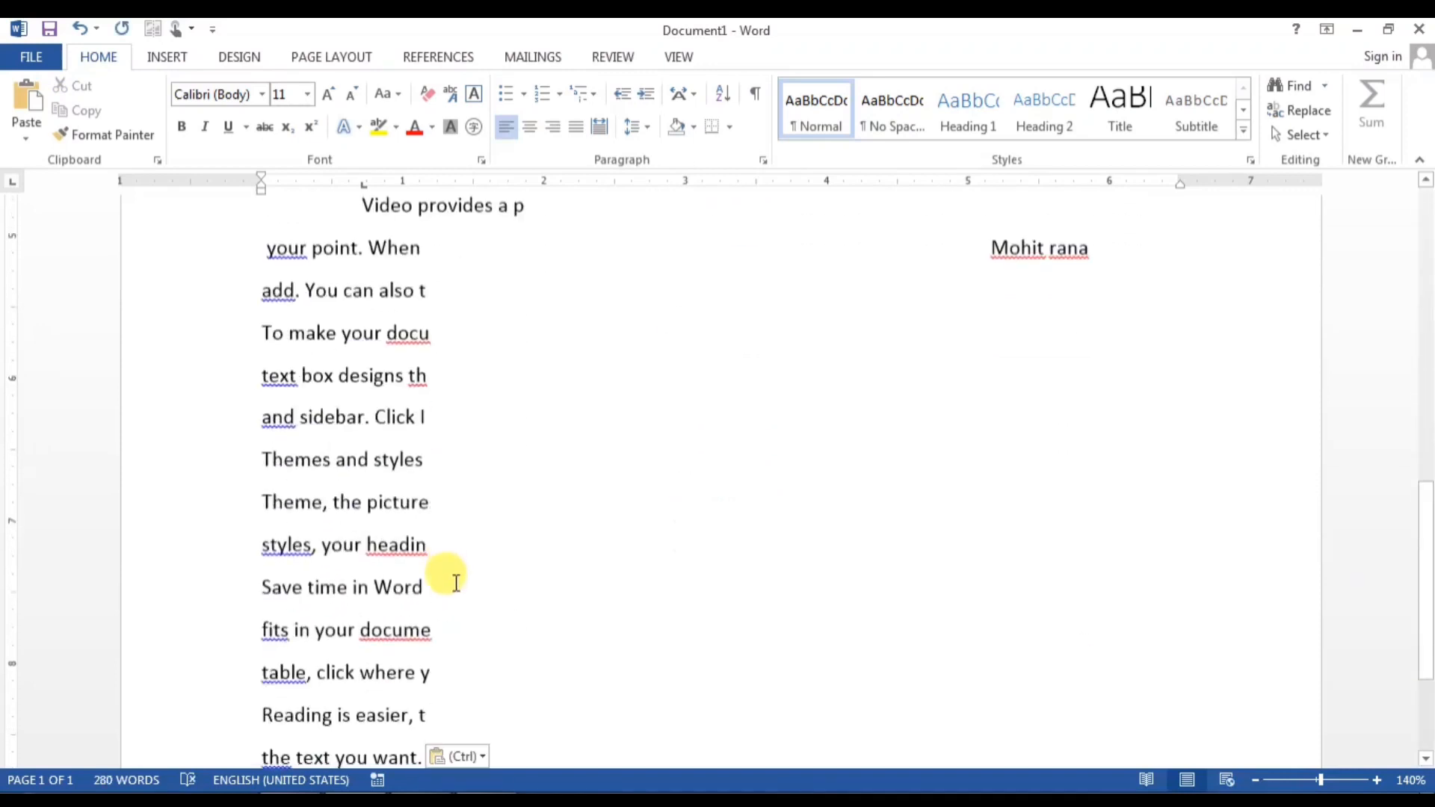
scroll(456, 583, up, 2)
key(ctrl+z)
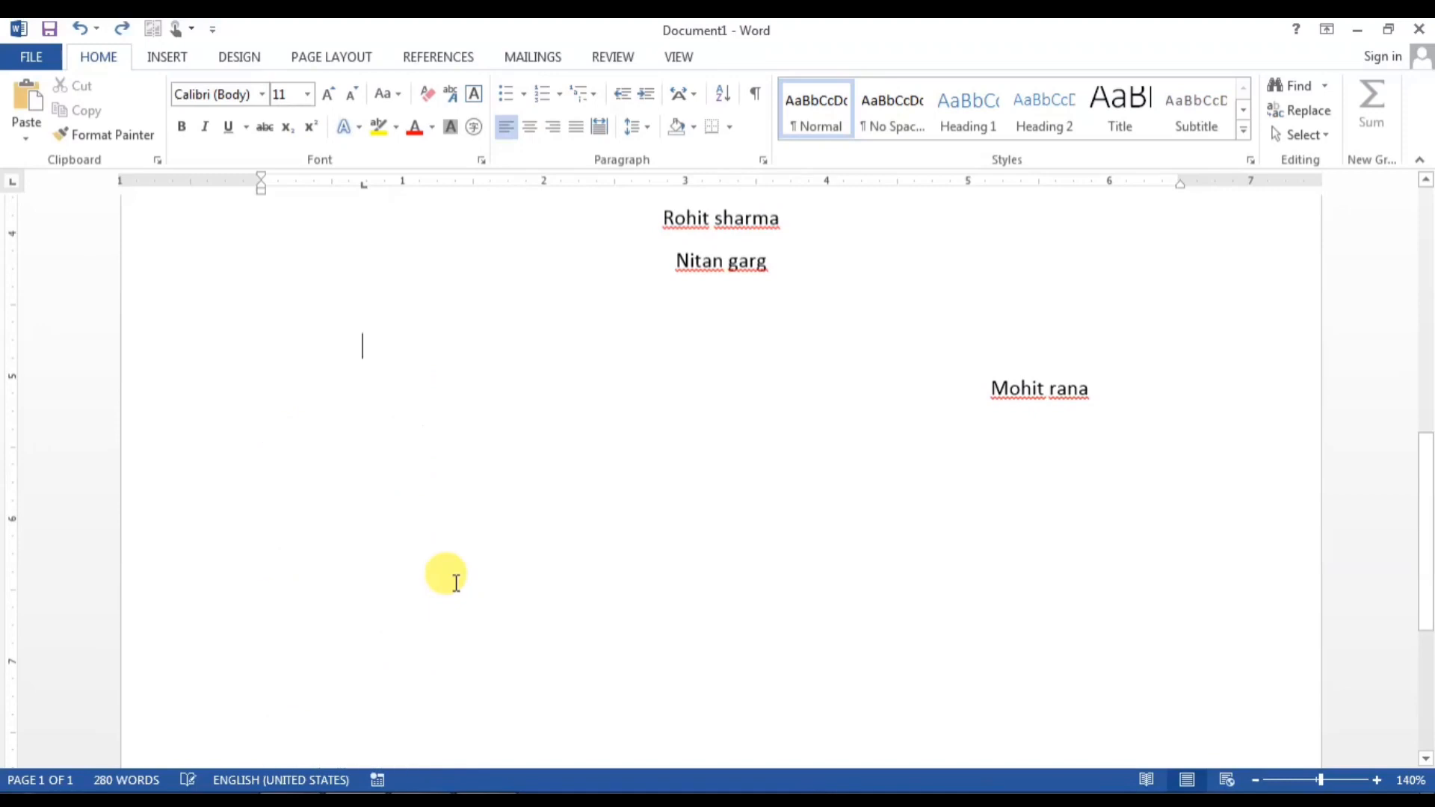
Step: Delete the three name lines and every paragraph from Themes to the end
scroll(456, 583, up, 4)
drag(635, 497, 1155, 713)
key(Delete)
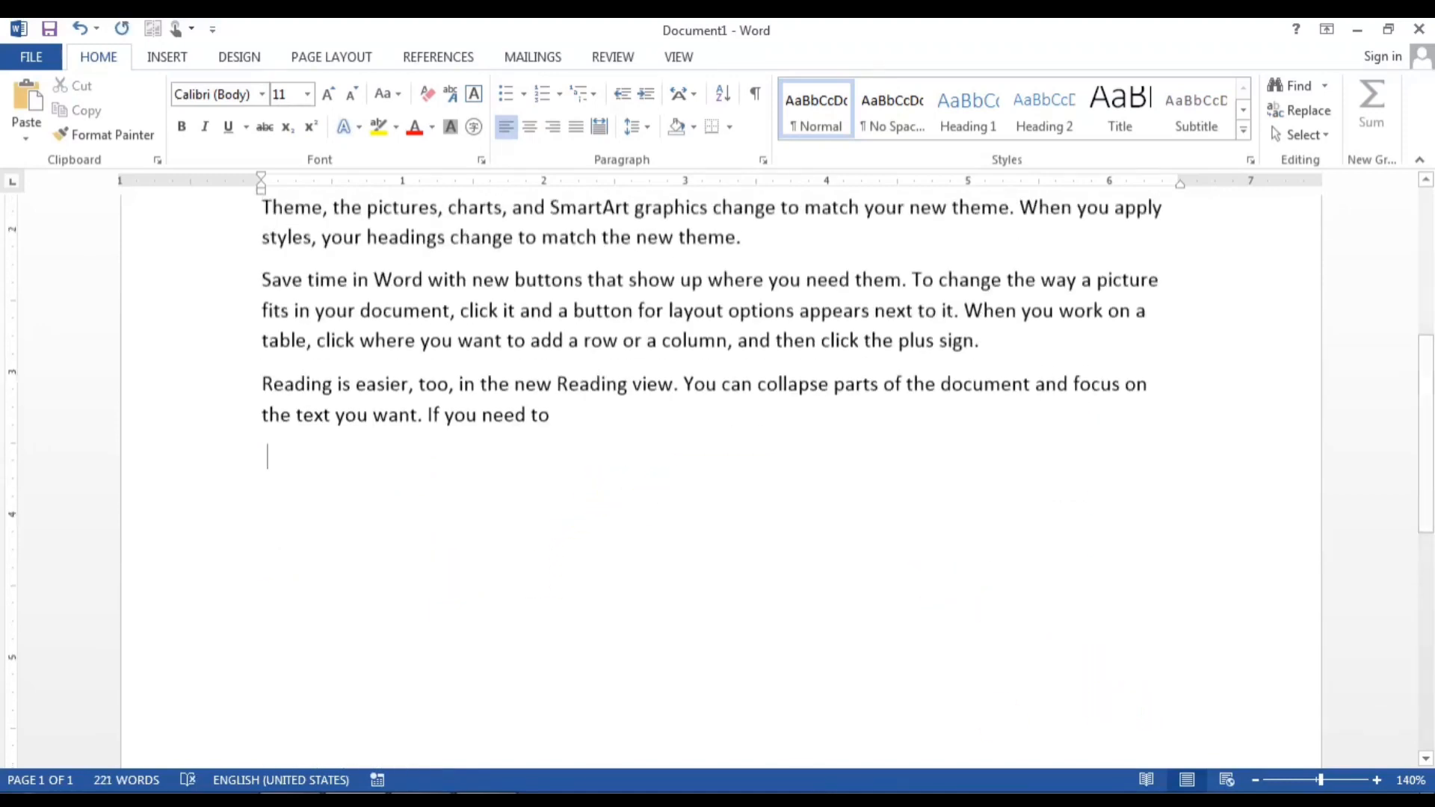
scroll(721, 482, up, 5)
scroll(523, 755, down, 1)
drag(616, 734, 144, 467)
key(Delete)
scroll(682, 430, up, 2)
Step: Select all three remaining sample paragraphs
click(783, 447)
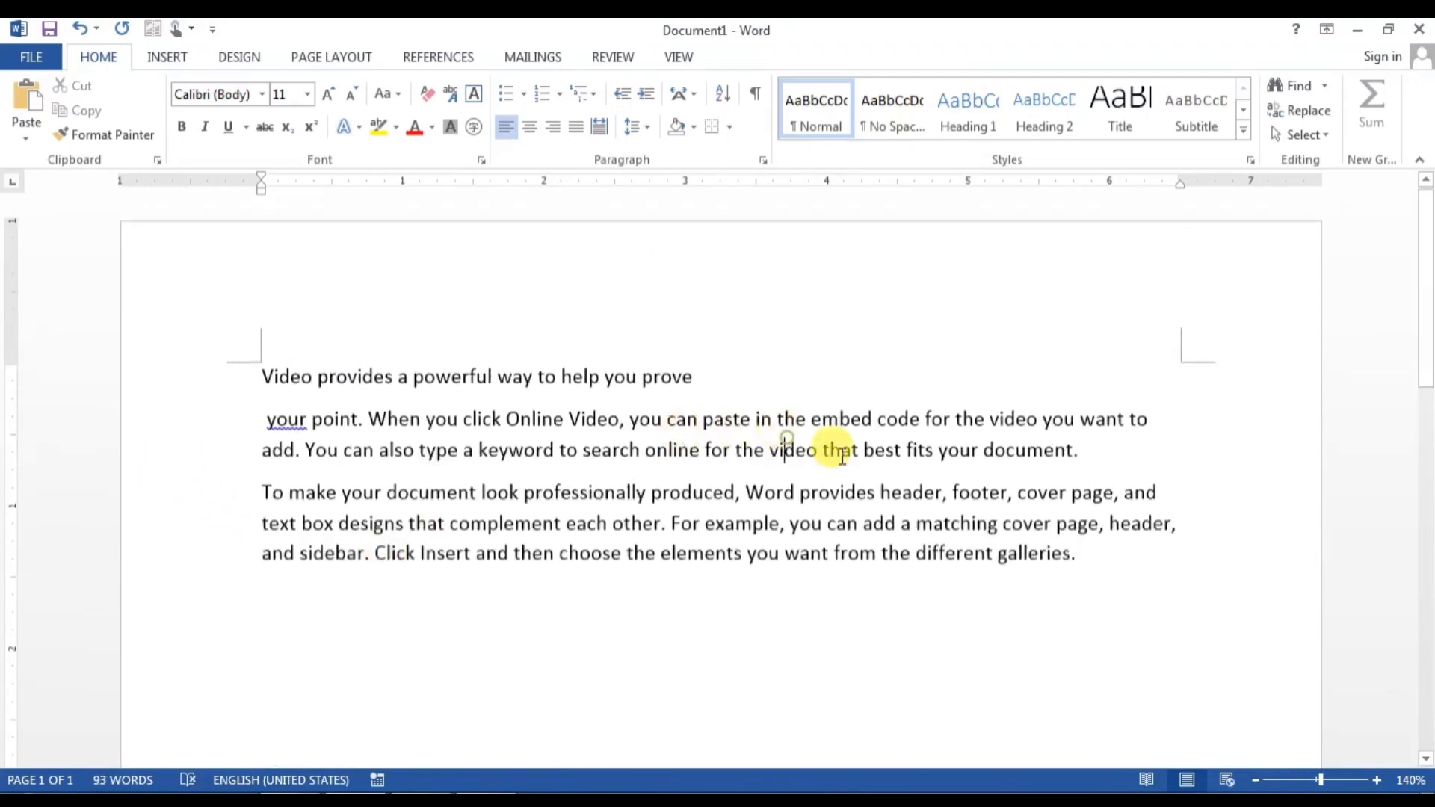
text(rtyrty)
key(ctrl+z)
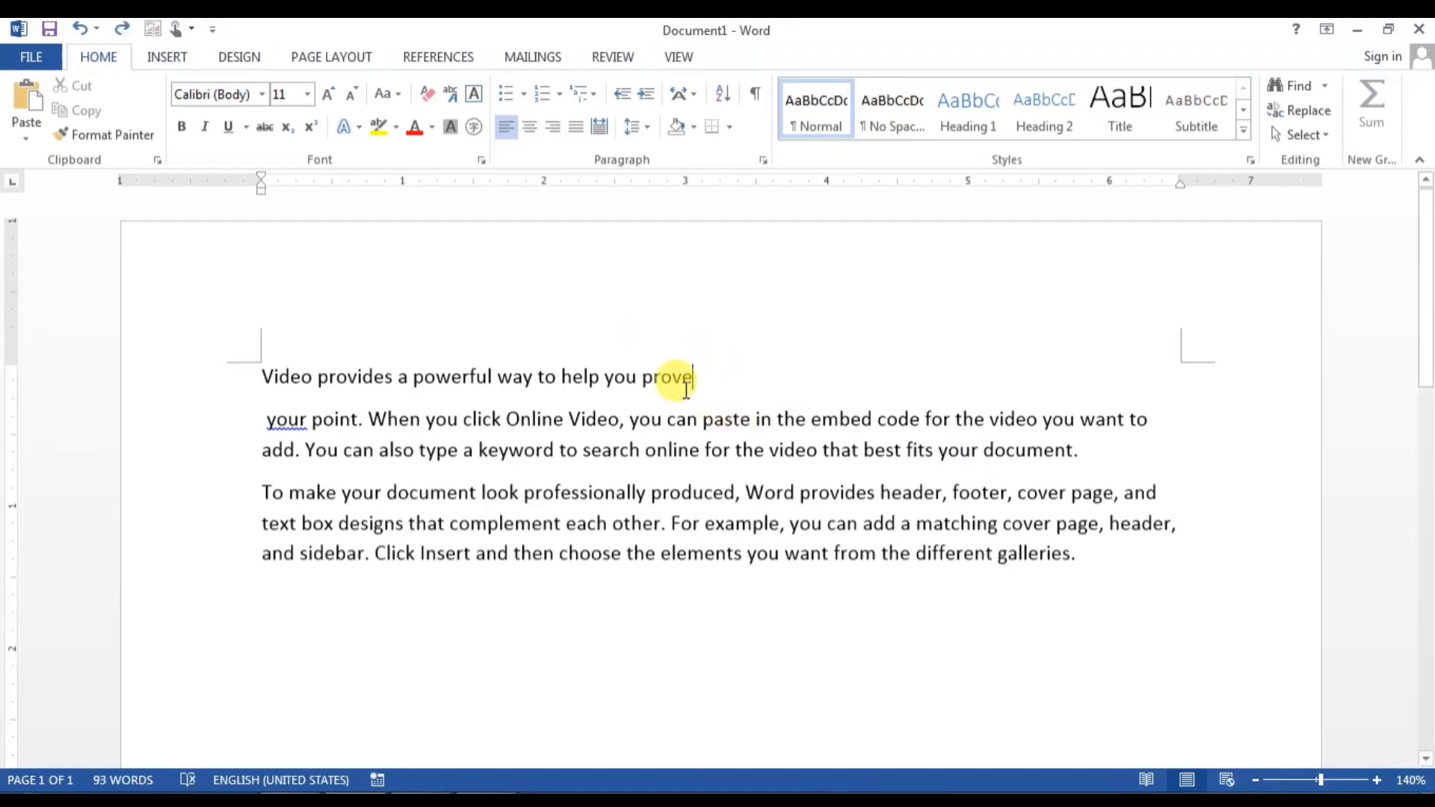
drag(1093, 562, 256, 375)
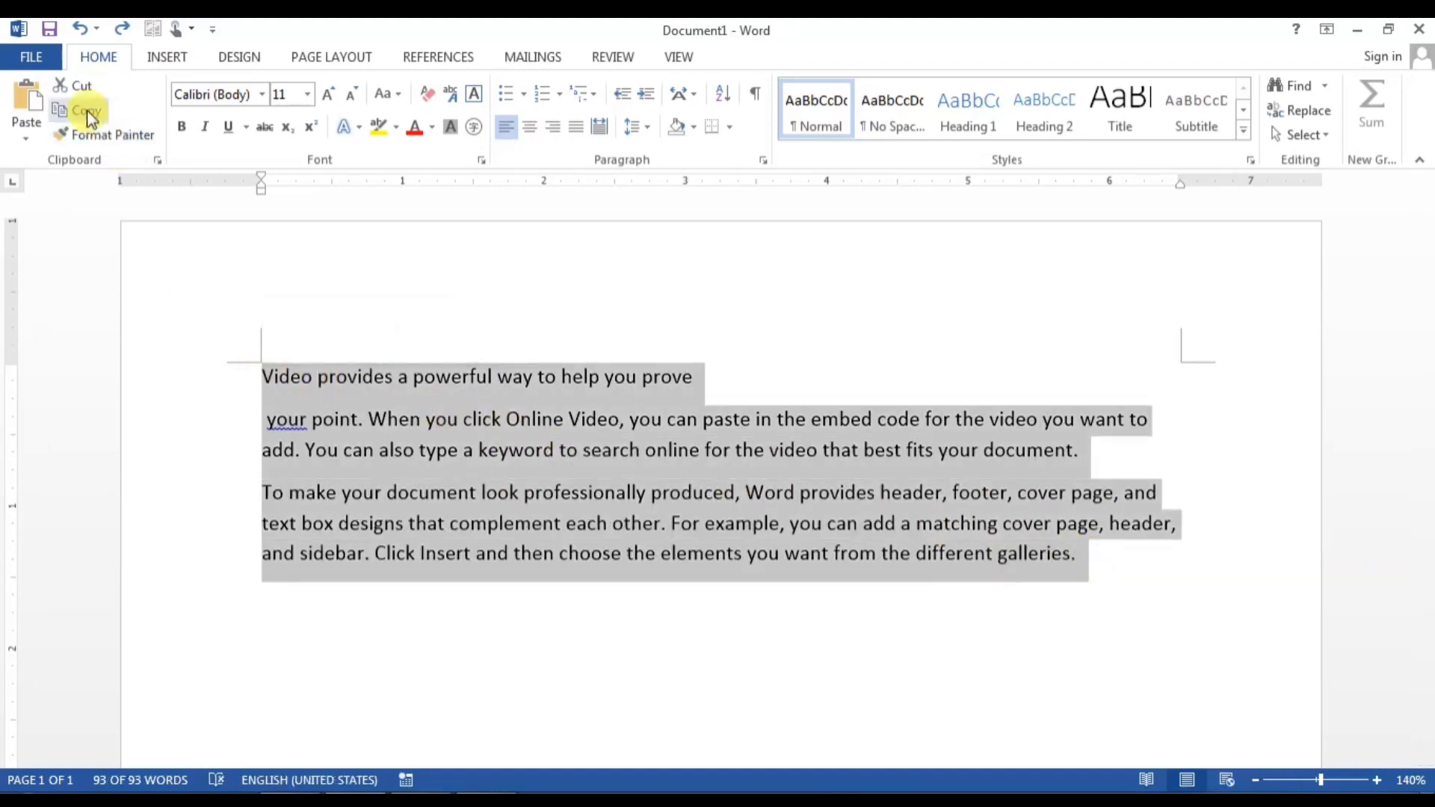
Step: Paste the selected paragraphs through Paste Special as Picture (Enhanced Metafile)
click(26, 133)
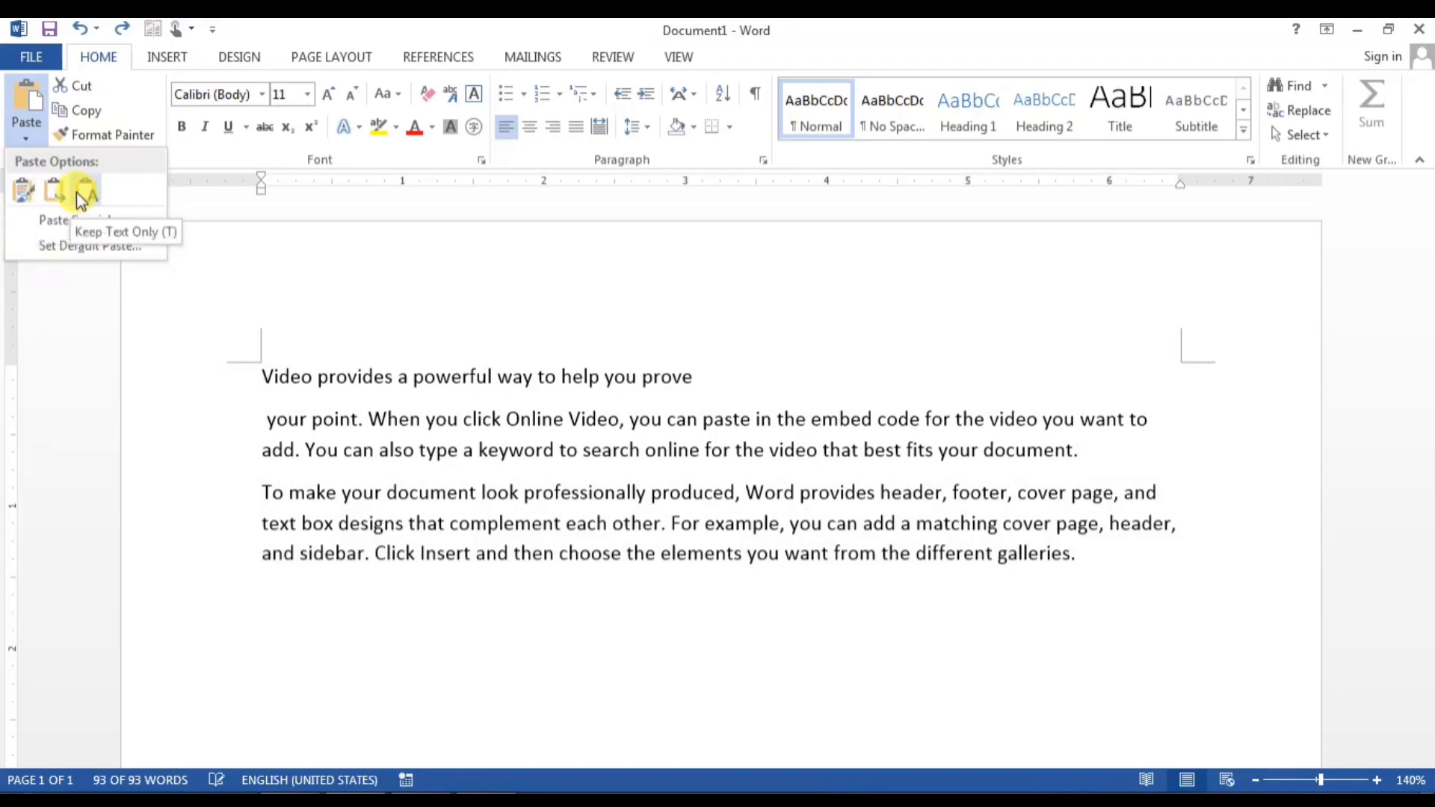
click(72, 219)
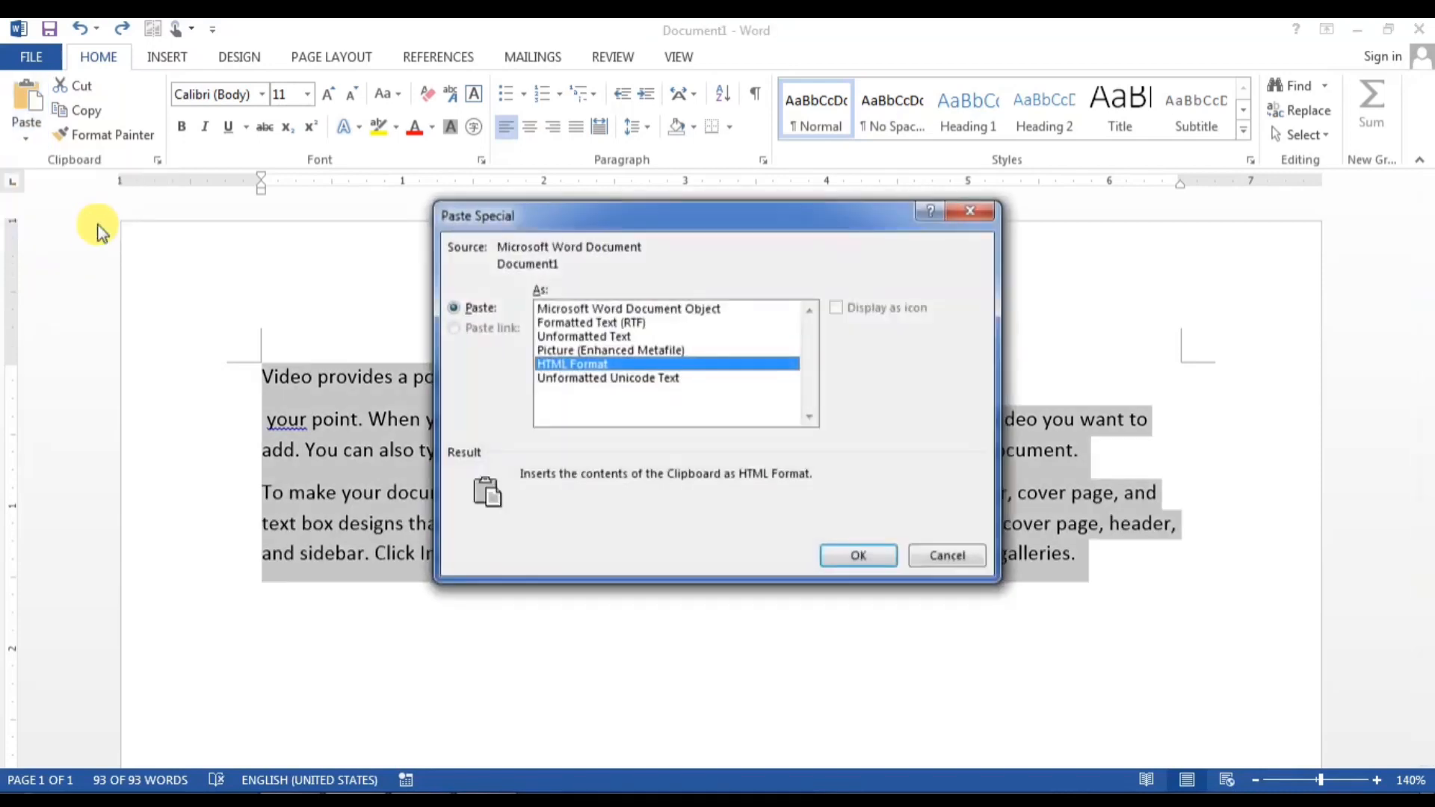
click(594, 350)
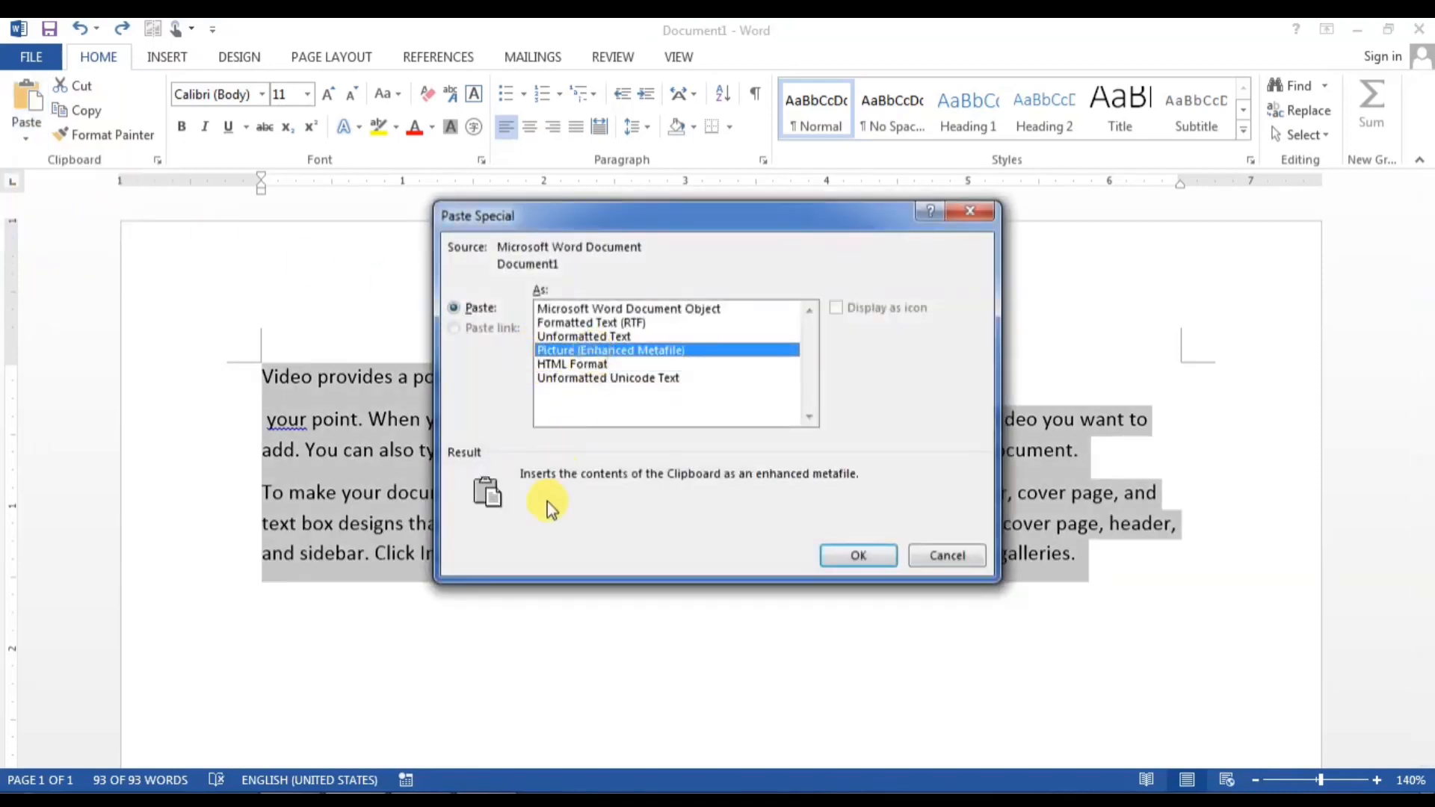
click(859, 556)
Step: Give the text picture a text-wrapping style and nudge it down and right
click(541, 417)
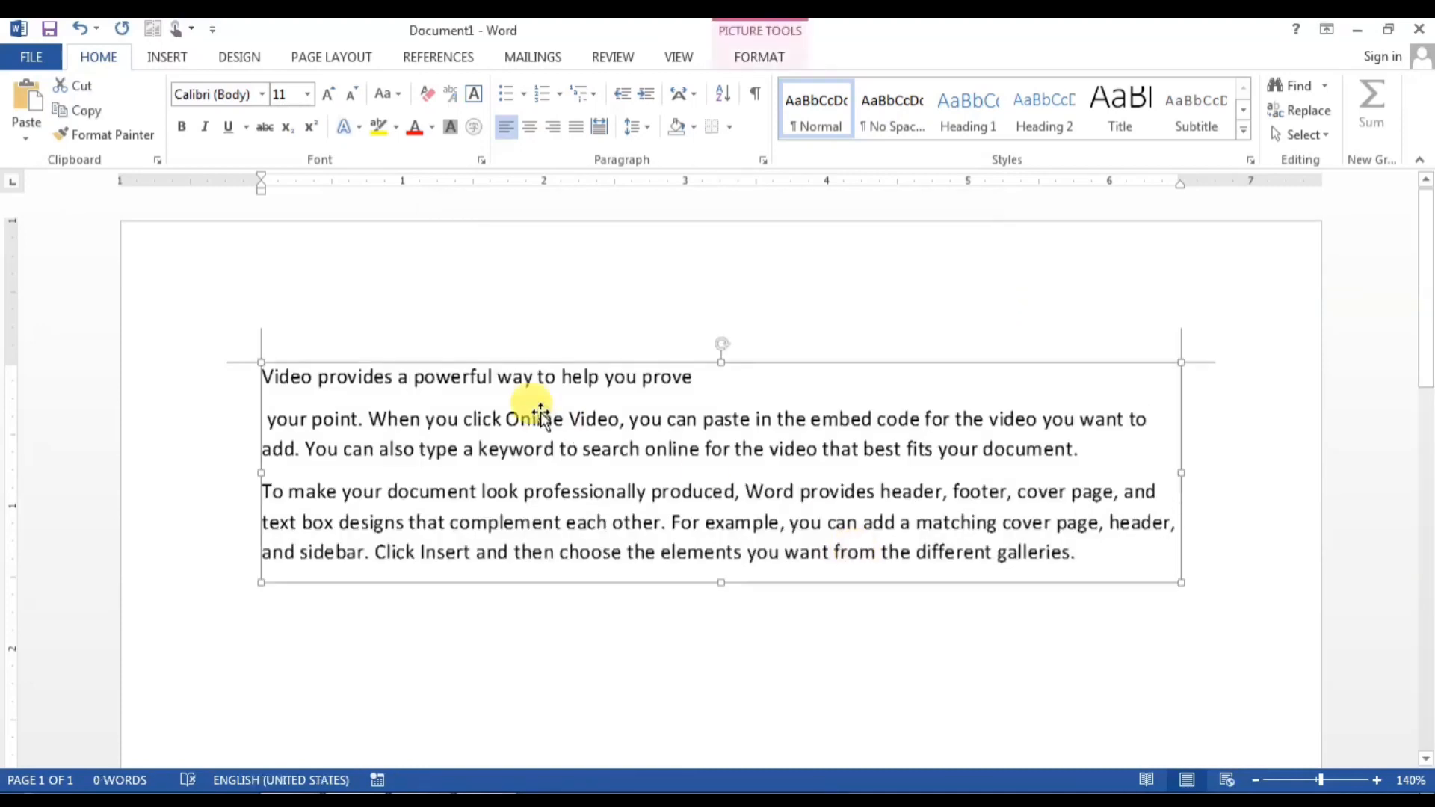
double_click(576, 439)
click(985, 116)
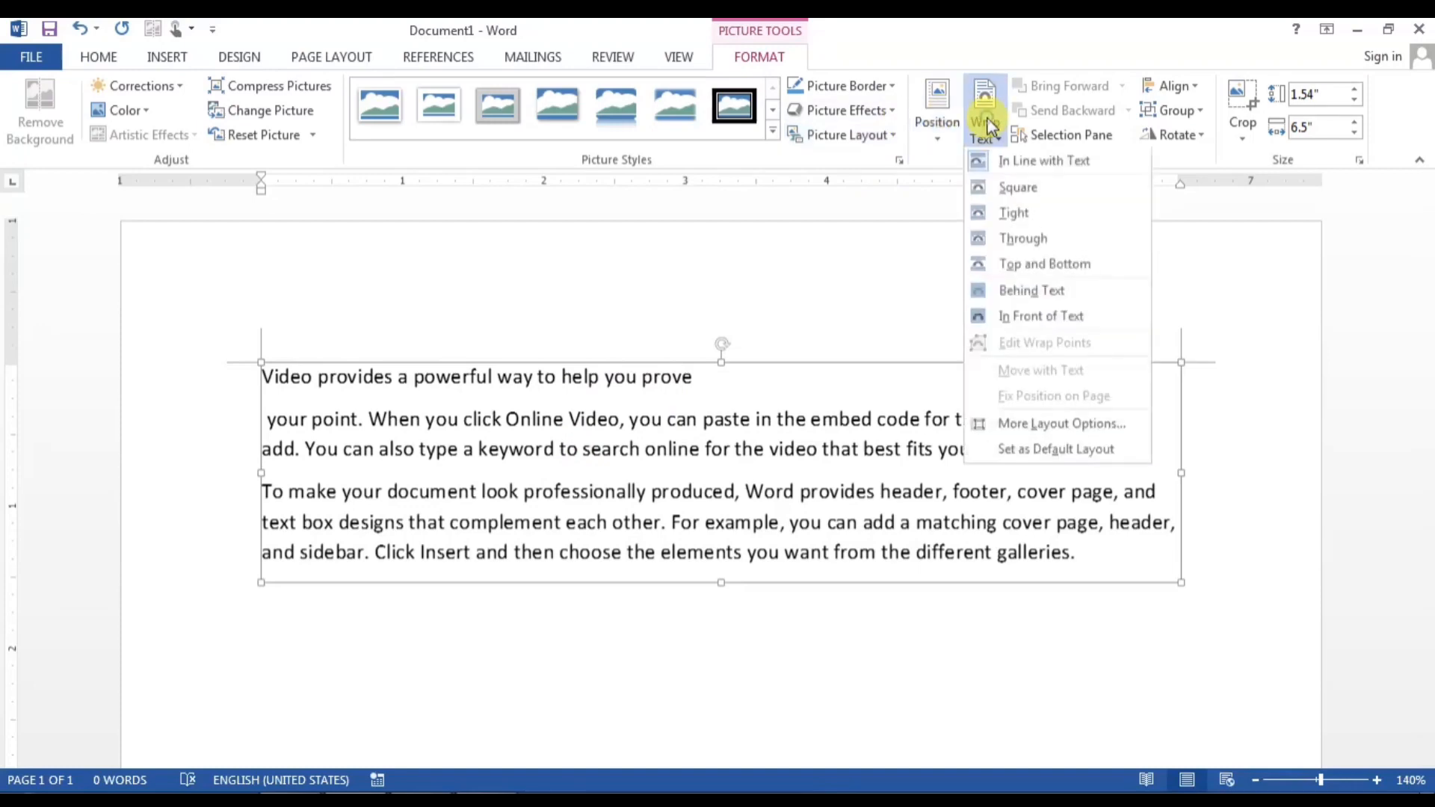
click(1005, 213)
drag(711, 397, 644, 486)
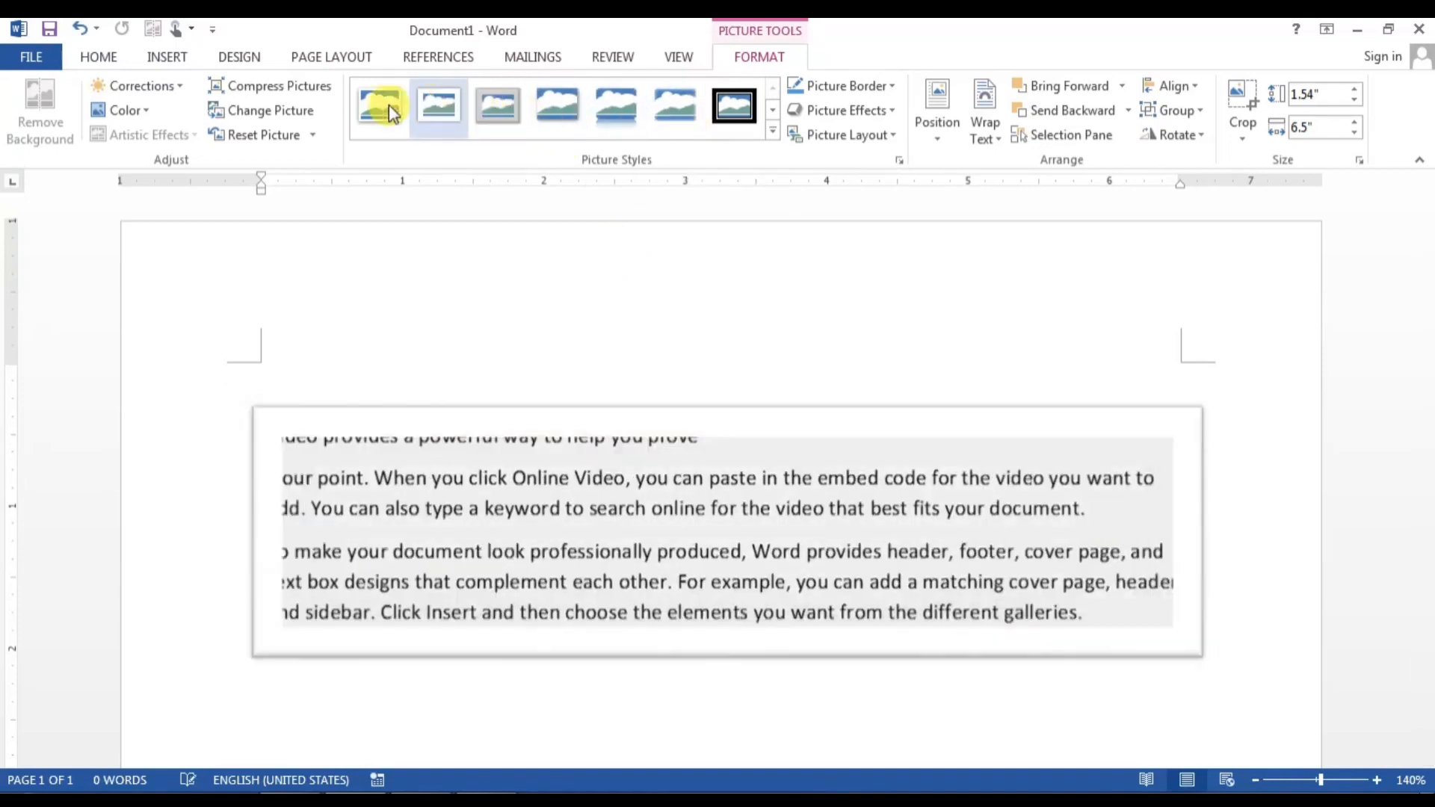
Step: Apply the Center Shadow Rectangle picture style, then delete the picture
click(771, 133)
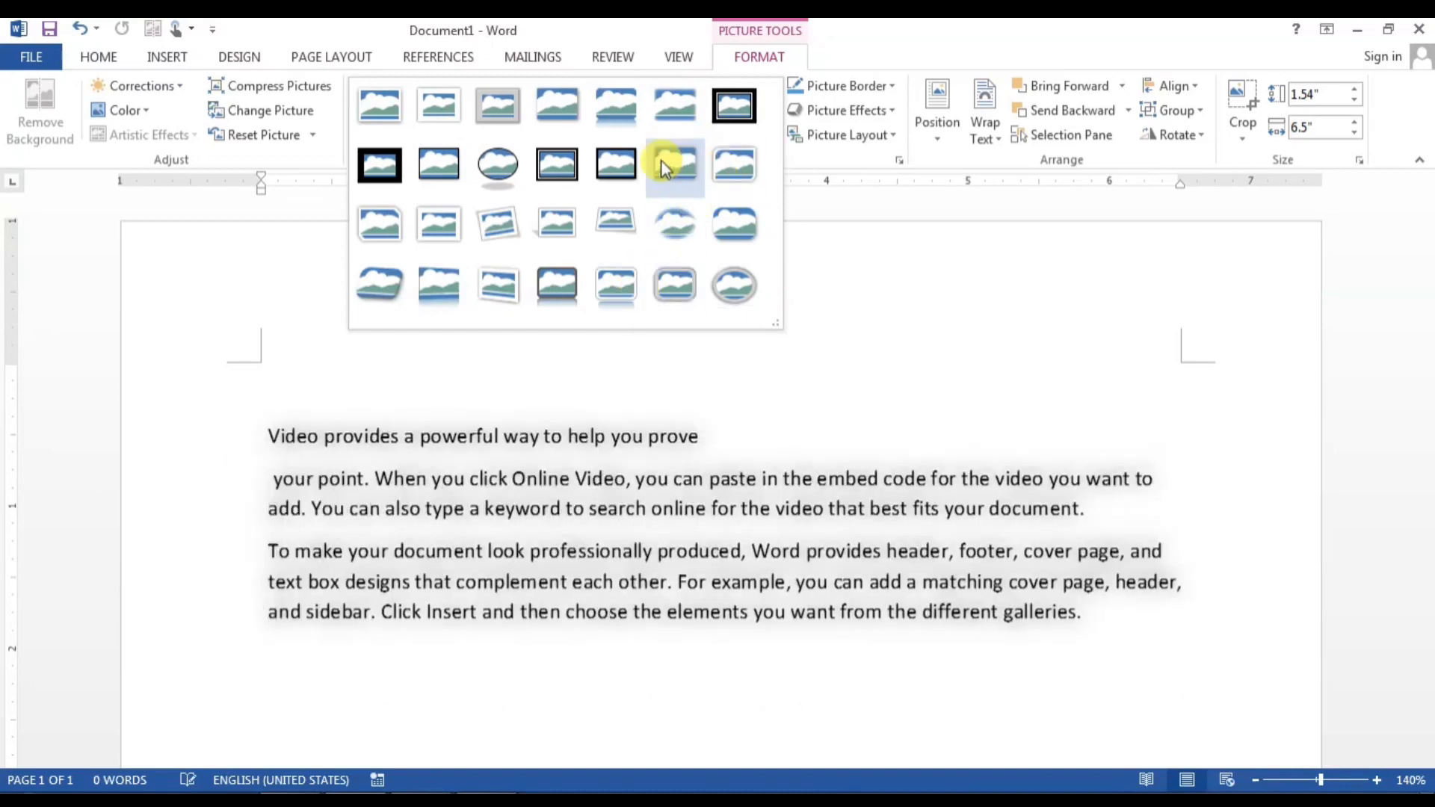
click(693, 170)
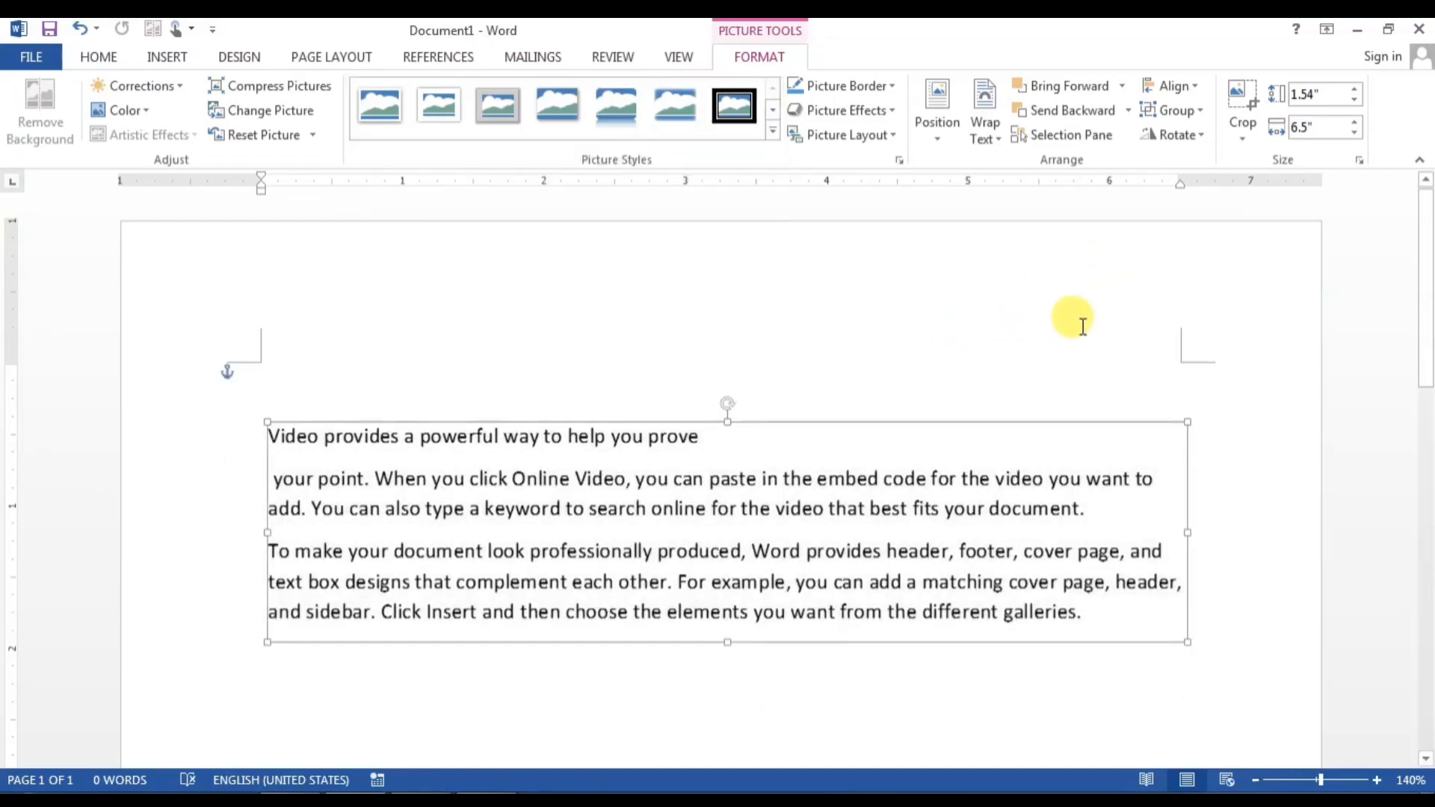
key(Delete)
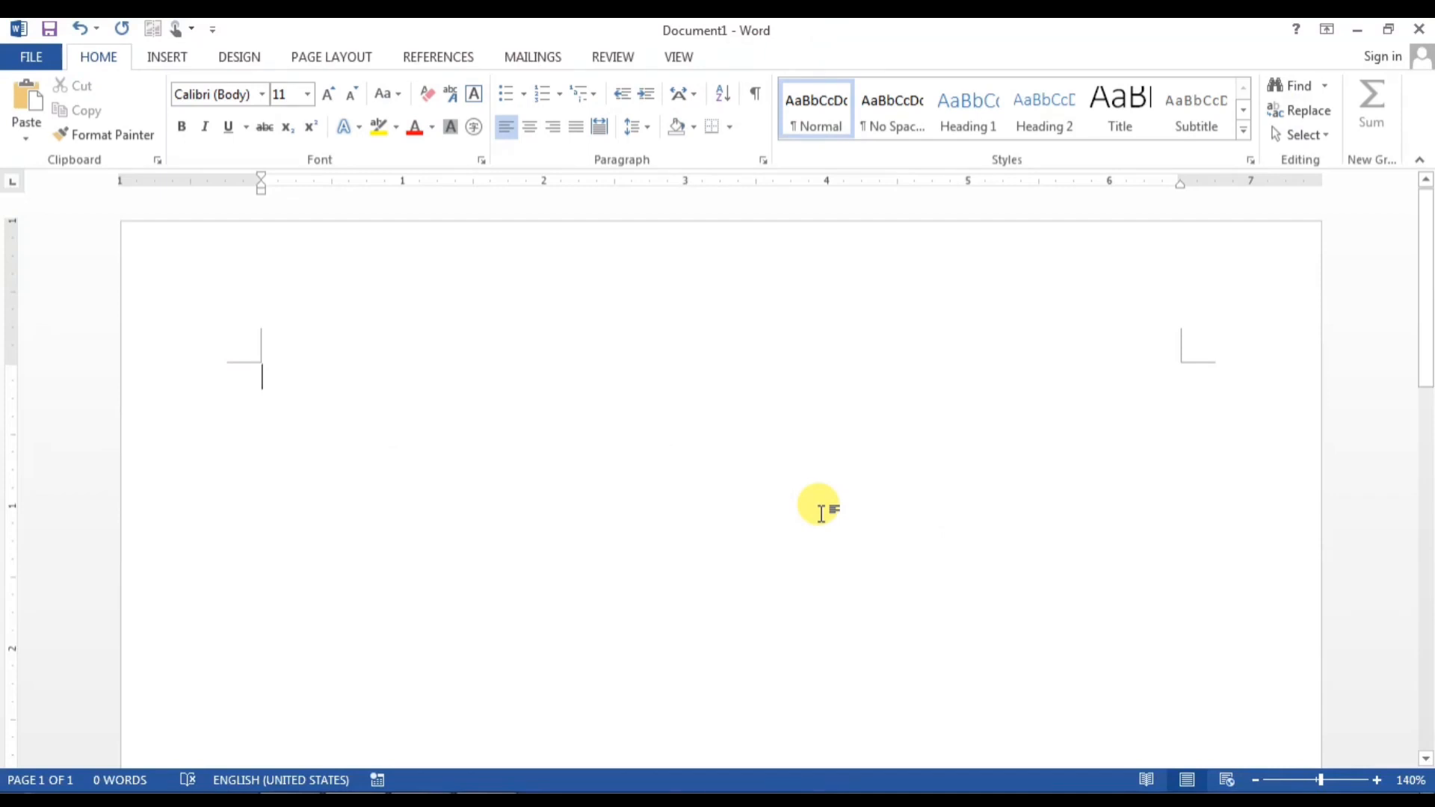
Step: Insert =rand() sample text, delete it all, then show Excel 2013's jump list from Start
text(=)
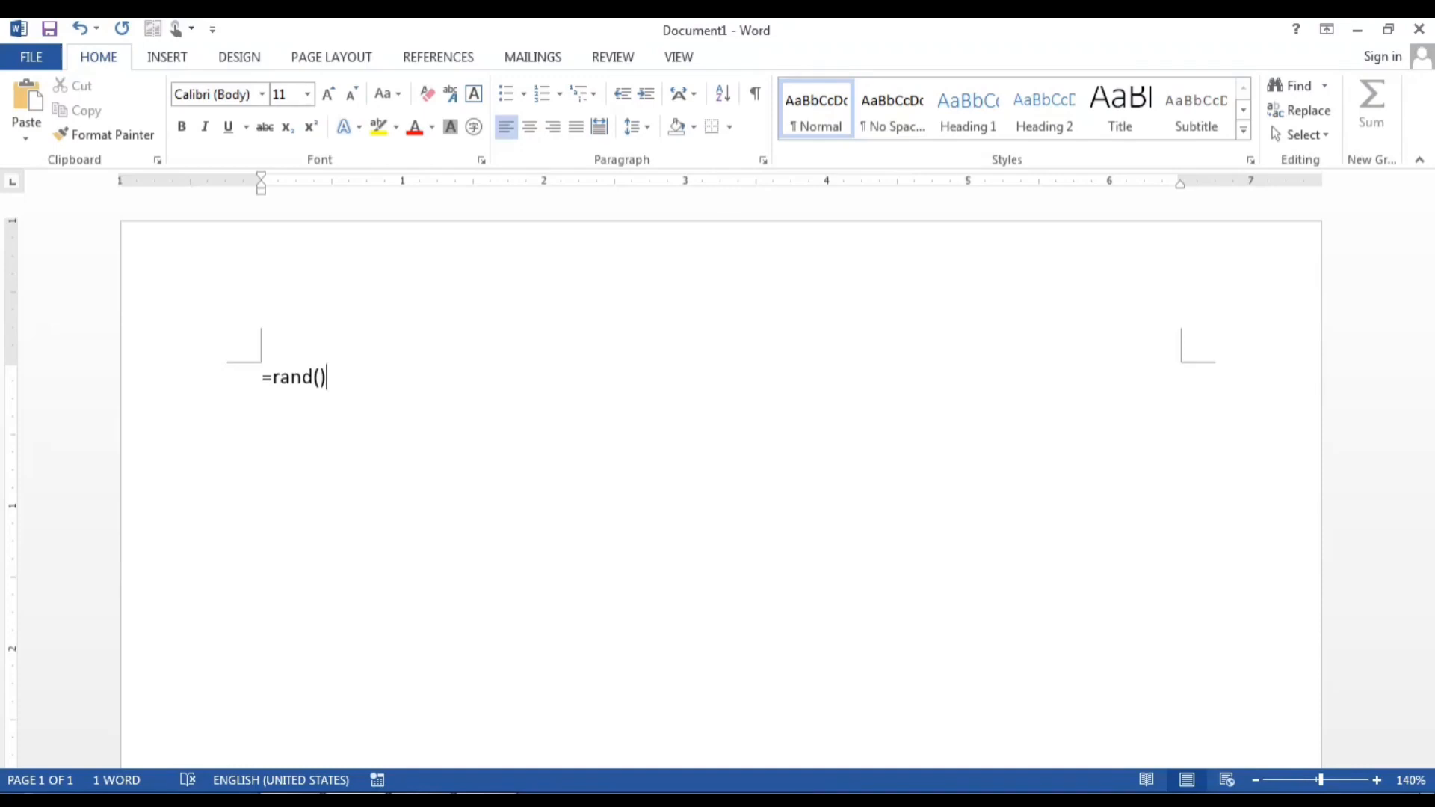
text(rand())
key(Return)
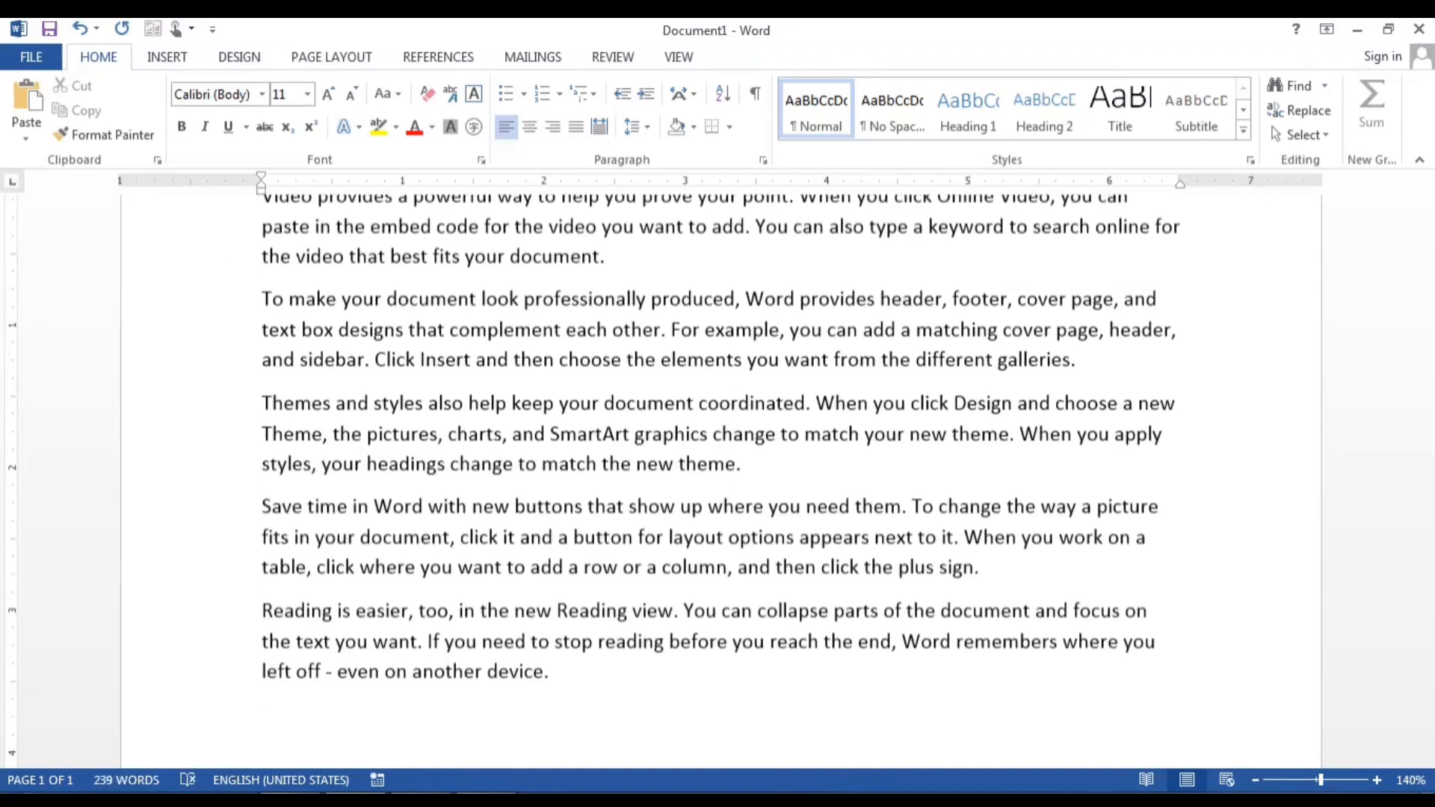
key(ctrl+a)
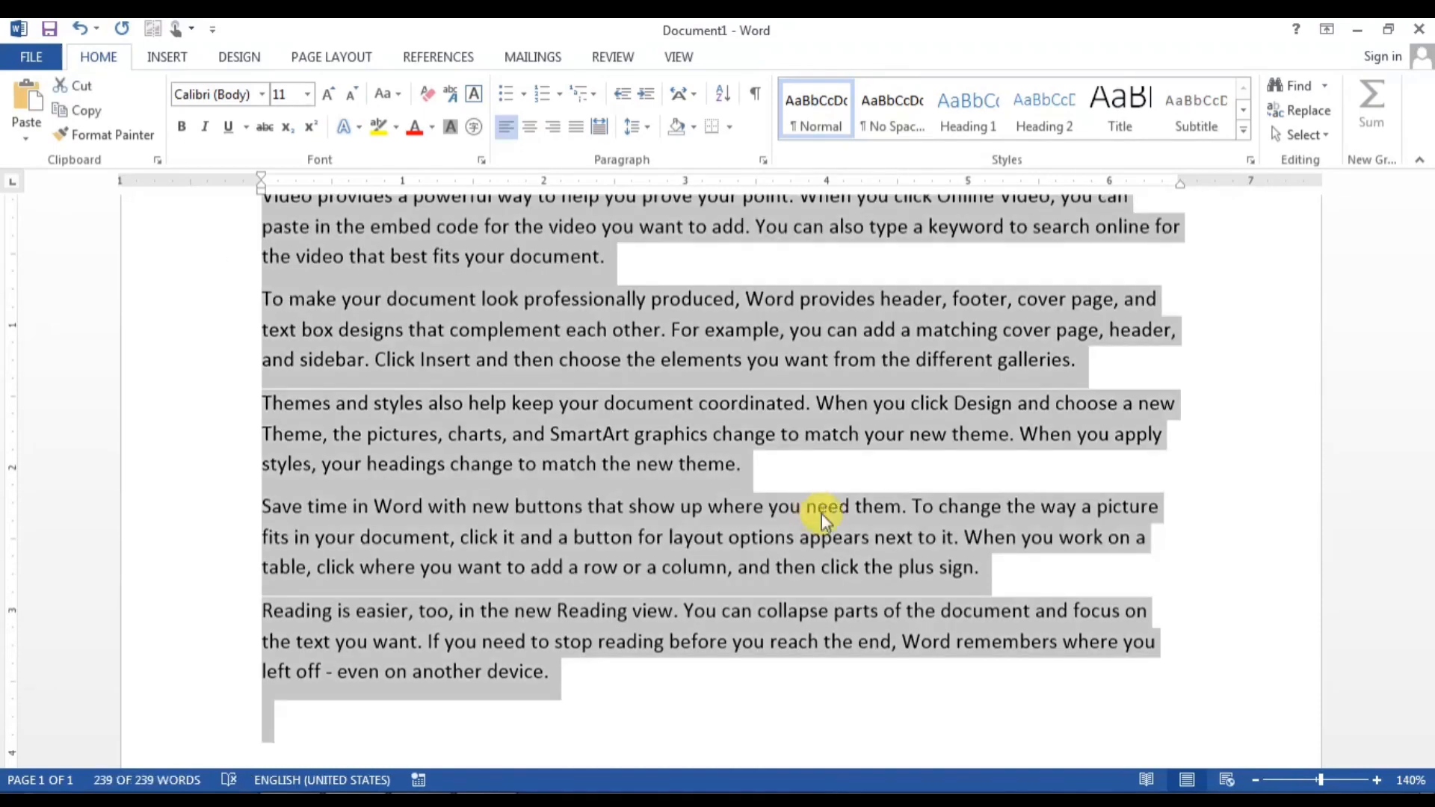
key(Delete)
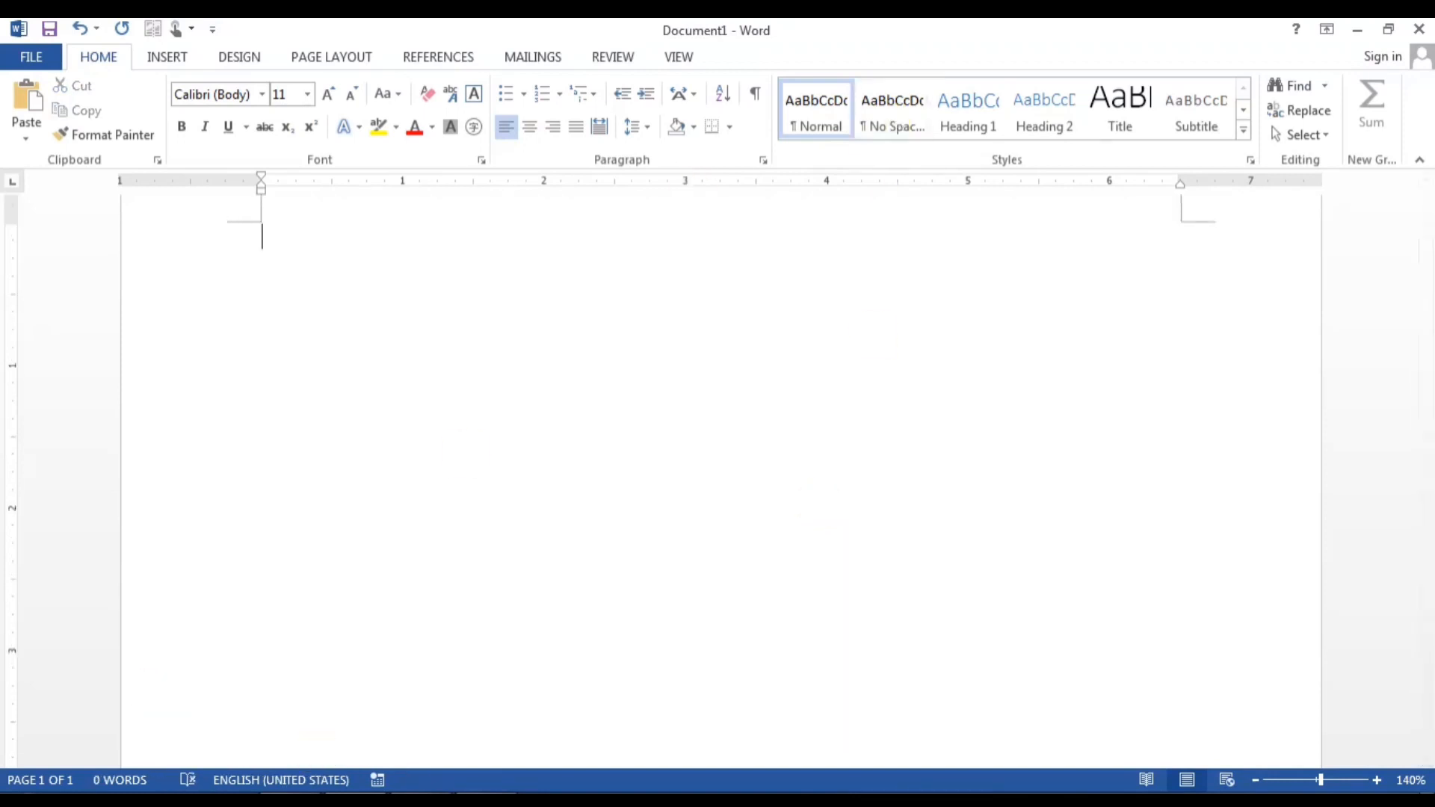
click(21, 800)
click(258, 227)
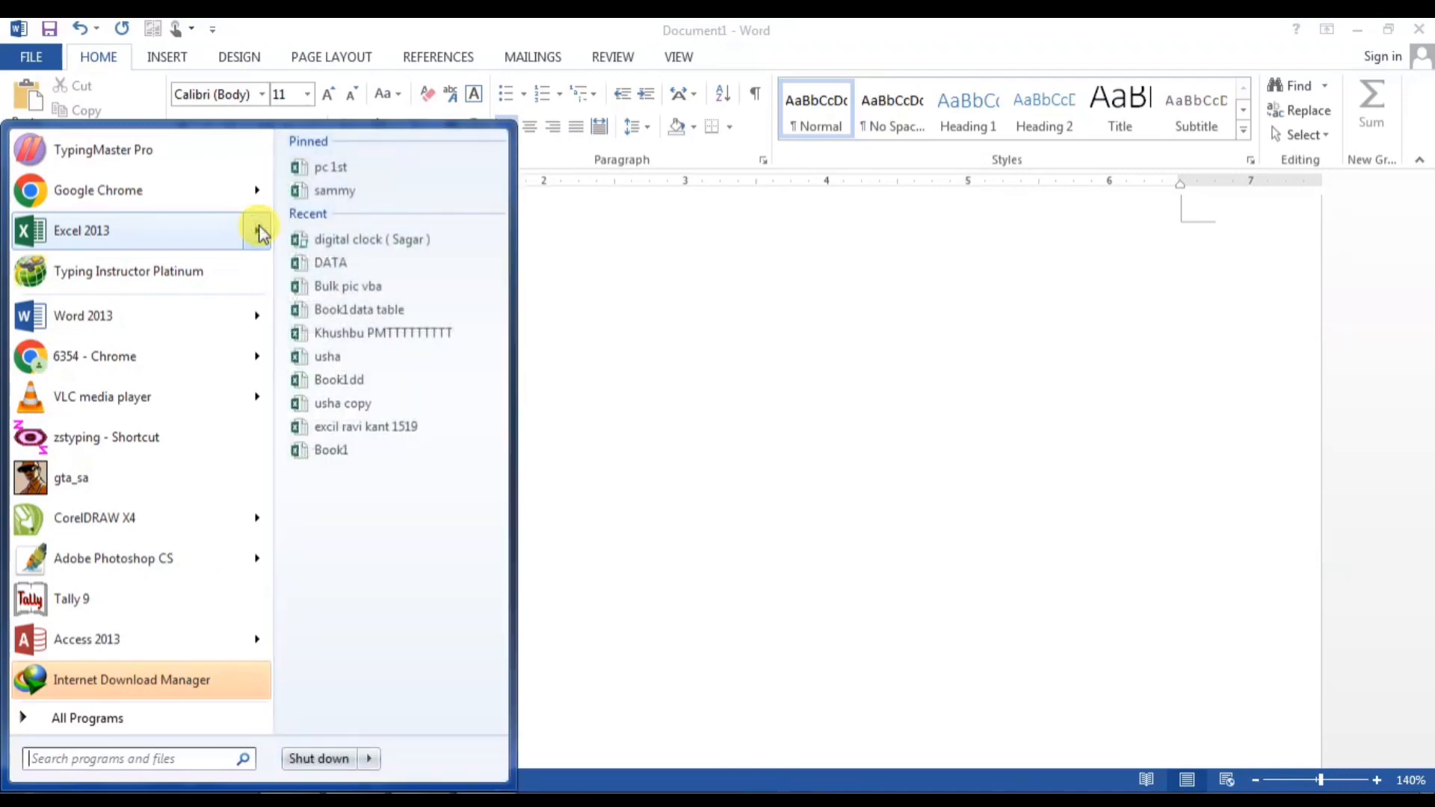
Step: Copy column D from sheet 2748 of pc 1st, paste it into Word, then undo
click(329, 168)
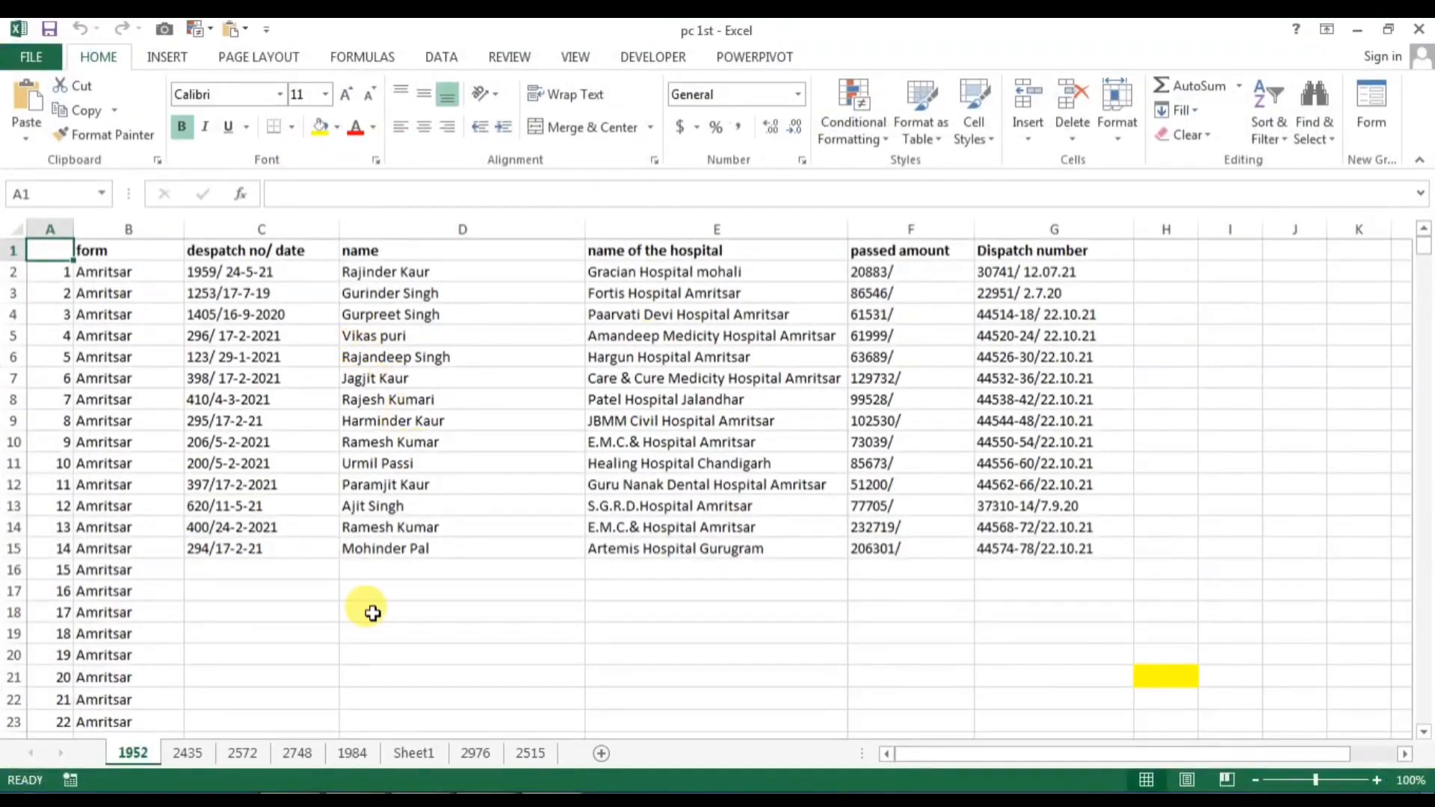
click(297, 752)
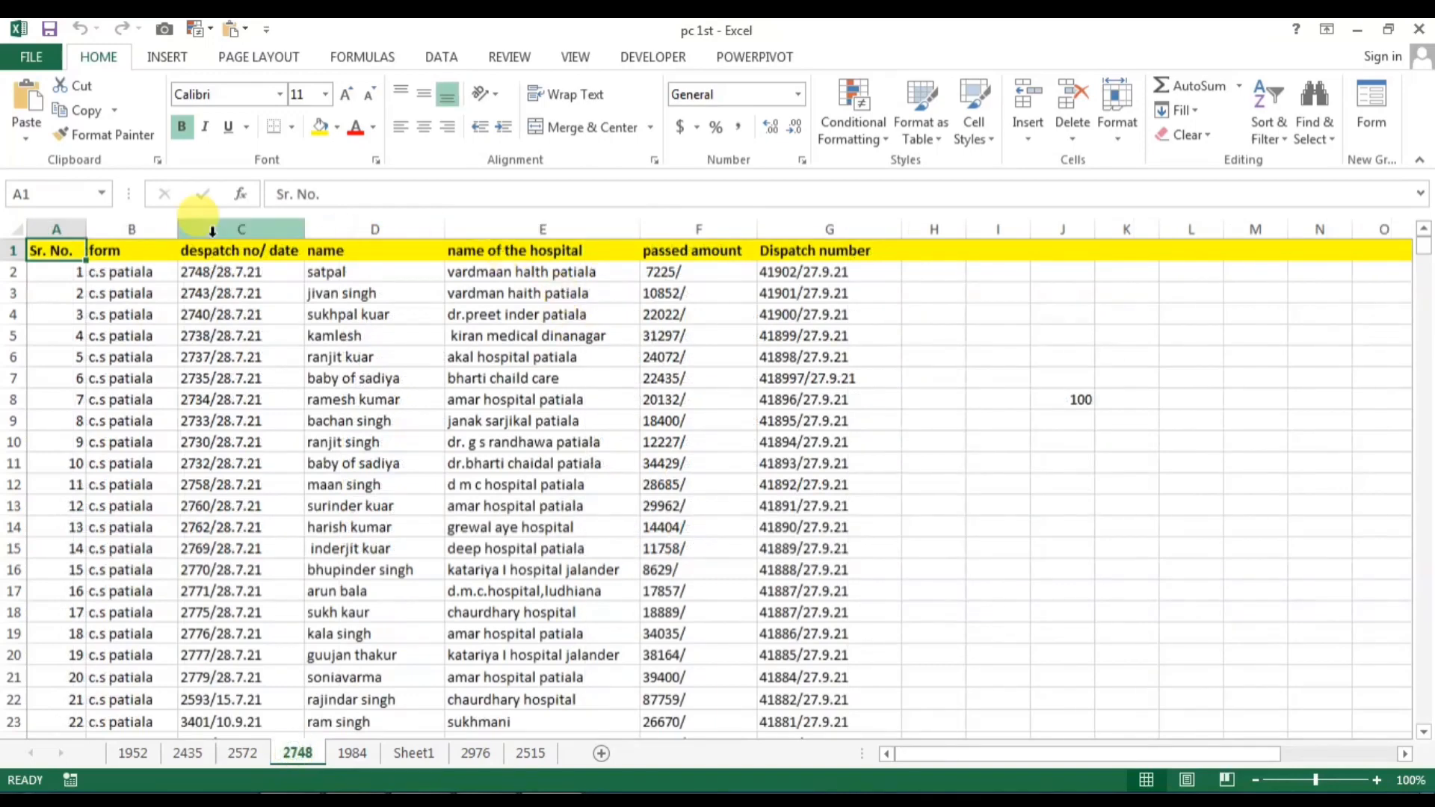
click(340, 222)
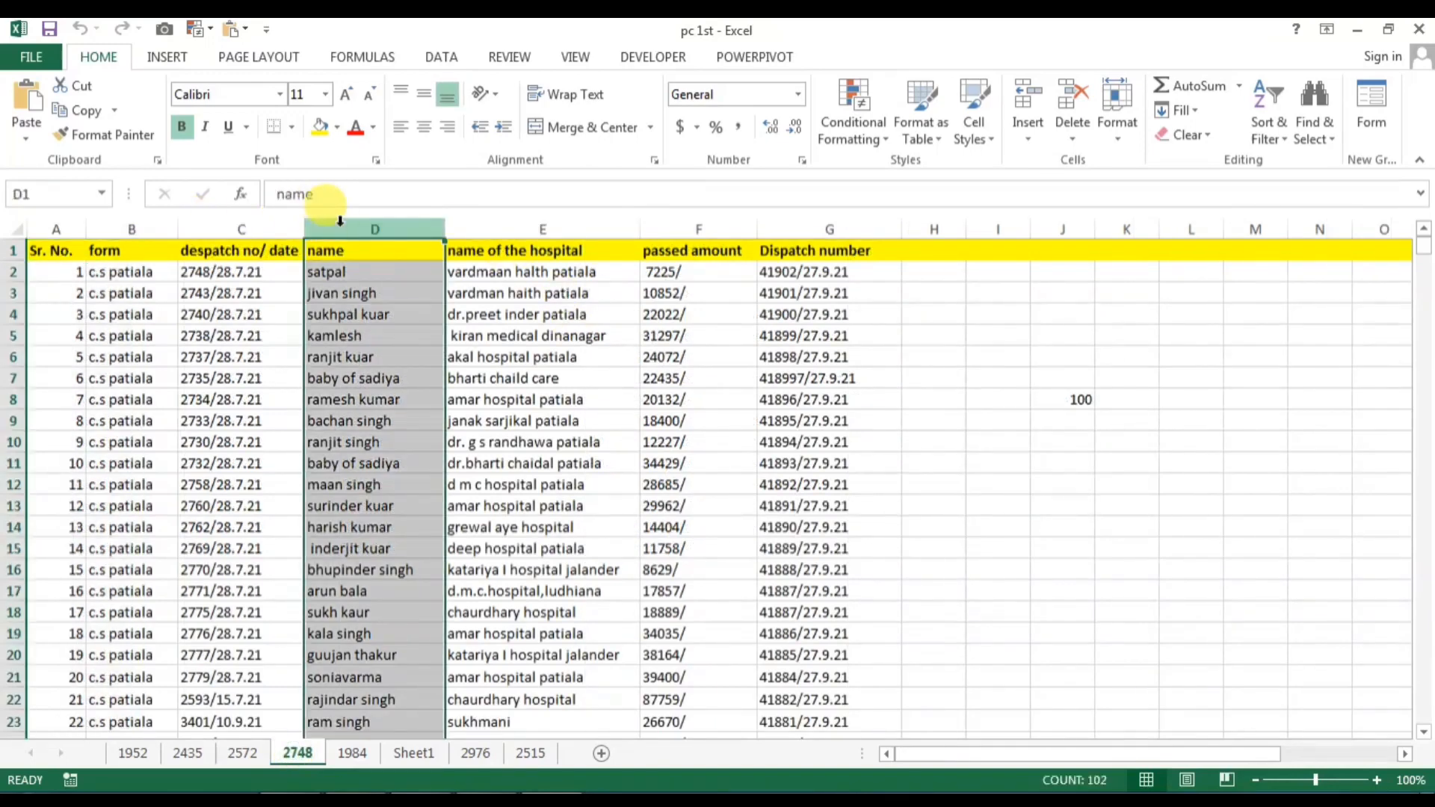
key(ctrl+c)
key(alt+Tab)
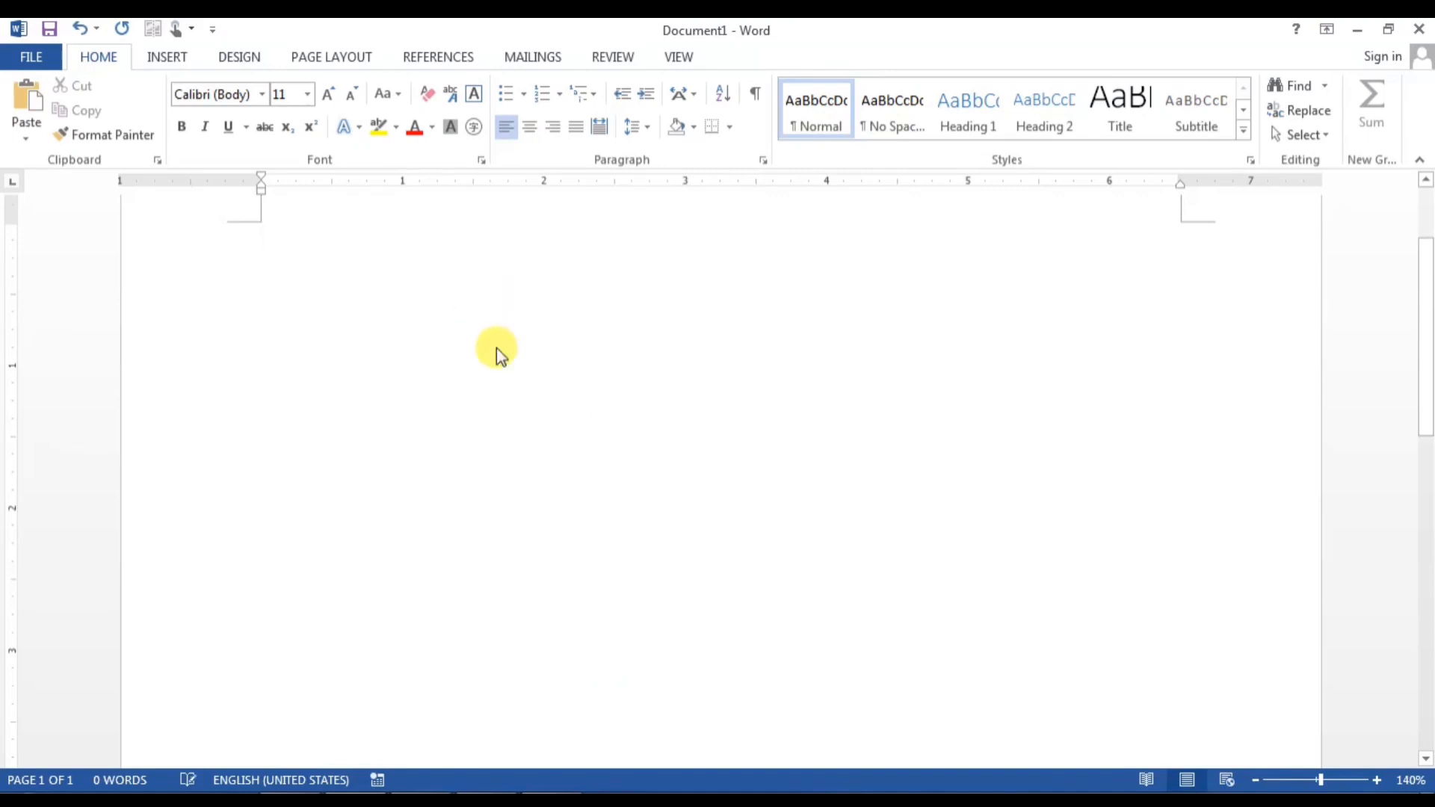
key(ctrl+v)
scroll(435, 553, up, 3)
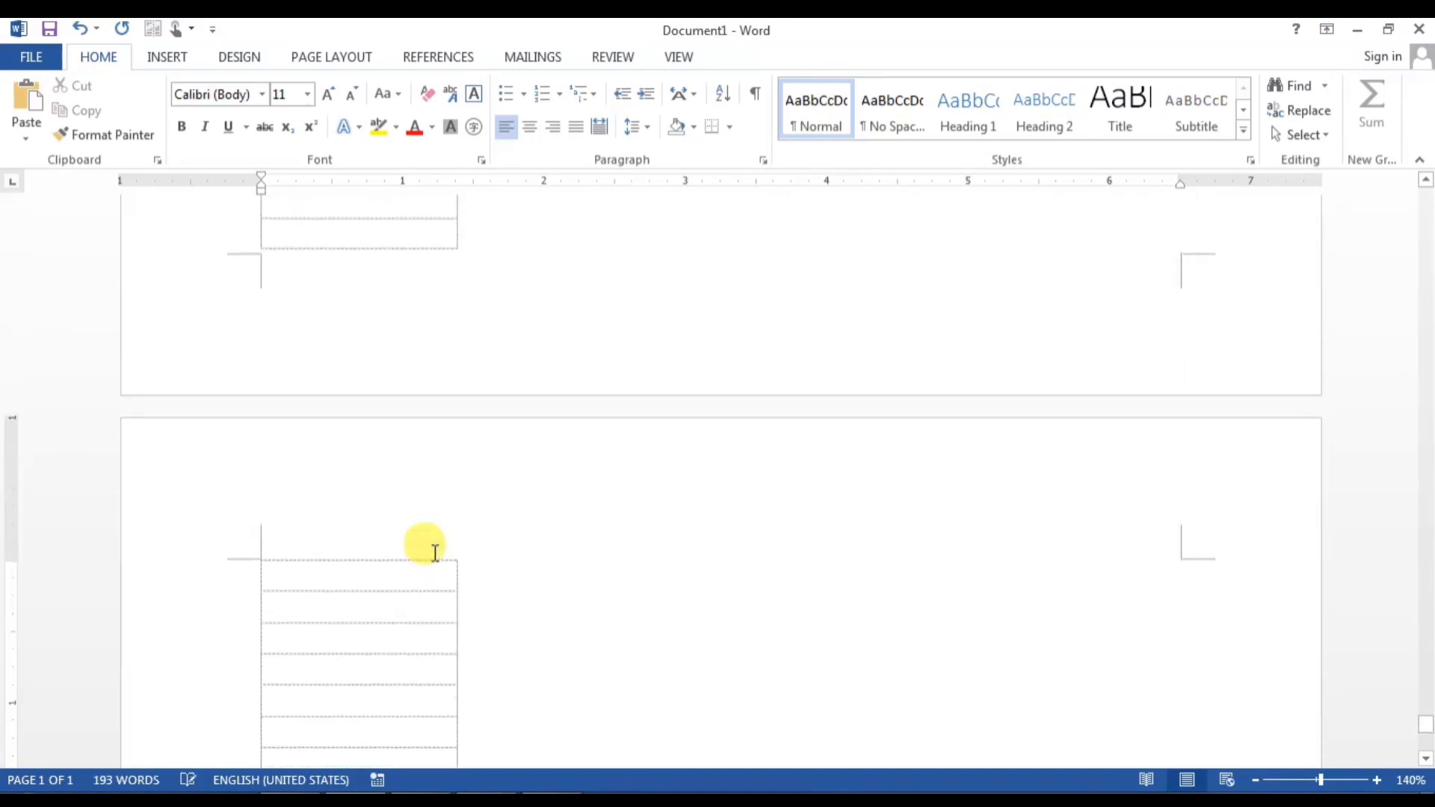
scroll(435, 553, up, 5)
scroll(435, 552, up, 14)
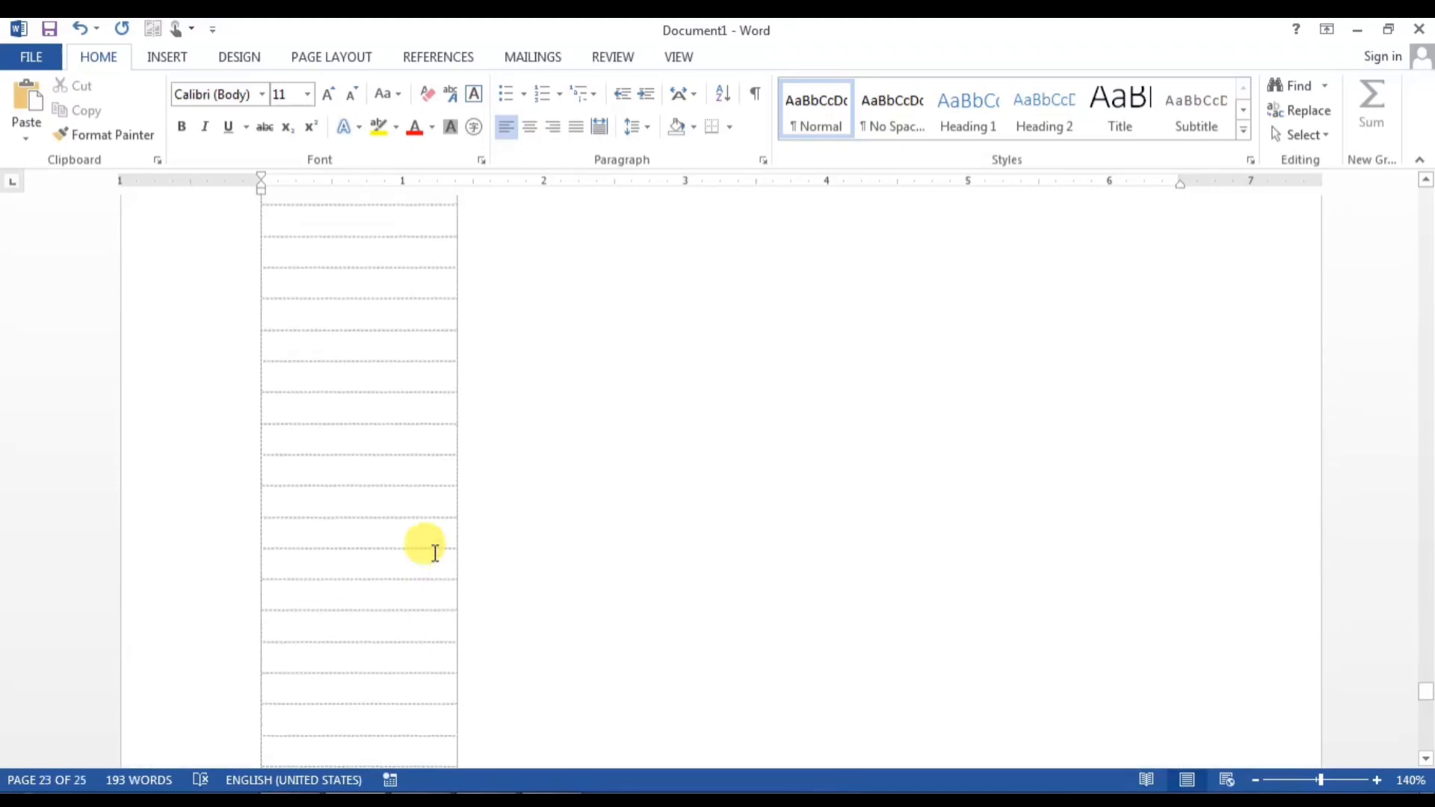
key(ctrl+z)
Step: Copy just the names in column D and paste them into the blank Word document
key(alt+Tab)
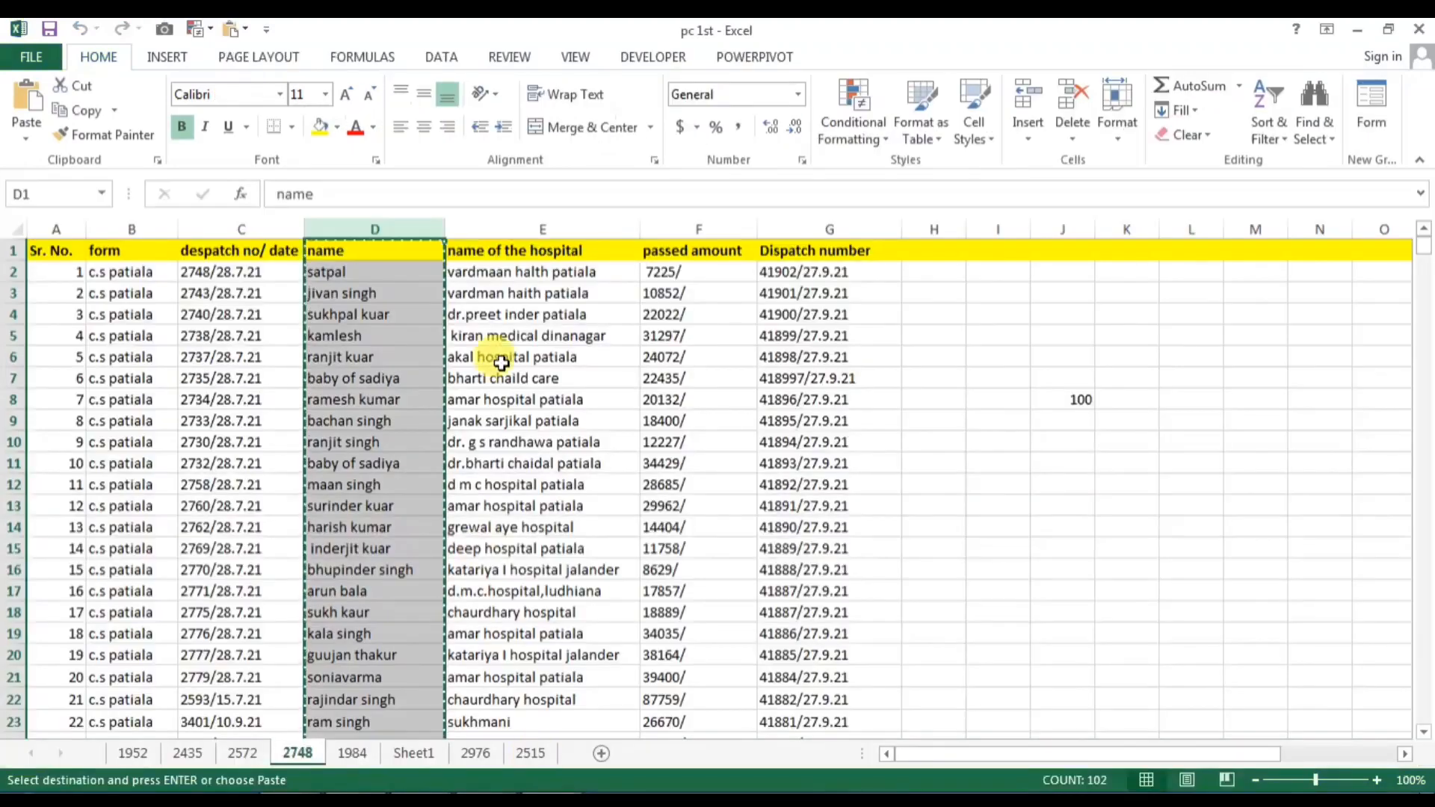
drag(328, 250, 367, 700)
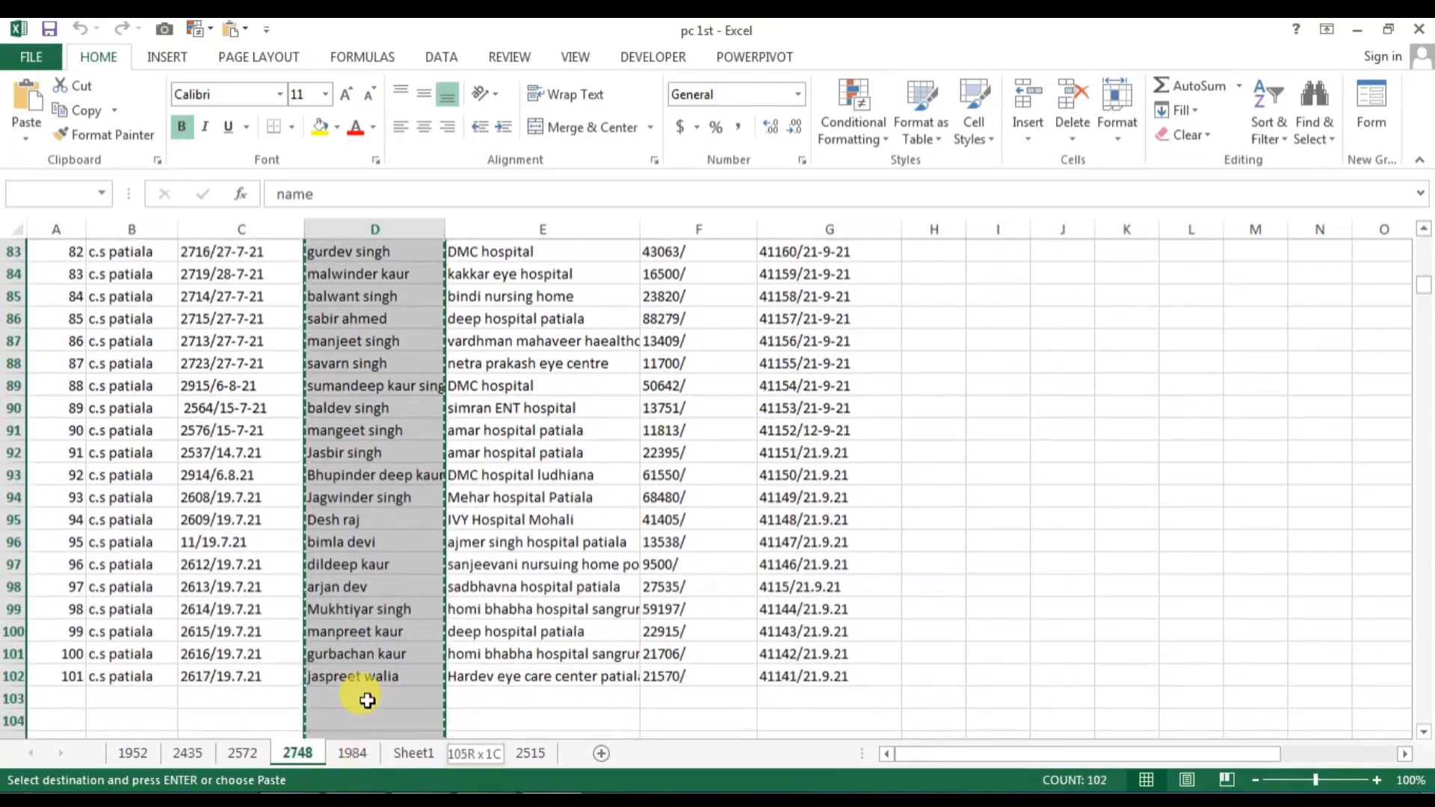
right_click(367, 676)
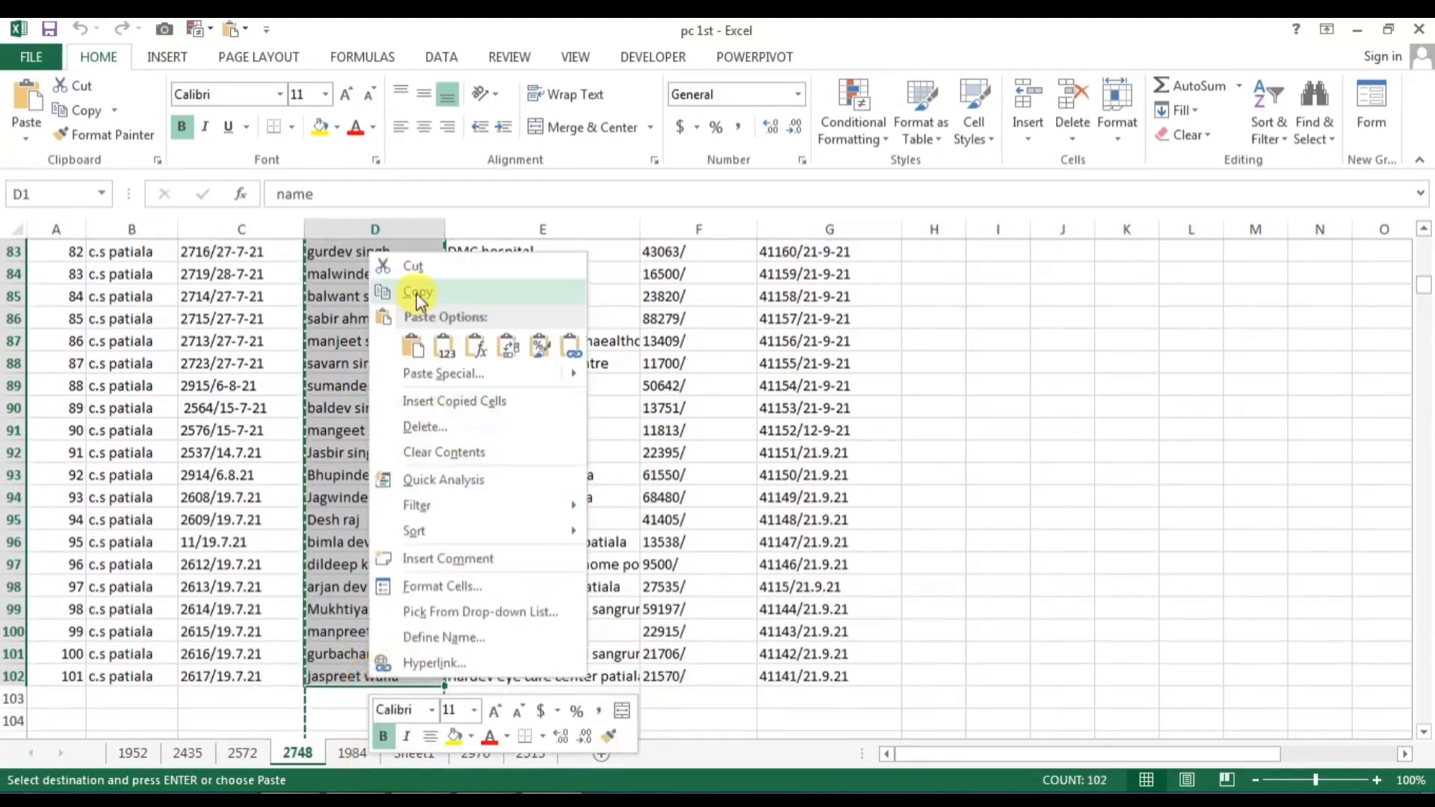
scroll(429, 410, up, 20)
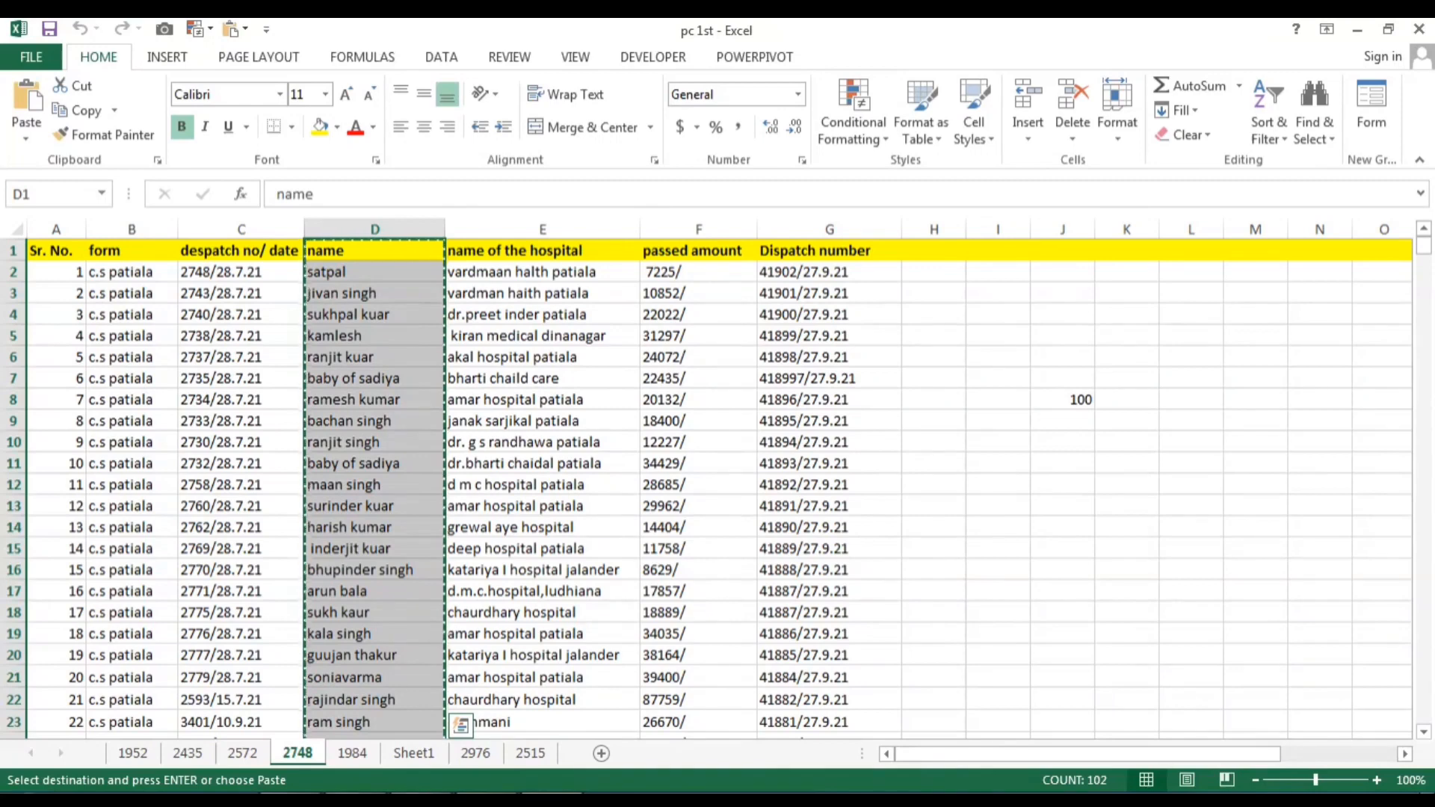
click(392, 798)
key(ctrl+v)
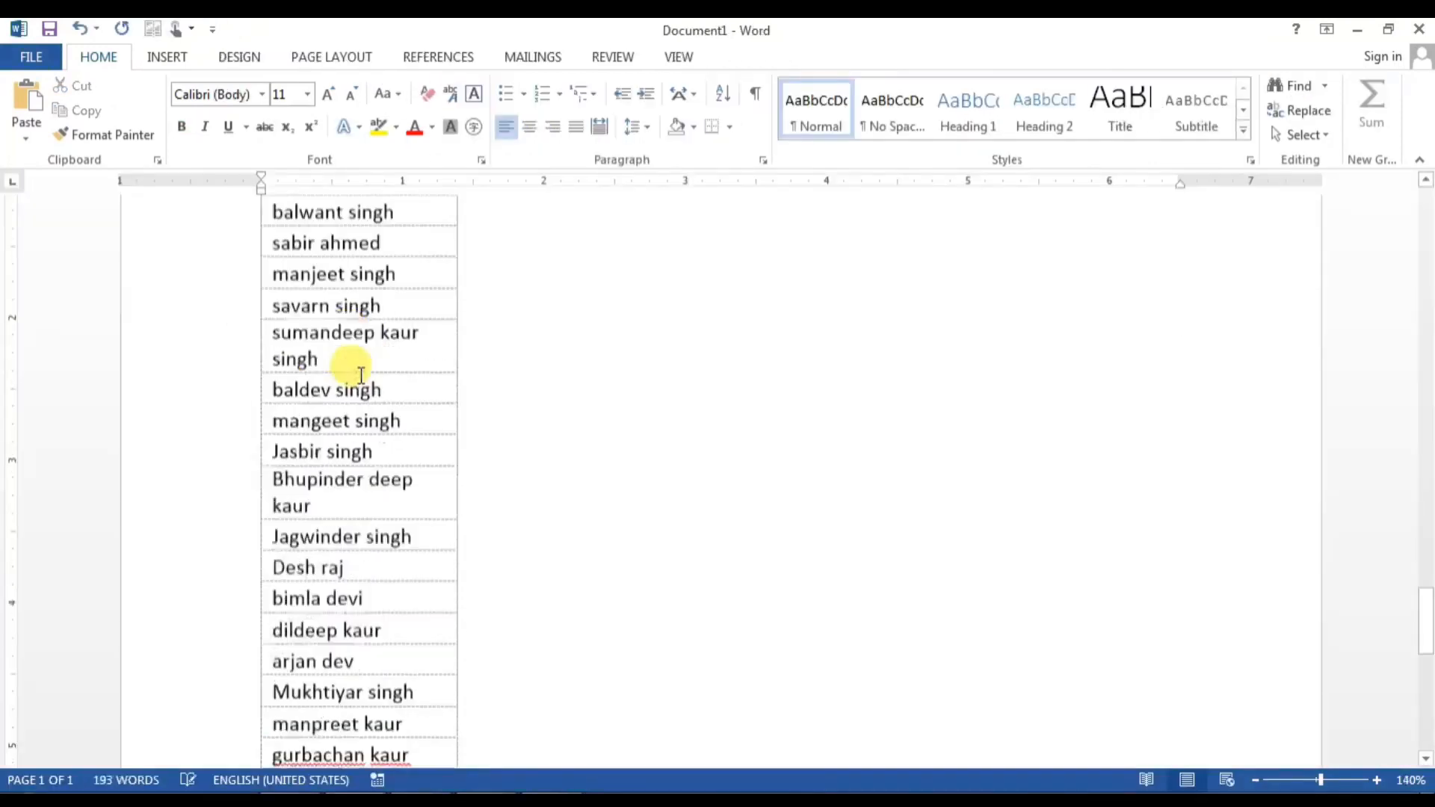
Step: Select the whole name table and split it into two page columns
scroll(408, 487, up, 8)
scroll(400, 482, up, 12)
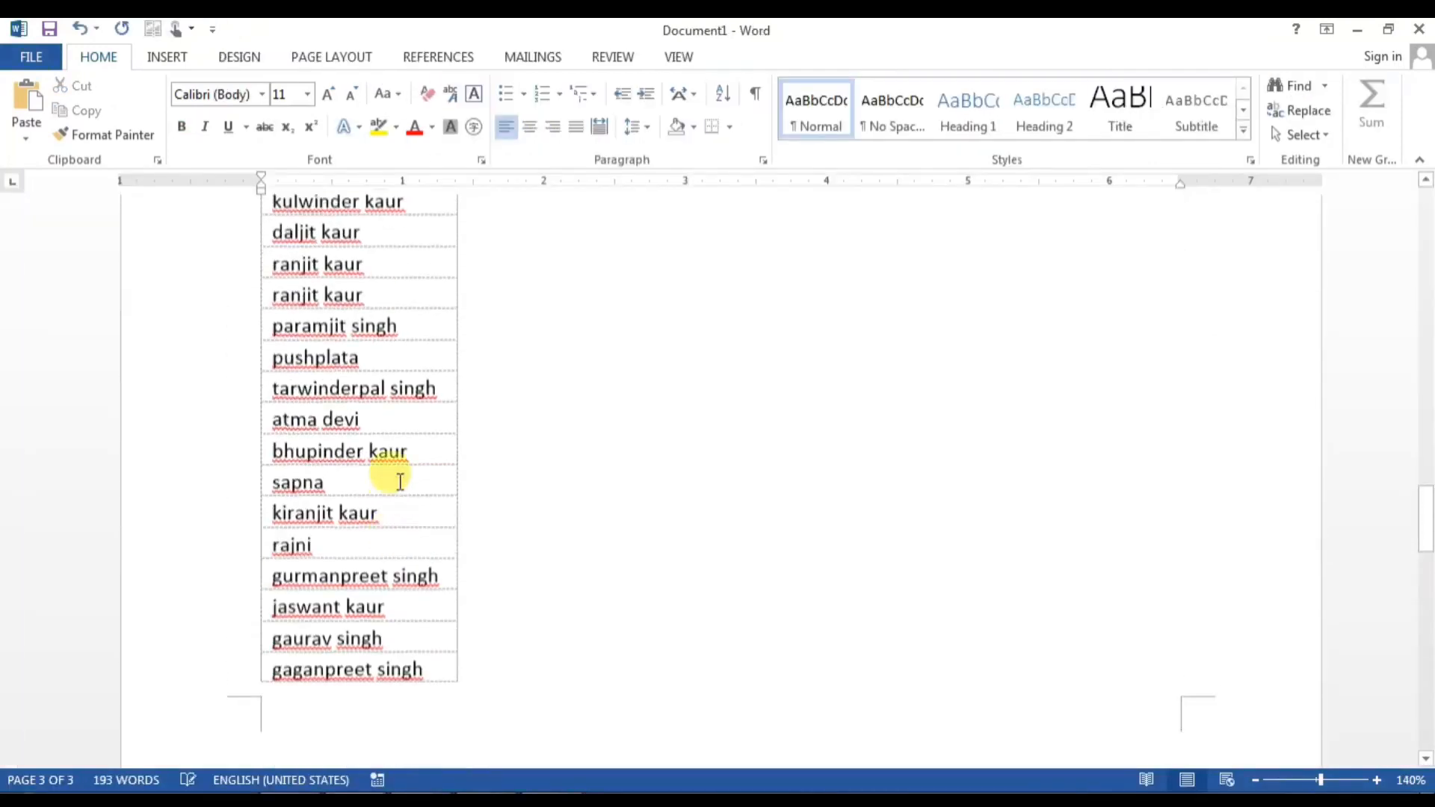
scroll(401, 482, up, 15)
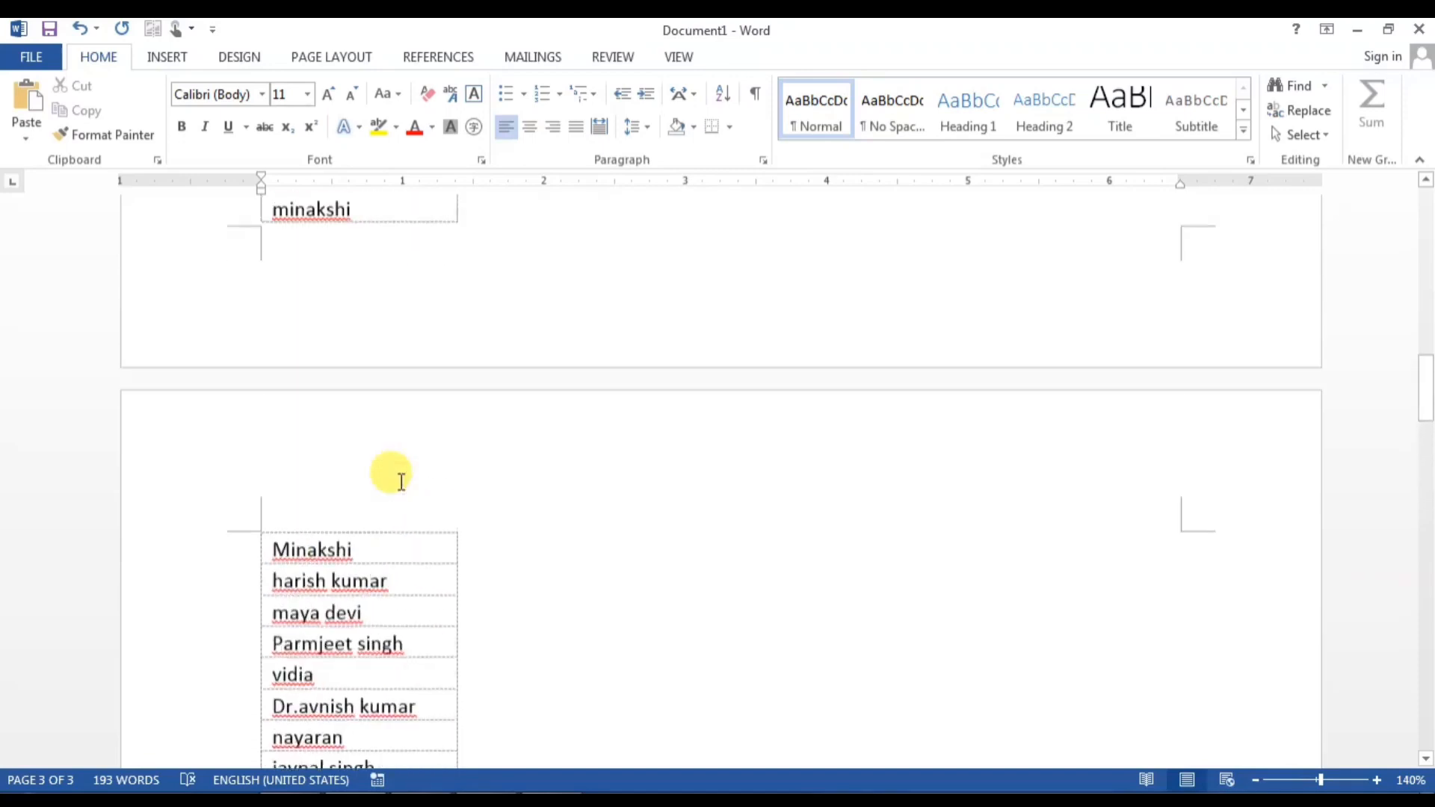
scroll(401, 482, up, 4)
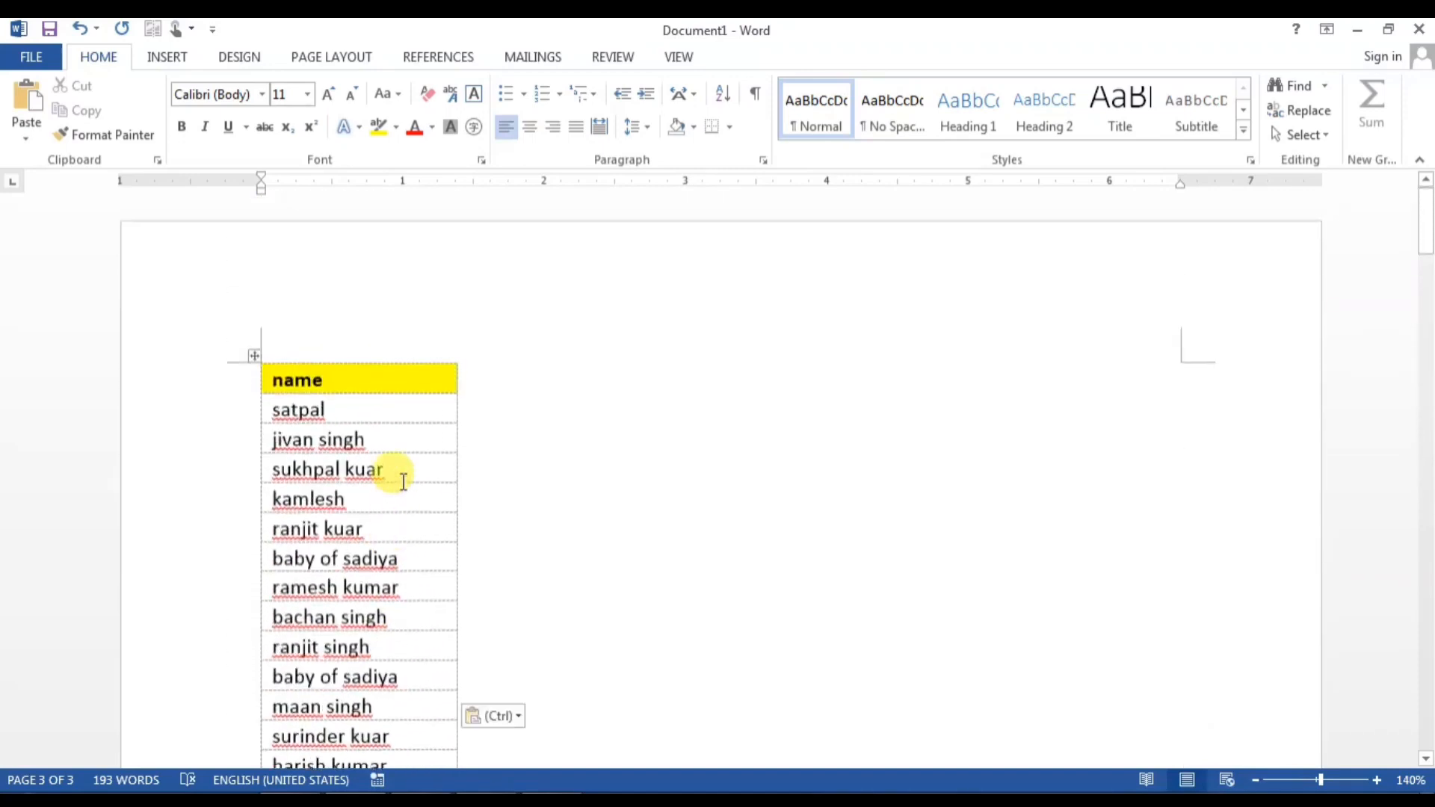
key(ctrl+a)
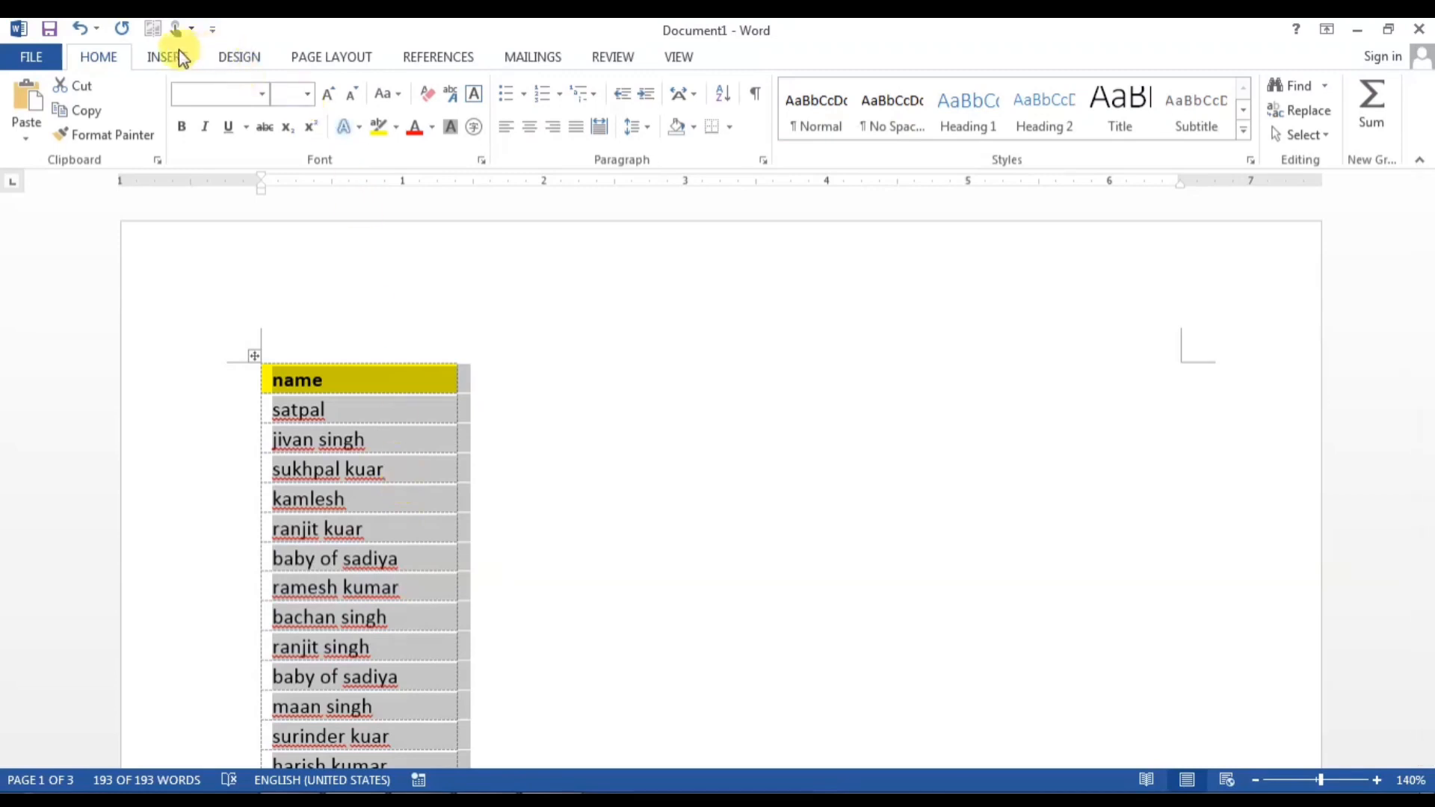
click(238, 55)
click(308, 58)
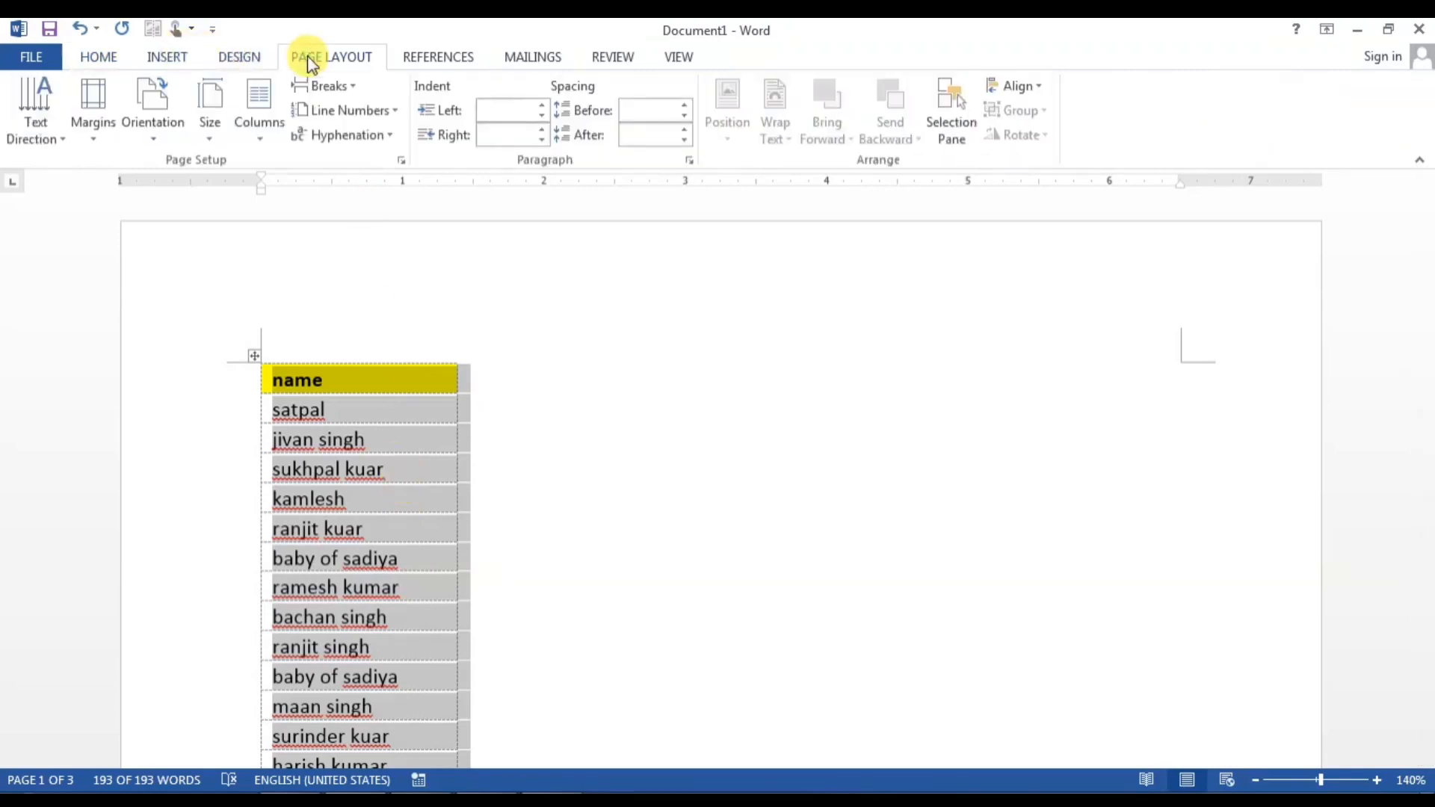
click(262, 120)
click(288, 225)
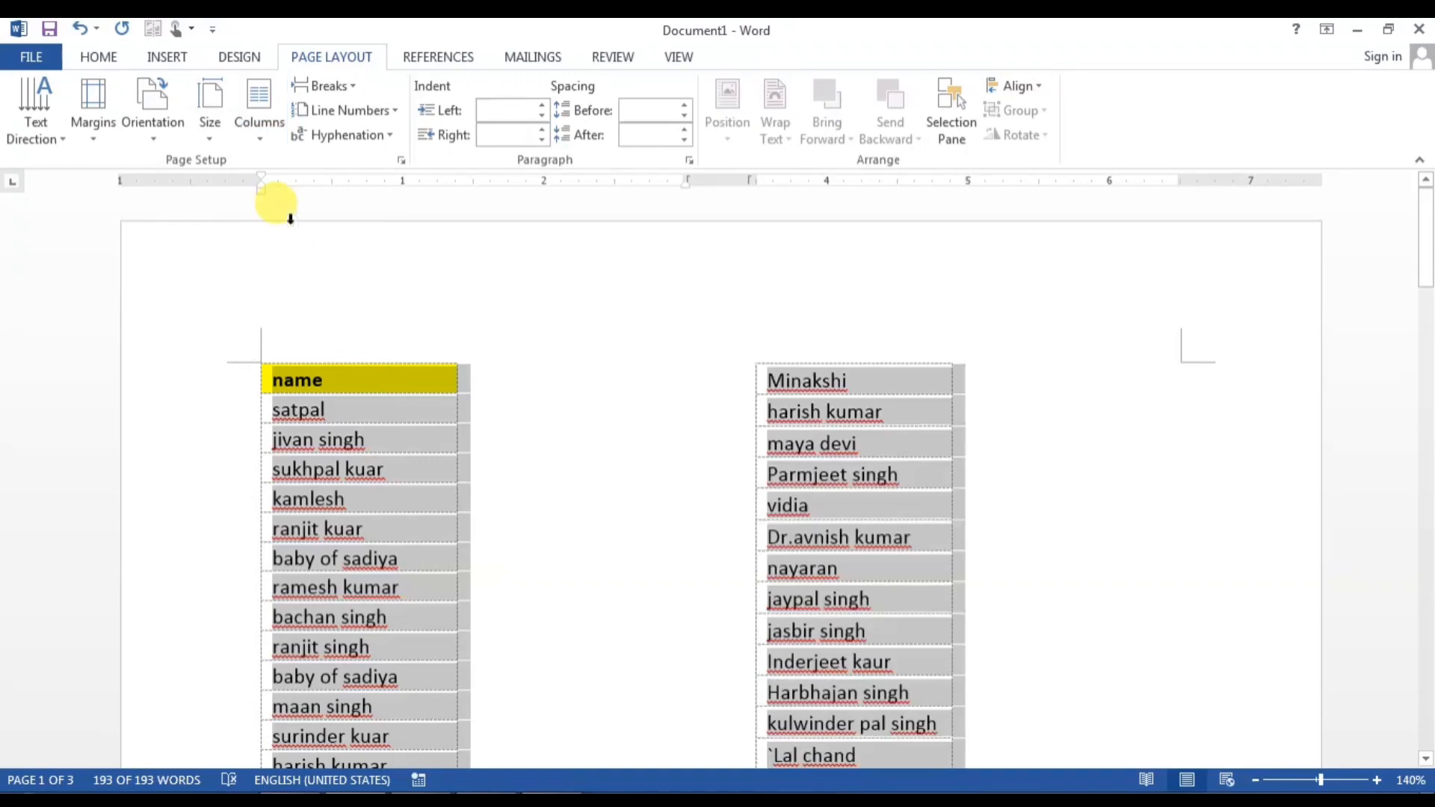
Step: Switch the layout to three columns, then undo it
click(259, 120)
click(306, 267)
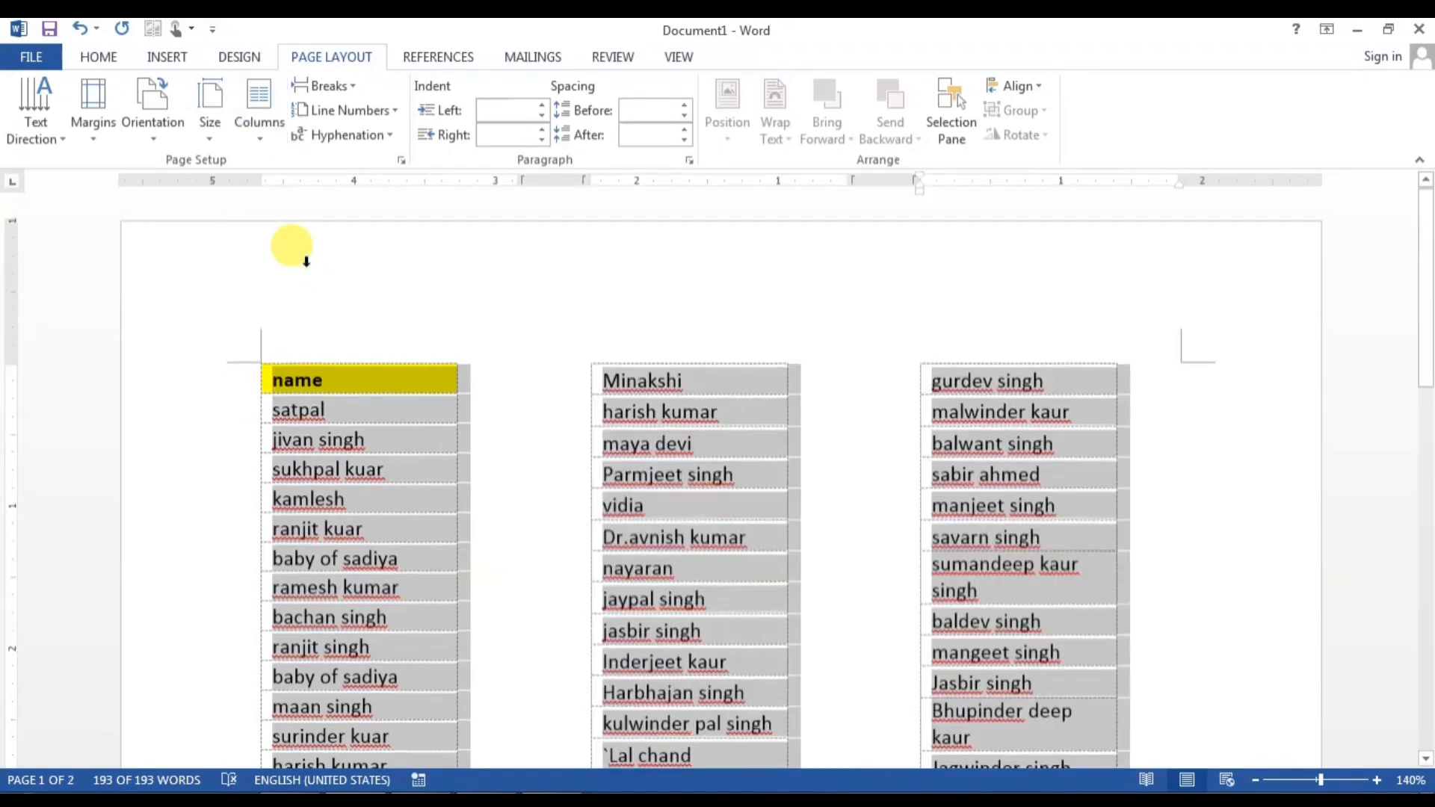
scroll(573, 485, down, 15)
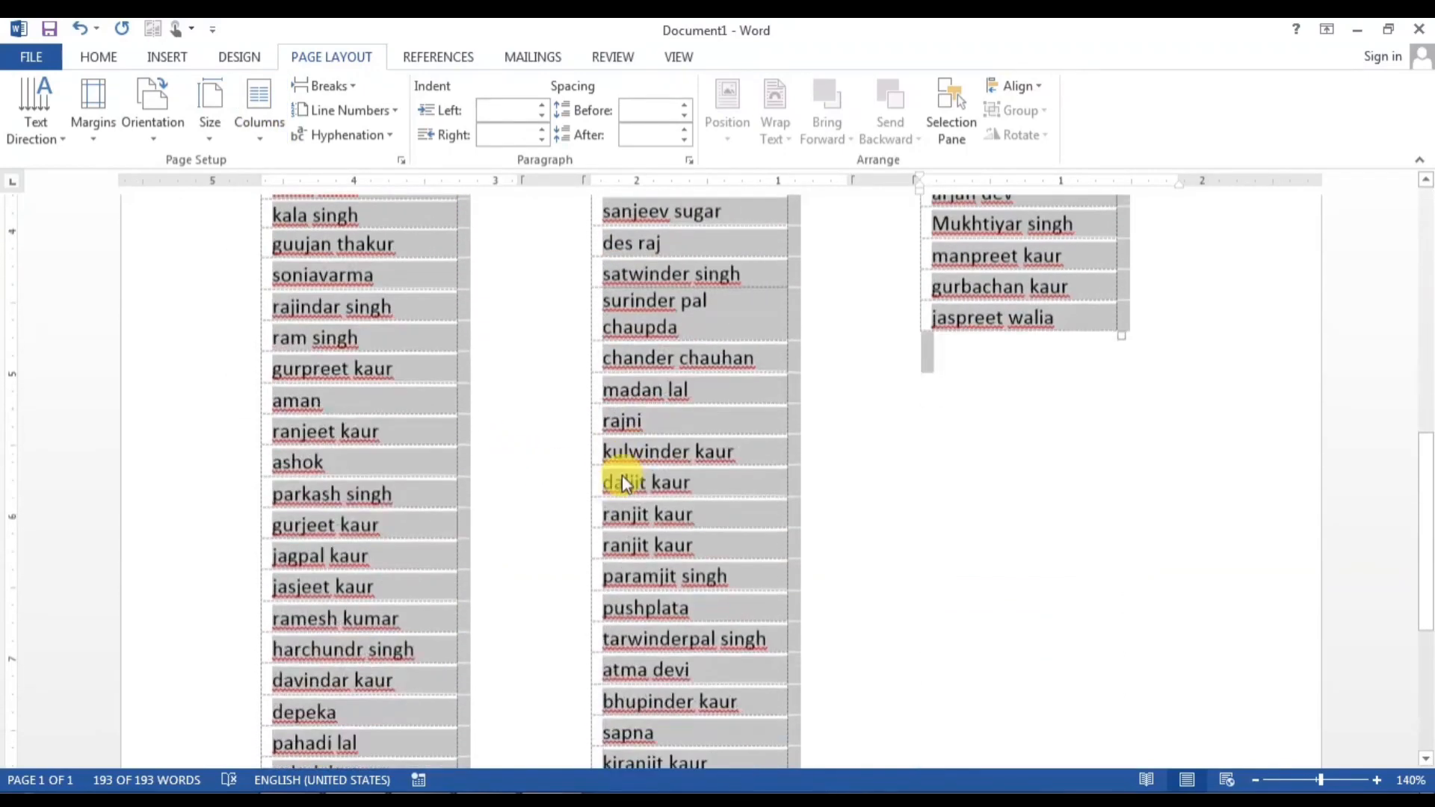
scroll(576, 513, up, 10)
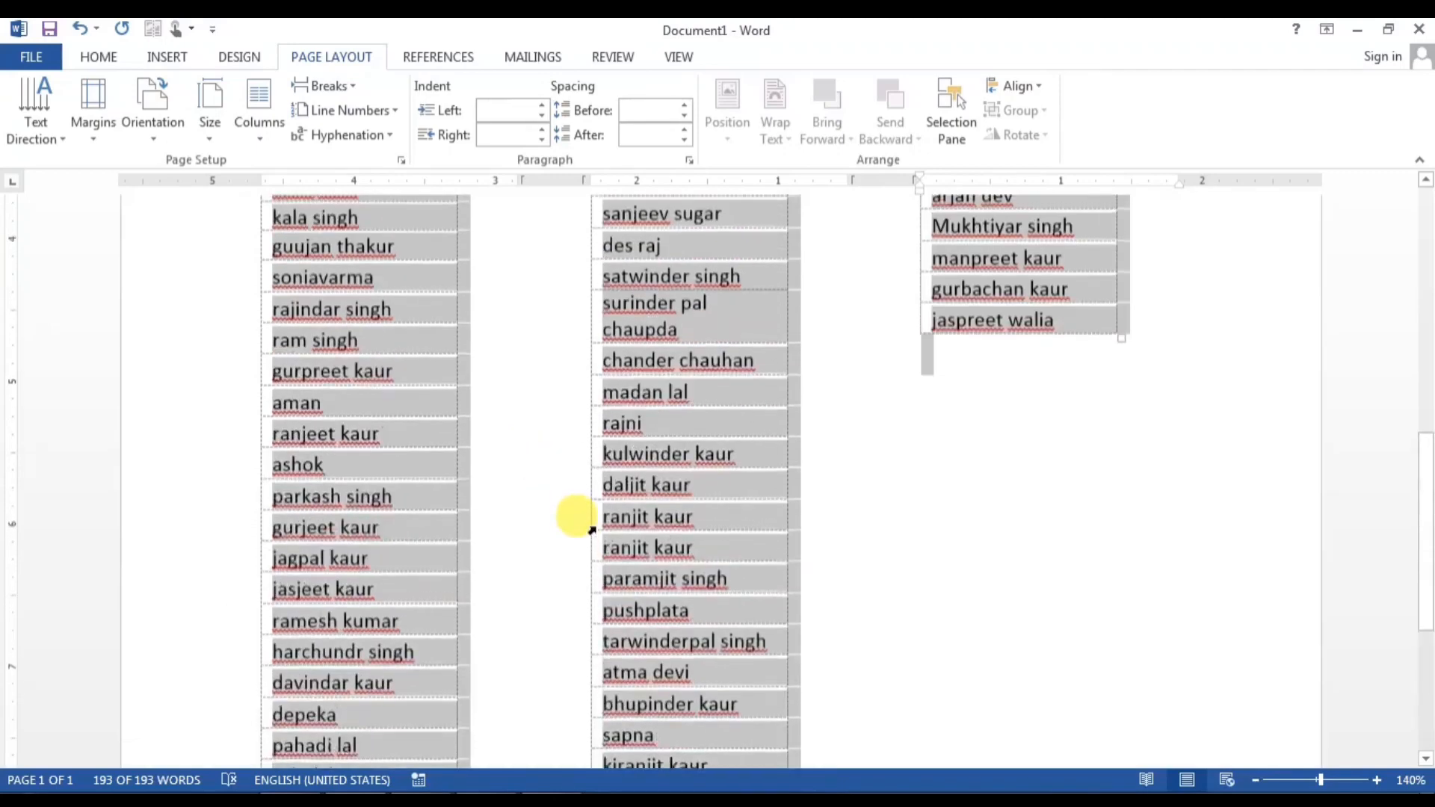
scroll(591, 530, up, 5)
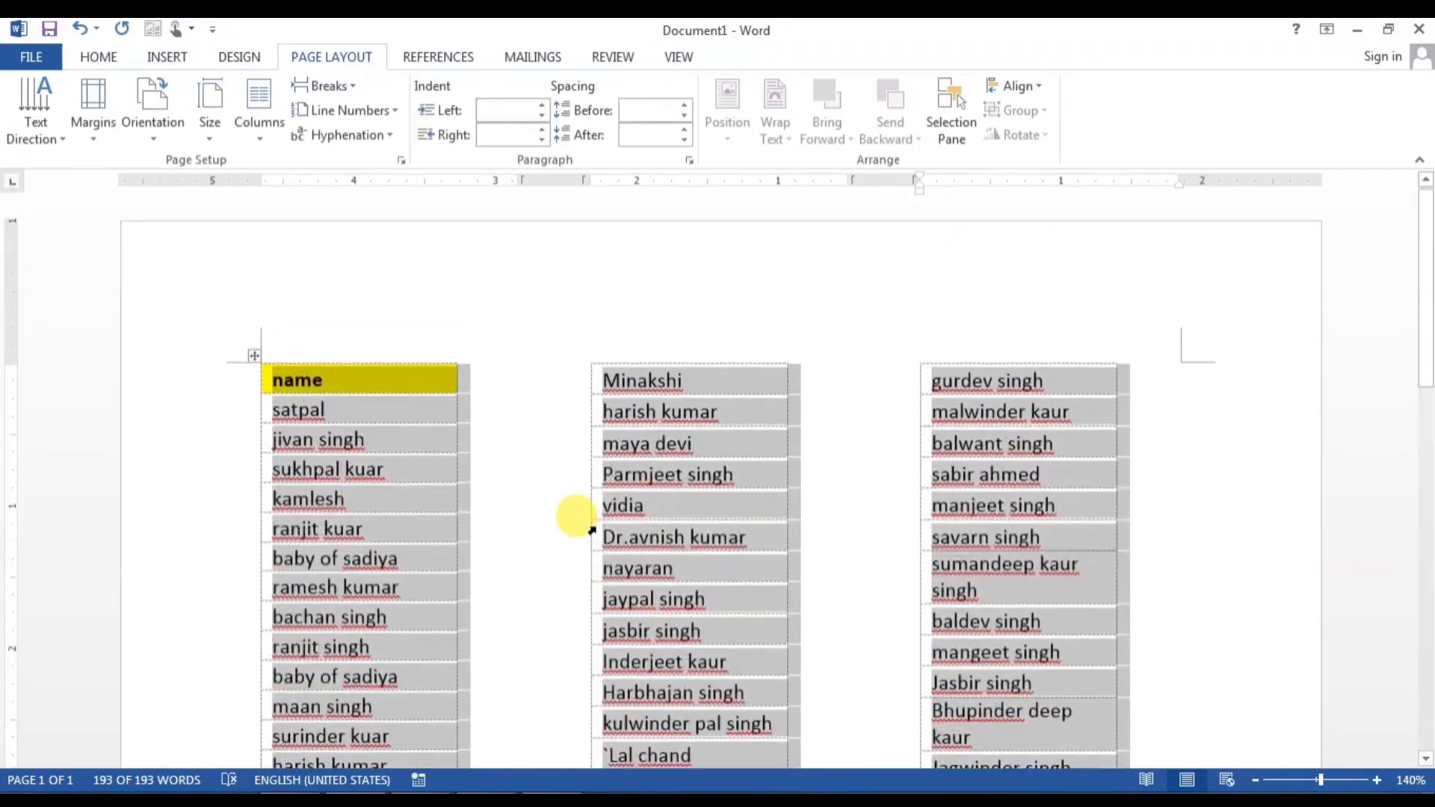
key(ctrl+z)
Step: Reapply the three-column layout to the name table
scroll(595, 528, down, 5)
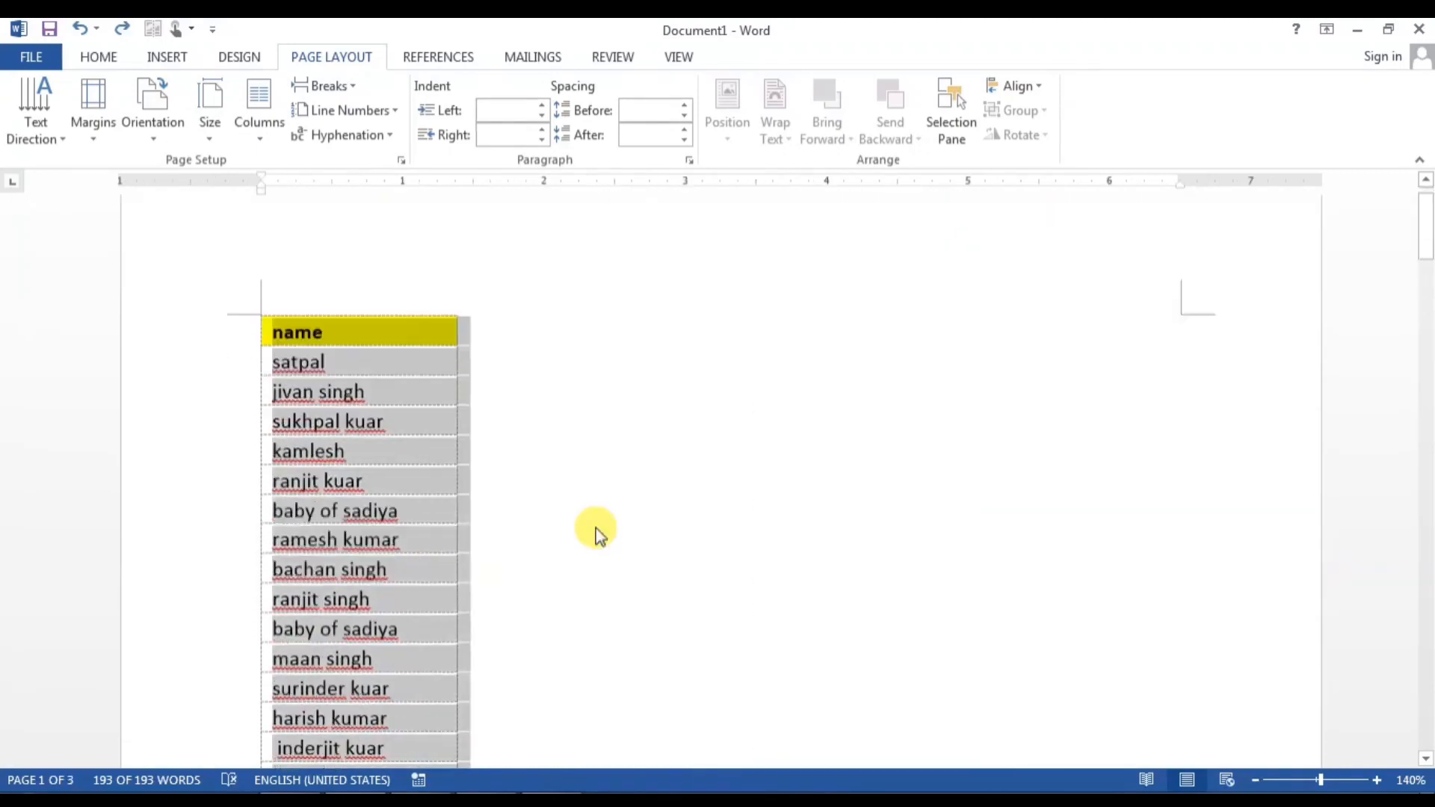
scroll(594, 528, down, 15)
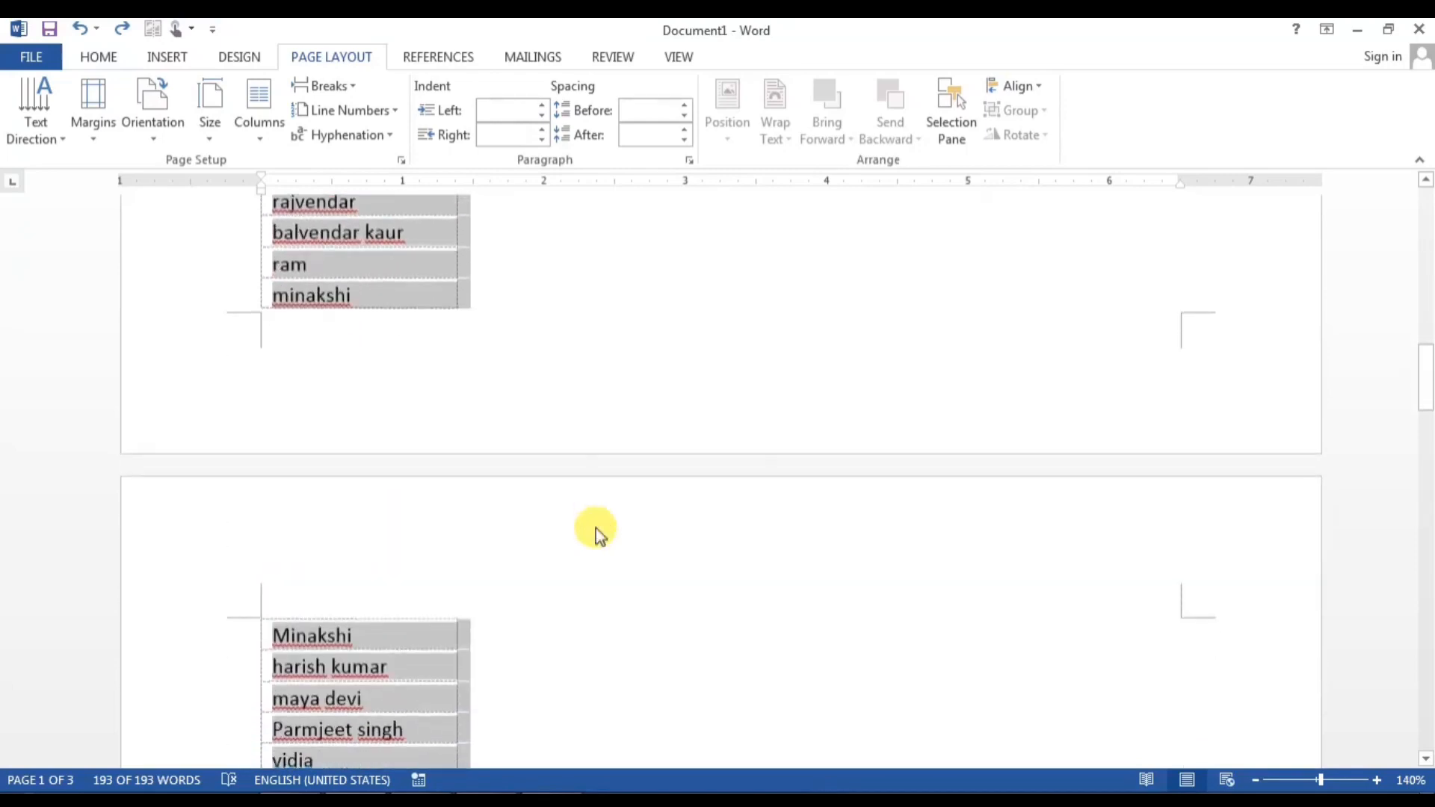
scroll(595, 527, down, 15)
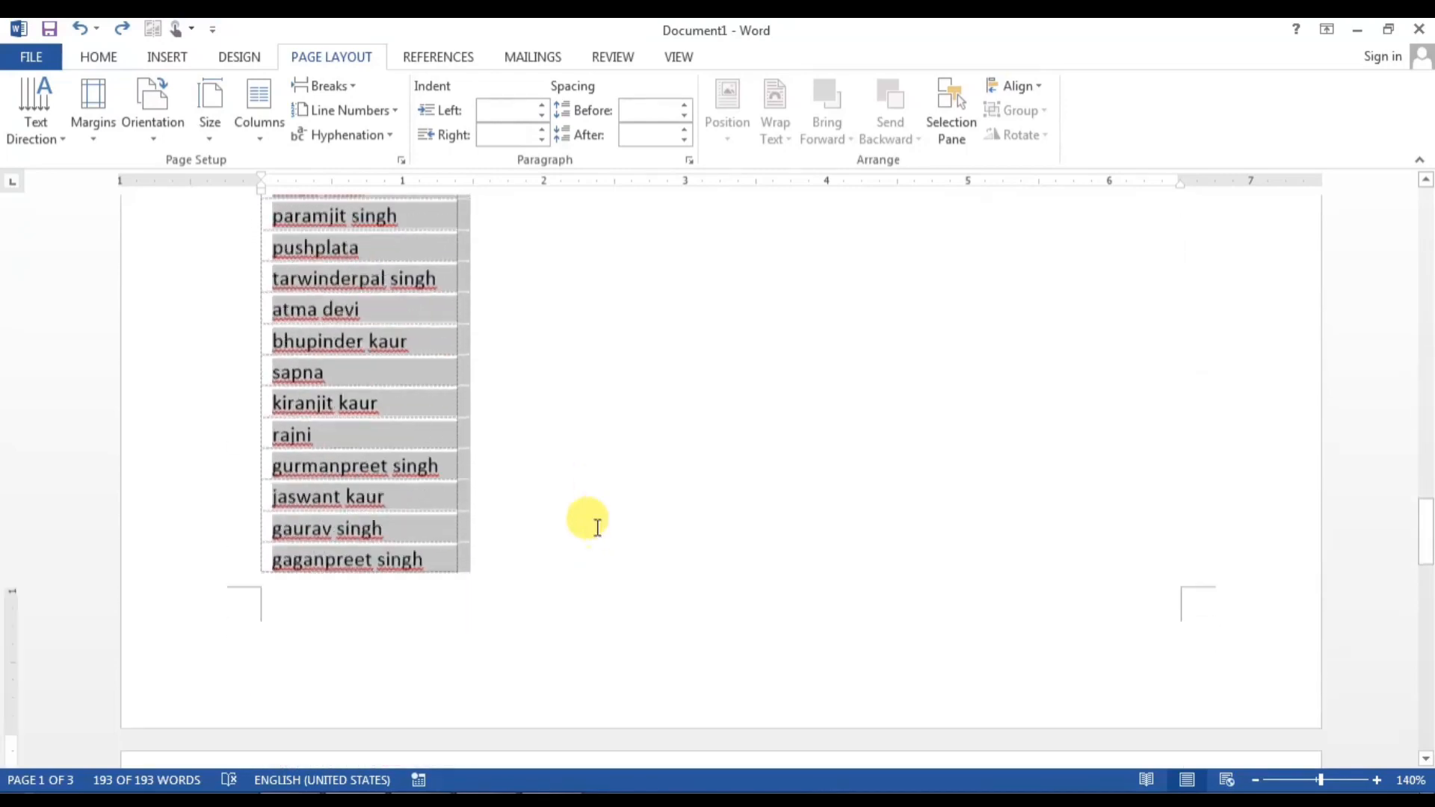
scroll(594, 529, down, 15)
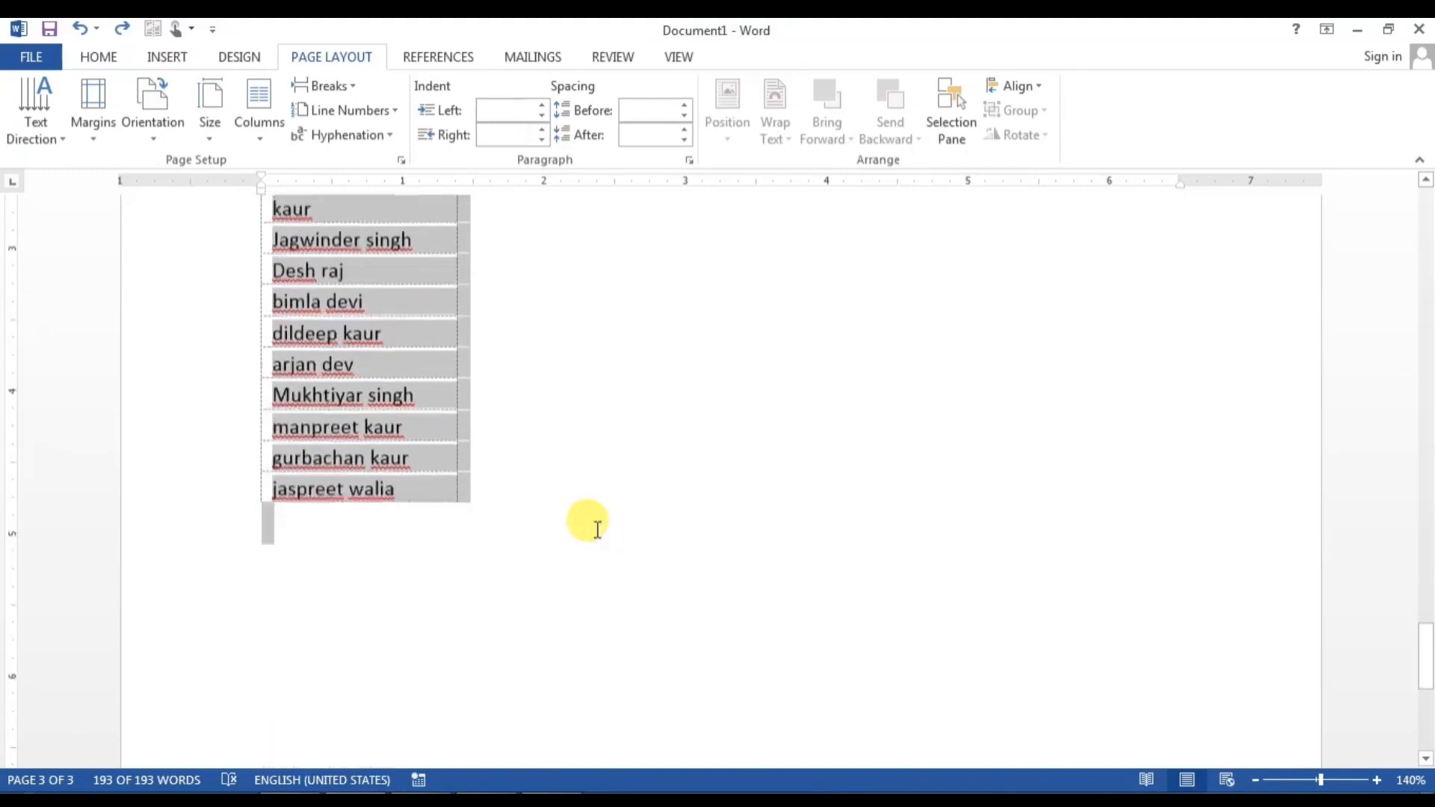
scroll(595, 529, down, 1)
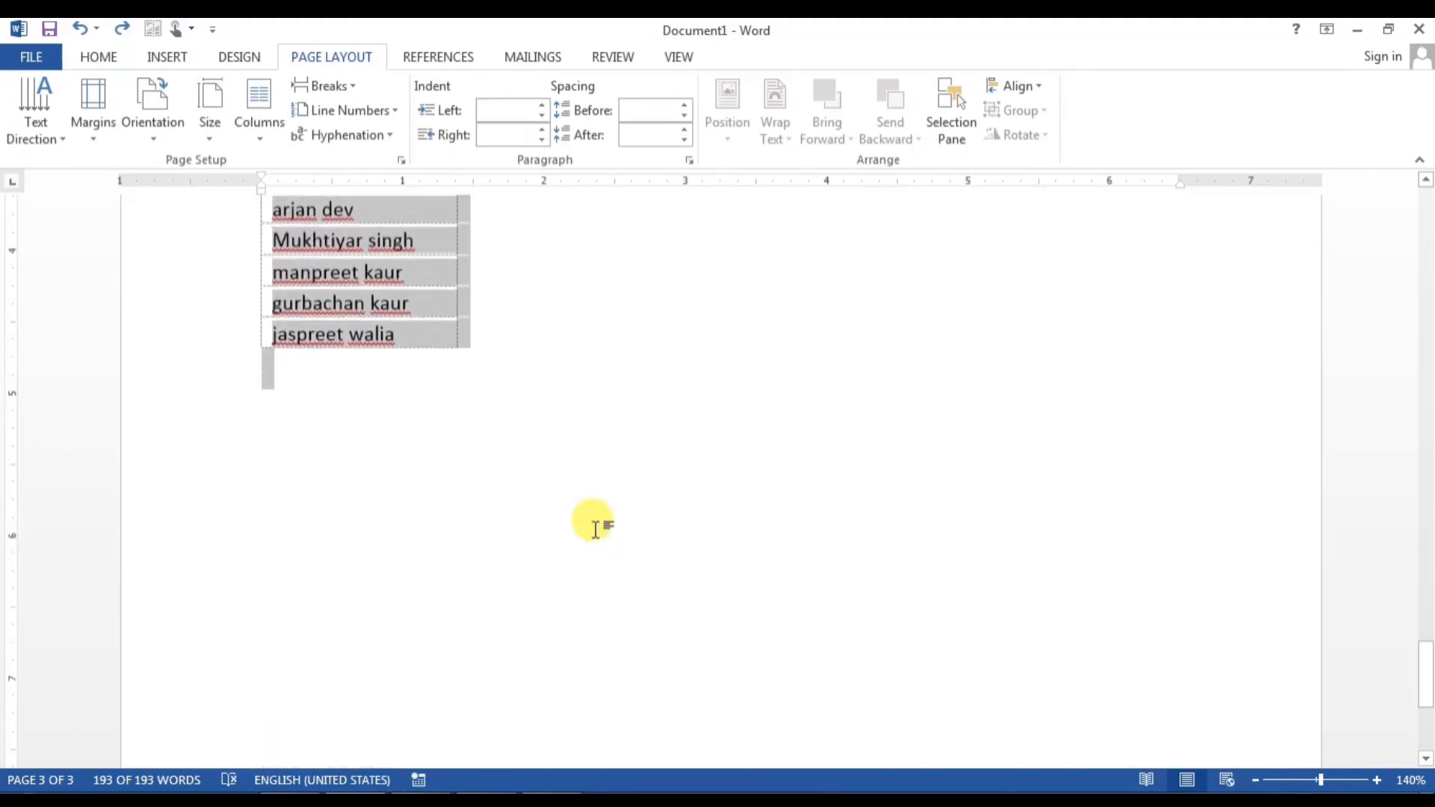
click(254, 115)
click(295, 236)
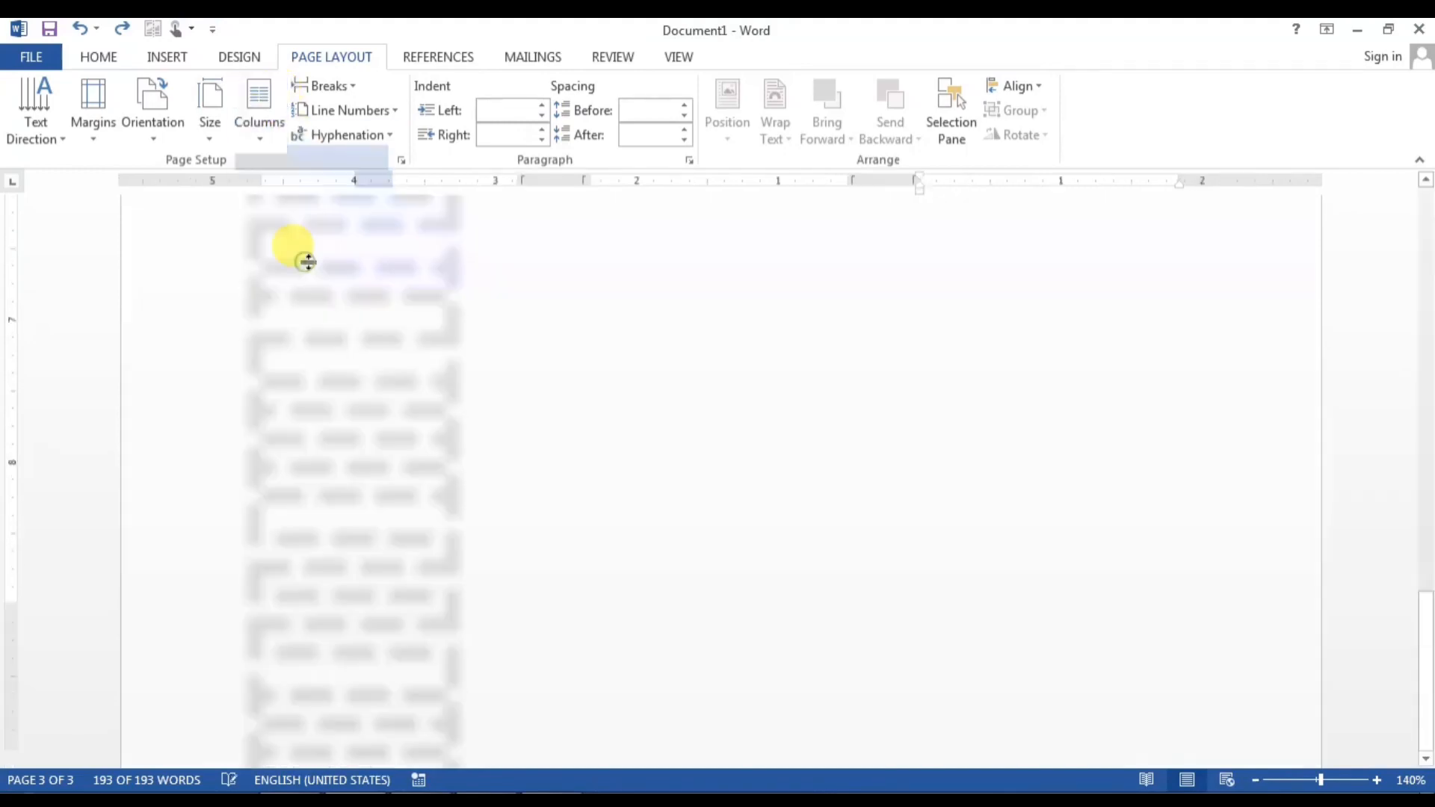
scroll(545, 513, up, 10)
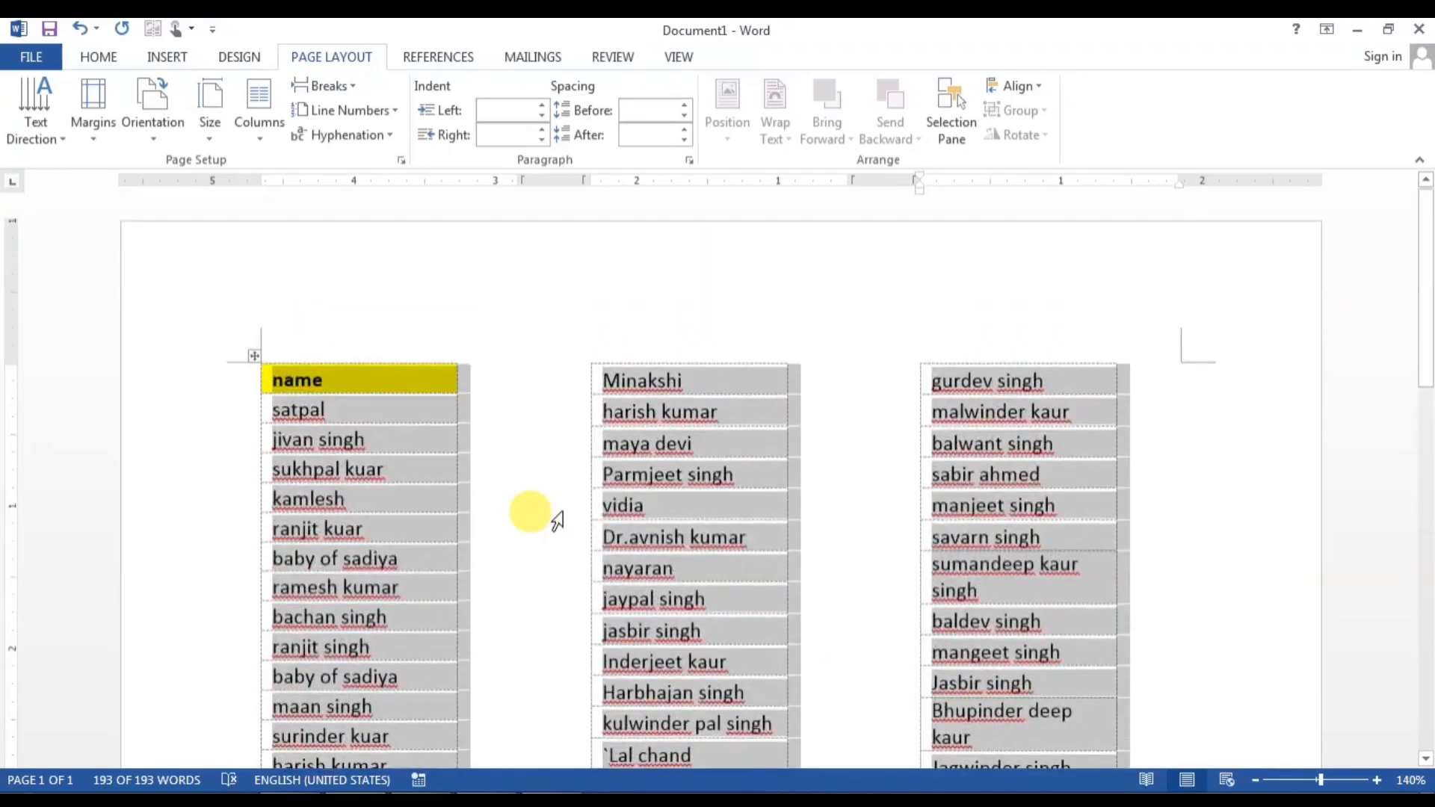
Step: Bullet the selected names, then switch them to numbering starting at 1
click(108, 58)
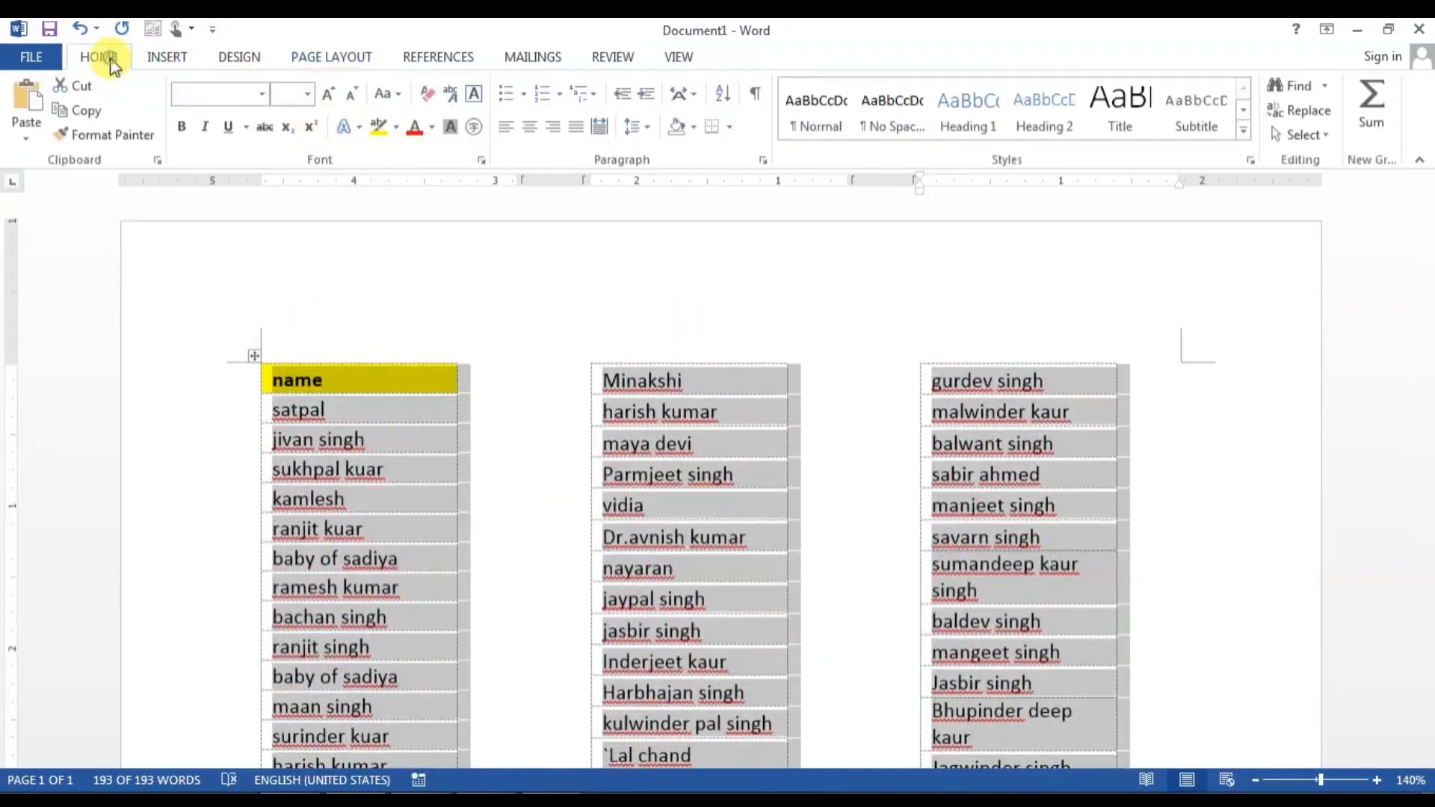
click(507, 95)
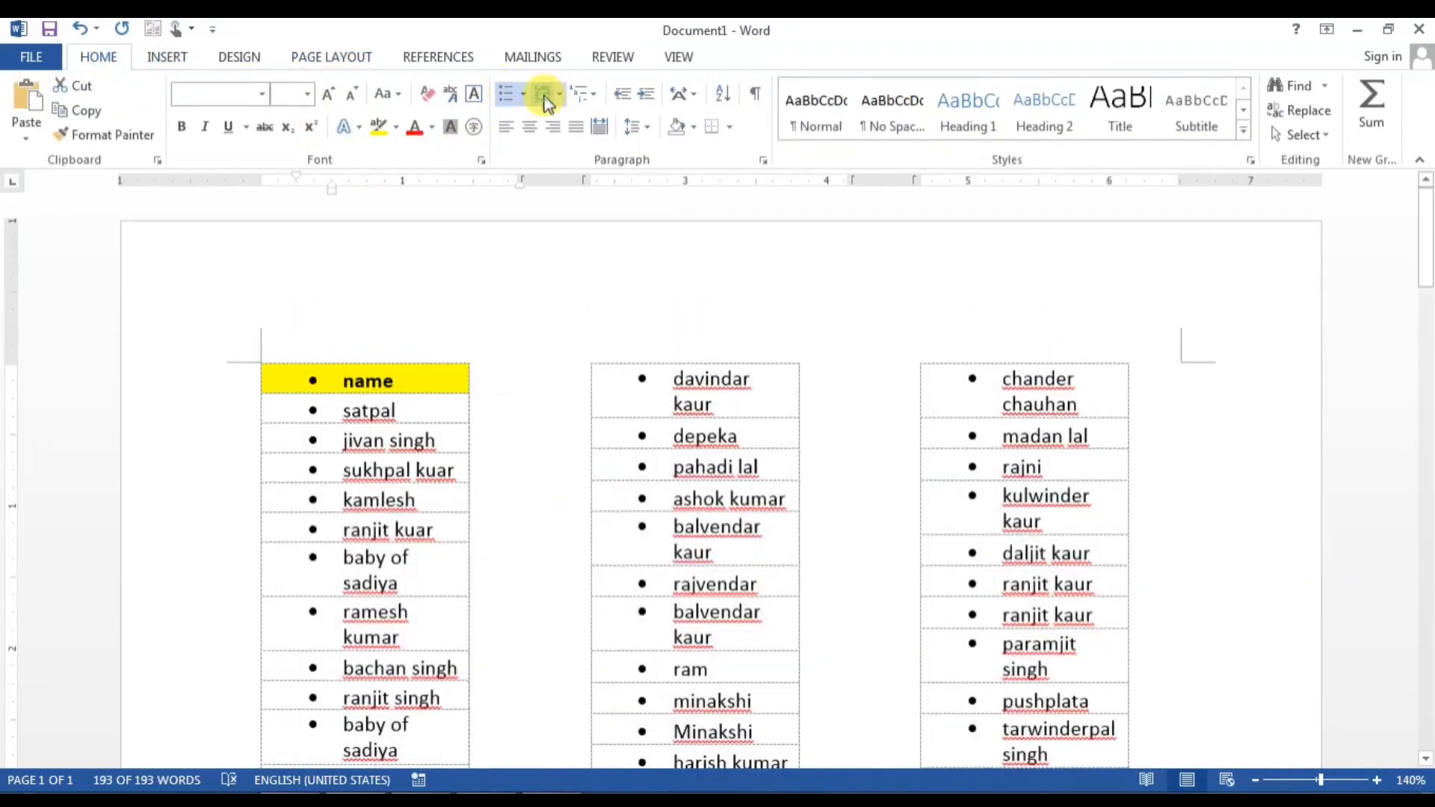
click(545, 95)
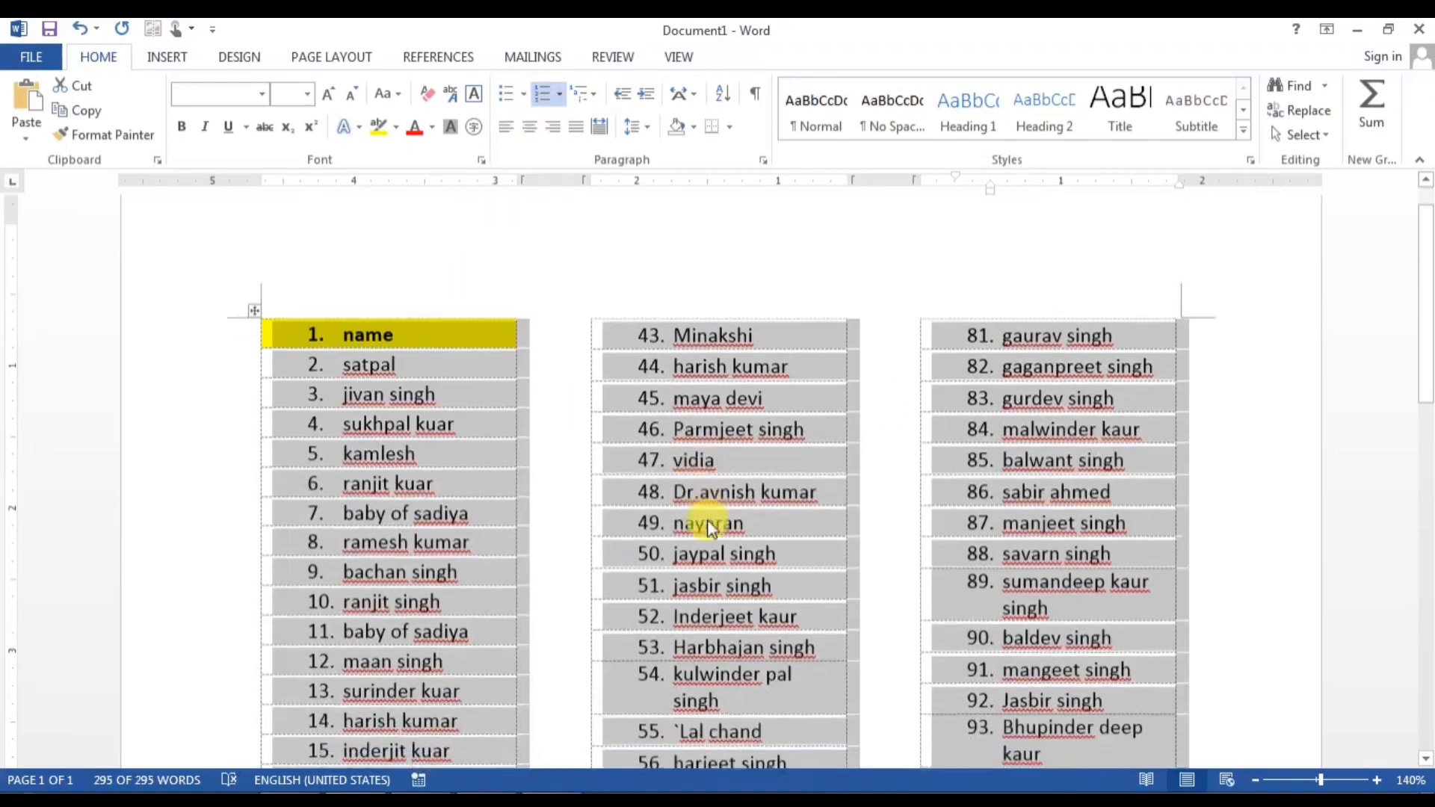
scroll(707, 523, down, 10)
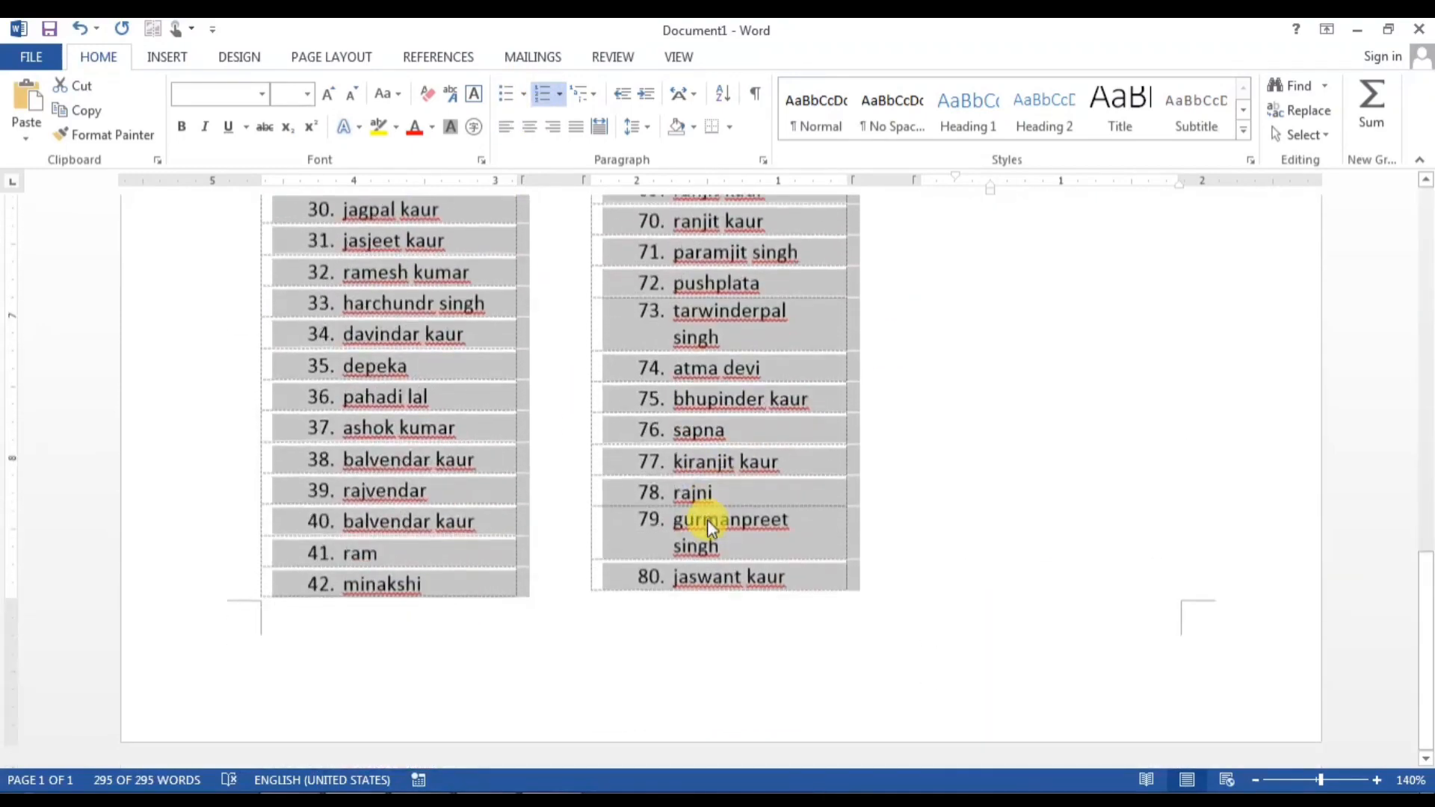
scroll(706, 519, up, 10)
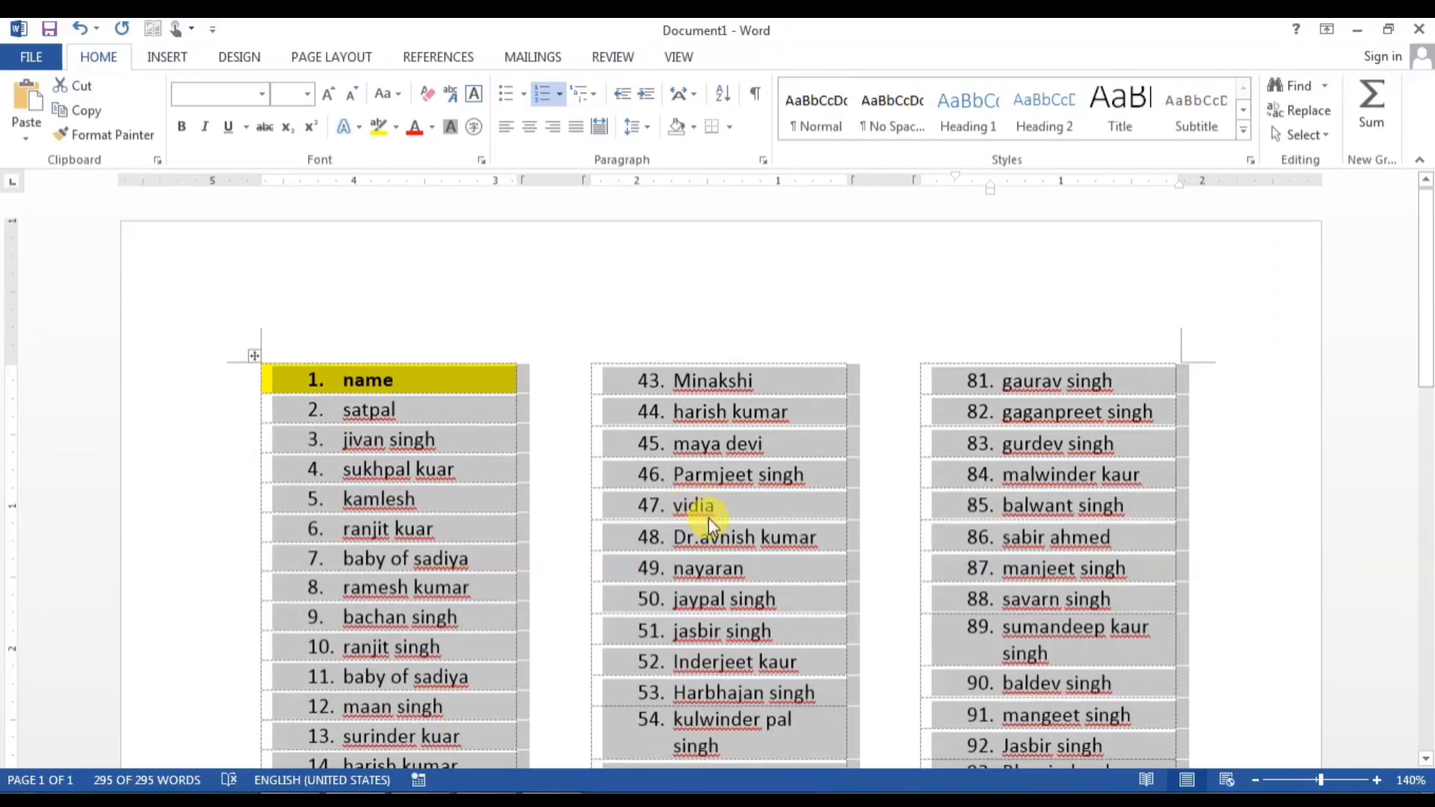
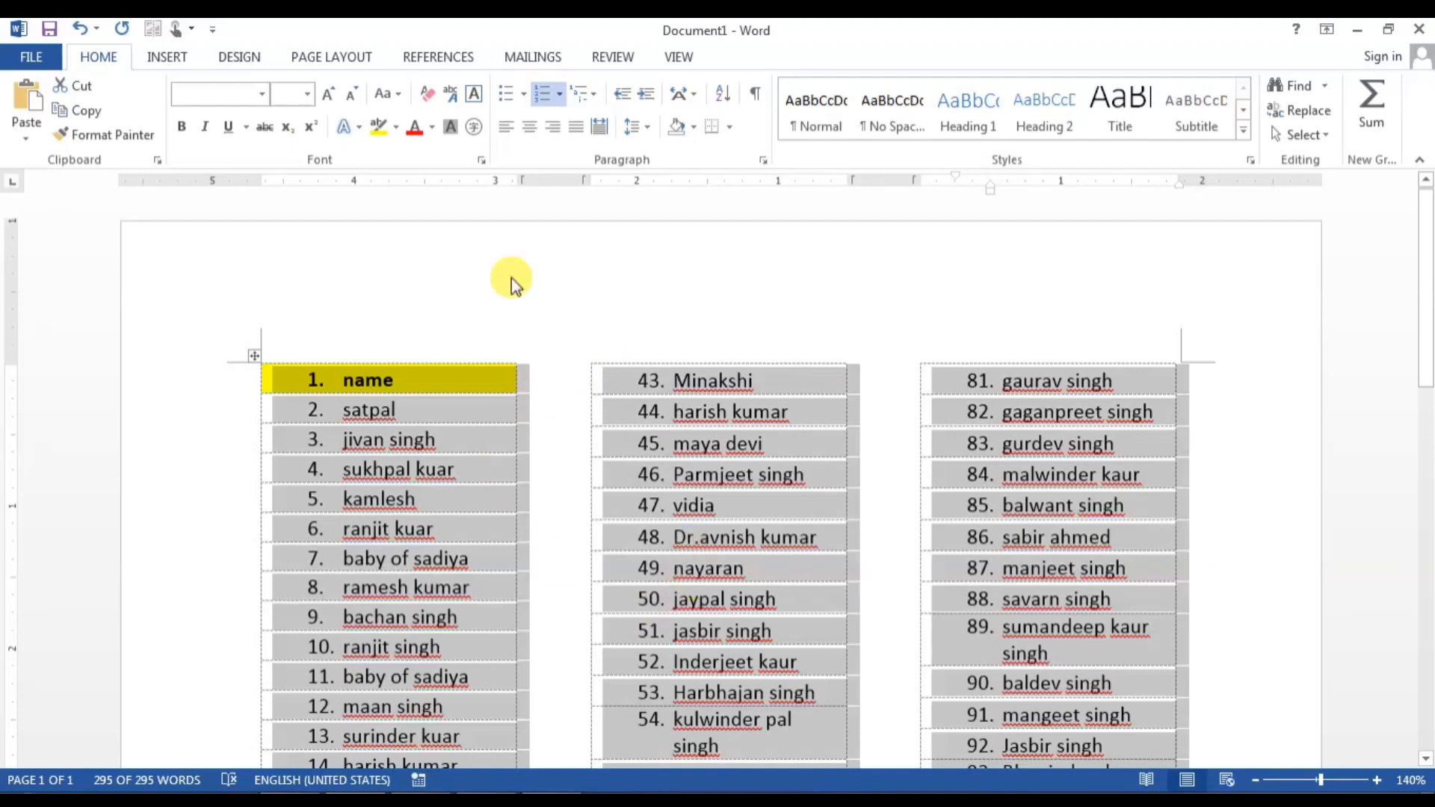
Step: Save the document to the Desktop under the name 'Name List'
click(26, 61)
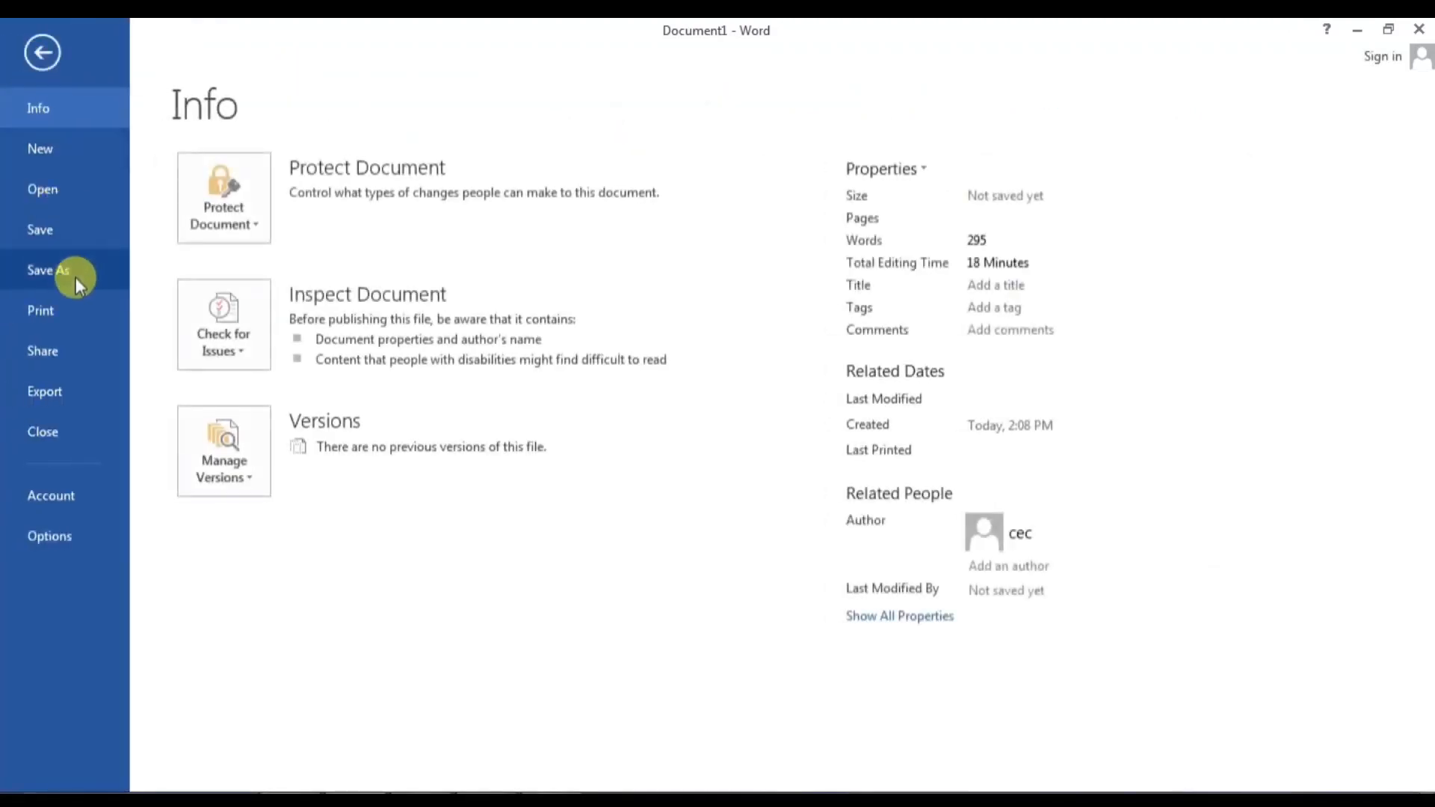
click(61, 230)
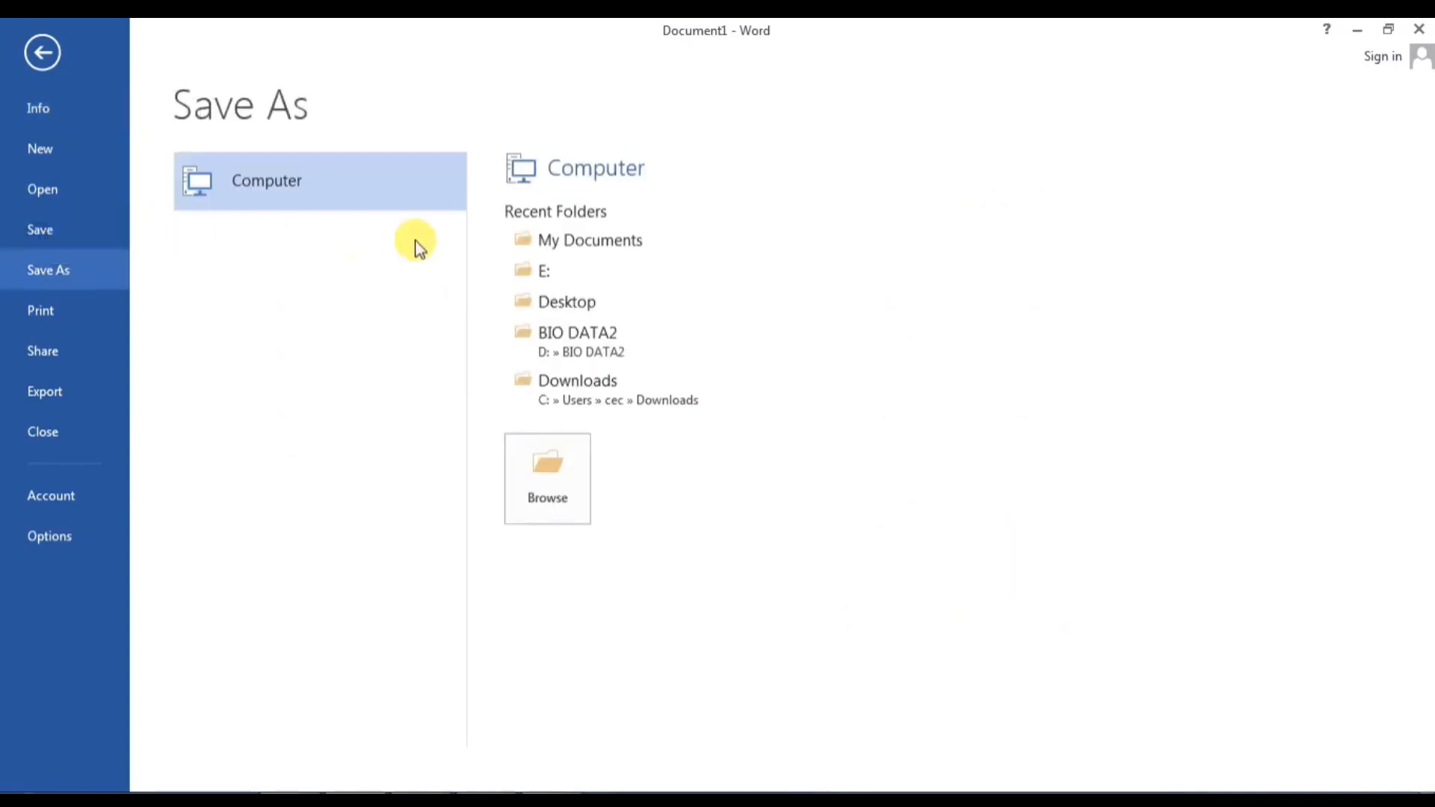
click(567, 299)
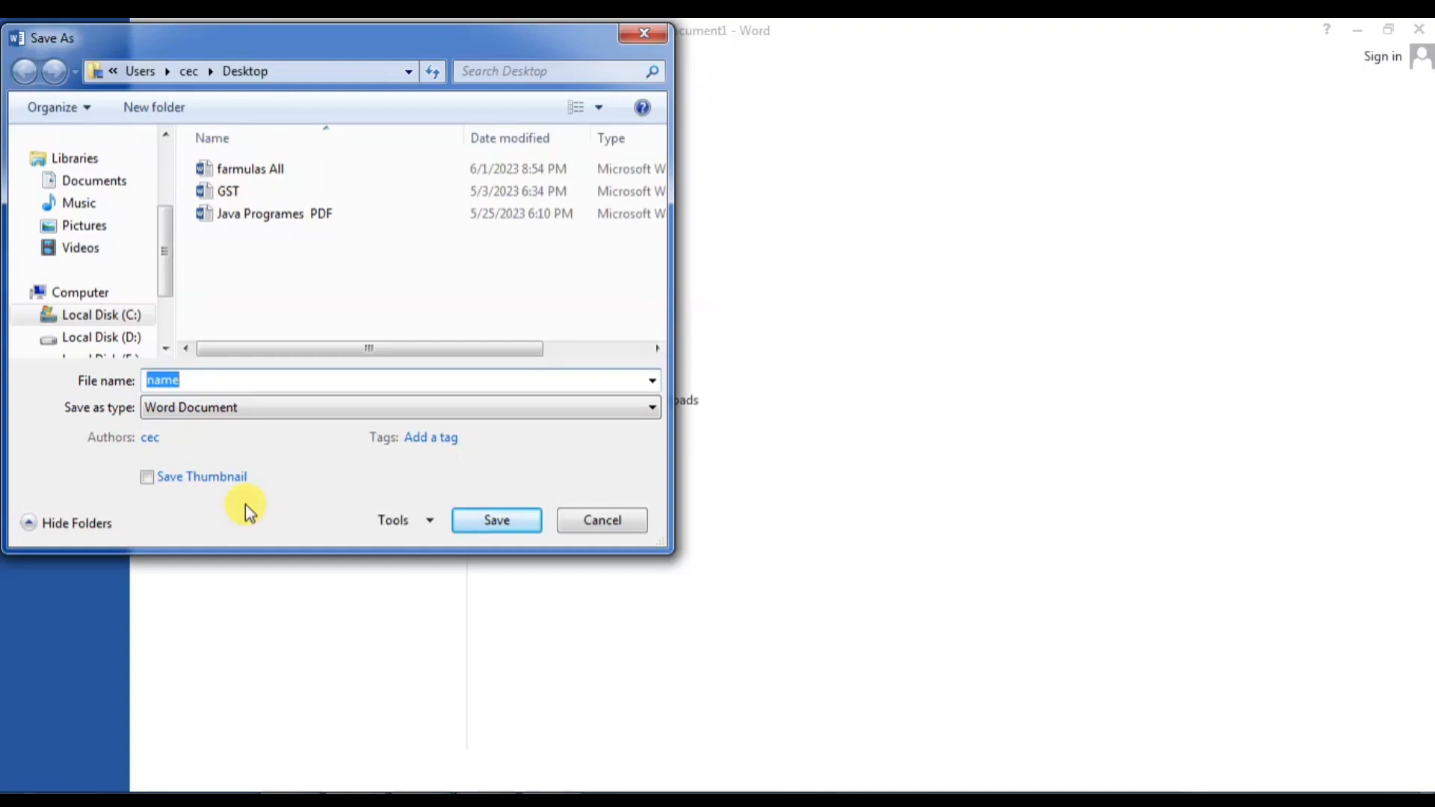
text(Name)
Step: Add a password to open in General Options, confirm it, and save the file
click(420, 527)
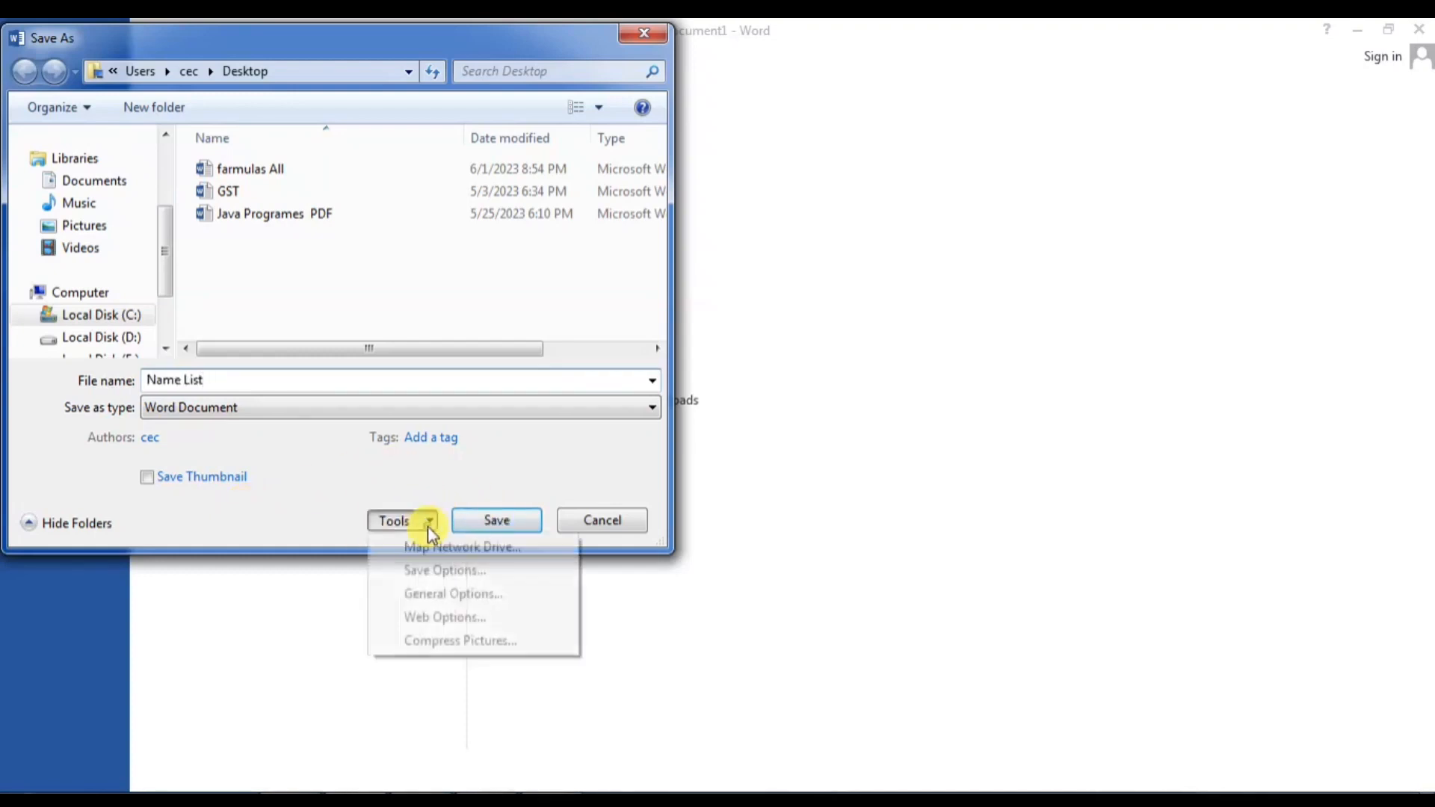
click(440, 595)
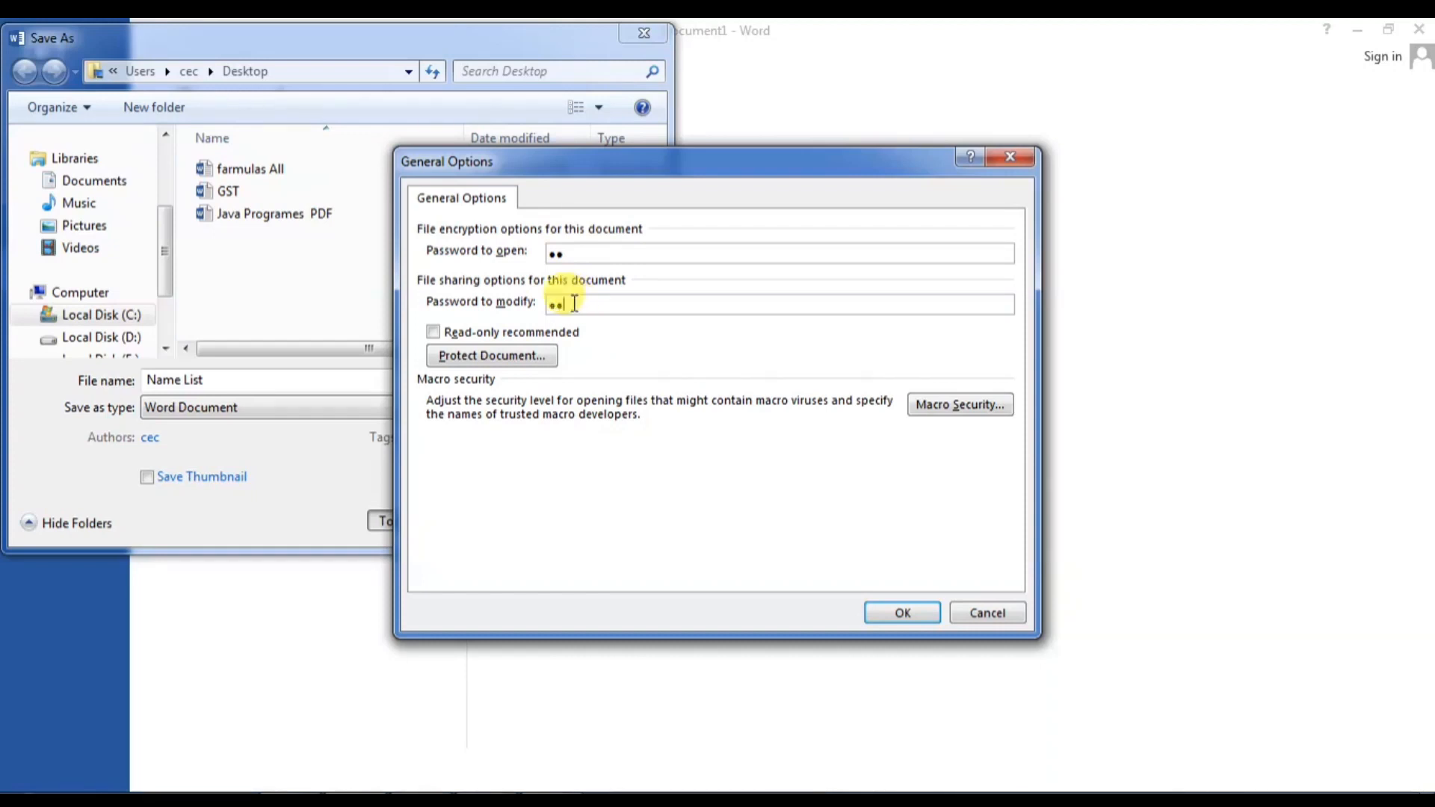
key(BackSpace)
key(BackSpace)
click(897, 614)
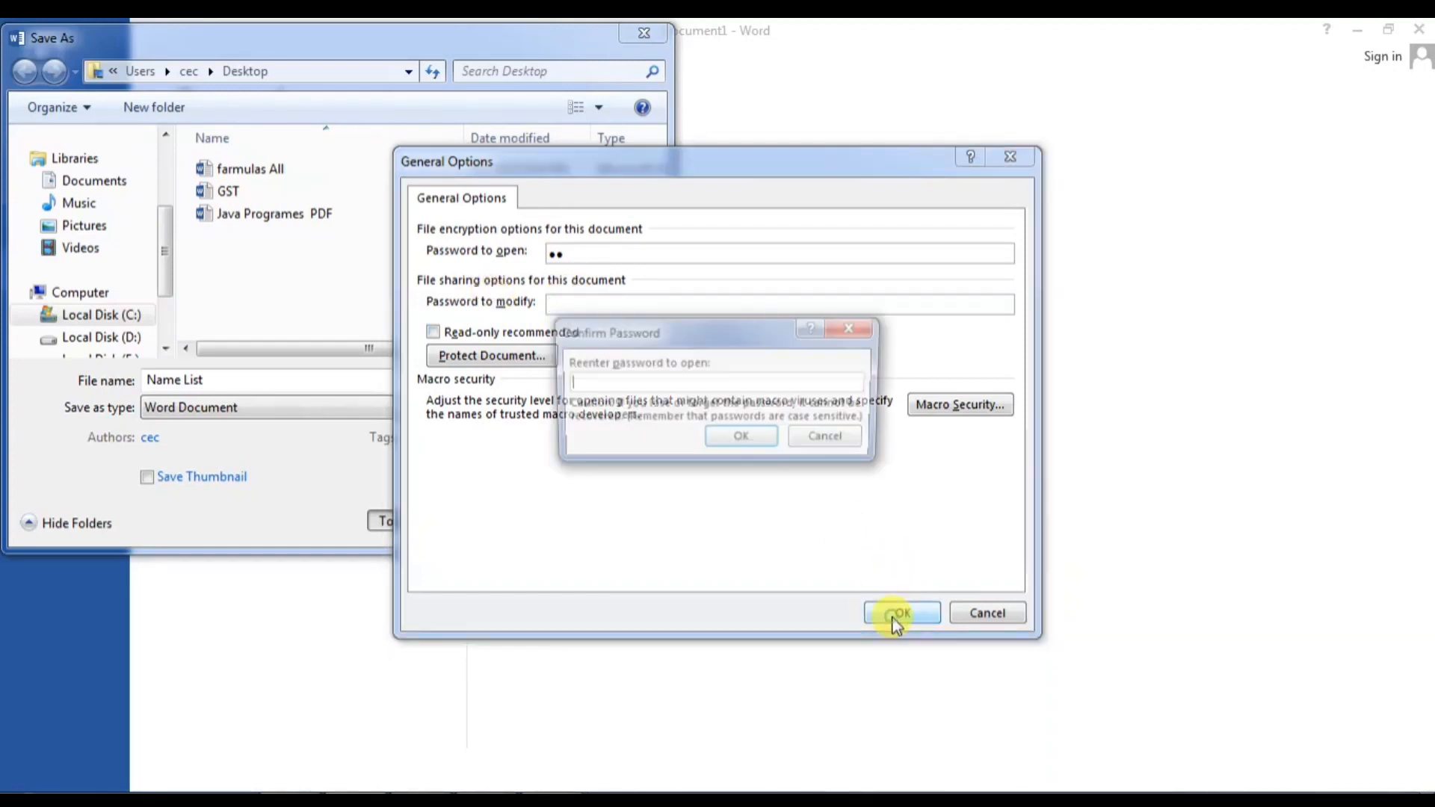
click(747, 439)
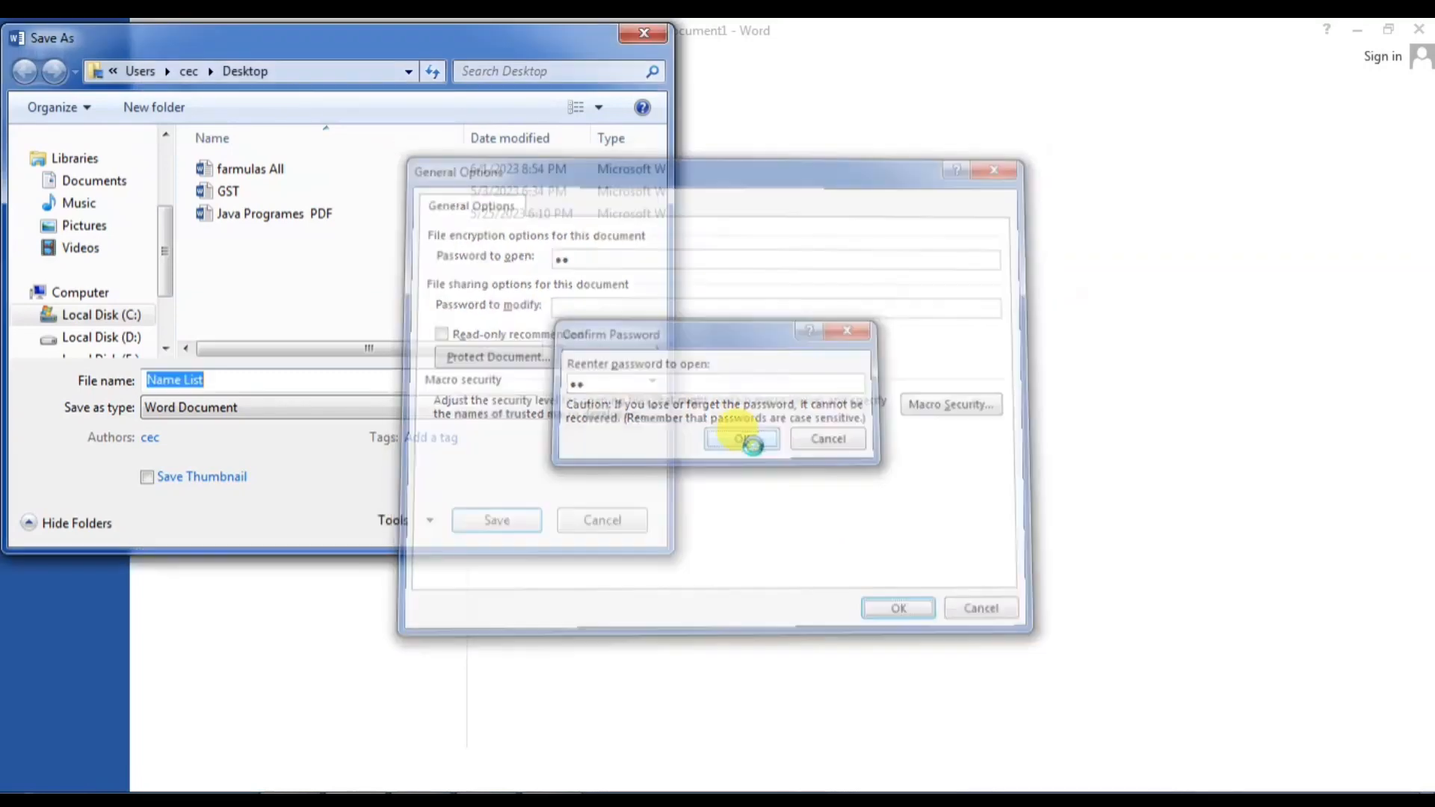
click(501, 517)
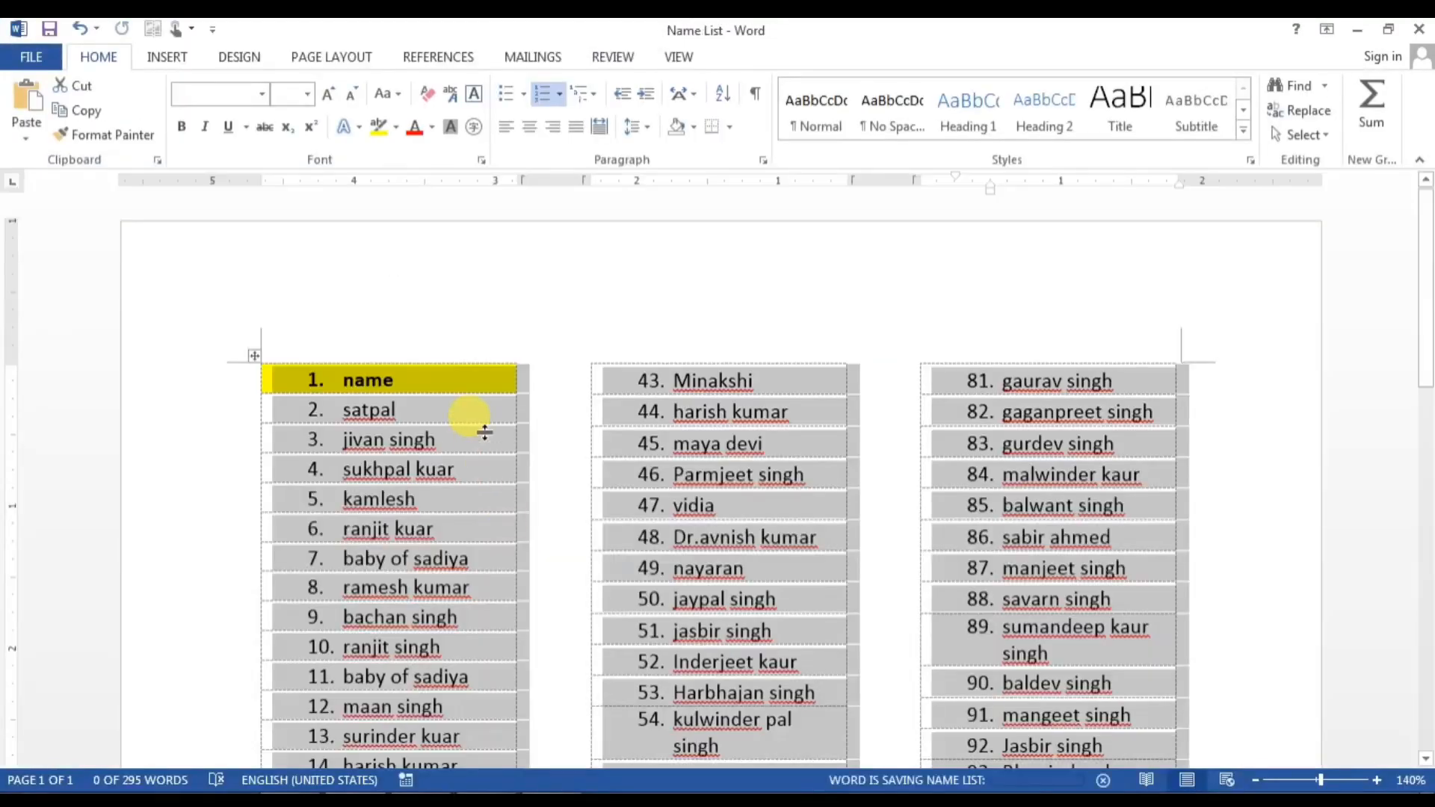
Step: Close Name List and reopen it from Recent Documents, re-entering the password after a failed attempt
click(31, 56)
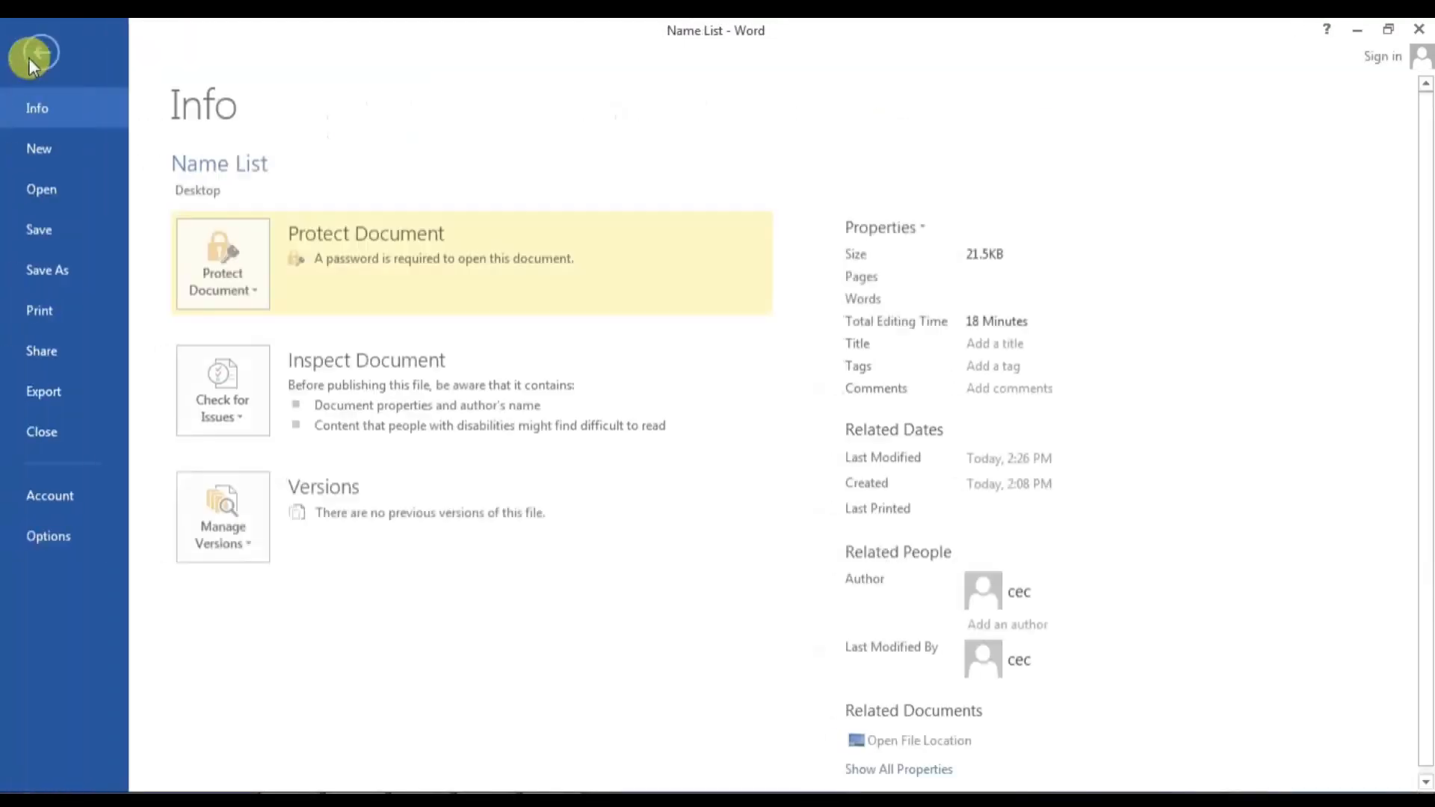
click(45, 426)
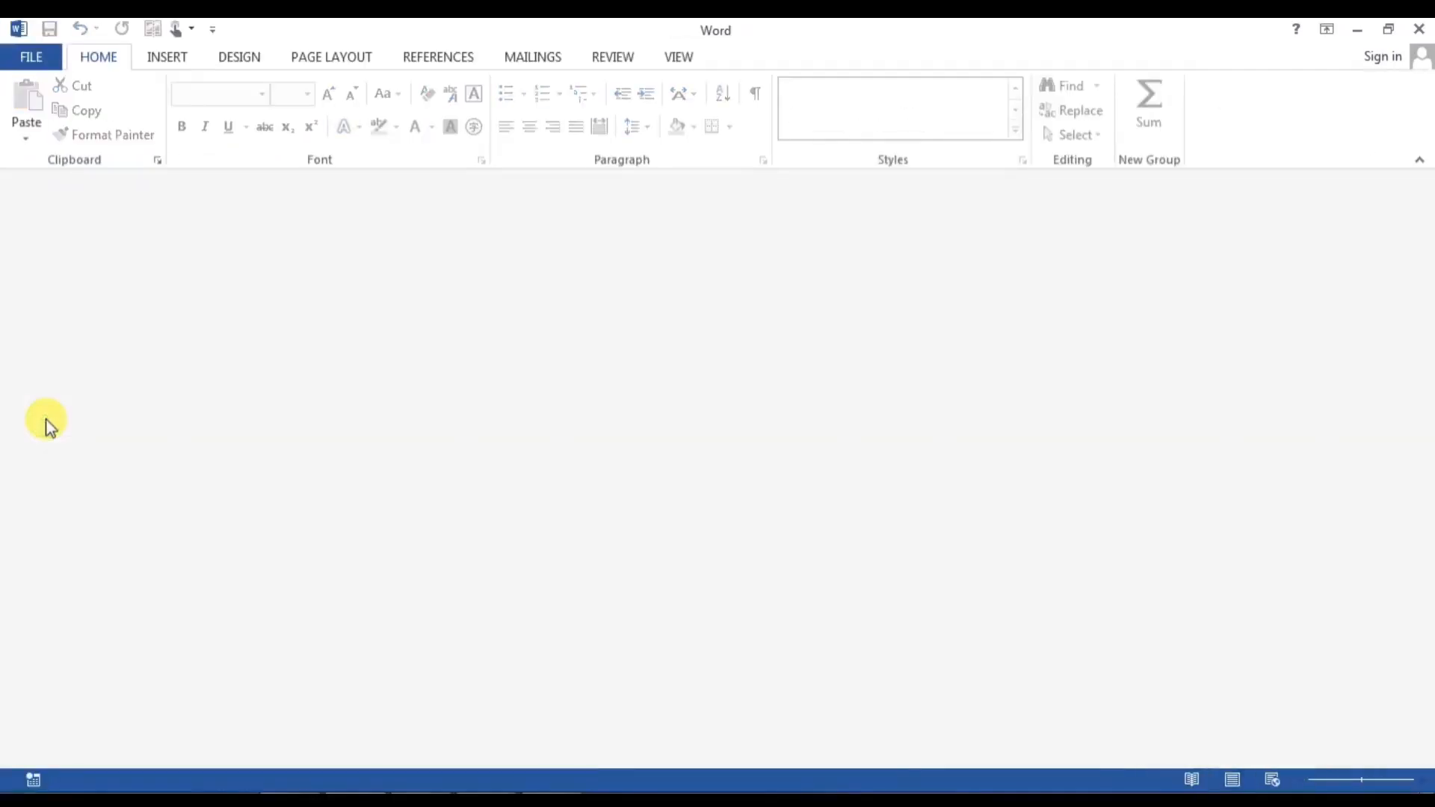
click(30, 56)
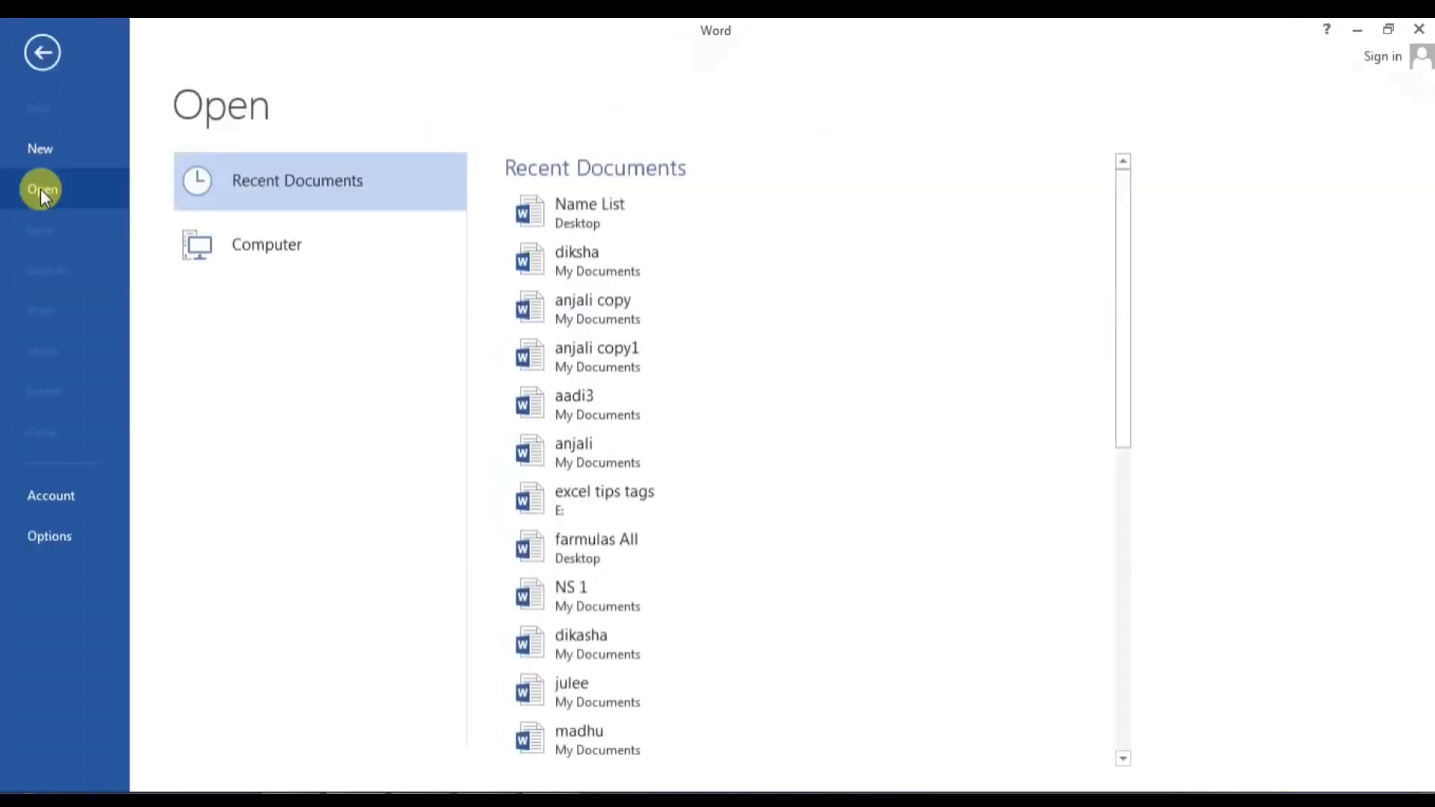
click(554, 215)
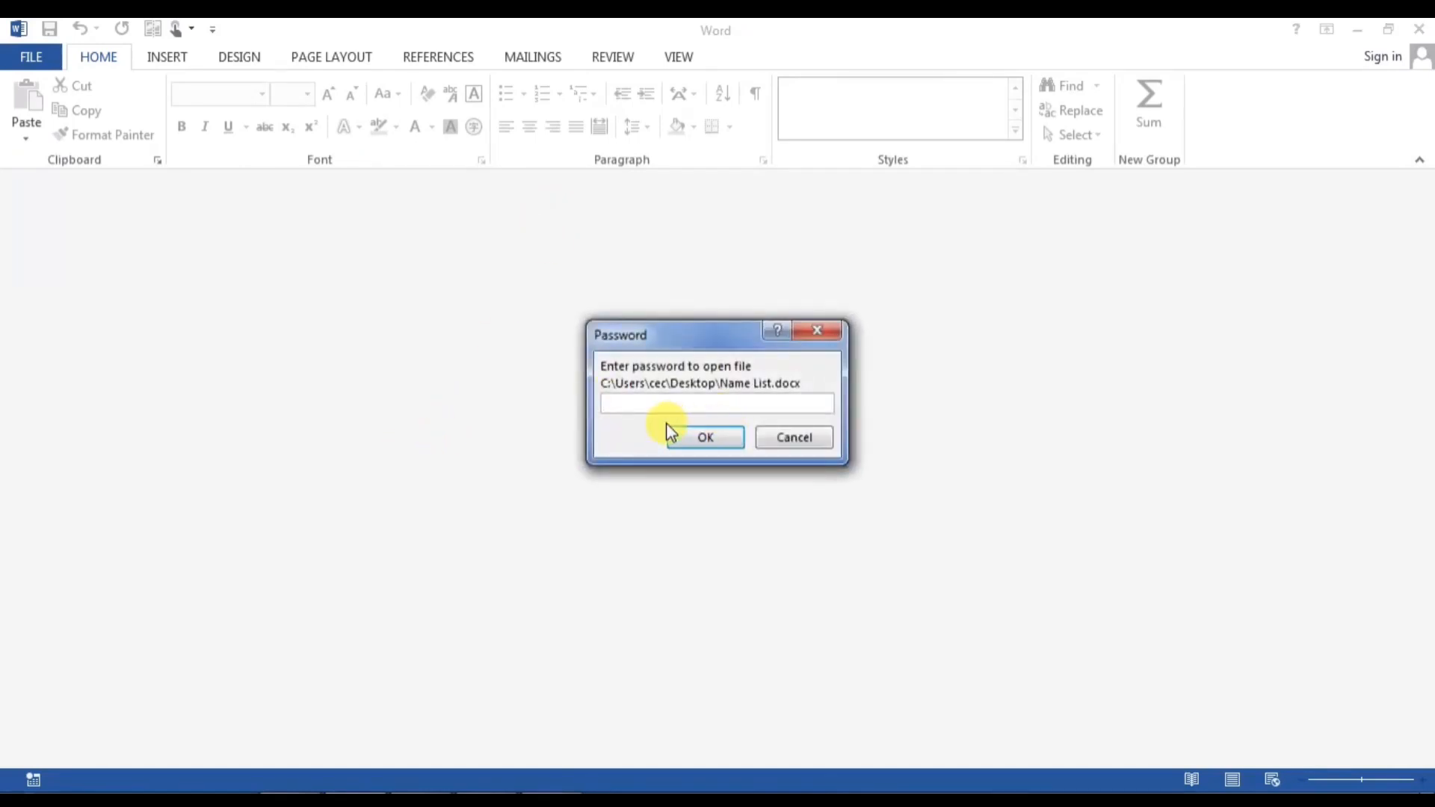
click(721, 440)
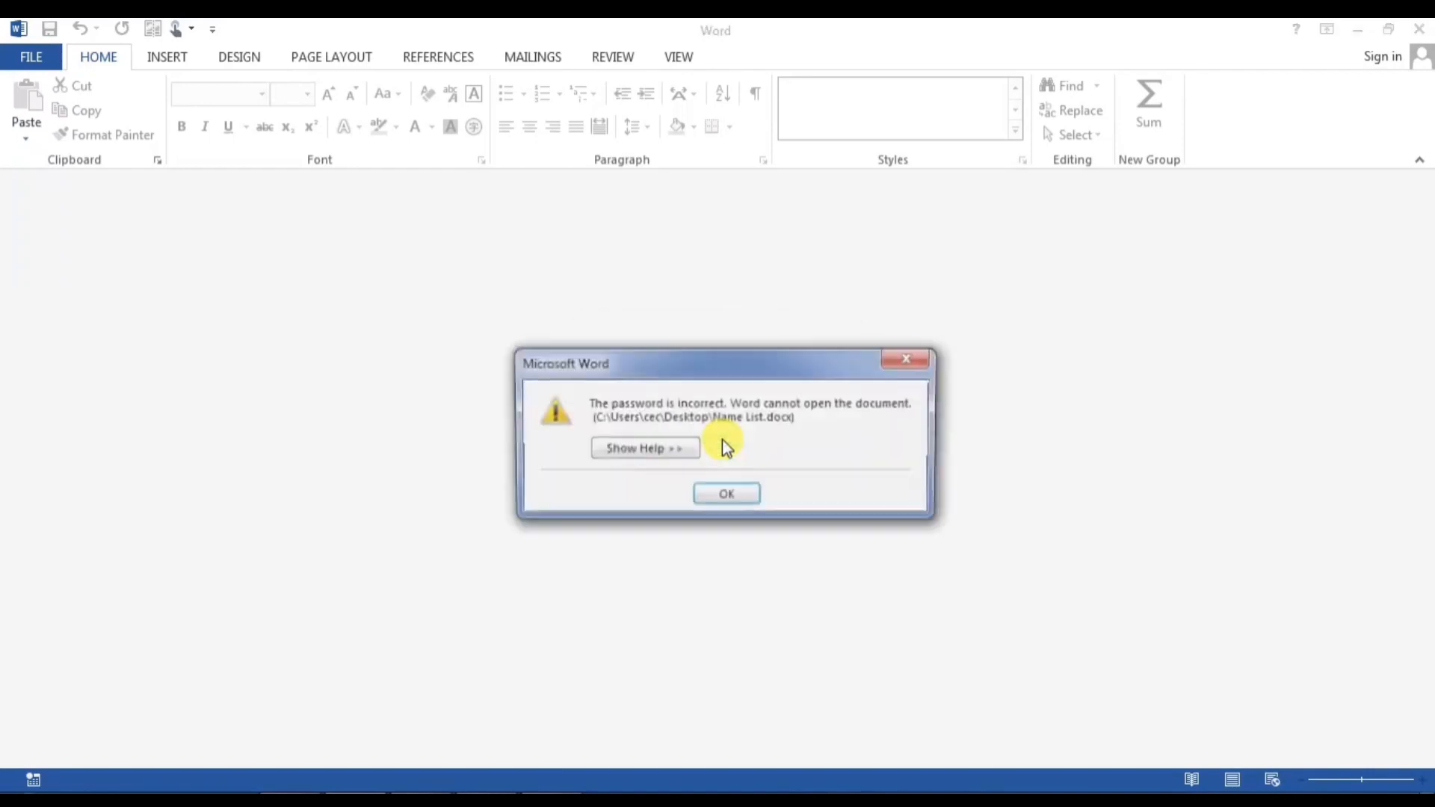
click(725, 494)
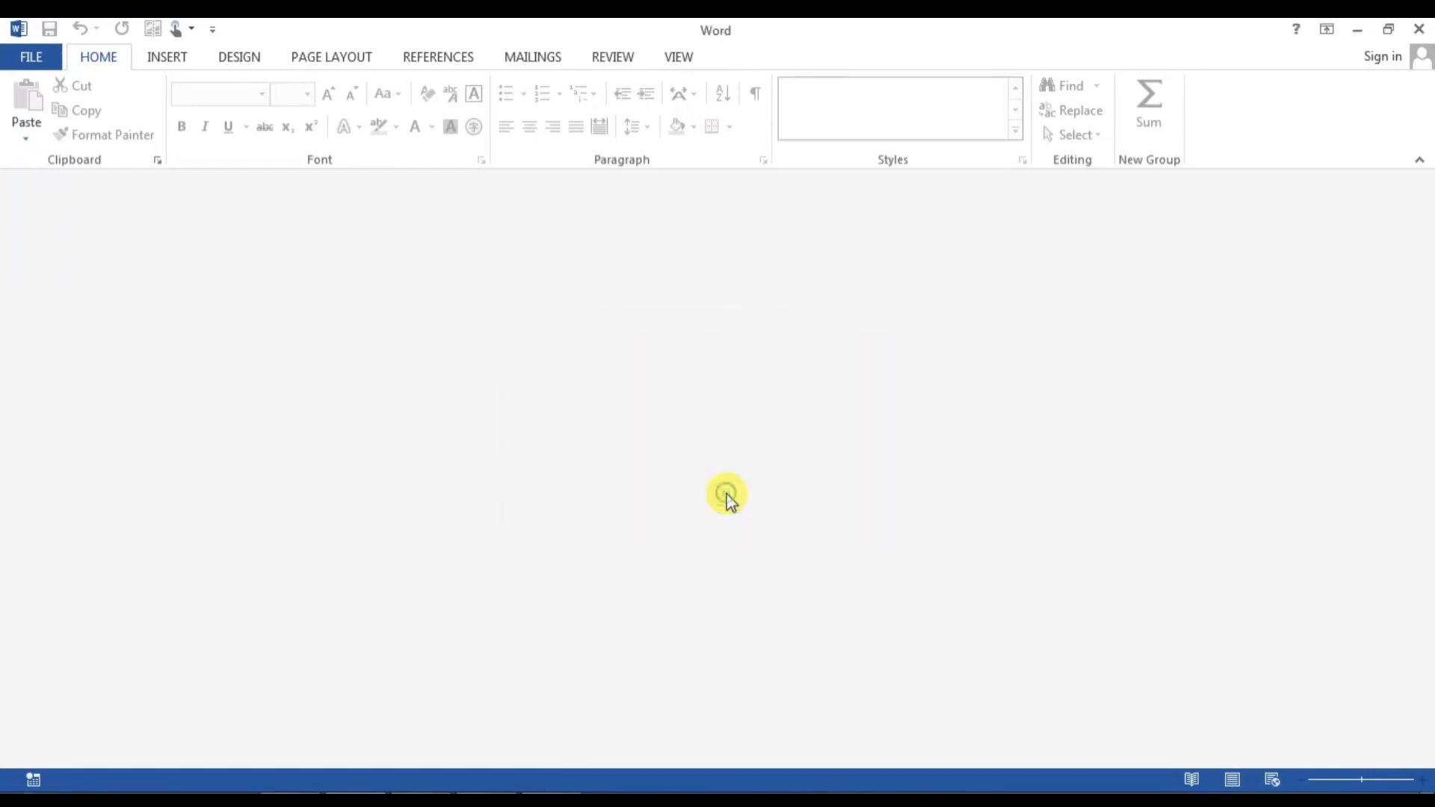
click(34, 61)
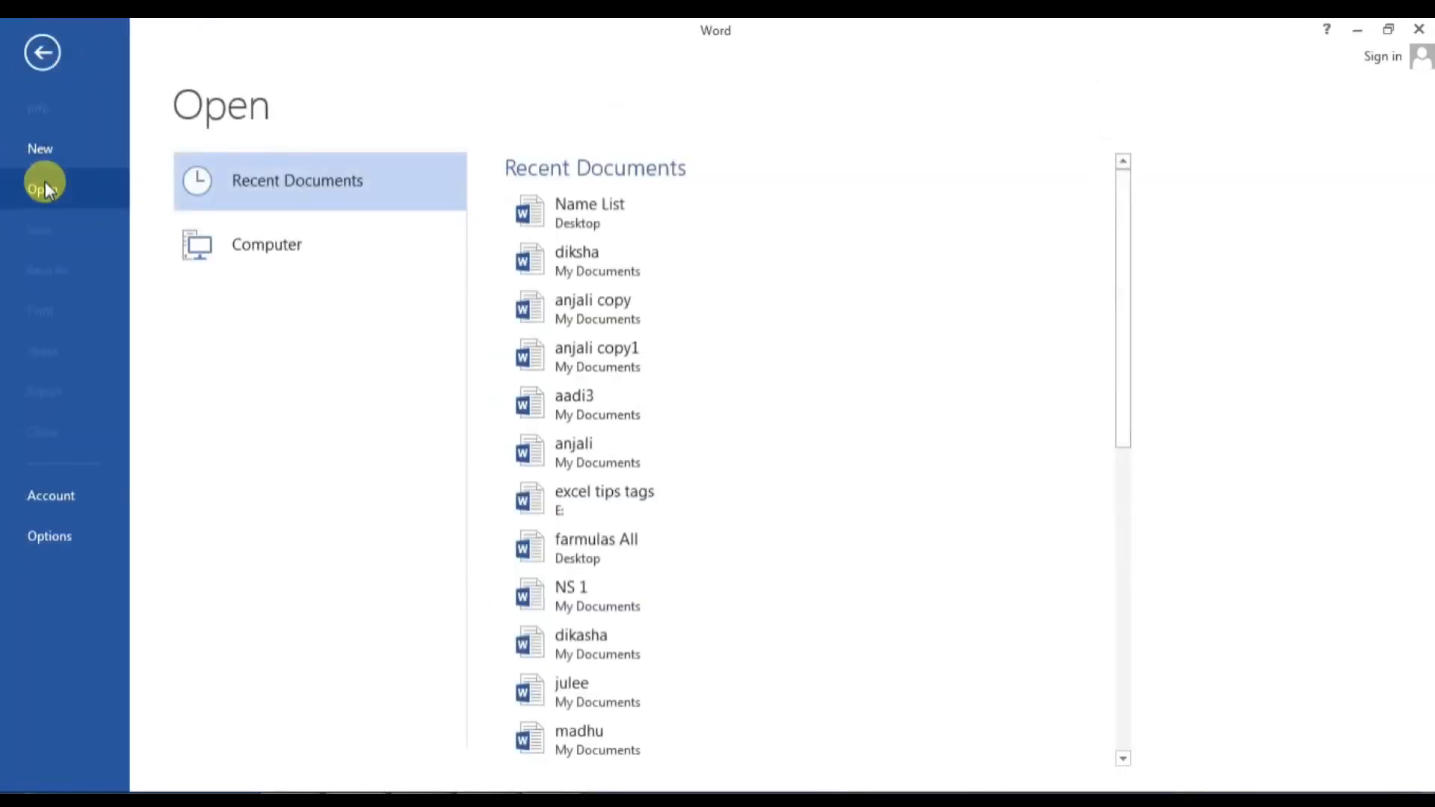
click(550, 226)
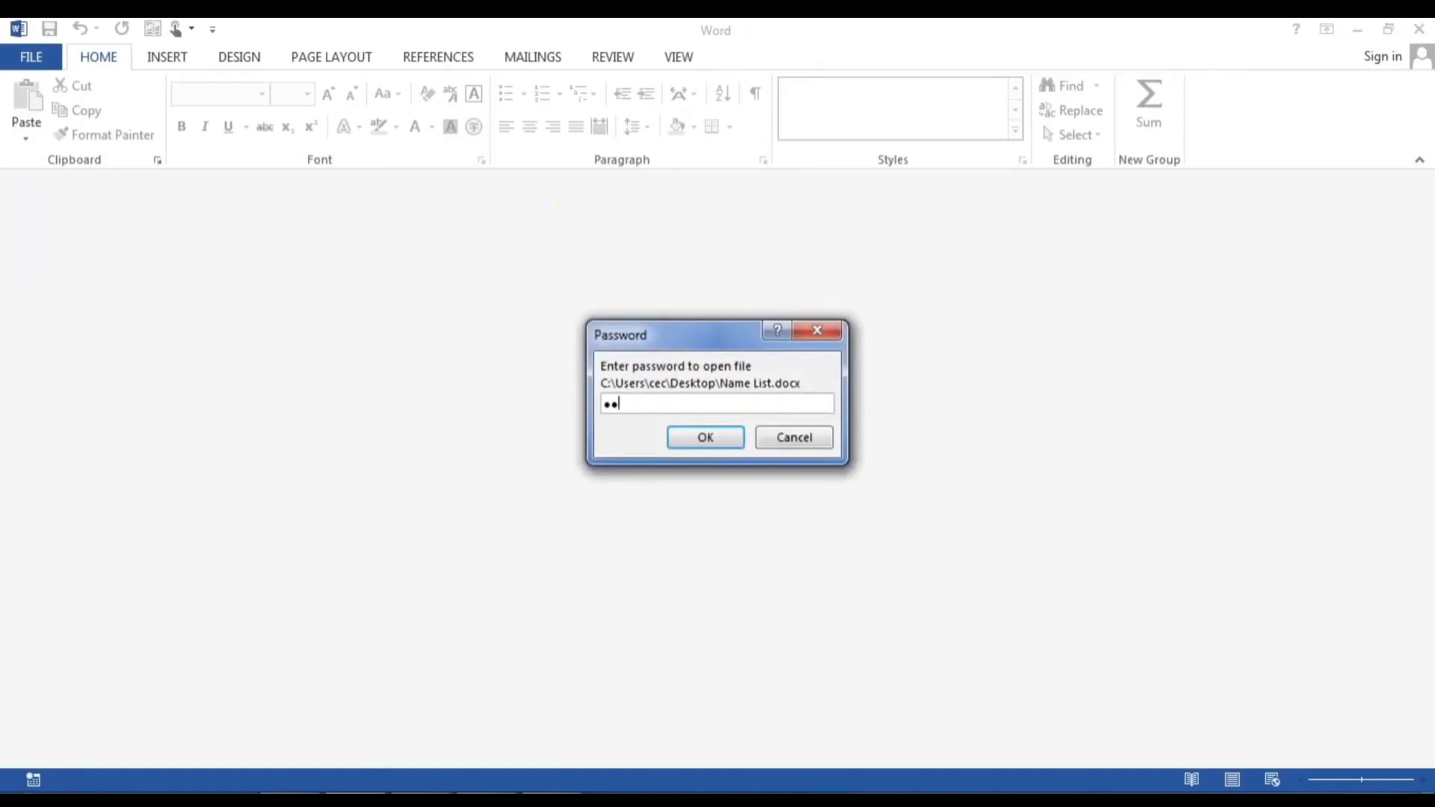
key(Return)
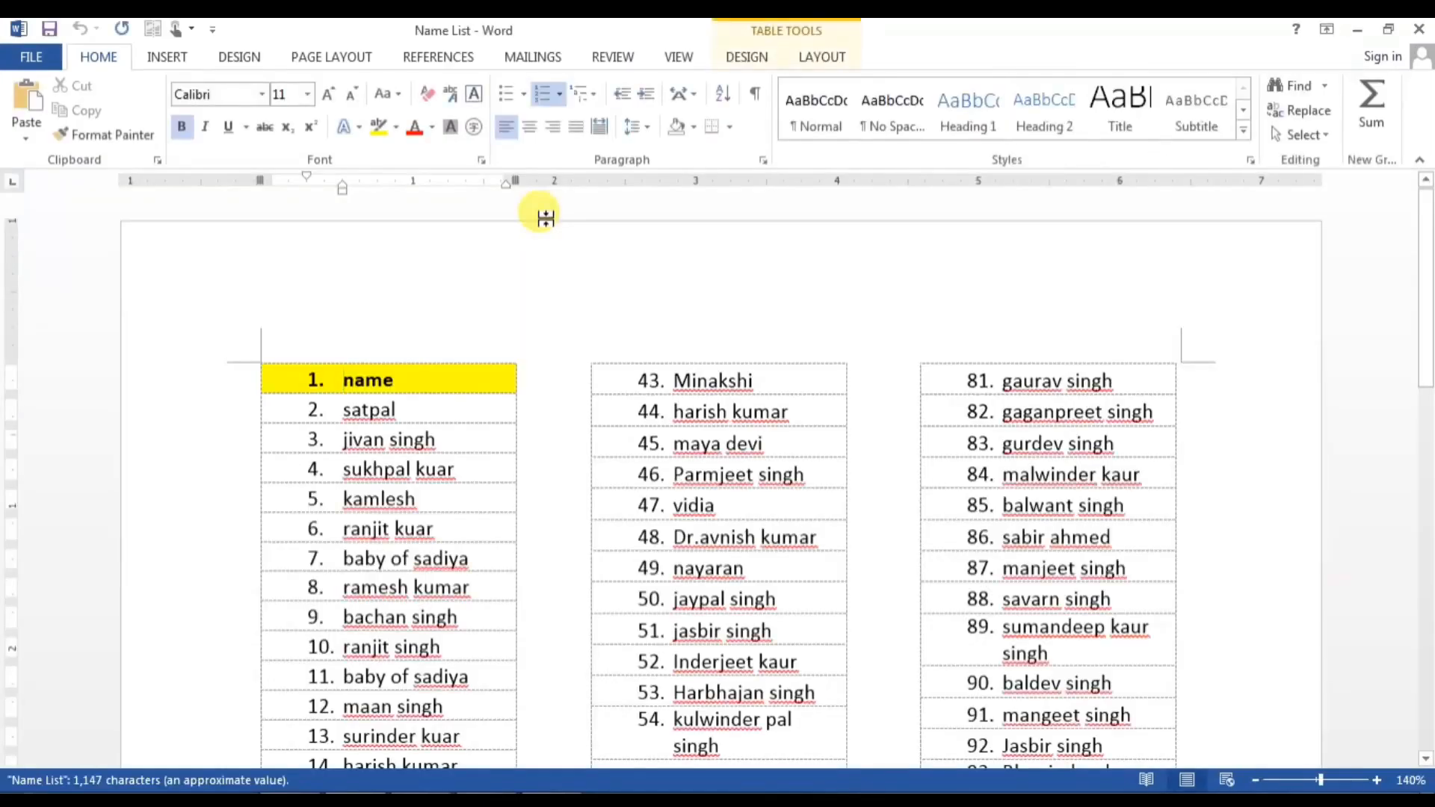
Step: Select the entire name table and delete it, leaving the page empty
scroll(580, 425, down, 10)
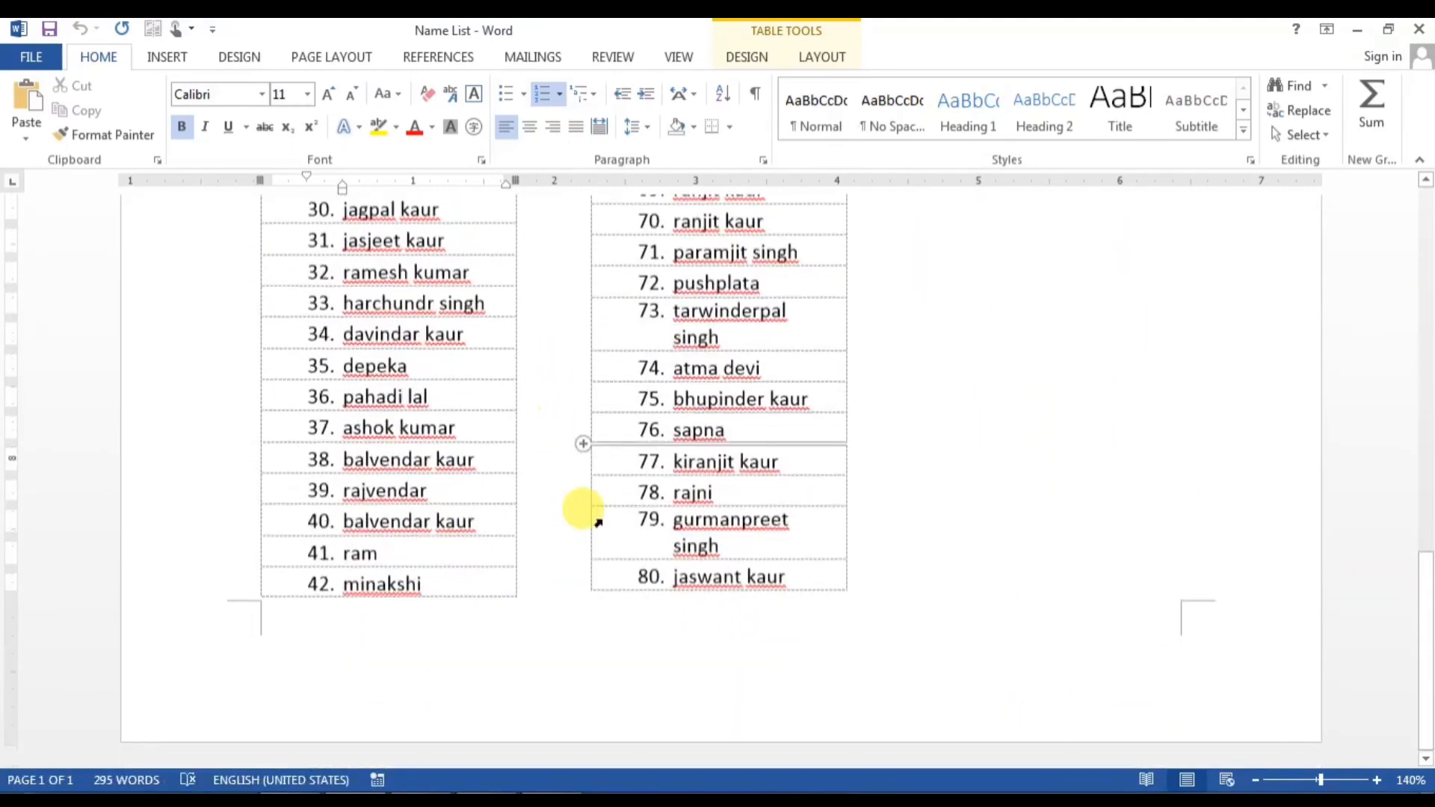
scroll(596, 513, up, 10)
scroll(597, 525, up, 3)
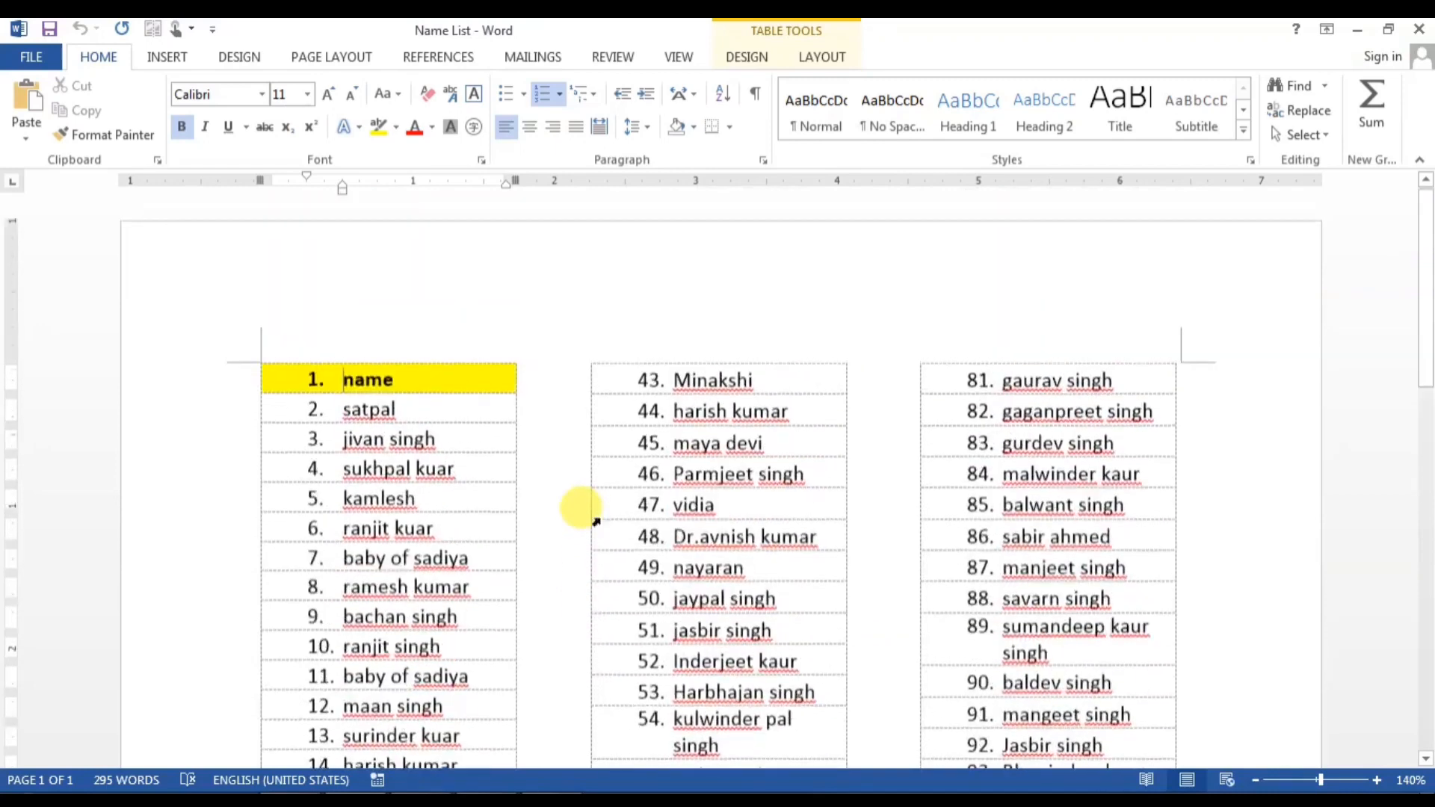
key(ctrl+a)
key(Delete)
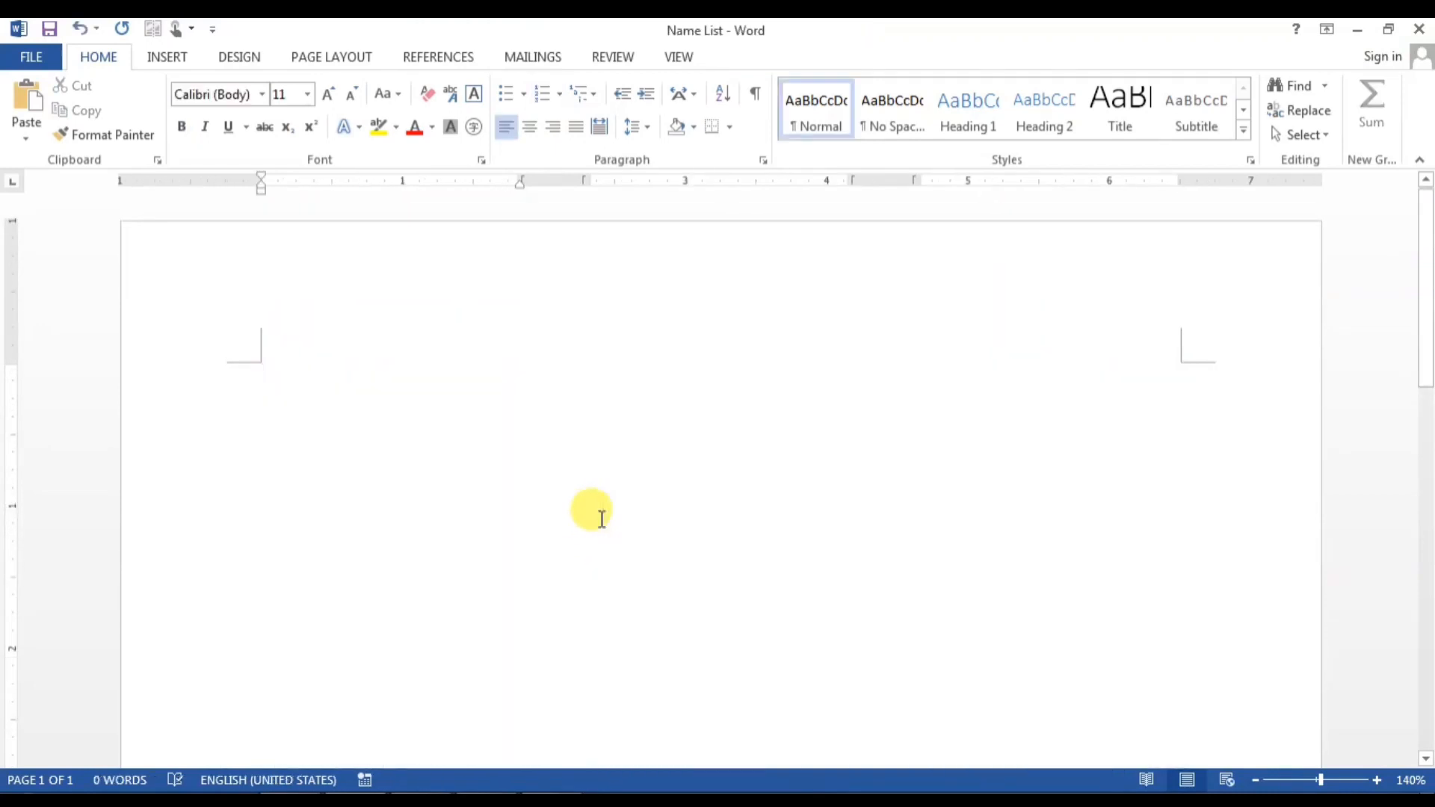
Step: Generate sample text with rand() and set all of it to a single column
text(-)
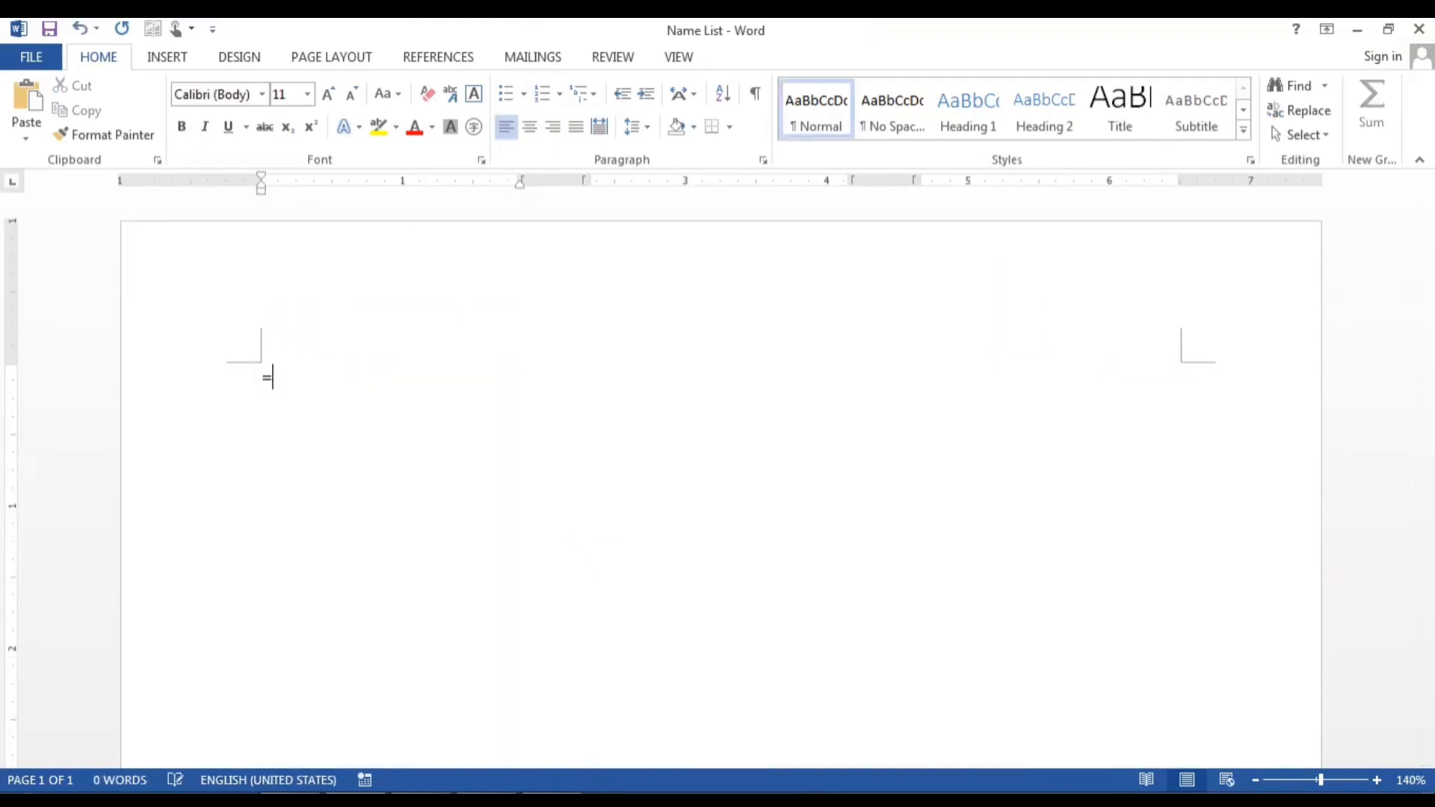
text(rand())
key(Return)
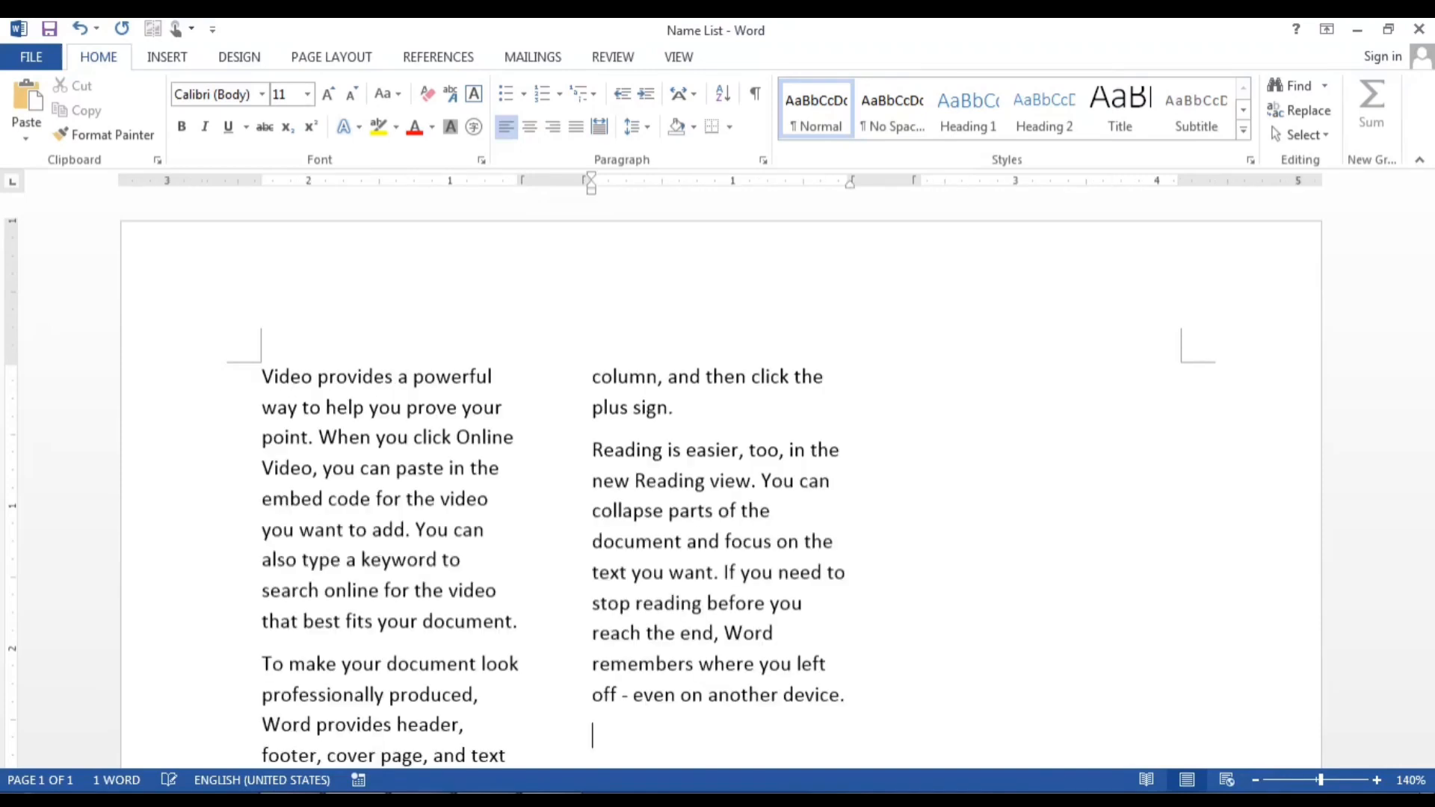
key(ctrl+a)
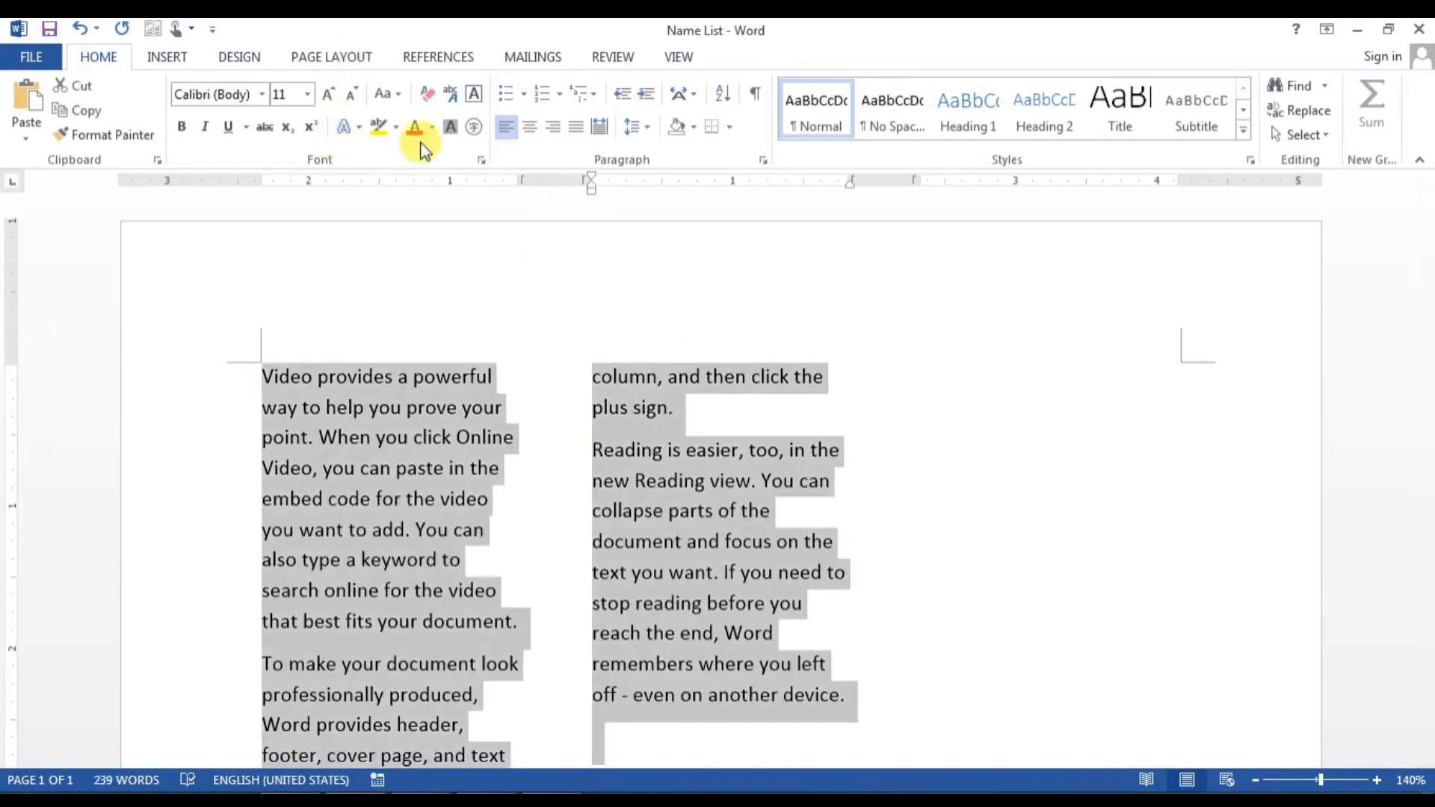
click(240, 57)
click(325, 57)
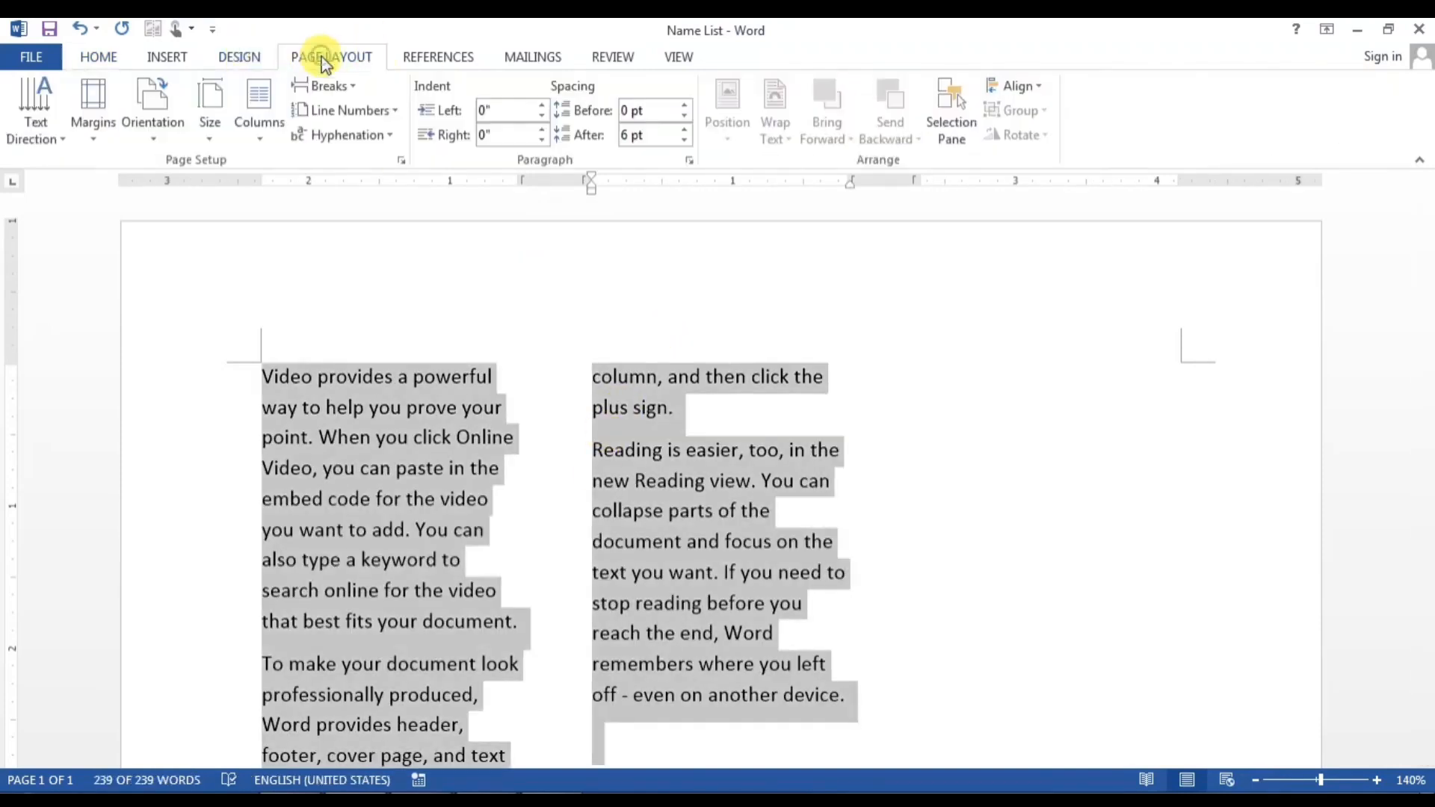
click(258, 112)
click(281, 172)
Step: Delete everything after the first paragraph, then select that 'Video provides a powerful way' paragraph
click(688, 434)
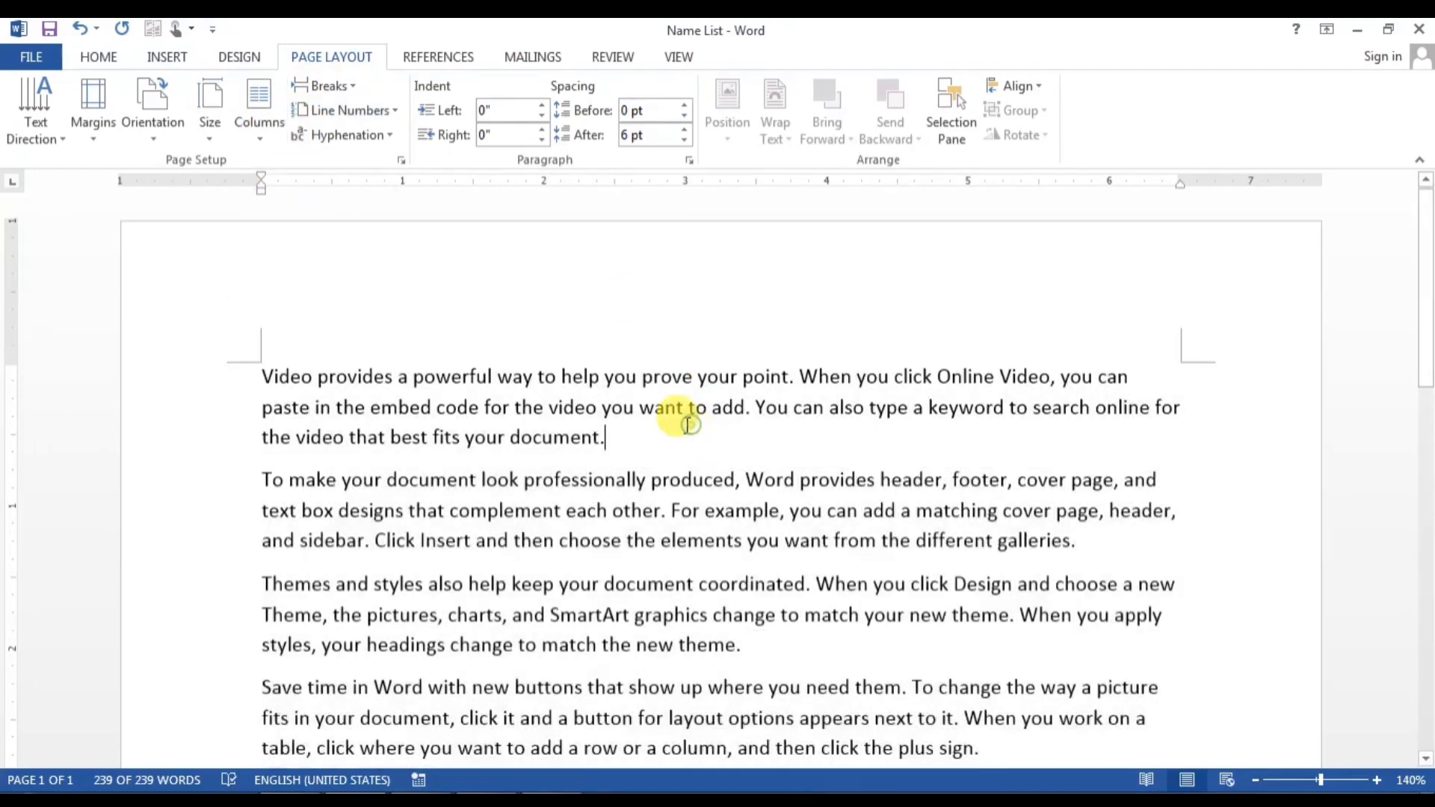
drag(263, 475, 1166, 751)
key(Delete)
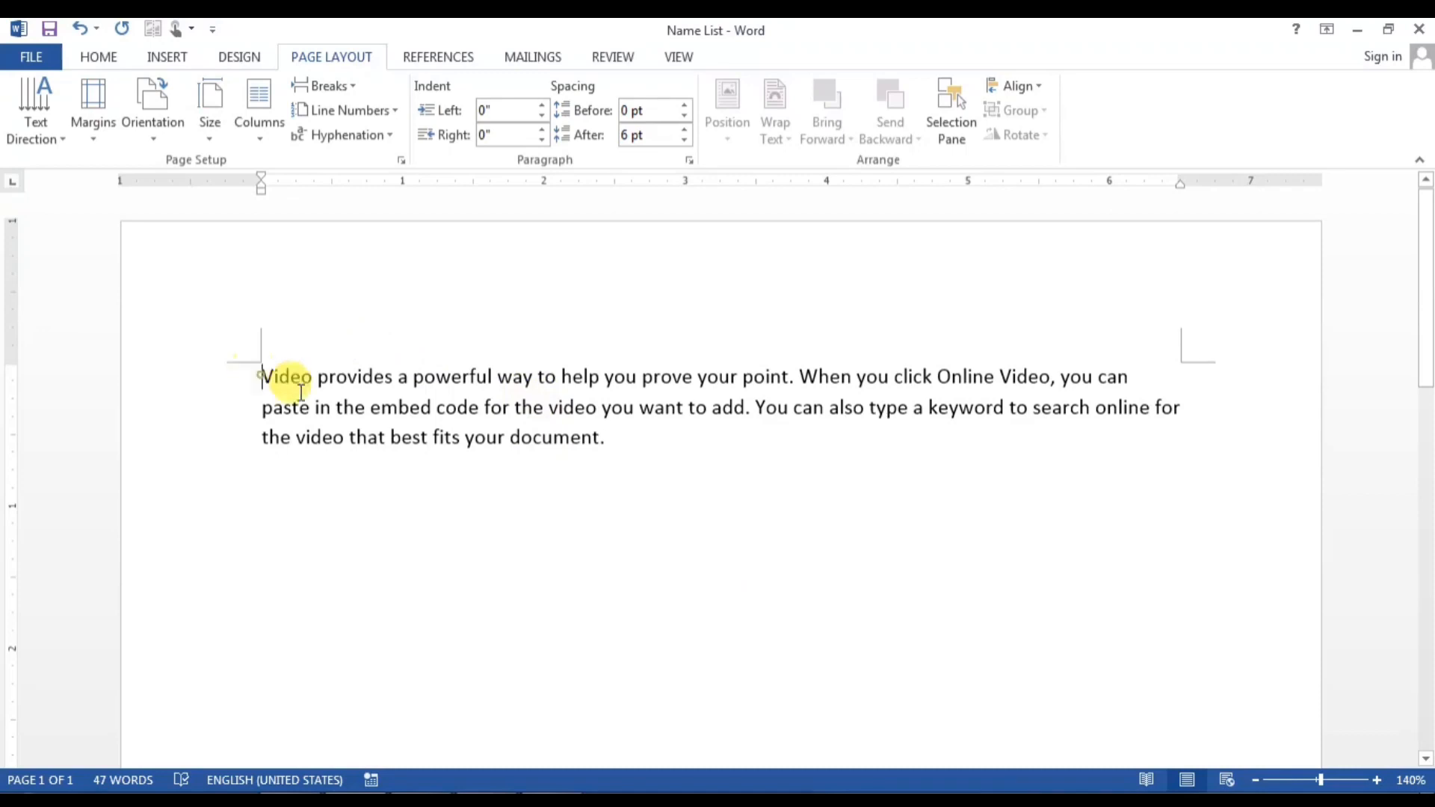
drag(275, 376, 577, 439)
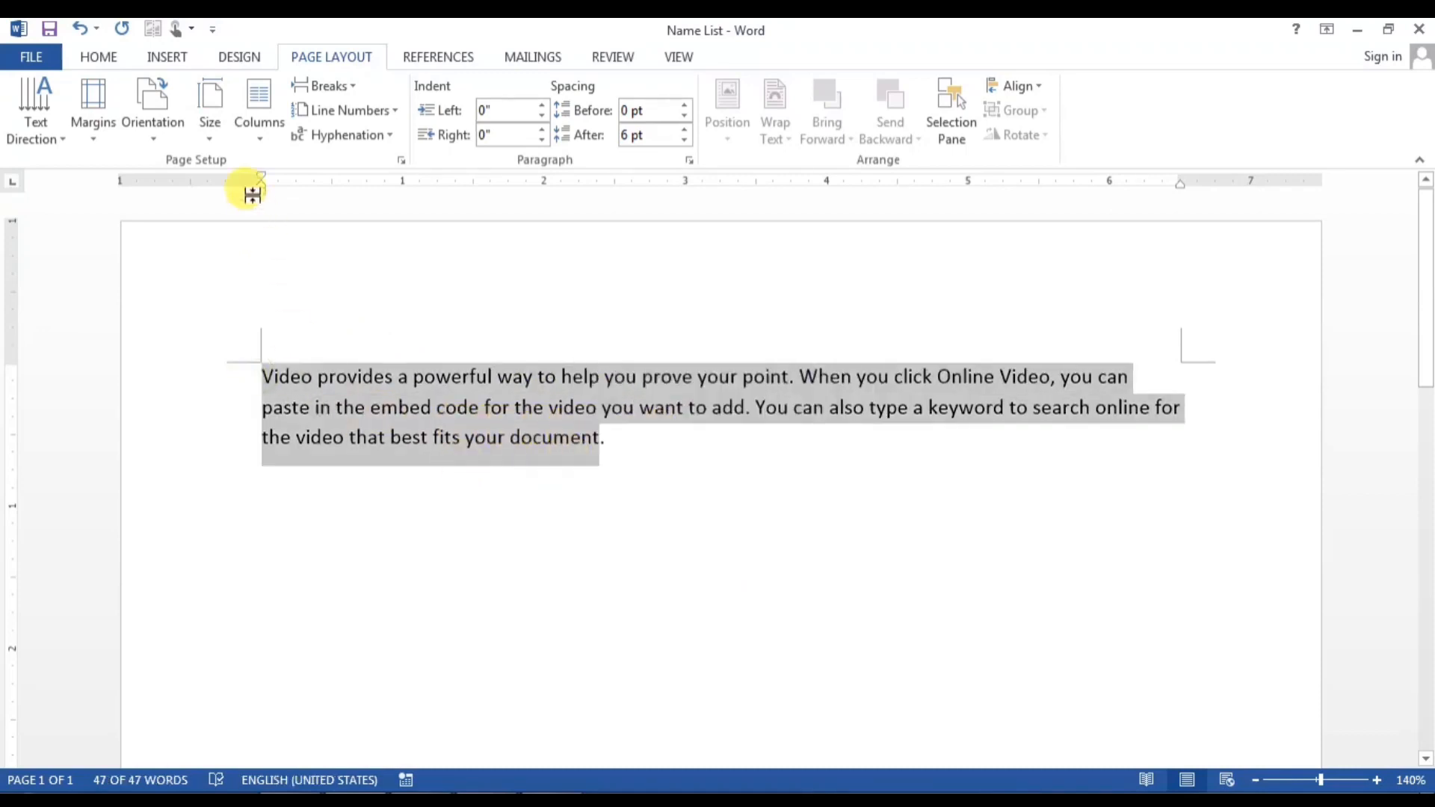
Step: Try Translate Selected Text with French as the target, confirm the translation options, then close the pane
click(514, 60)
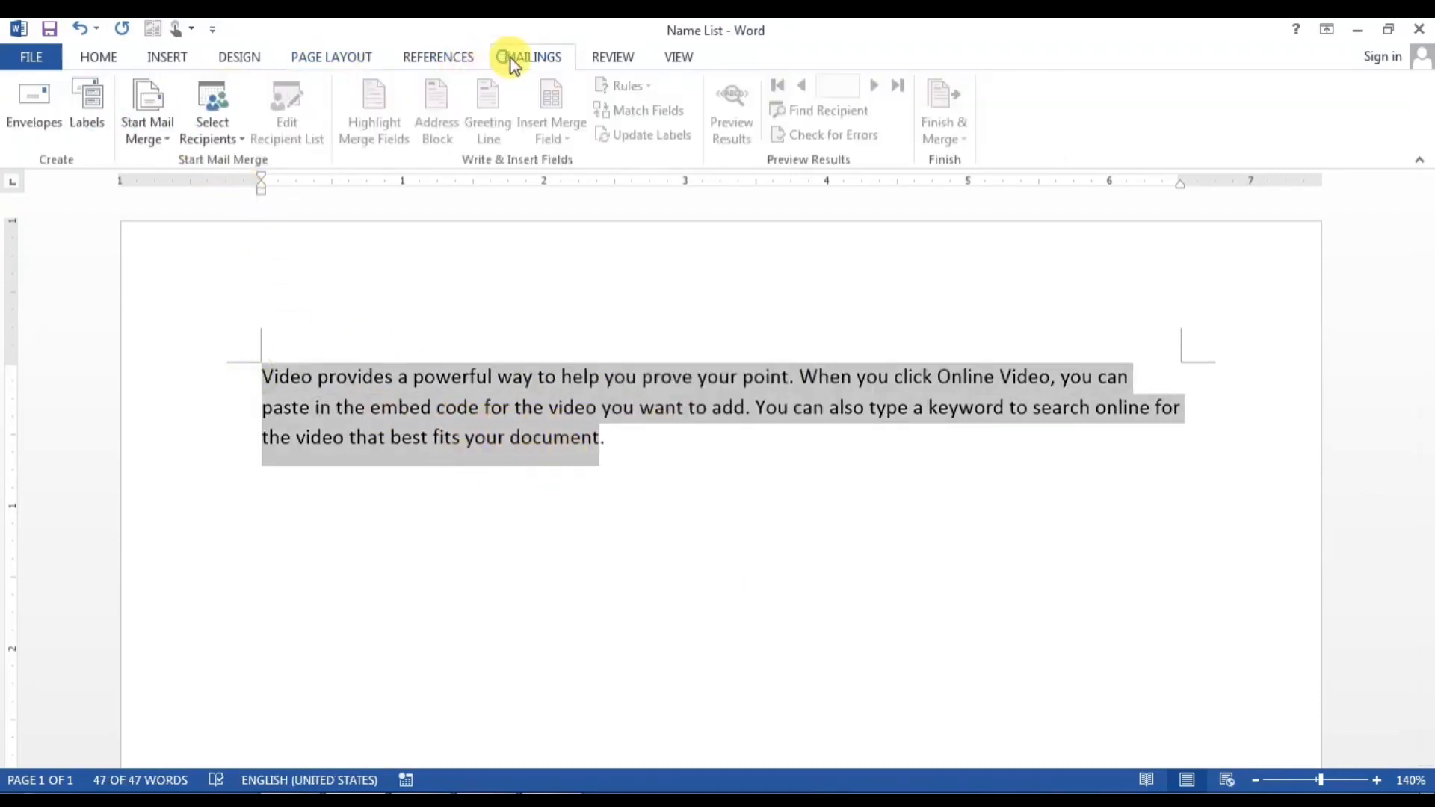
click(602, 58)
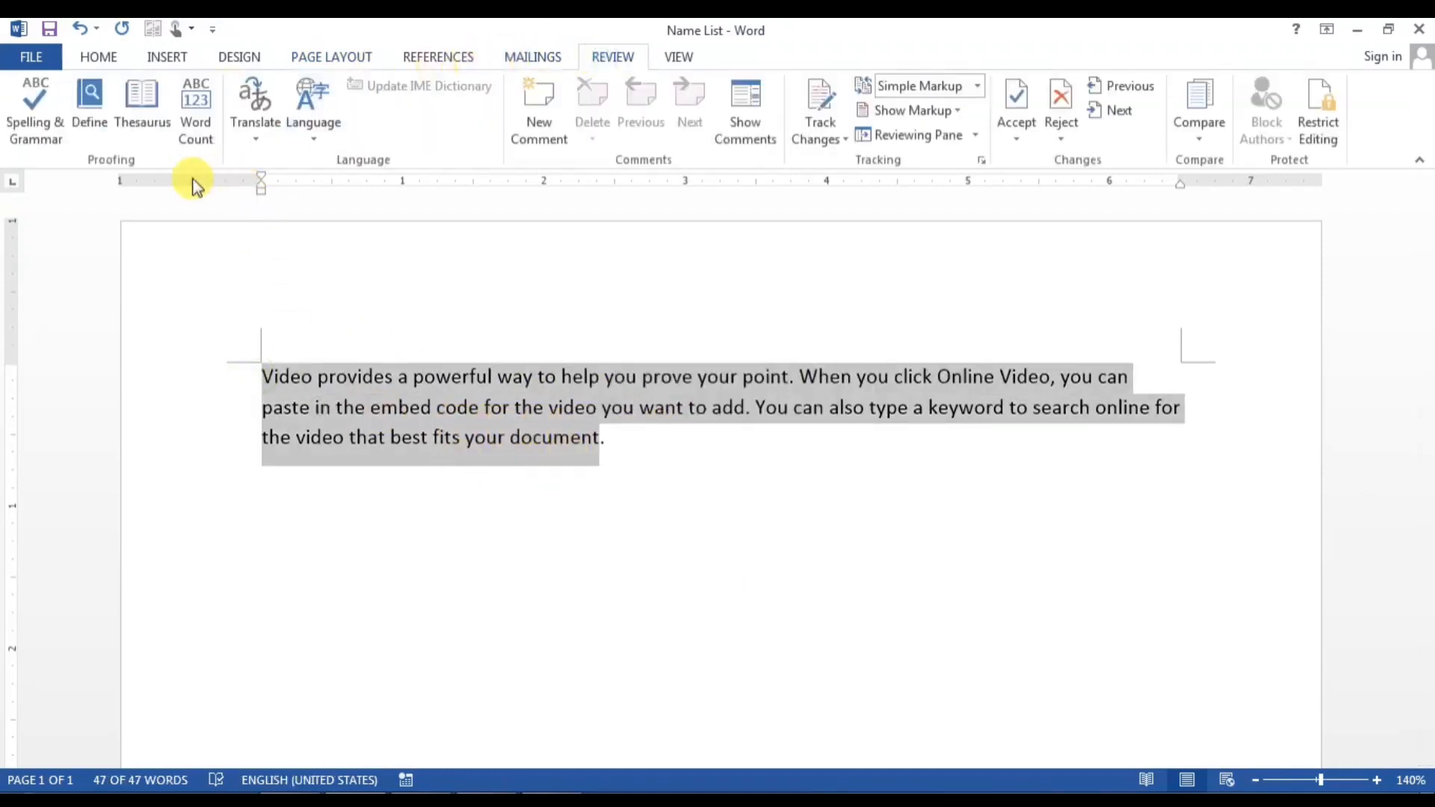
click(243, 100)
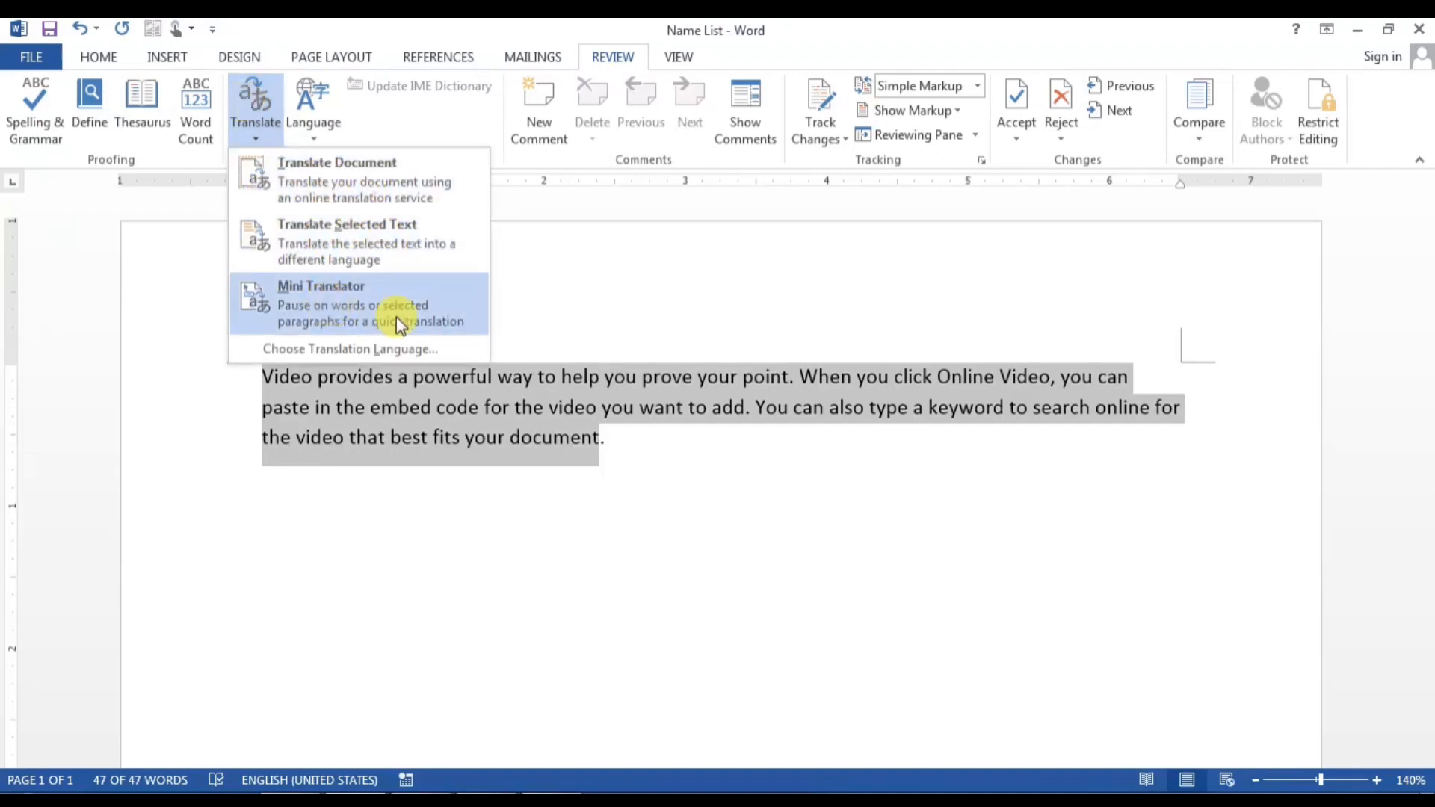
click(328, 248)
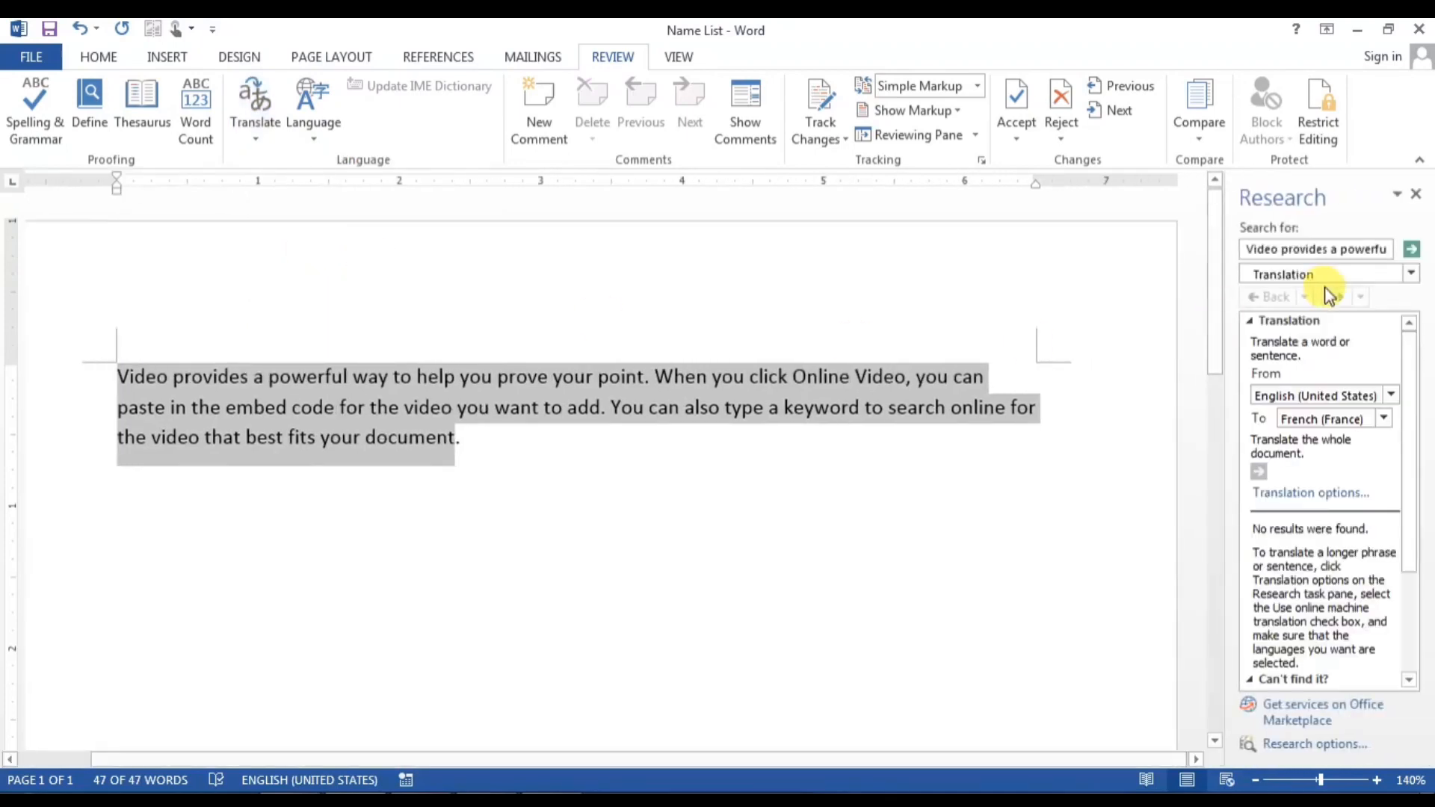
click(1307, 419)
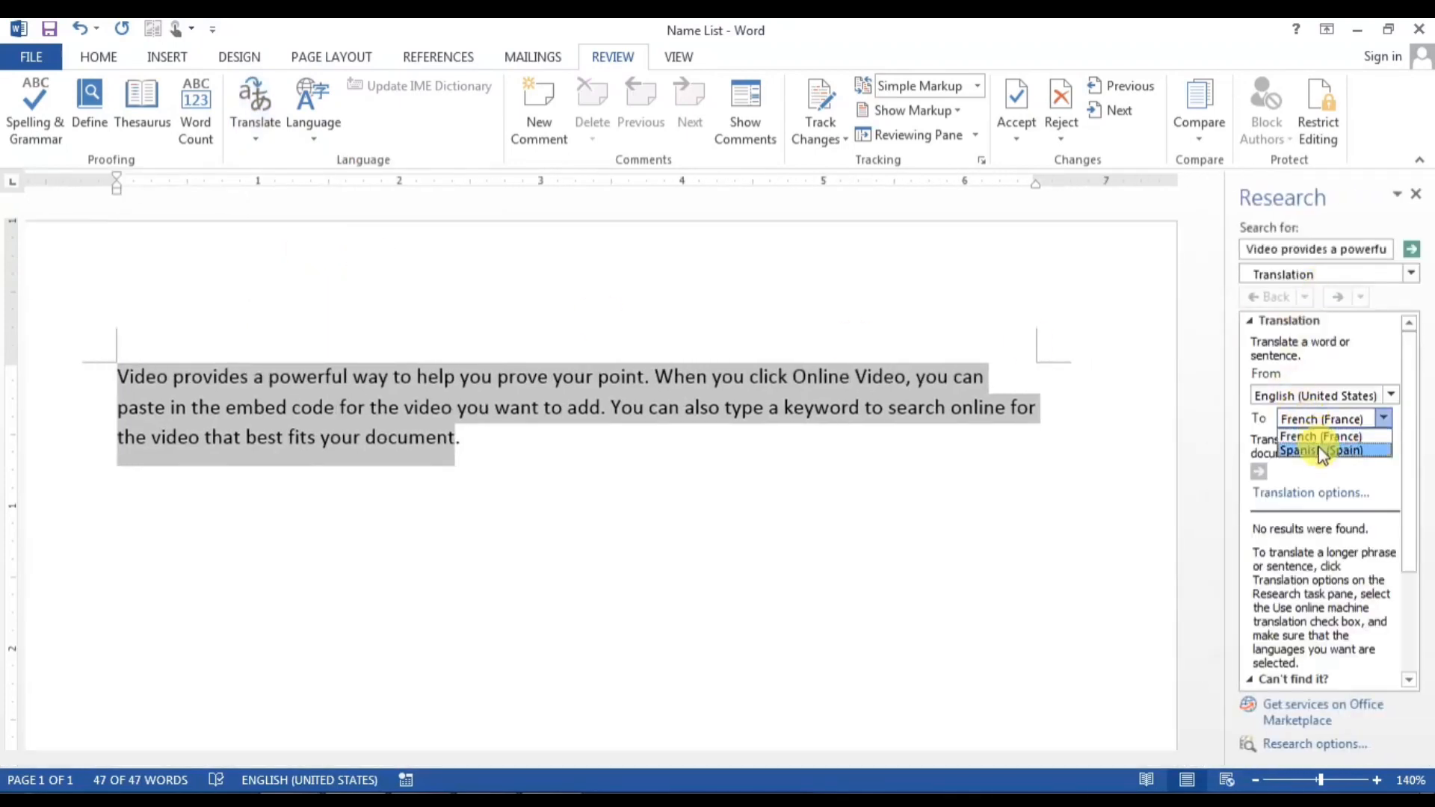
click(1327, 492)
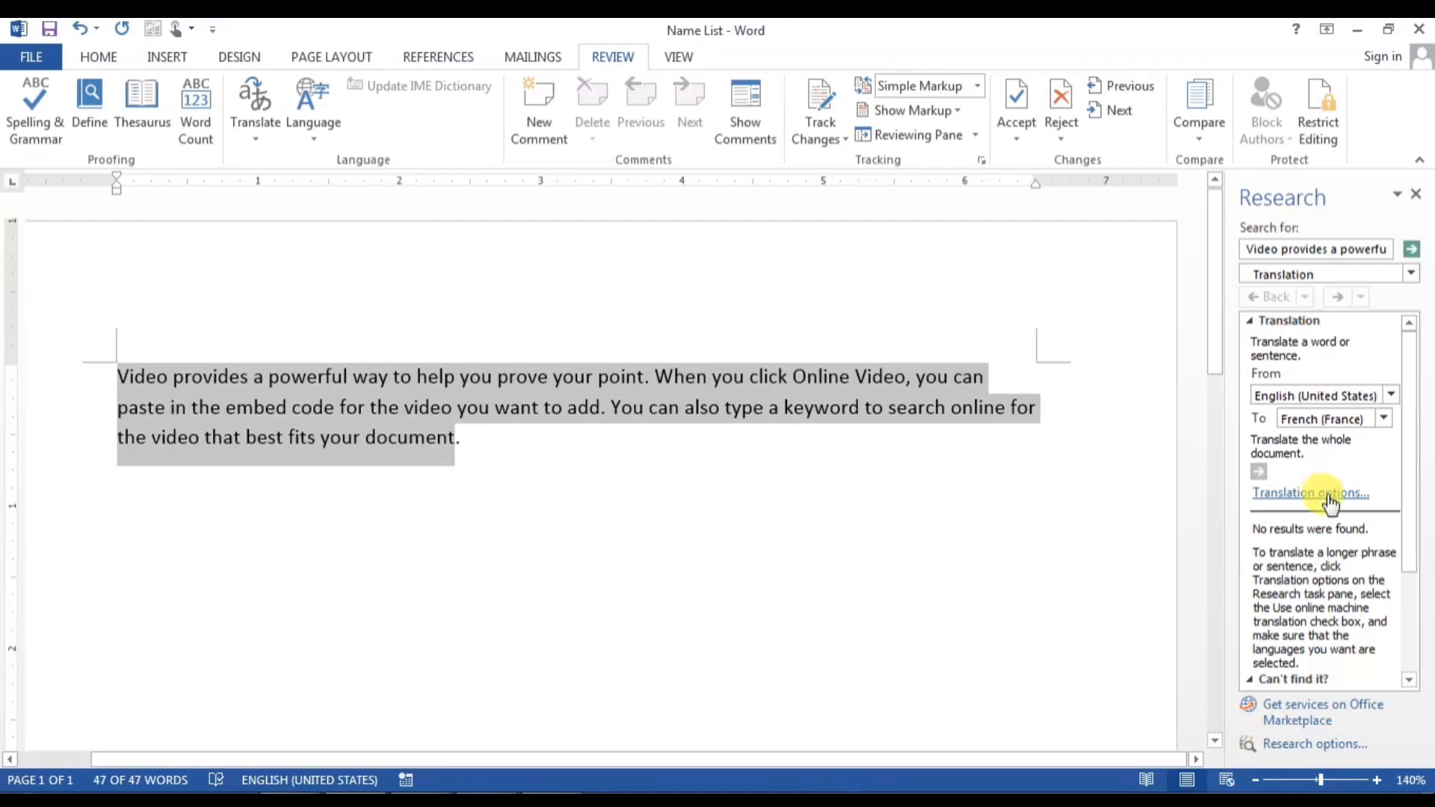
click(1327, 493)
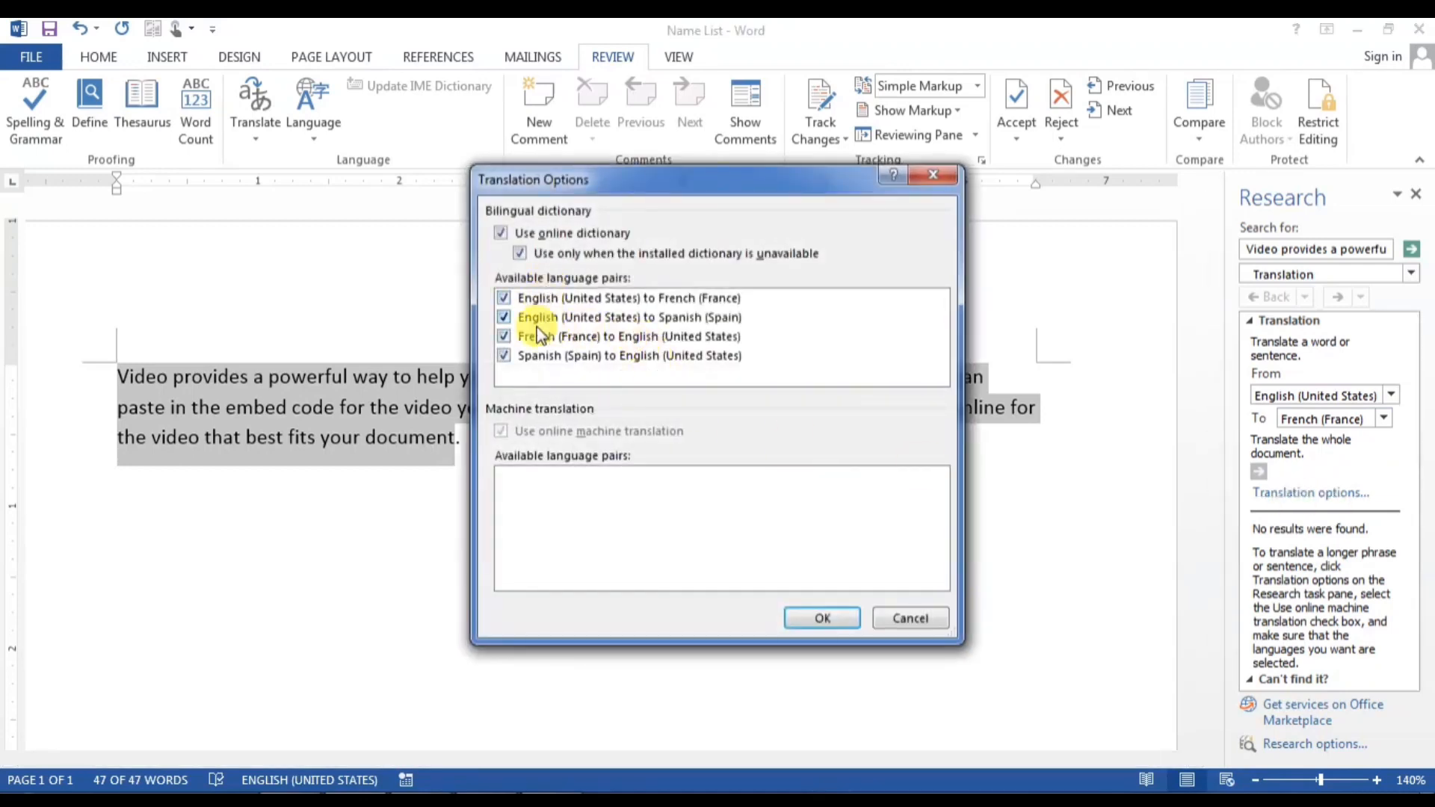
click(825, 625)
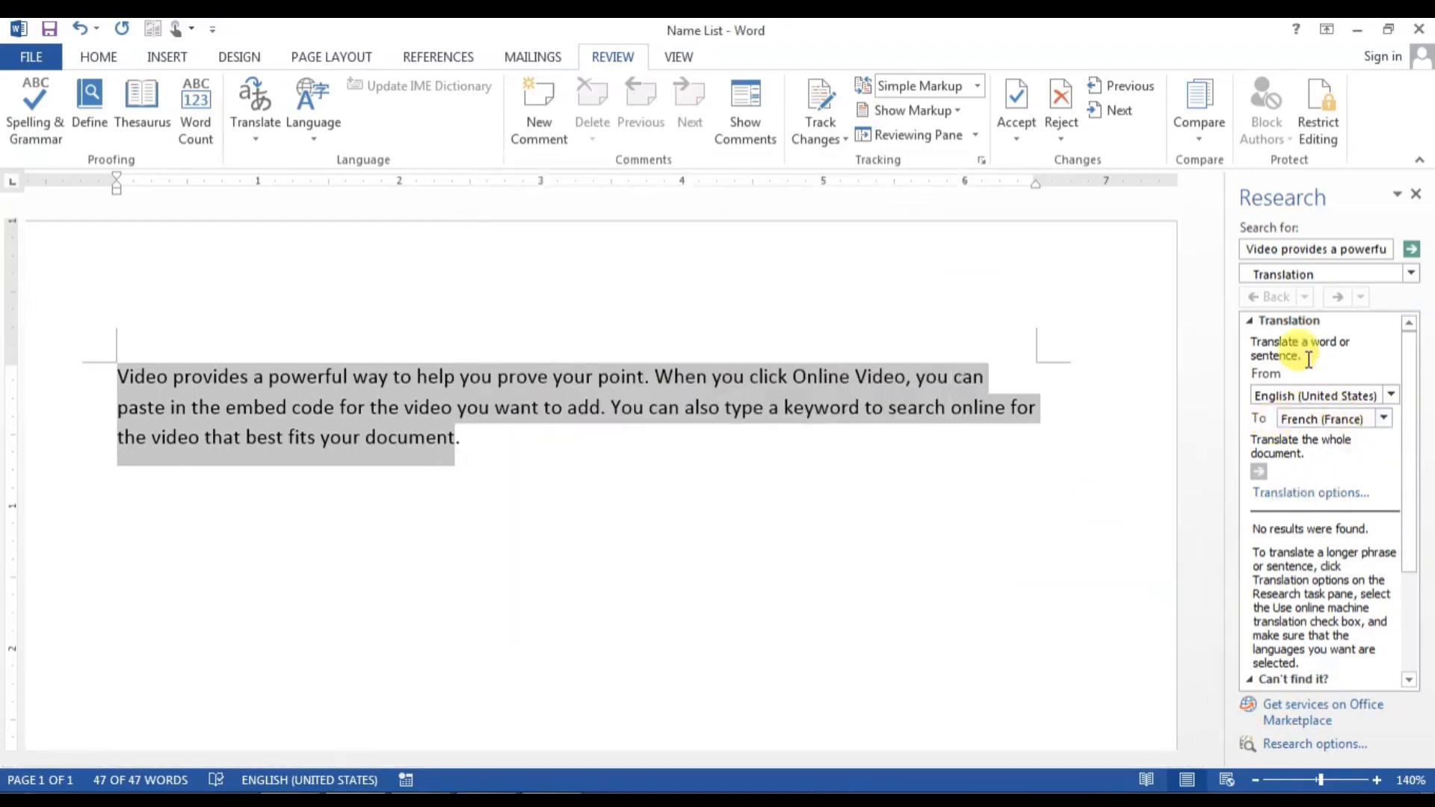
click(1416, 196)
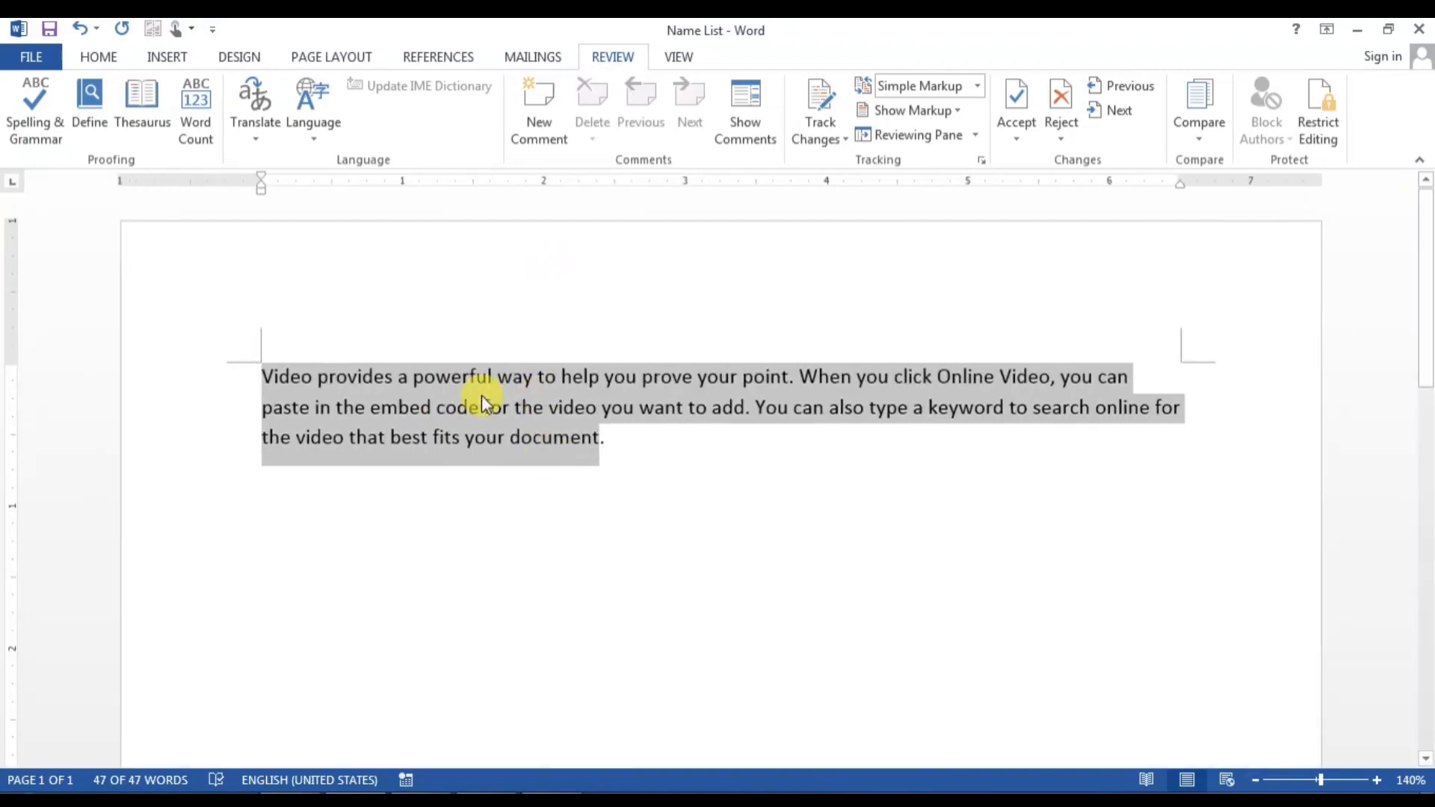
Step: Copy the selected English paragraph
right_click(487, 384)
click(558, 423)
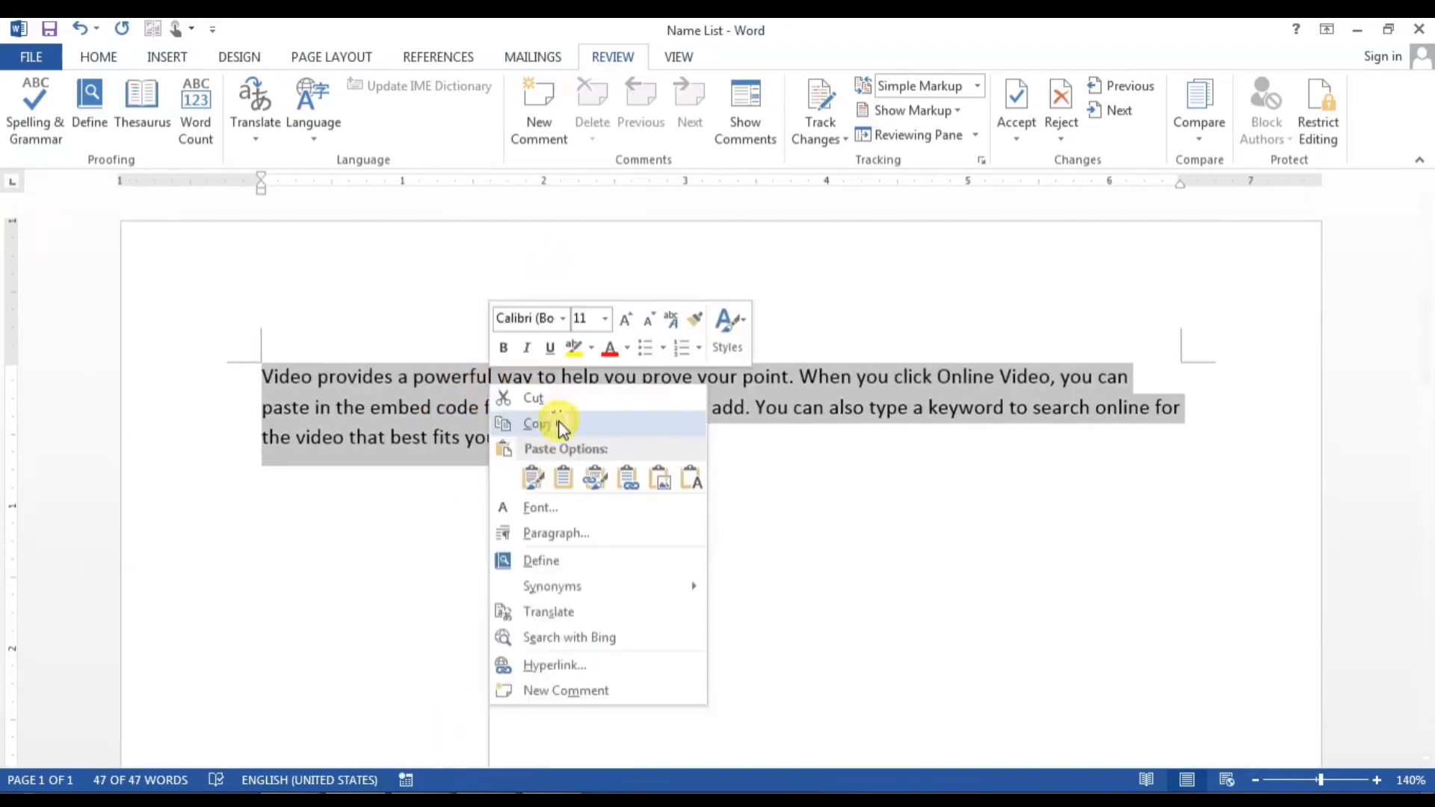
click(560, 425)
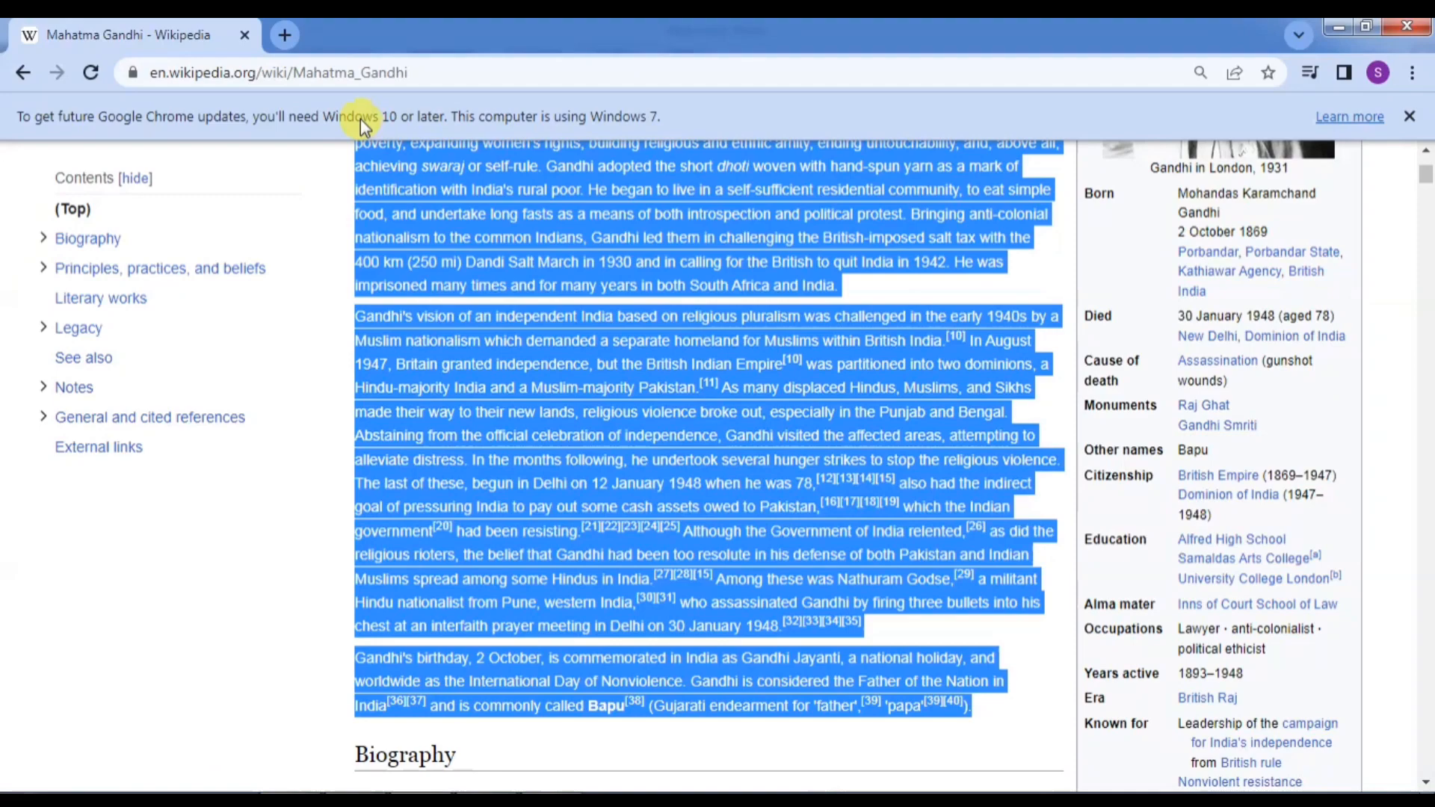
Step: In Google Translate, paste the English paragraph, translate it into Hindi, and select the Hindi output
click(333, 72)
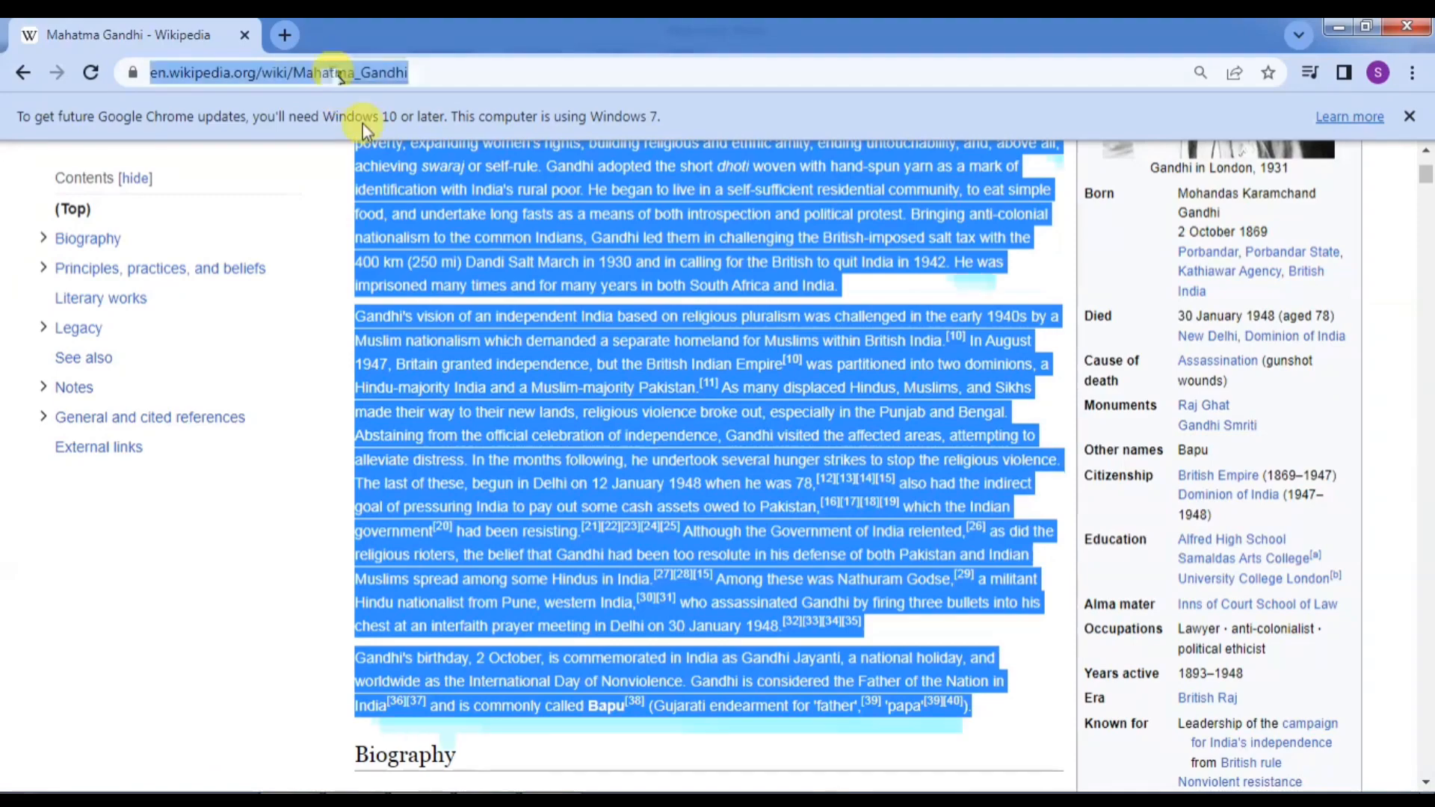
text(google tr)
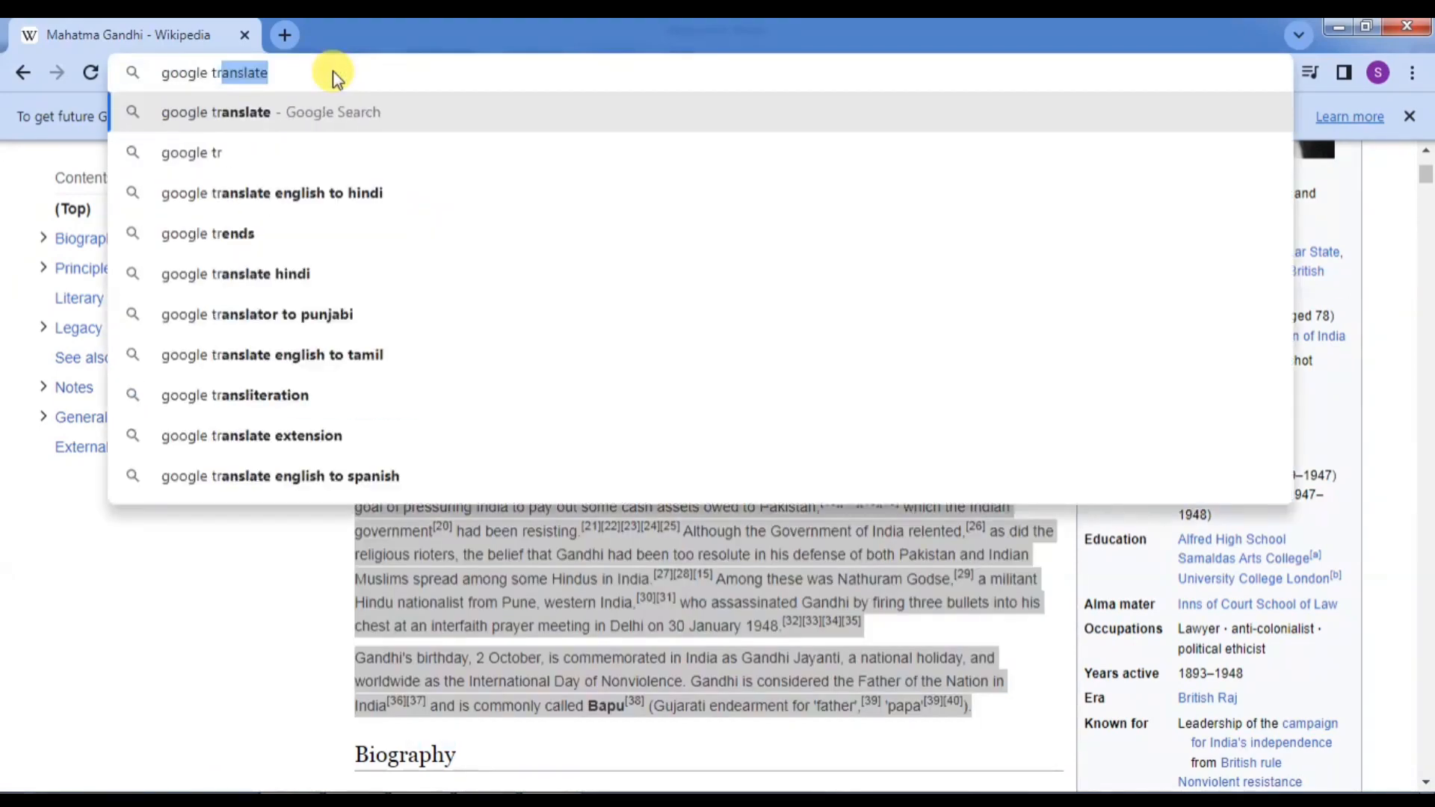
key(Return)
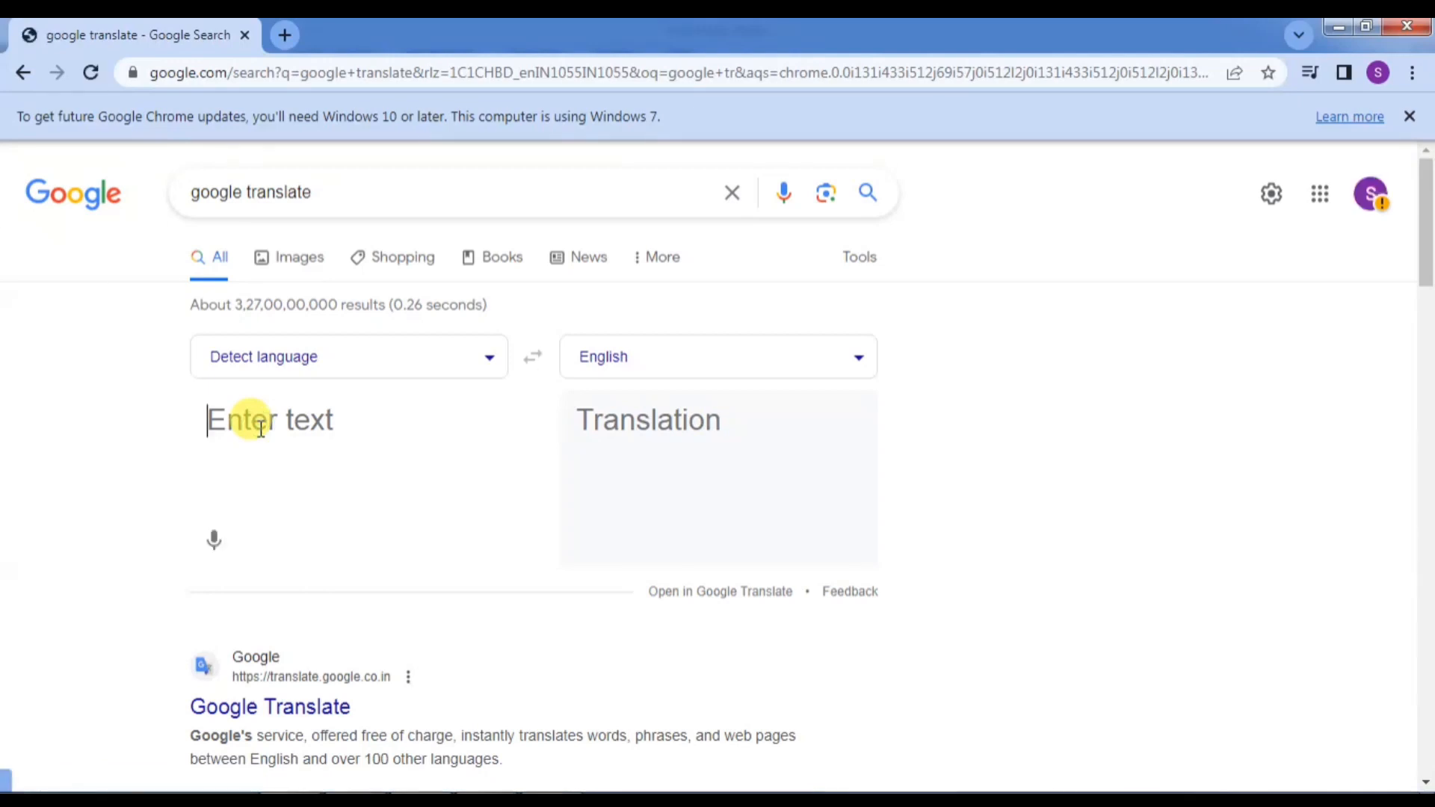
key(ctrl+v)
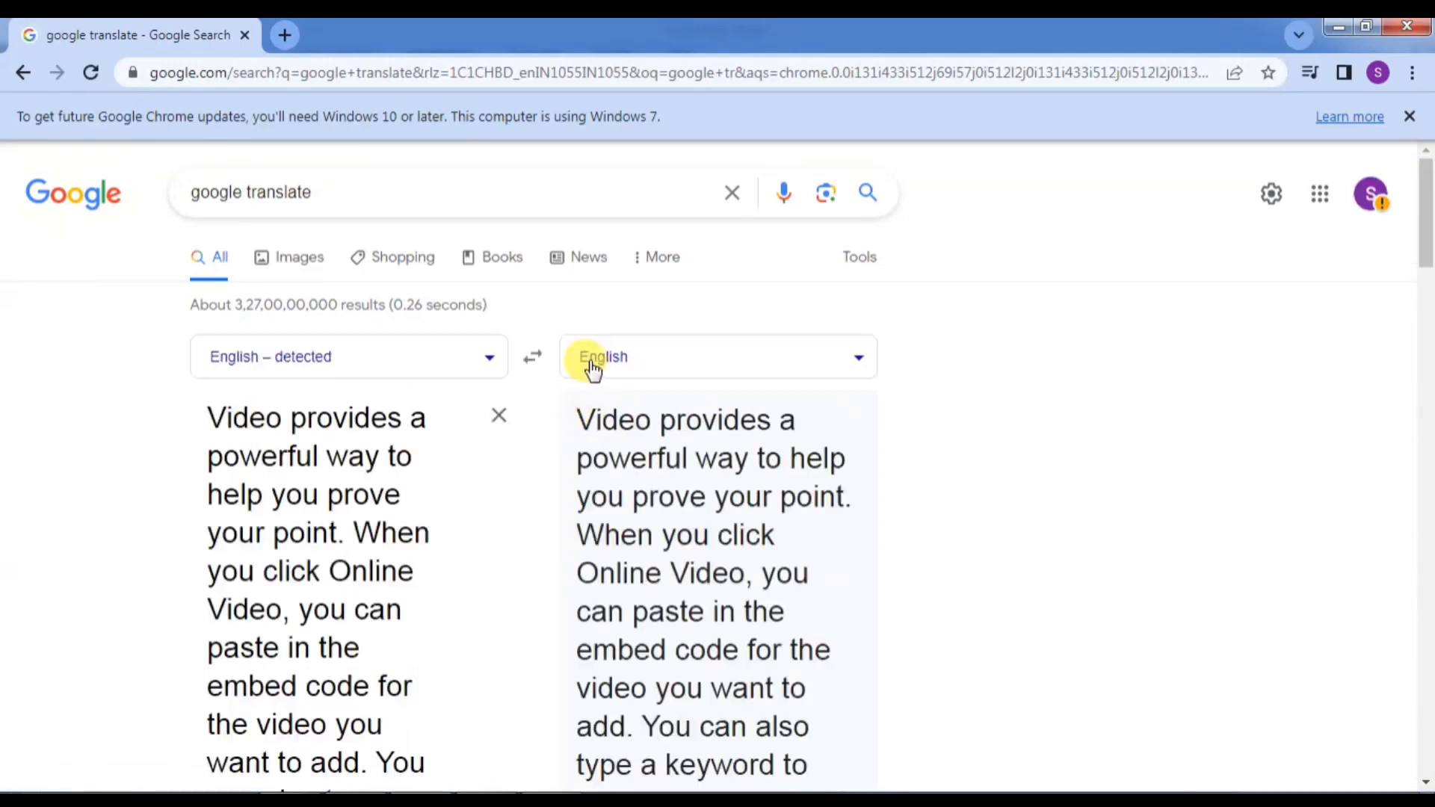
click(649, 371)
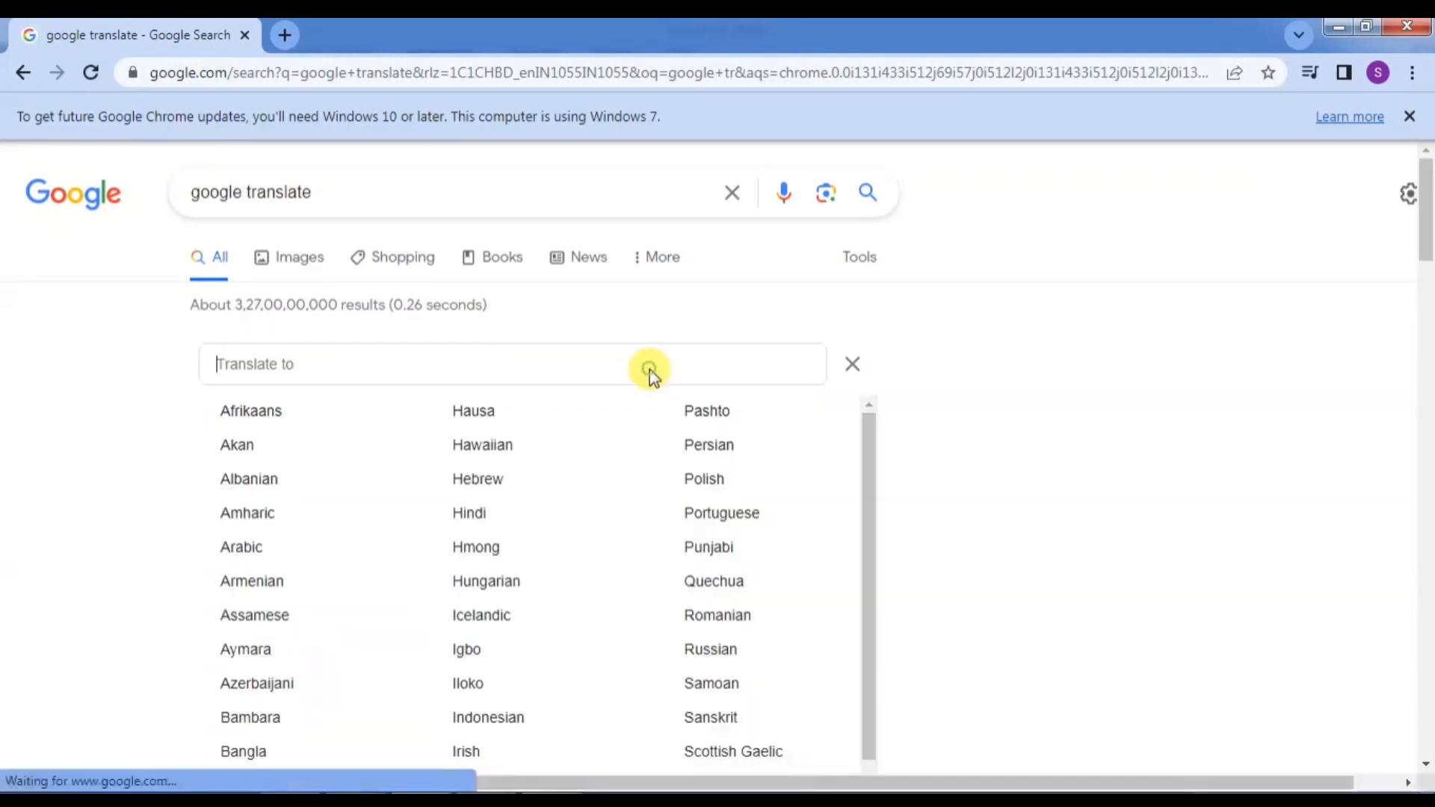
click(474, 522)
drag(576, 412, 790, 270)
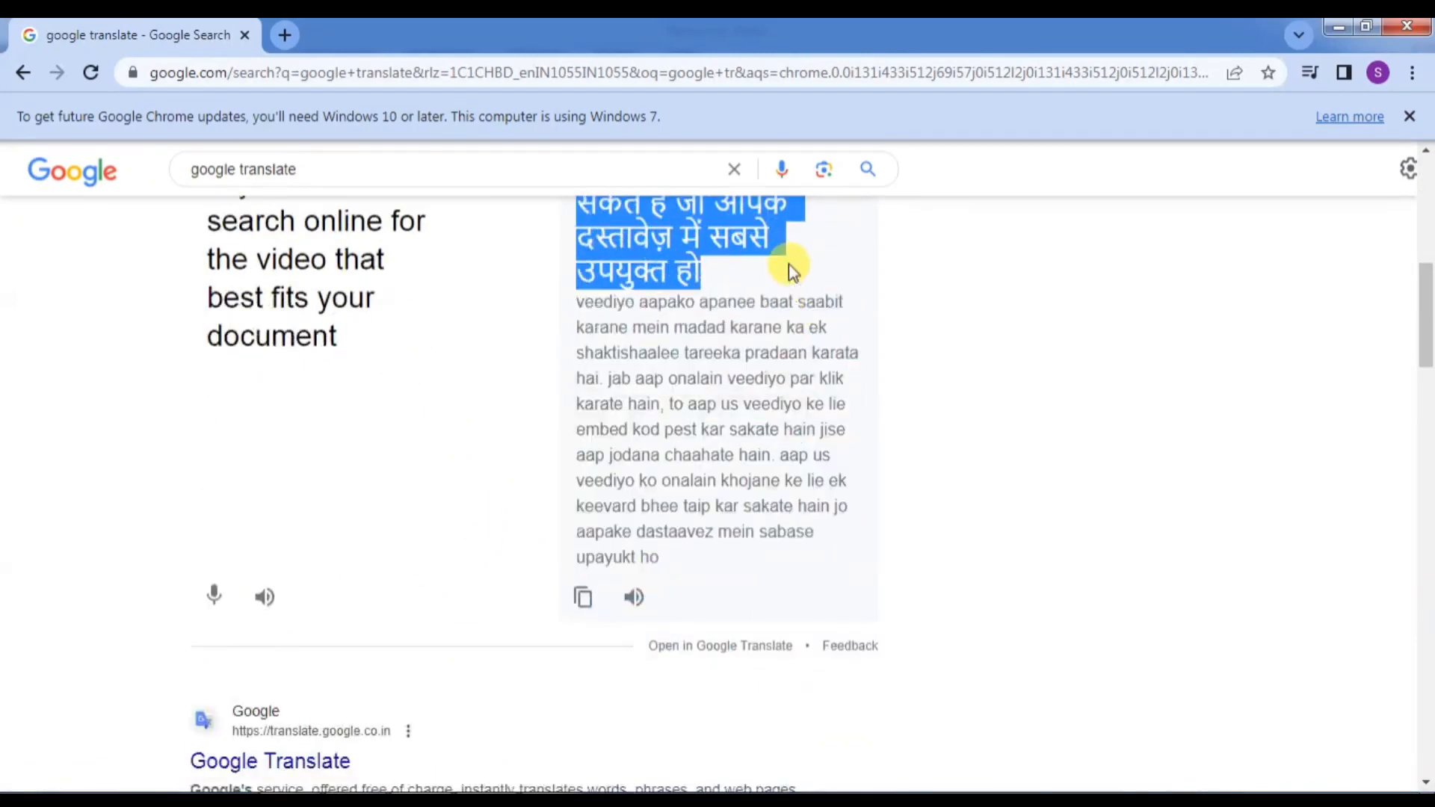
key(alt+Tab)
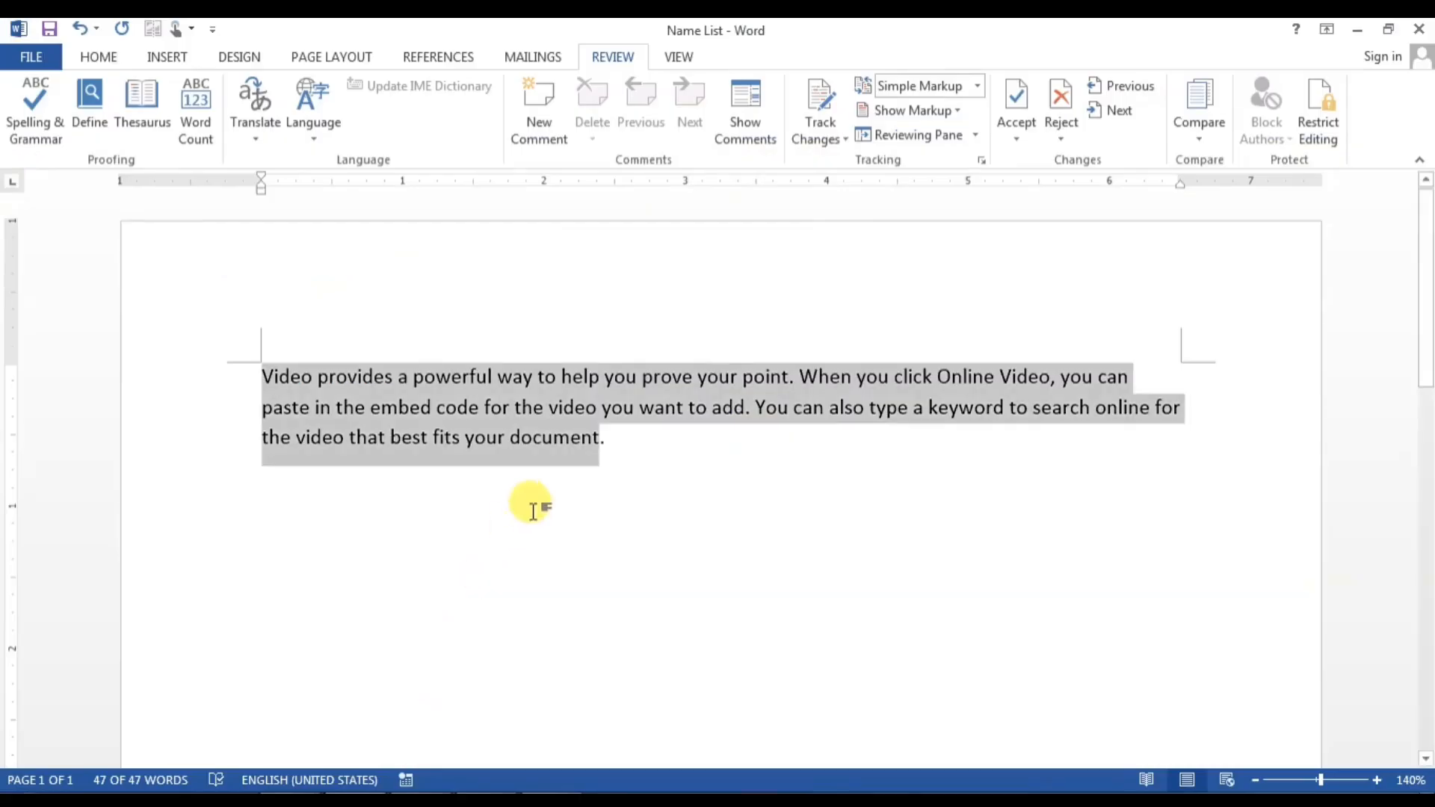
Step: Paste the Hindi translation as a new paragraph below the English text
click(618, 490)
key(Return)
key(ctrl+v)
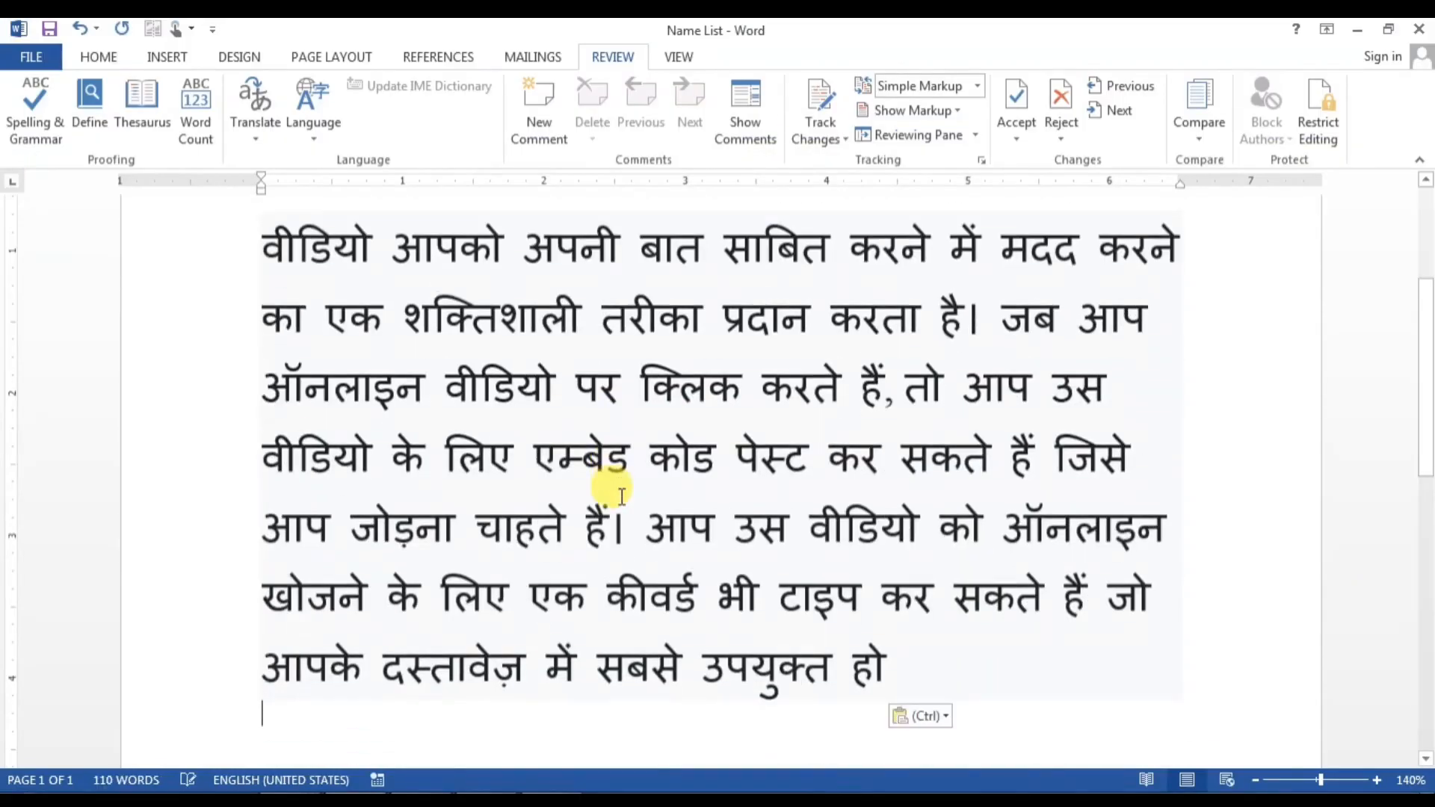
scroll(763, 598, up, 2)
scroll(764, 597, up, 2)
Step: Use Format Painter to match the Hindi paragraph's formatting to the English paragraph
click(497, 333)
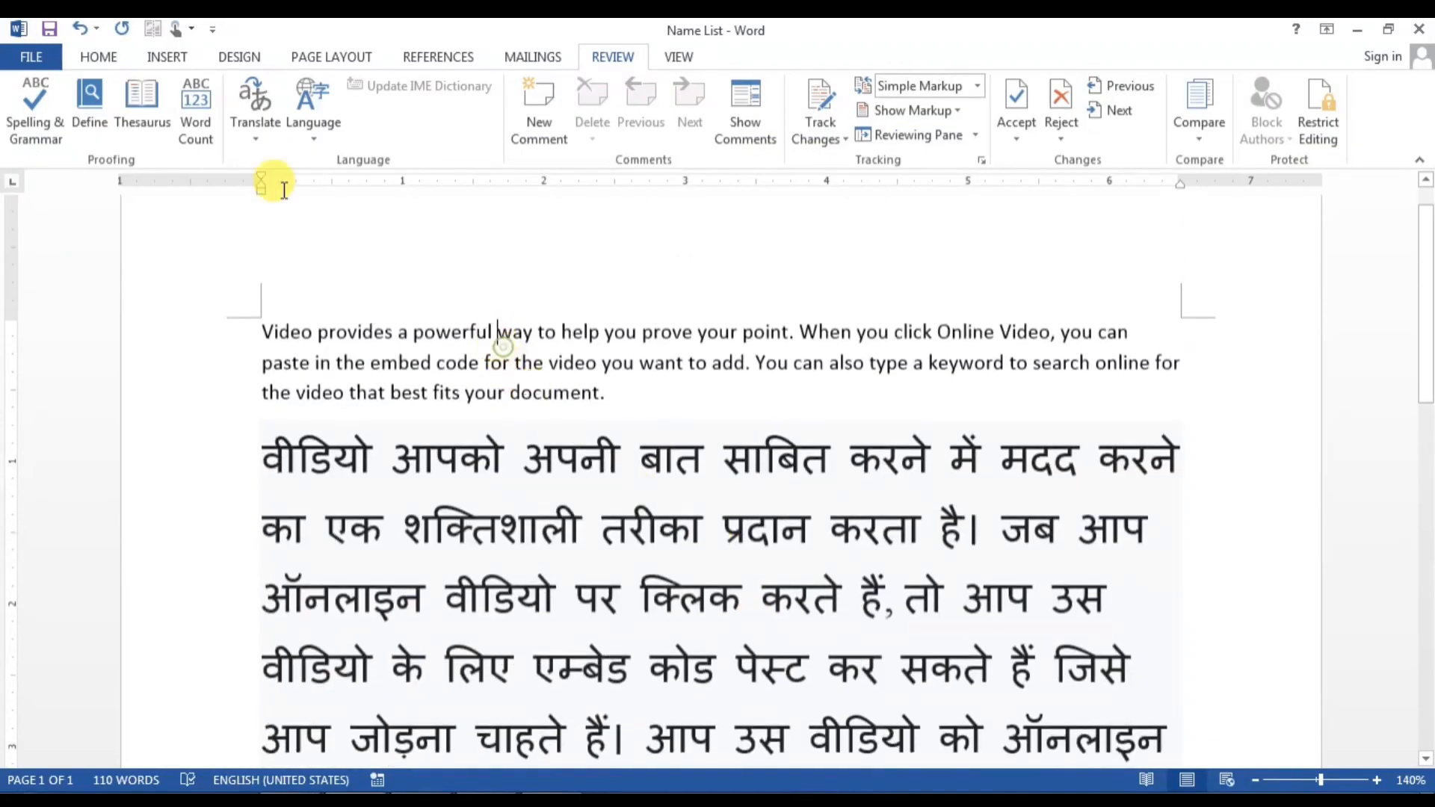
click(99, 56)
click(105, 134)
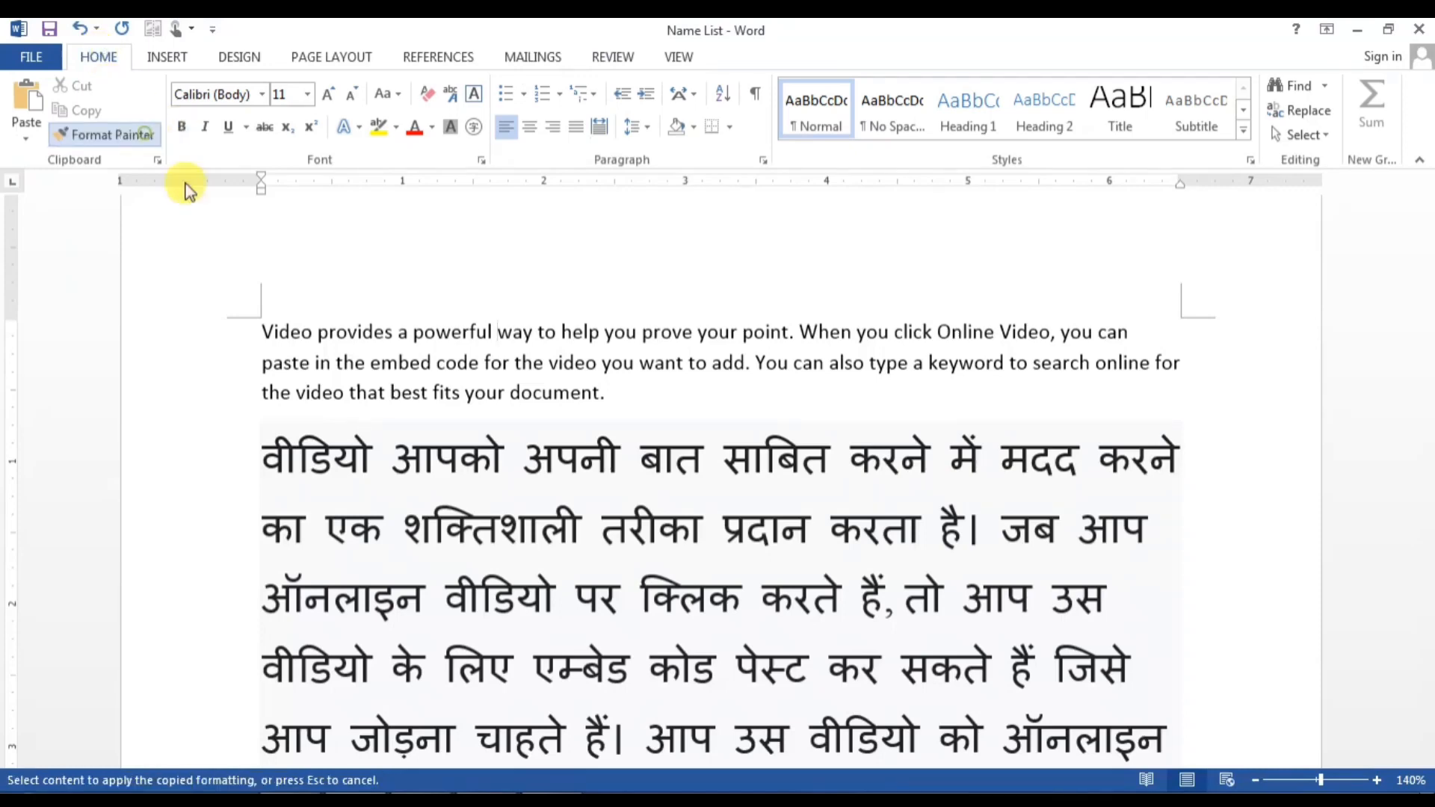
drag(263, 447, 1078, 709)
drag(1042, 785, 1047, 535)
scroll(873, 632, up, 5)
click(840, 609)
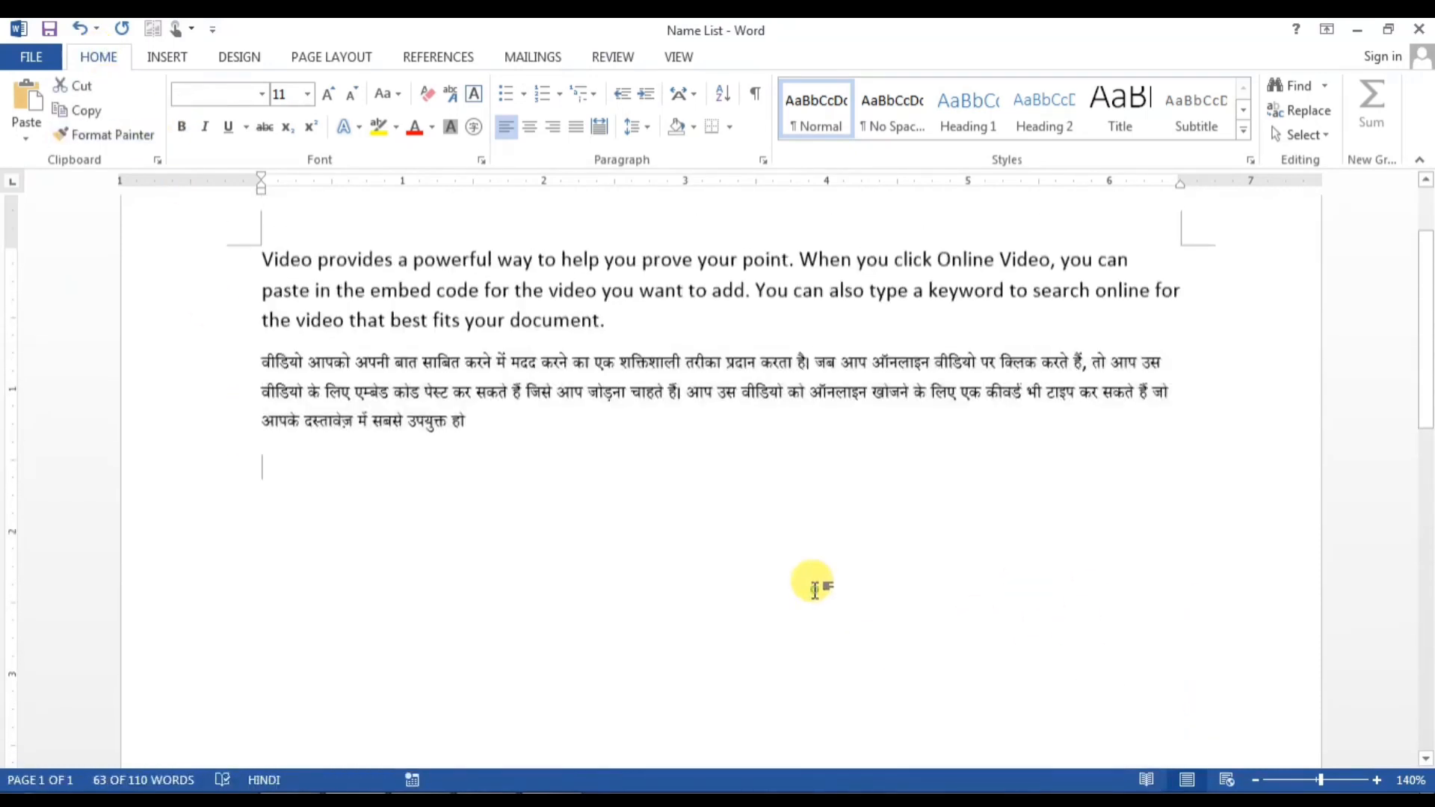
scroll(805, 590, up, 1)
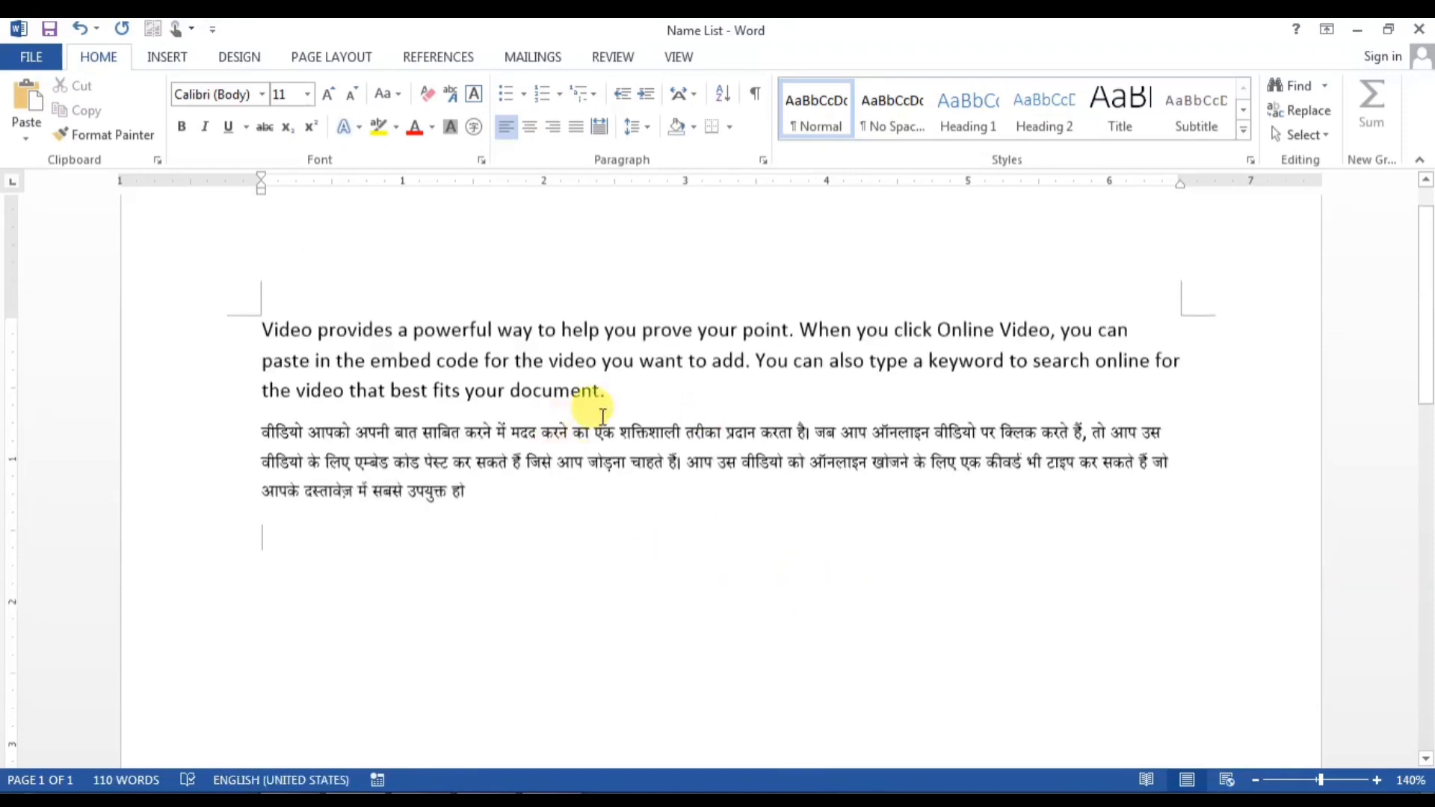
key(alt+Tab)
scroll(508, 442, up, 7)
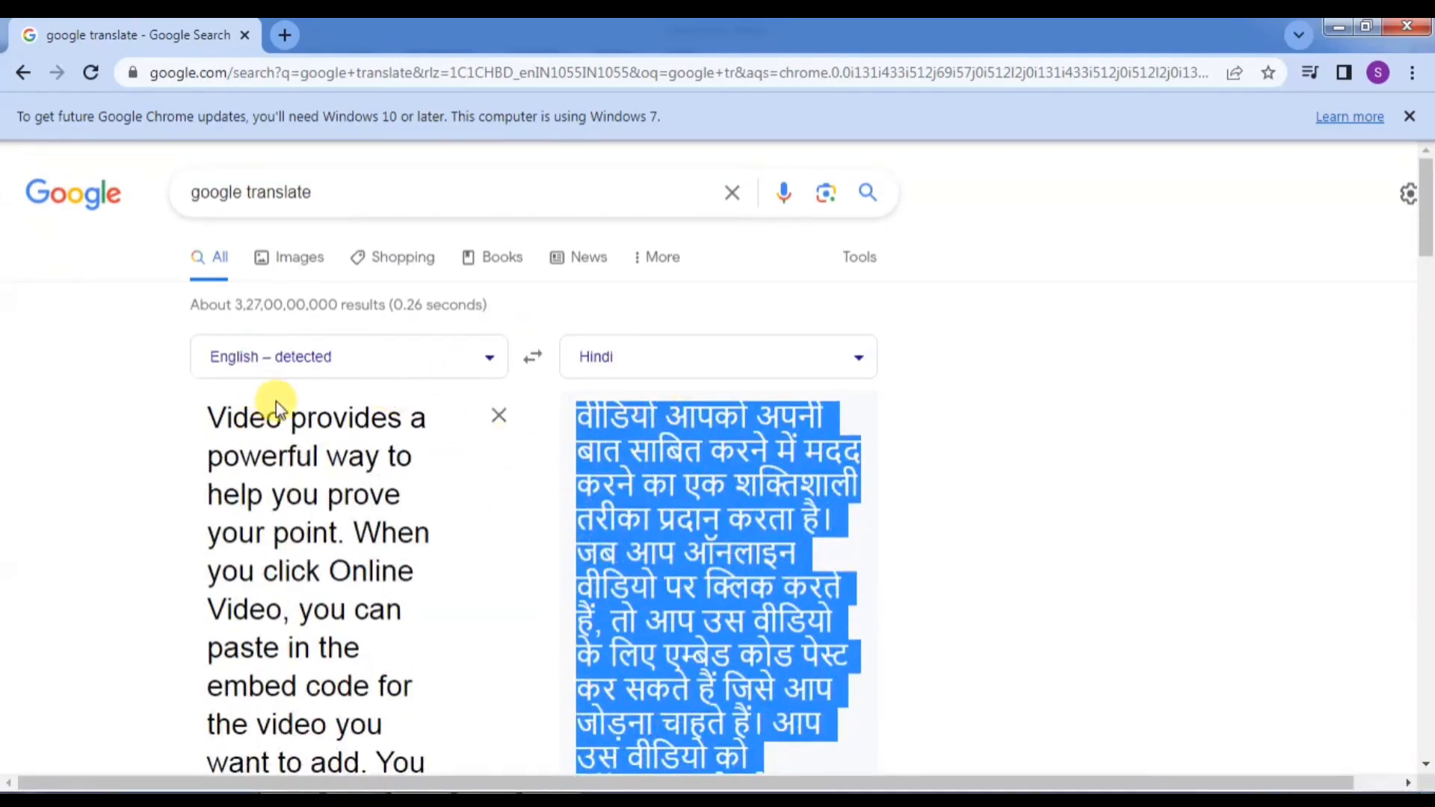
Step: Scroll through the Hindi result in Google Translate, then return to the Name List document
scroll(417, 465, down, 5)
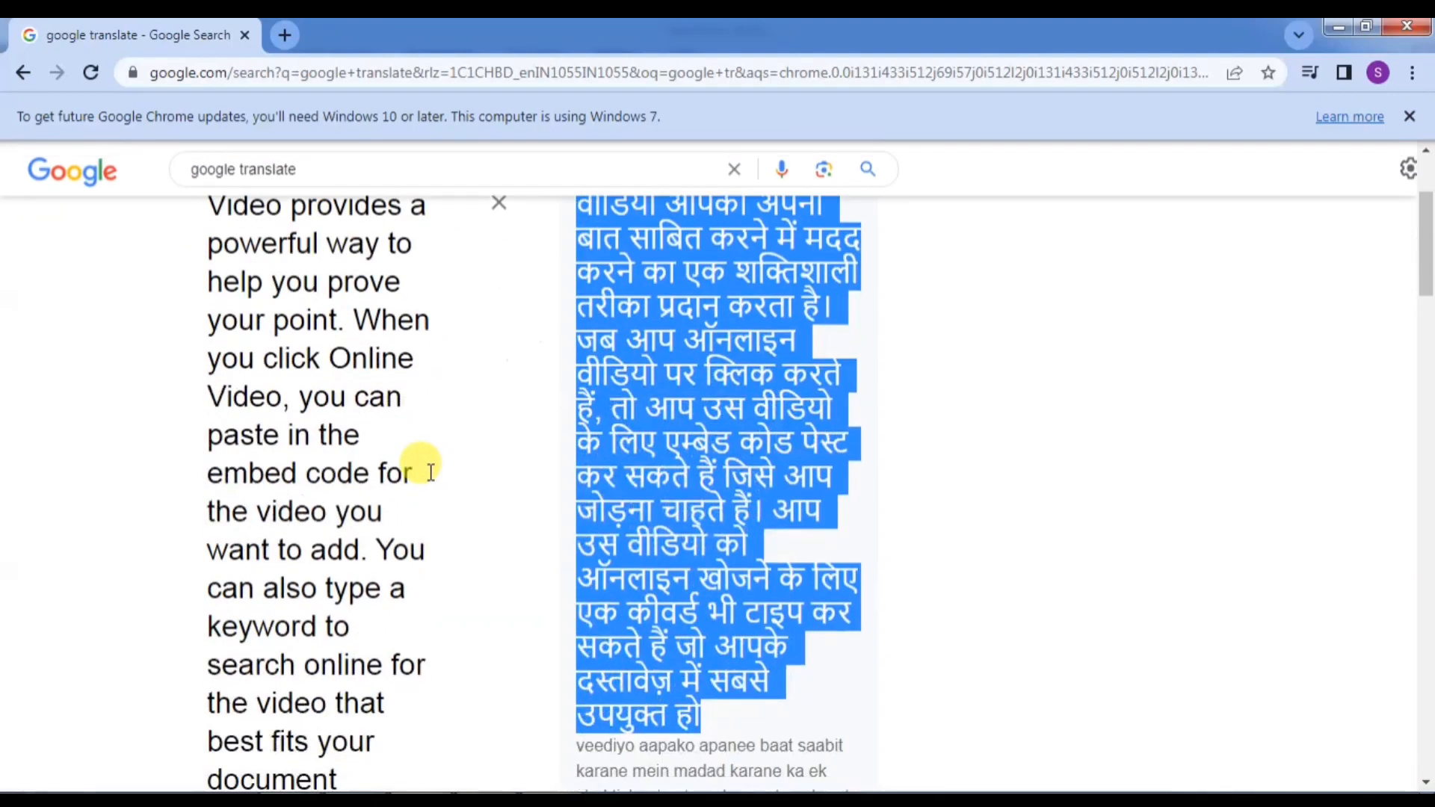
scroll(430, 472, up, 5)
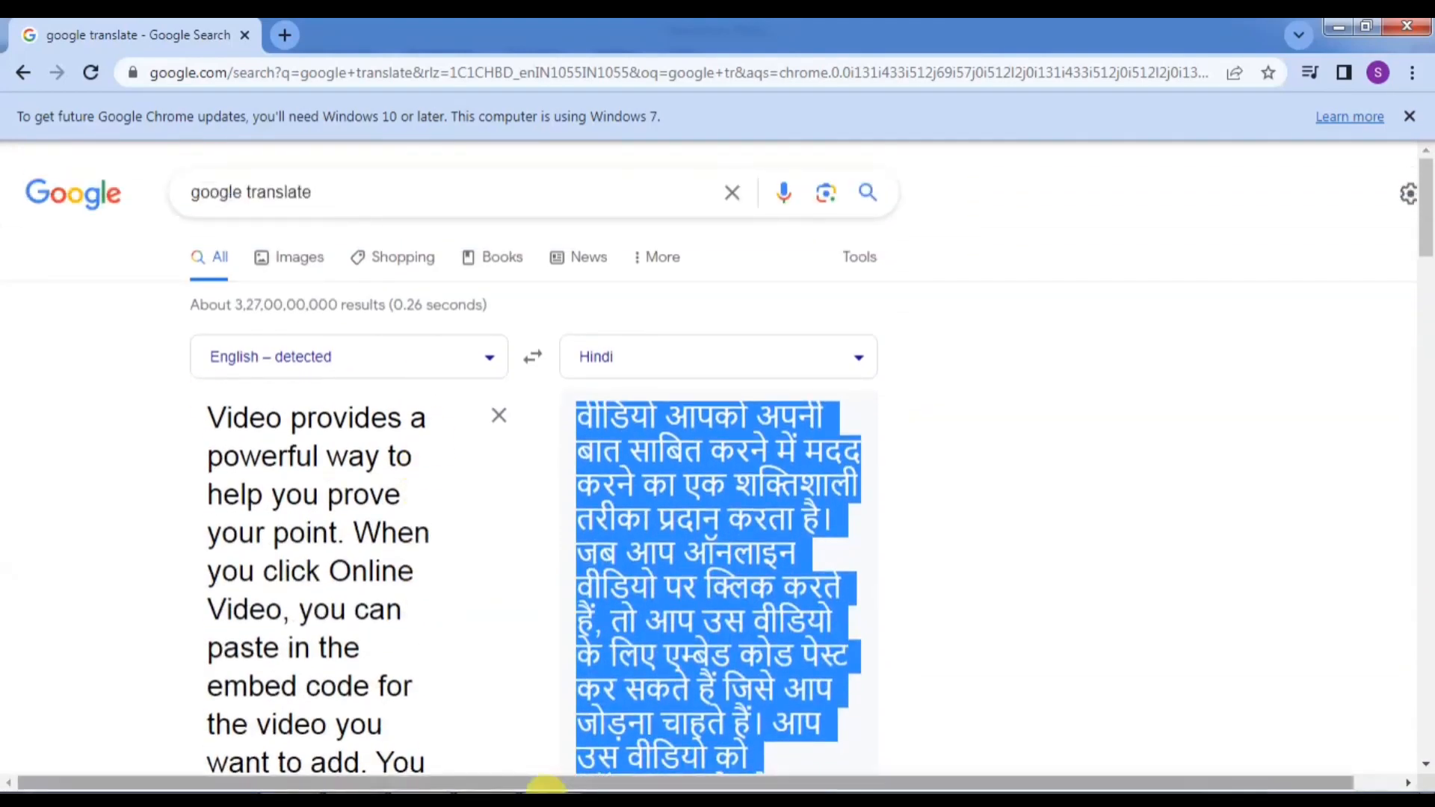
mouse_move(354, 801)
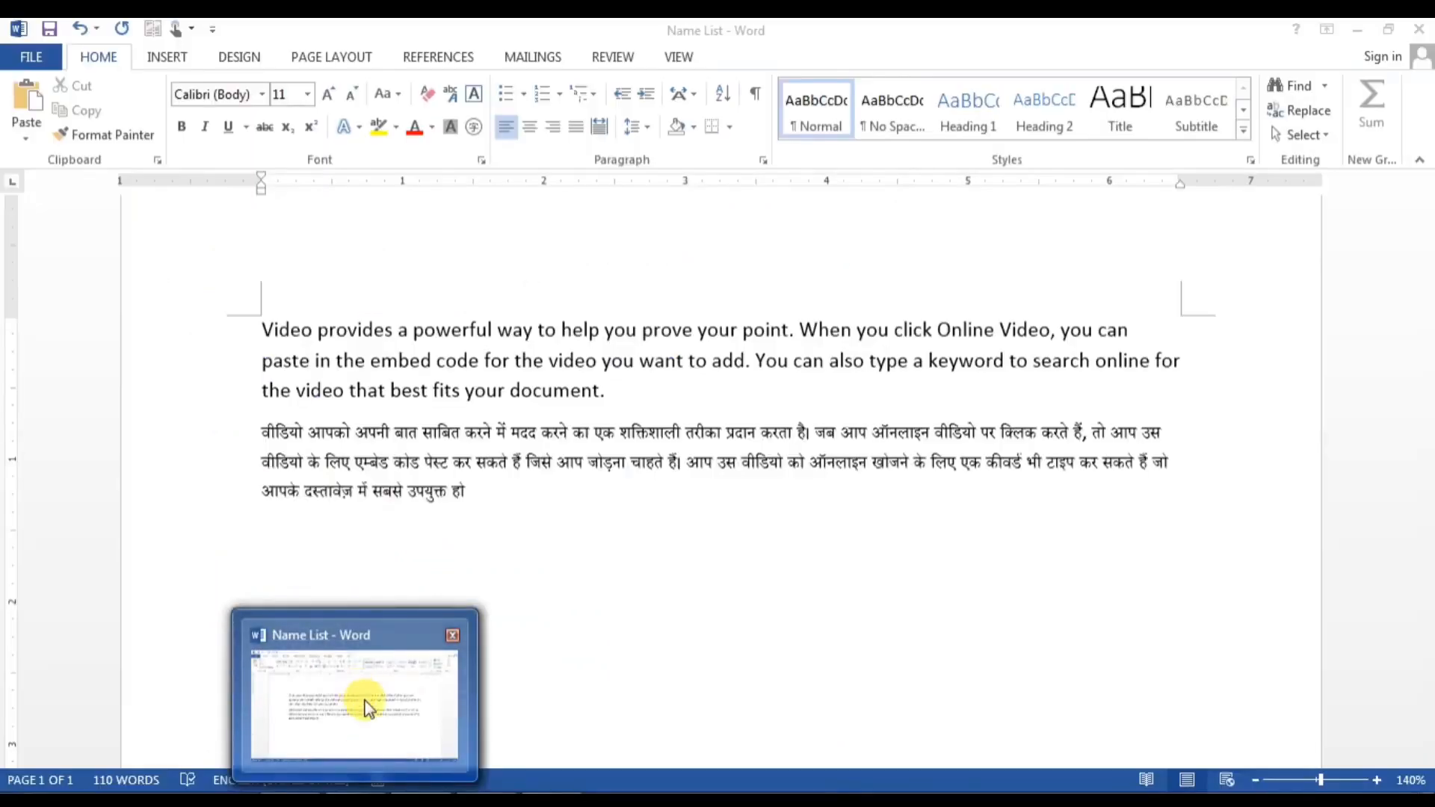
mouse_move(551, 801)
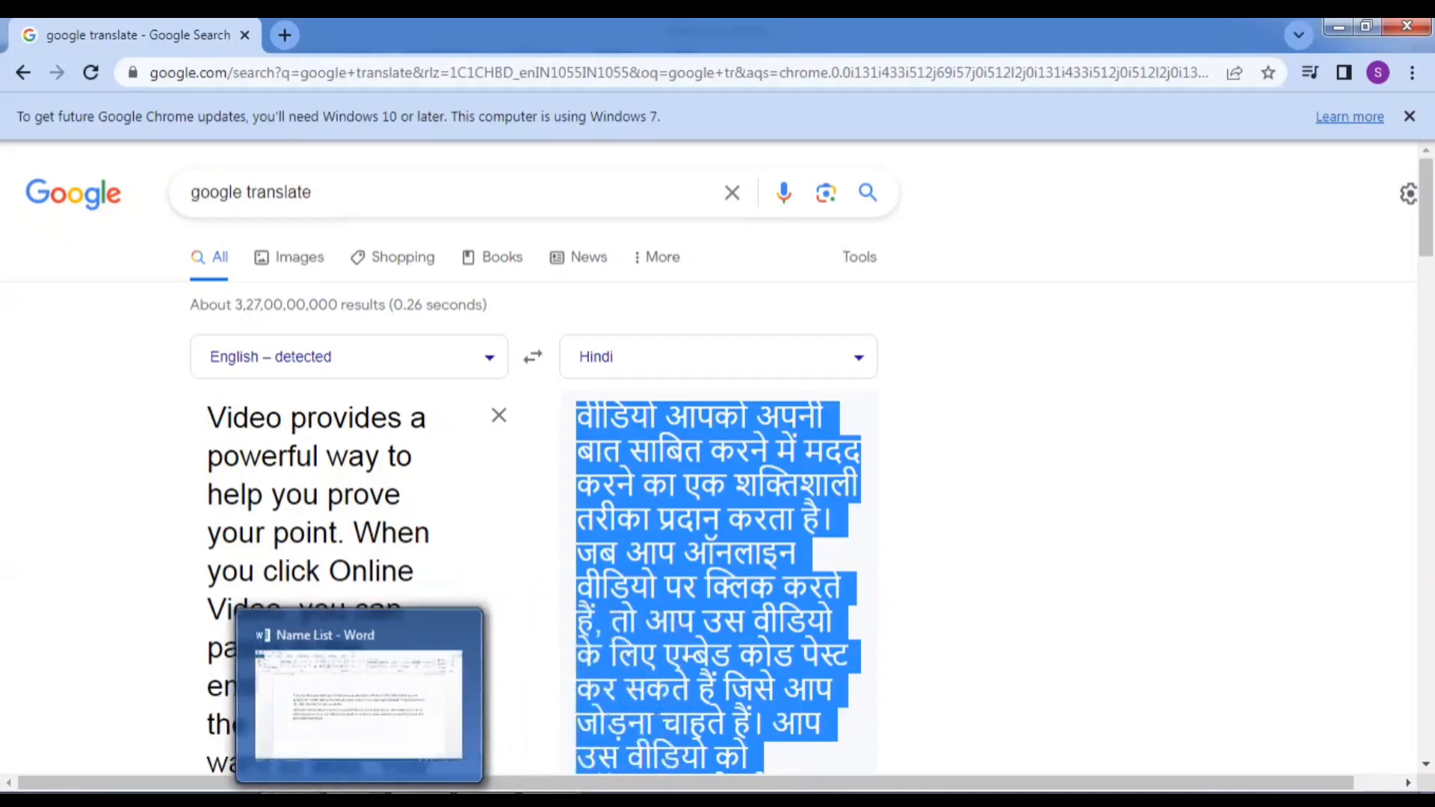
click(358, 801)
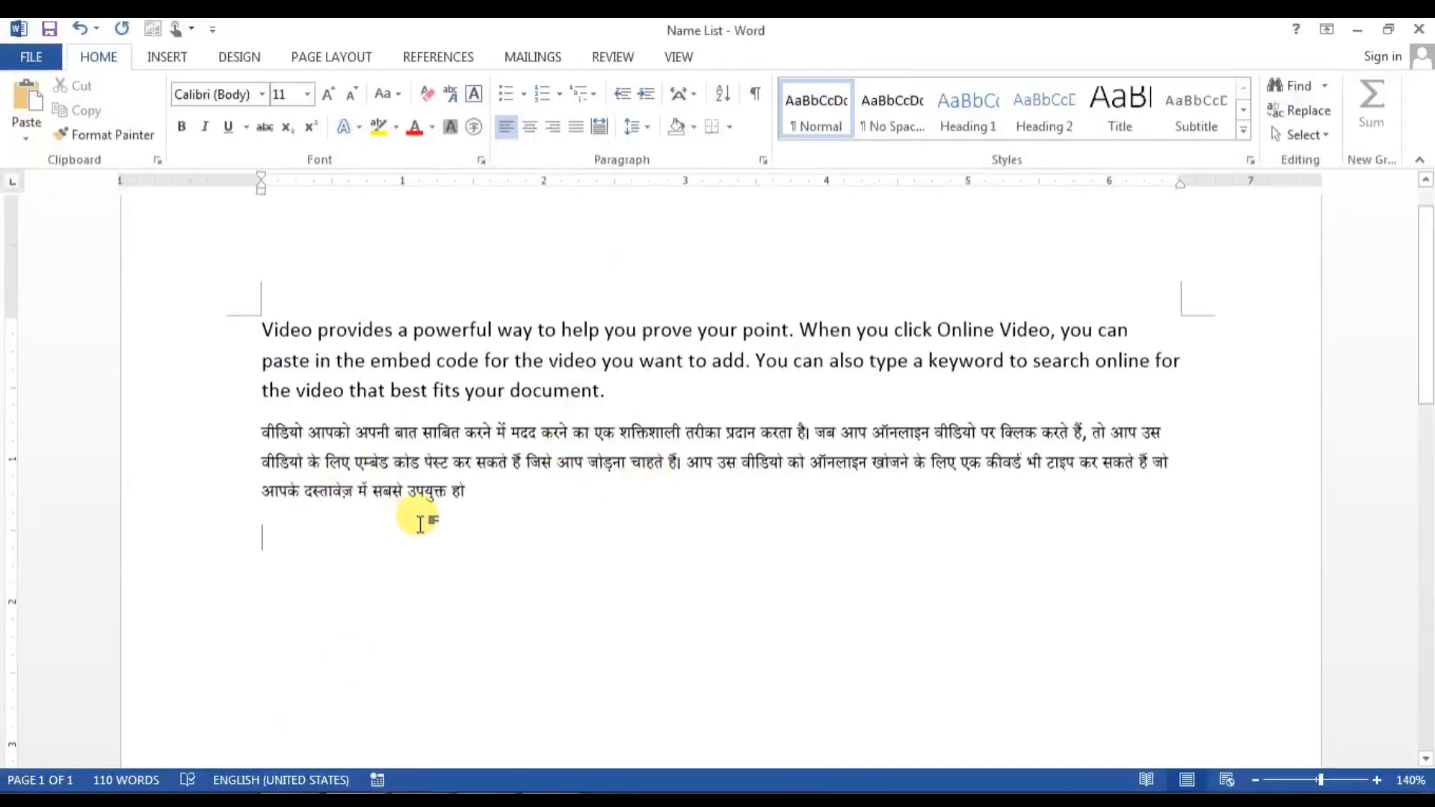
Step: Select the word 'prove' in the English paragraph and bring up the Review tools
scroll(421, 521, up, 6)
scroll(423, 522, up, 1)
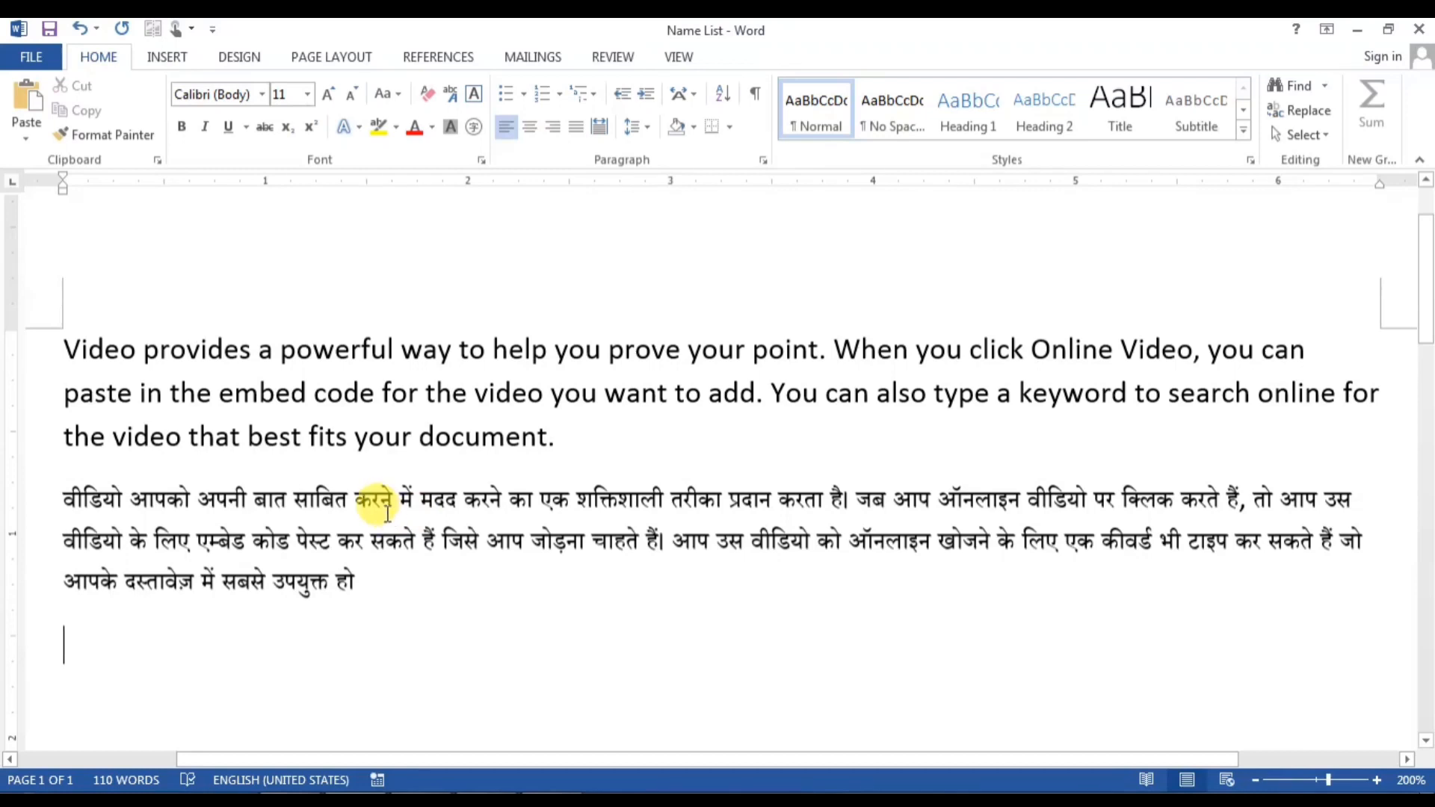
drag(608, 349, 676, 356)
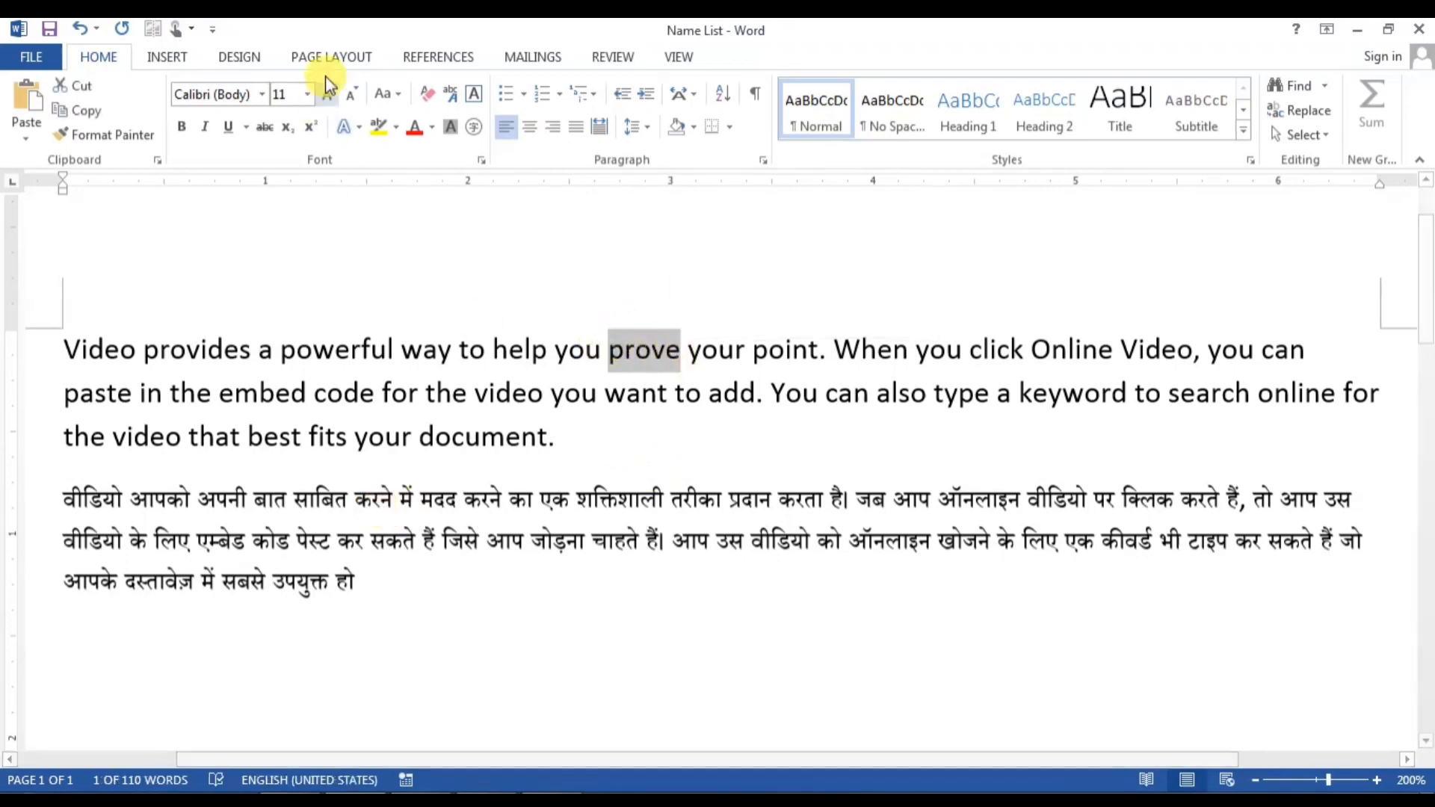
click(609, 58)
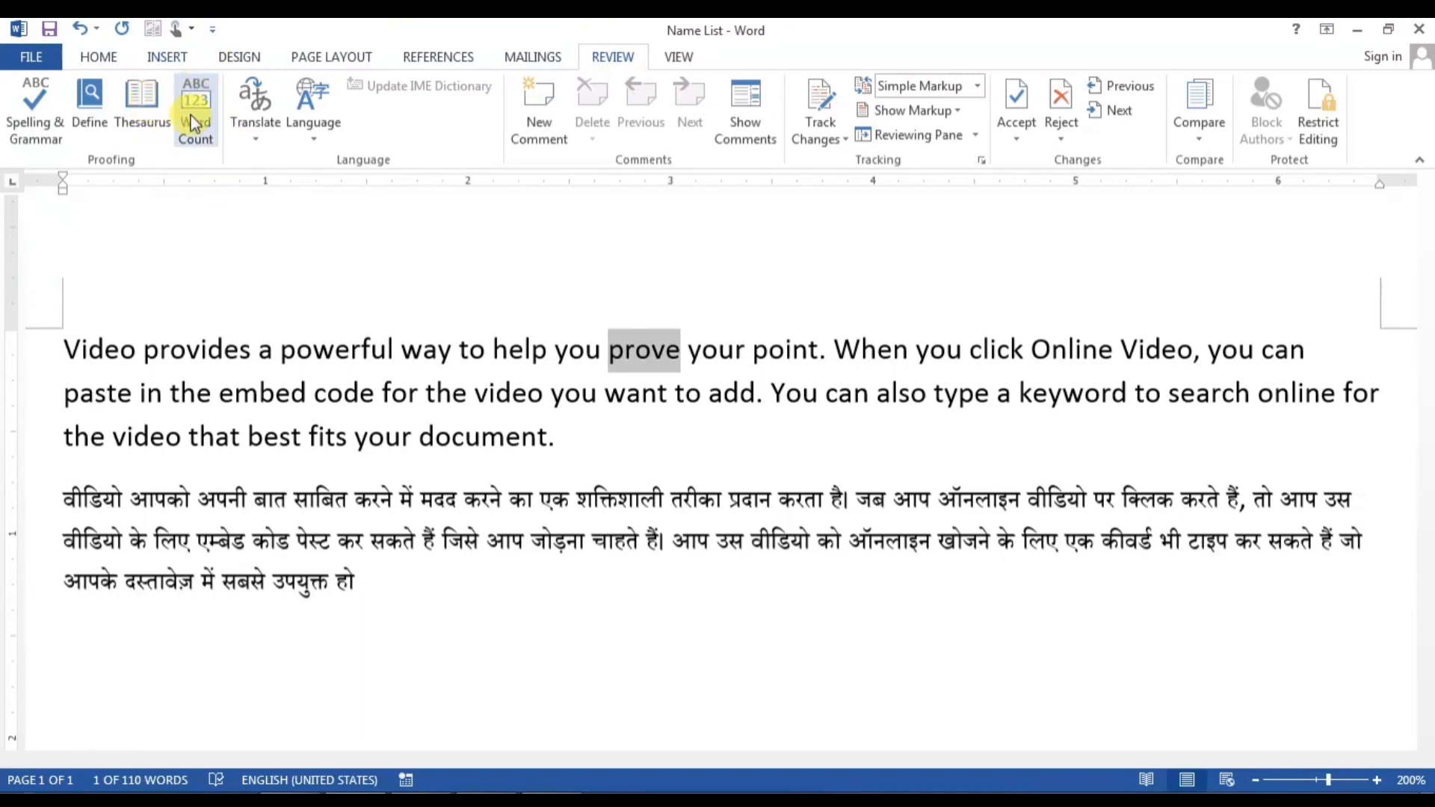
Step: Use the Thesaurus to insert 'verify' in place of 'prove', then close the Thesaurus
click(140, 110)
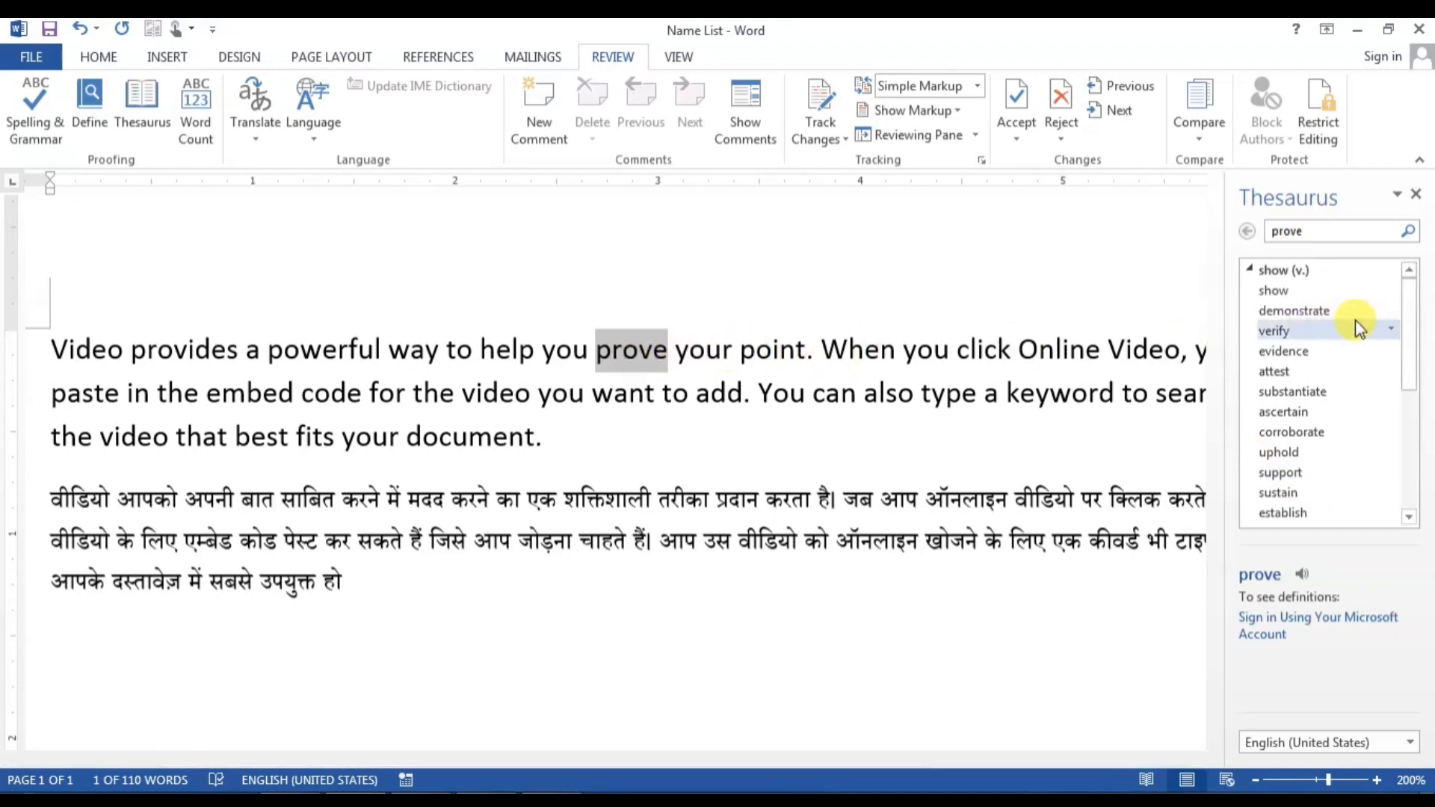
click(1394, 331)
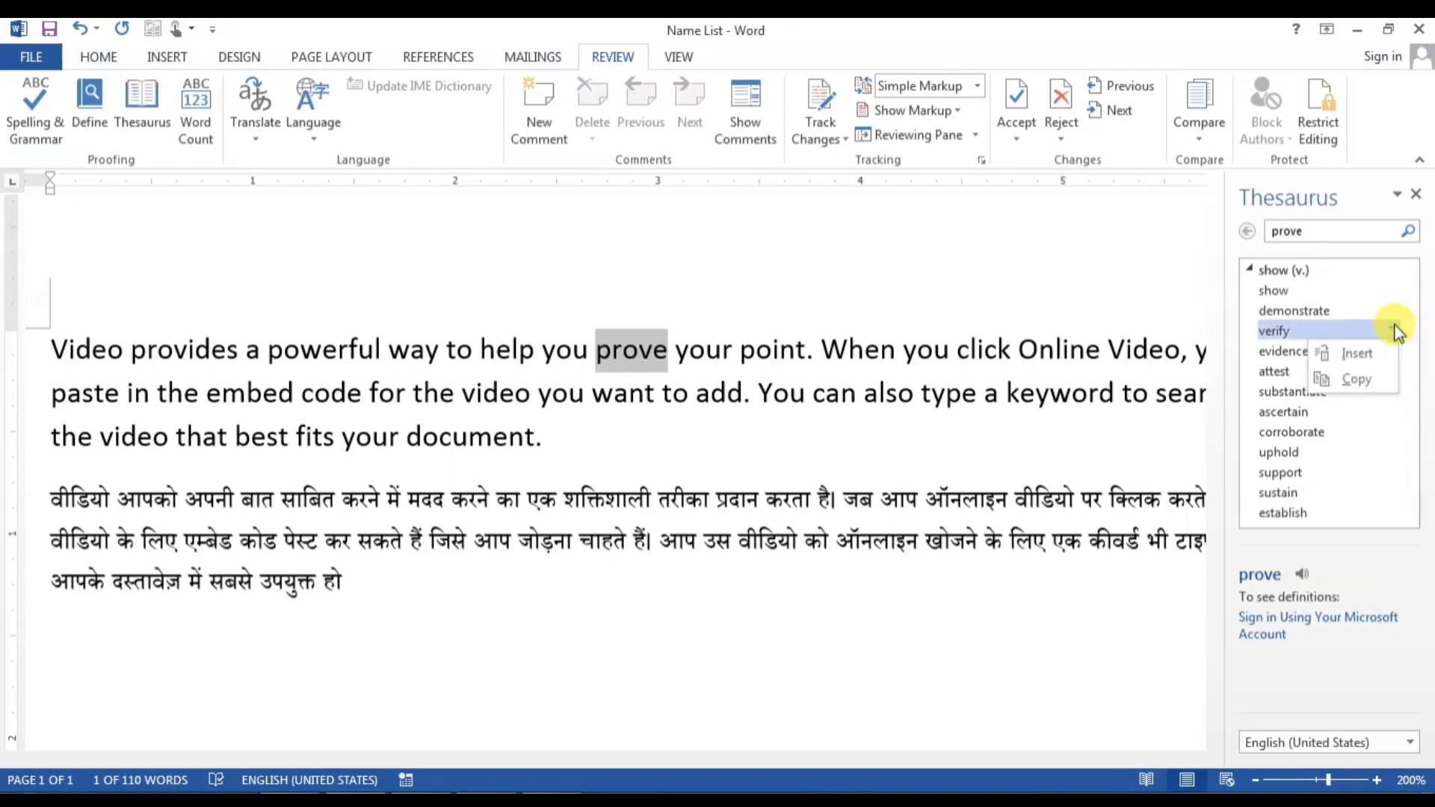
click(1367, 353)
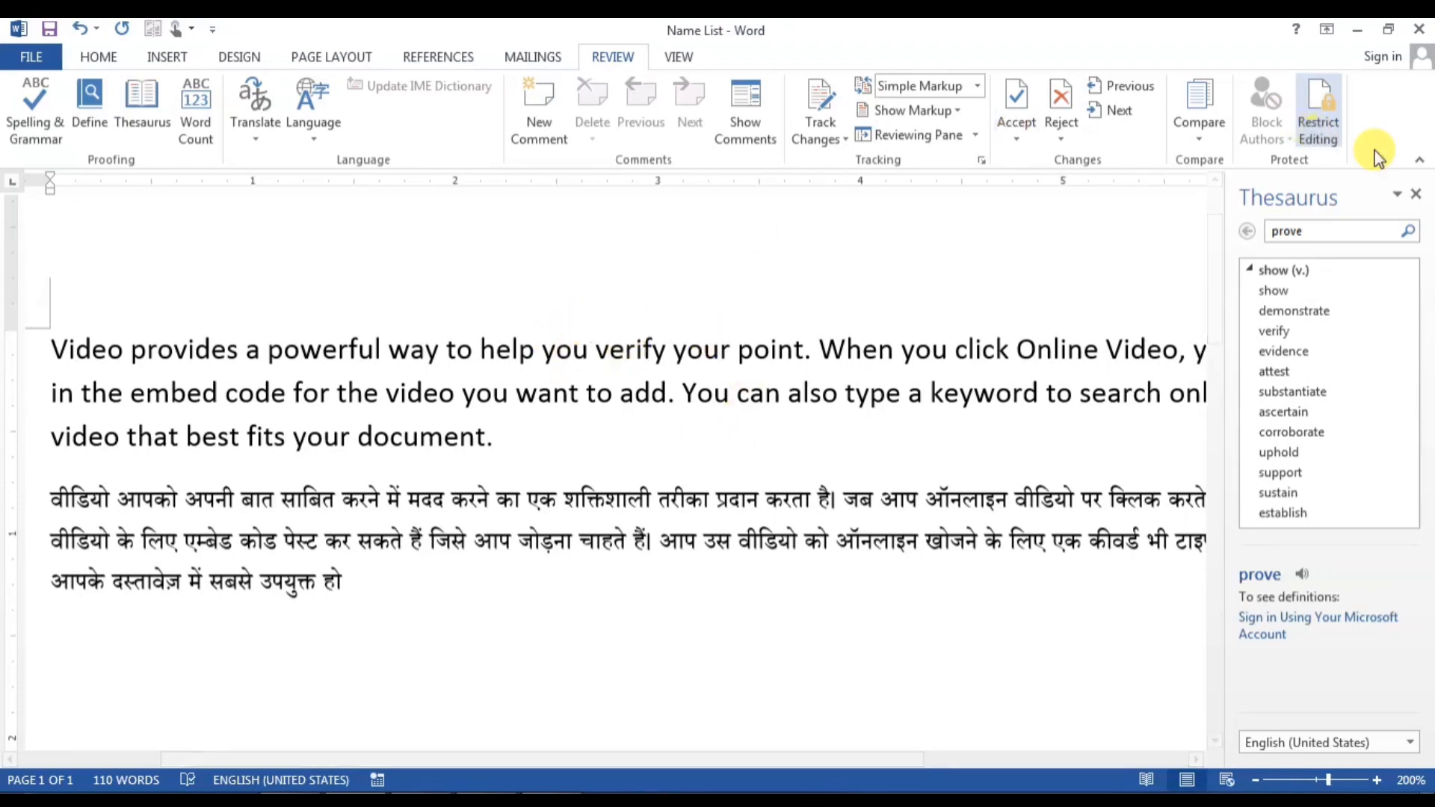
click(1414, 197)
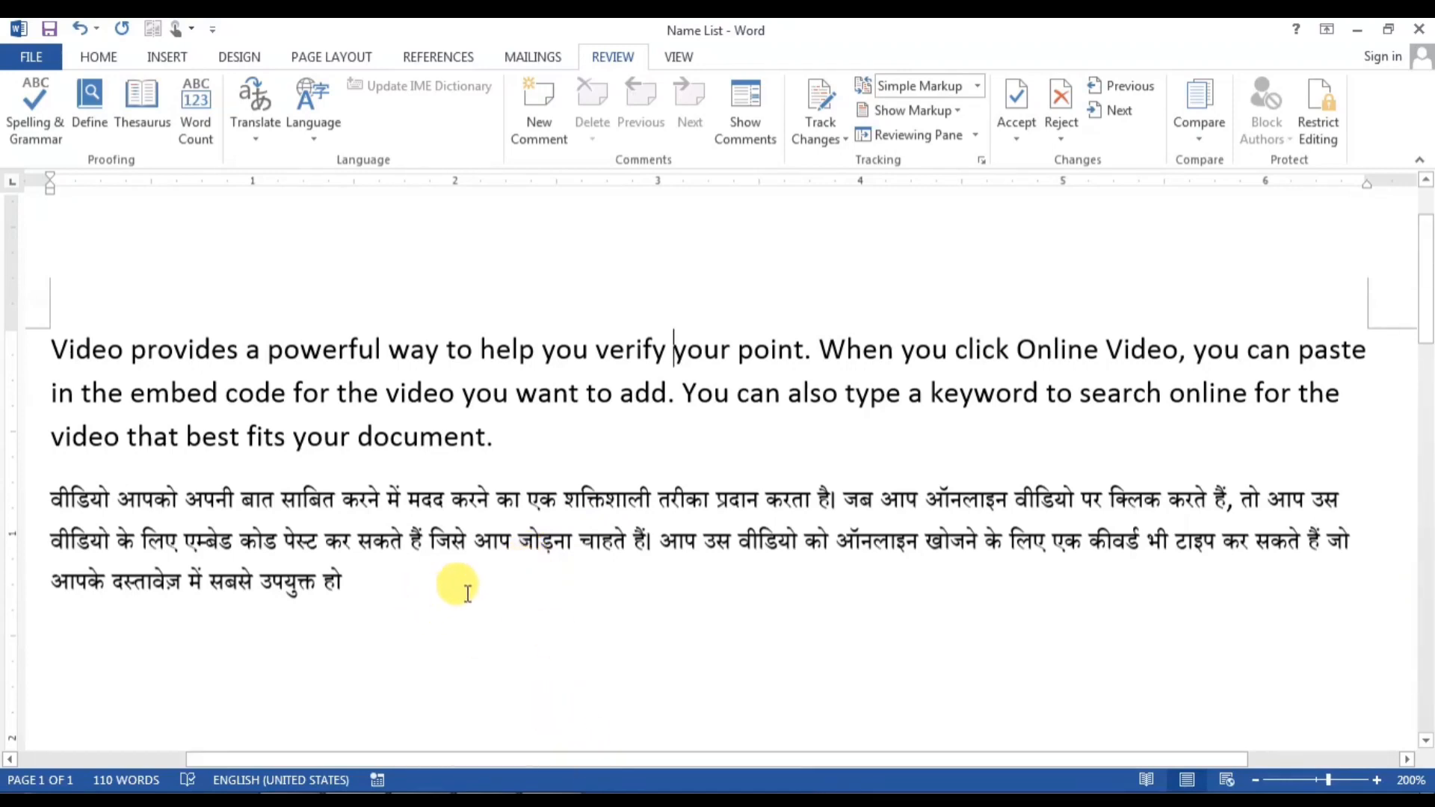
scroll(463, 590, down, 3)
scroll(467, 594, down, 2)
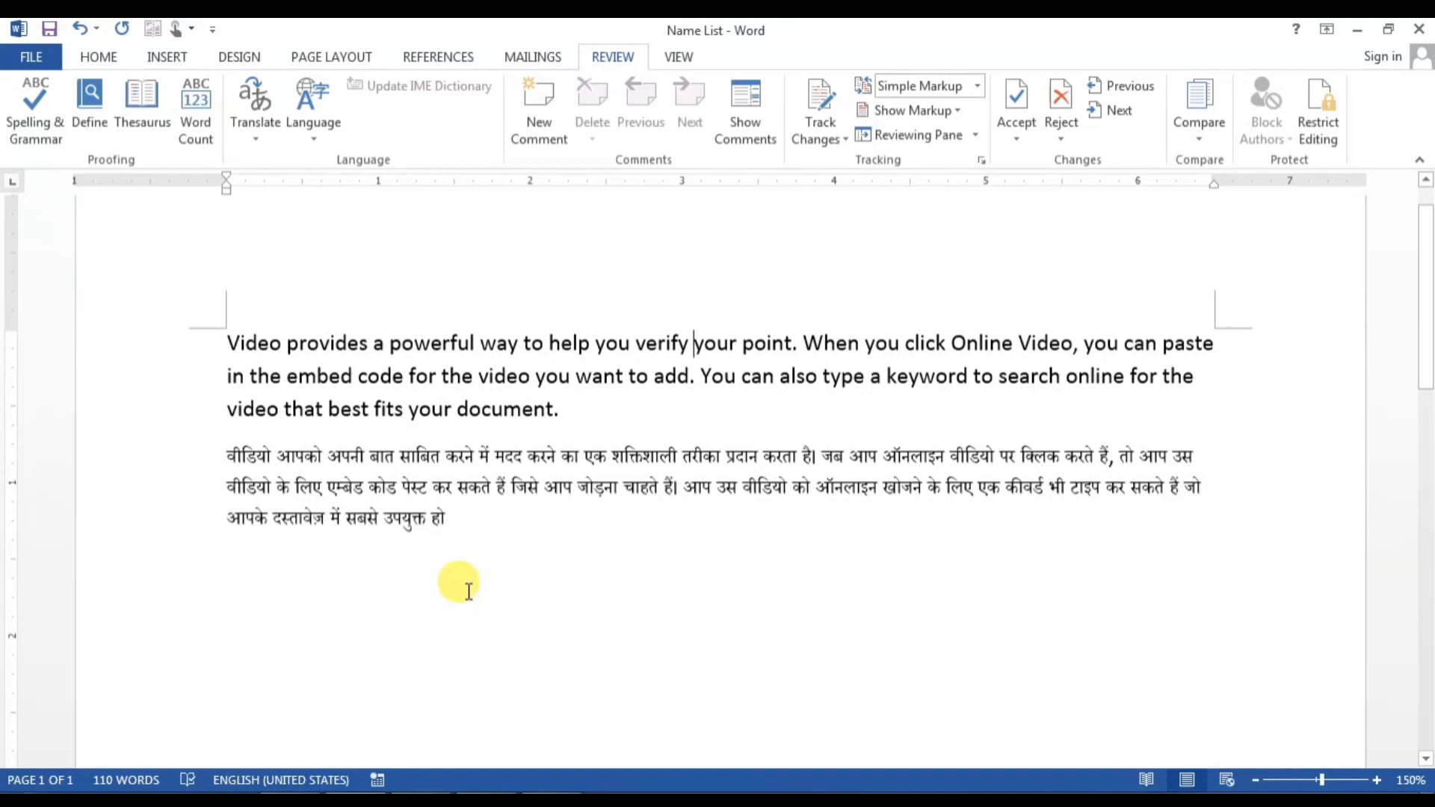
scroll(465, 588, down, 2)
scroll(465, 588, up, 3)
scroll(467, 594, up, 4)
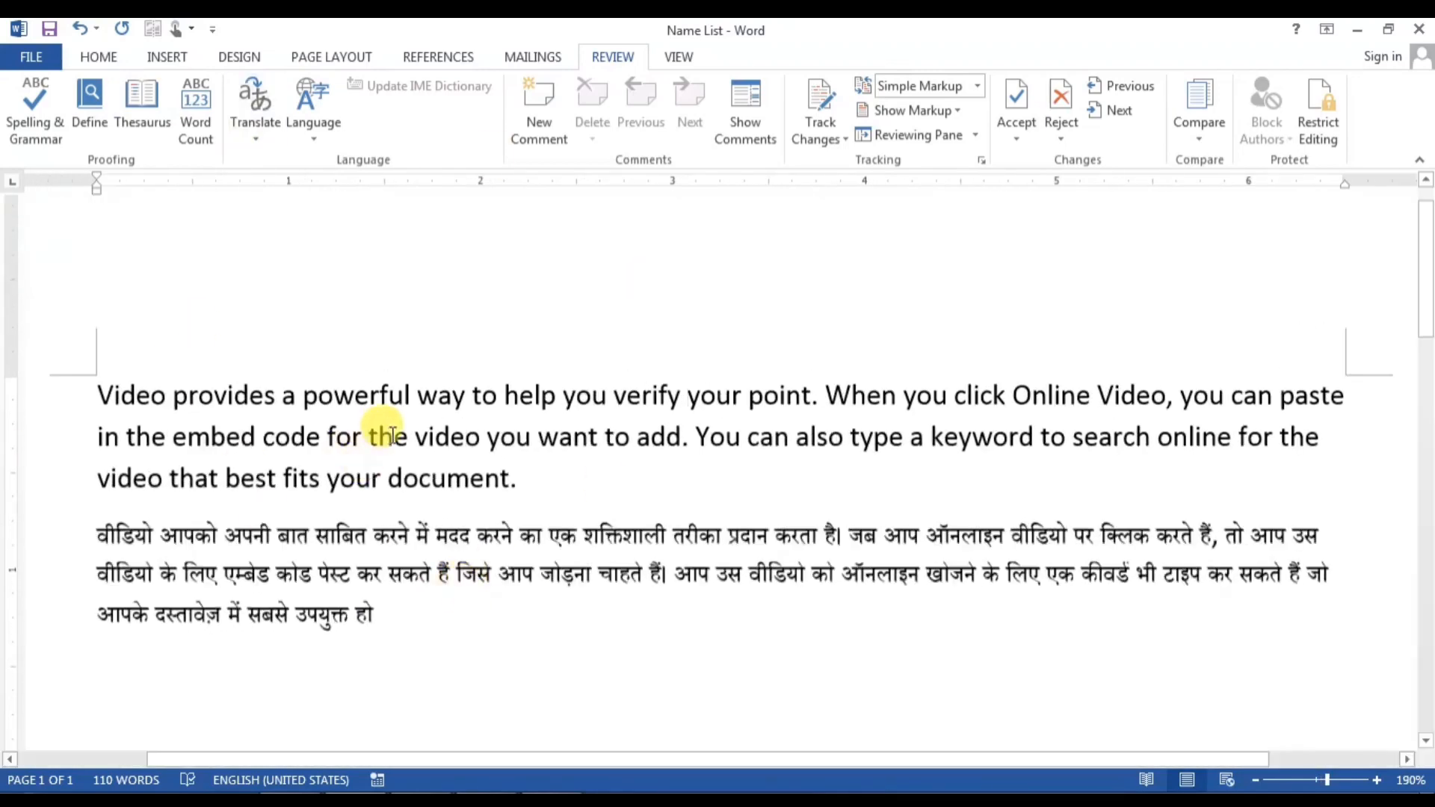
click(821, 397)
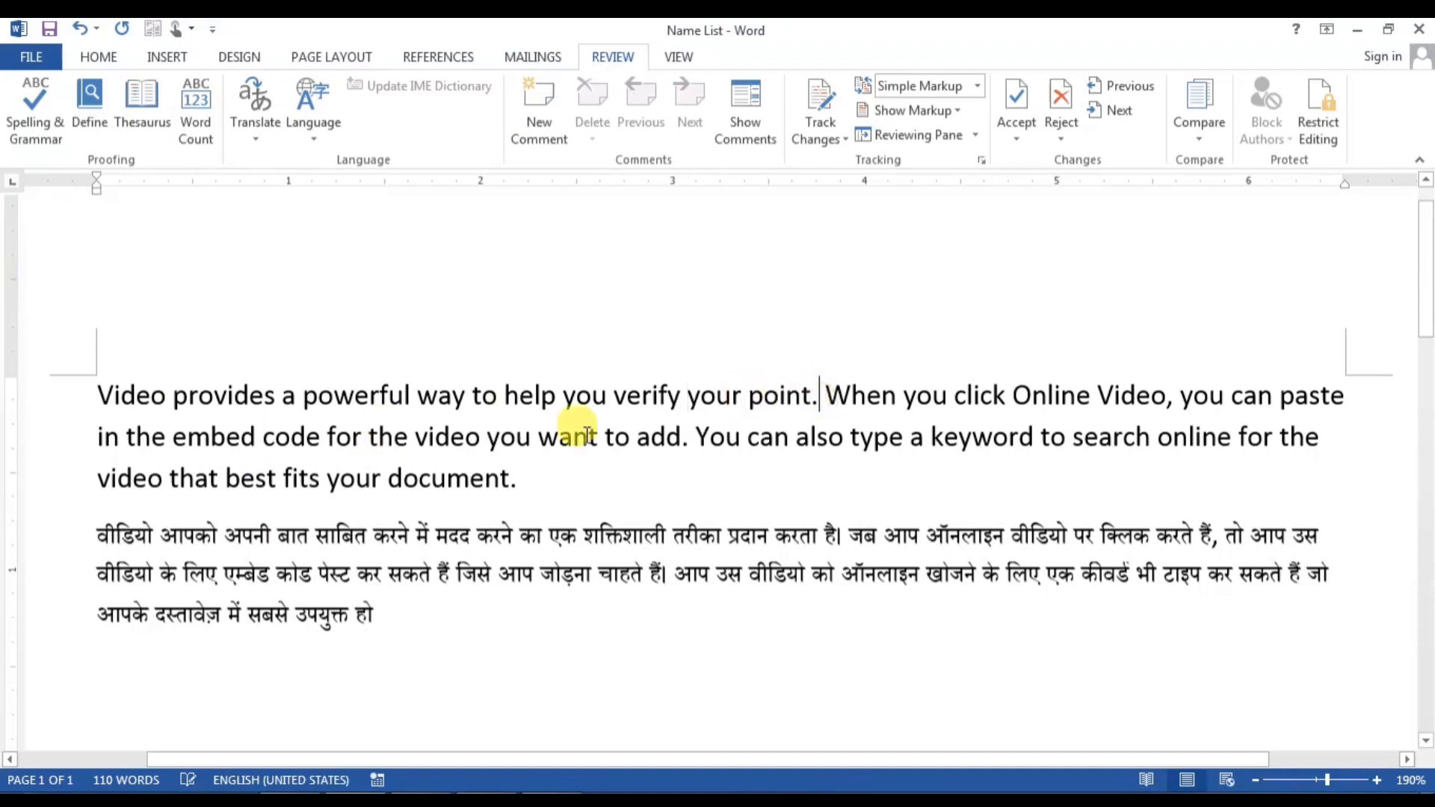
click(93, 396)
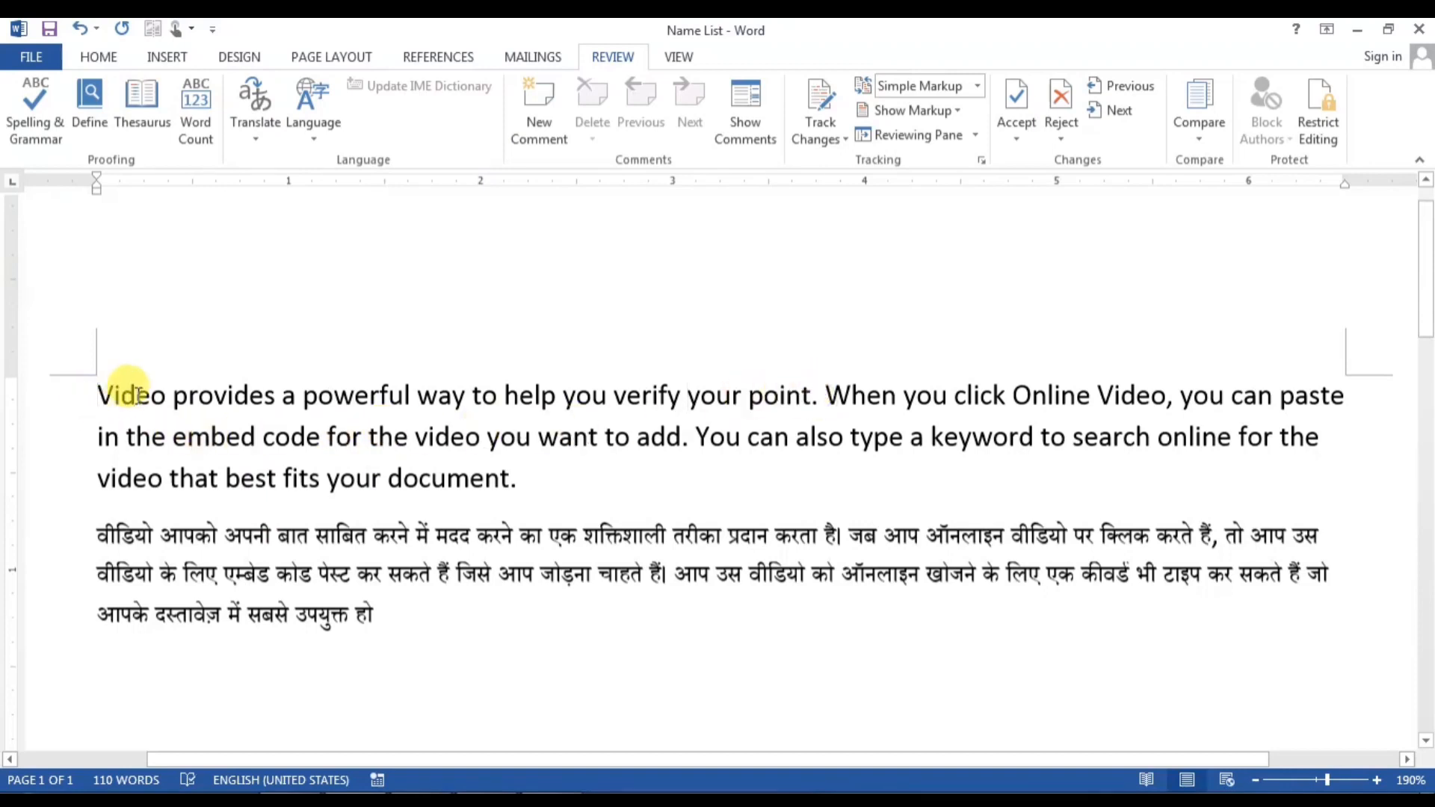
ctrl+click(138, 396)
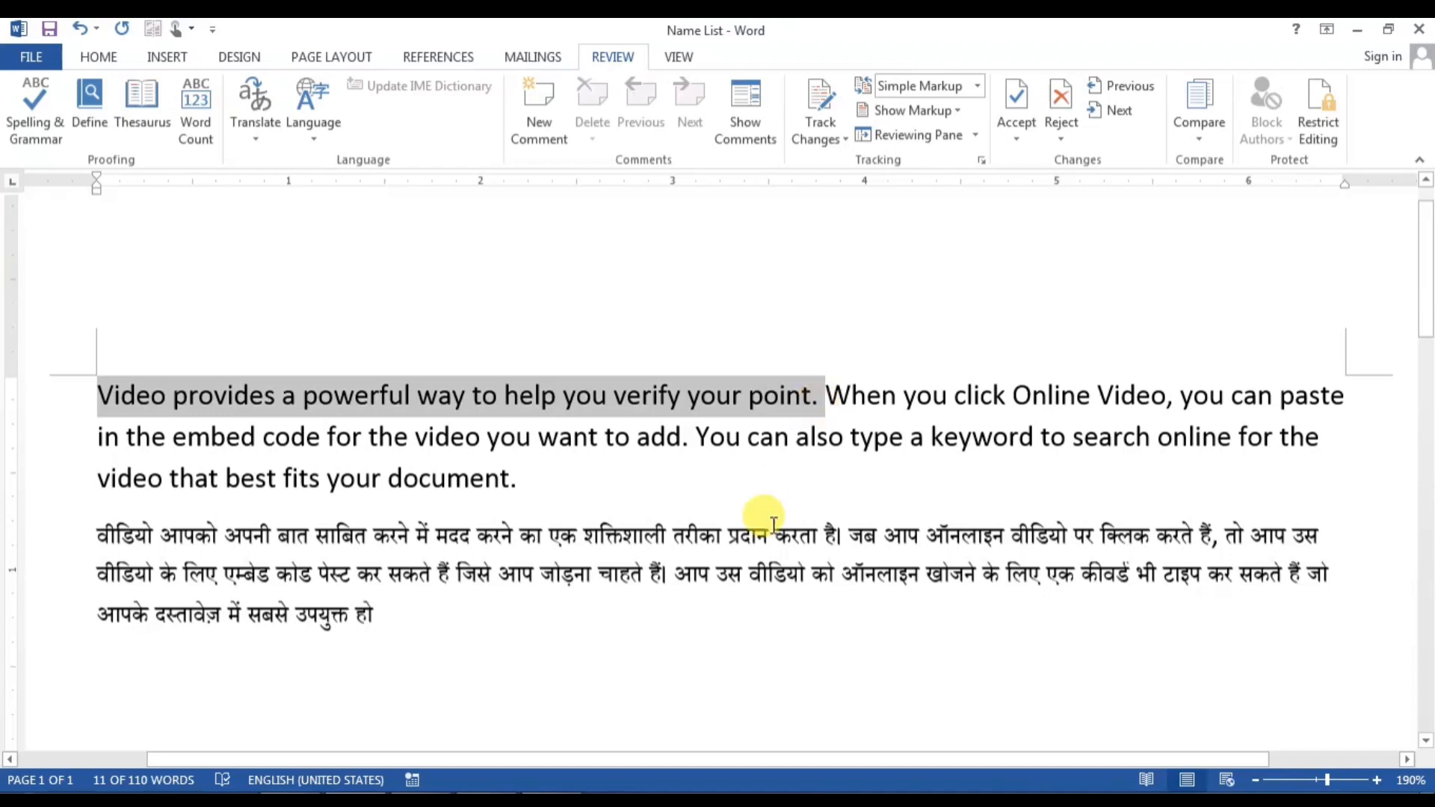
click(753, 535)
ctrl+click(412, 403)
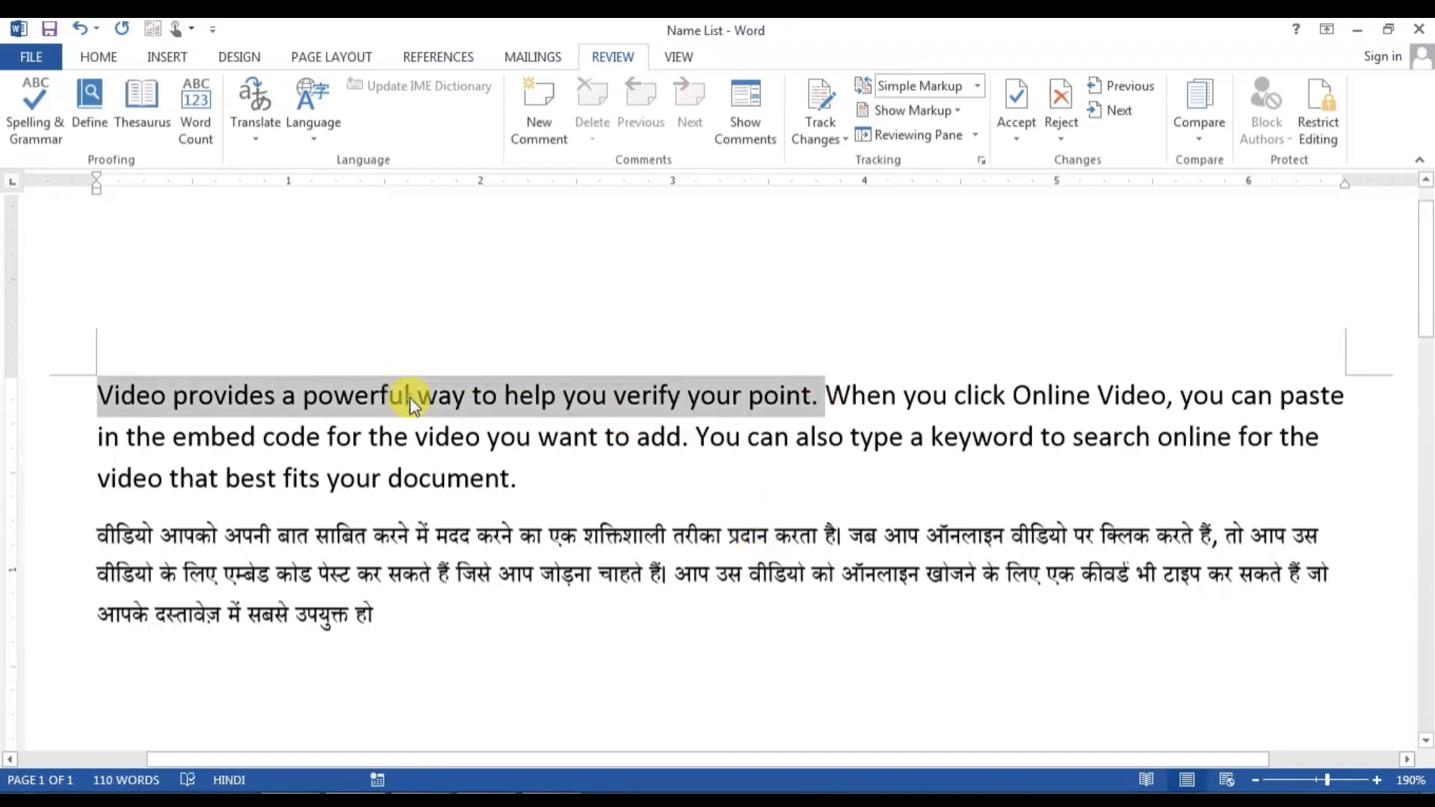
click(468, 546)
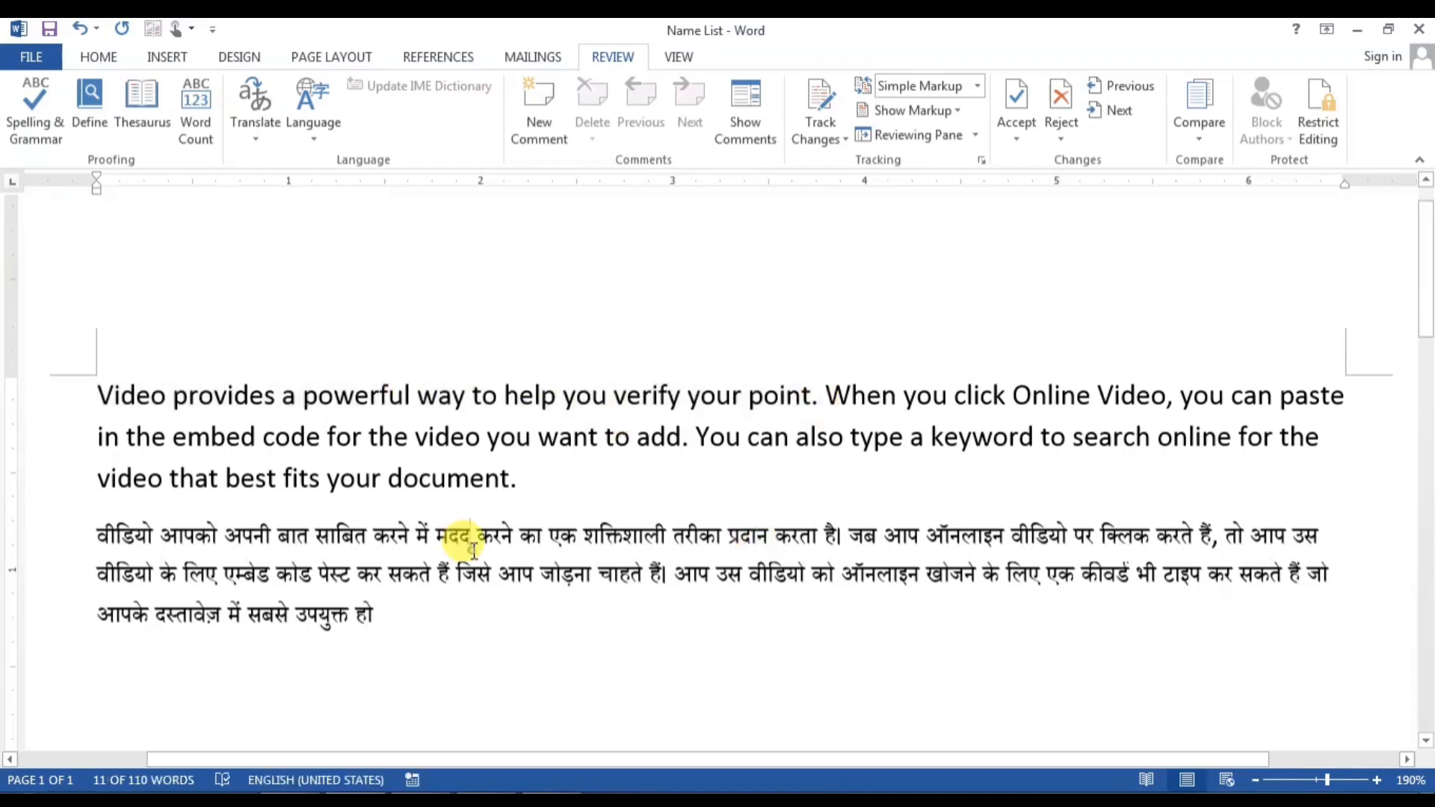
ctrl+click(431, 532)
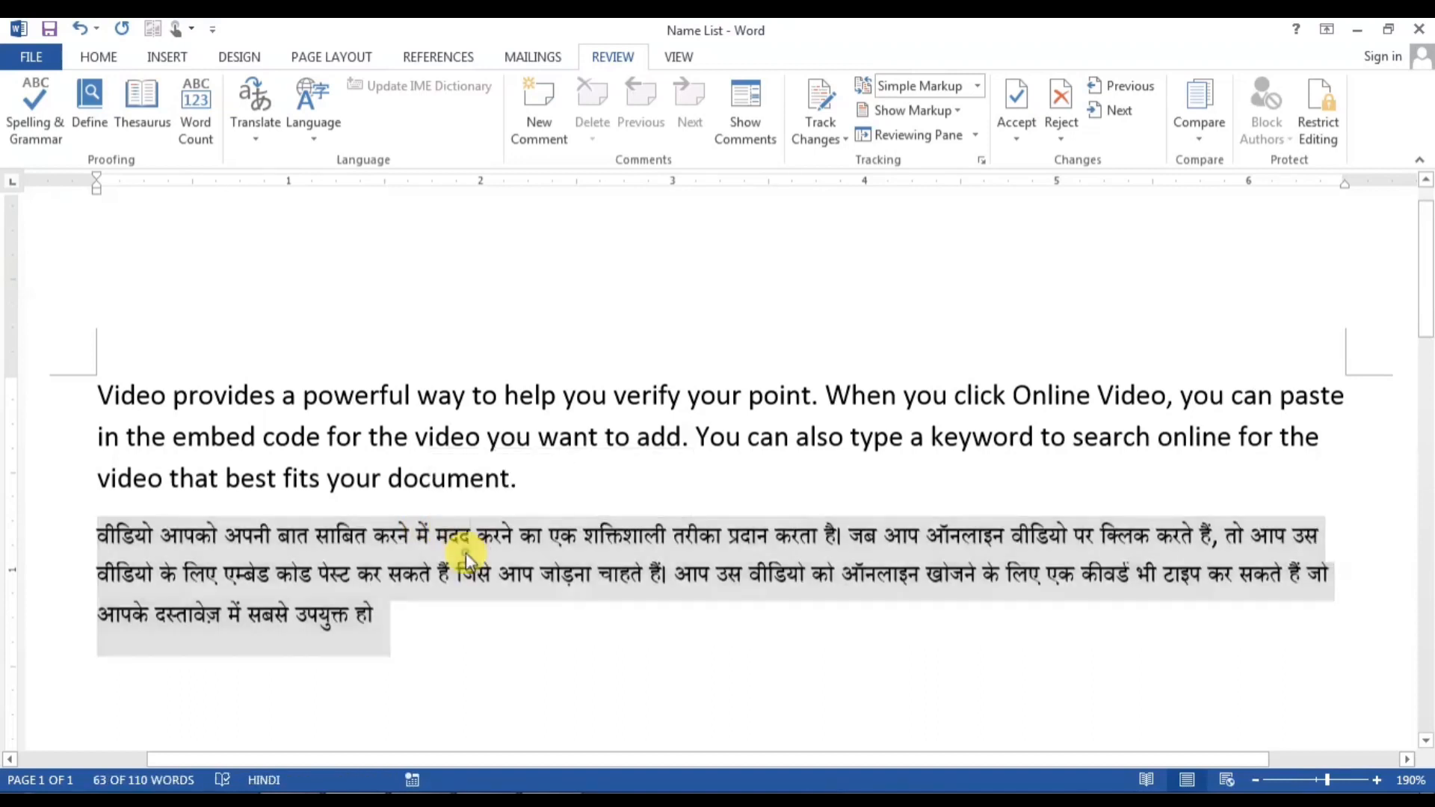
click(452, 394)
double_click(456, 402)
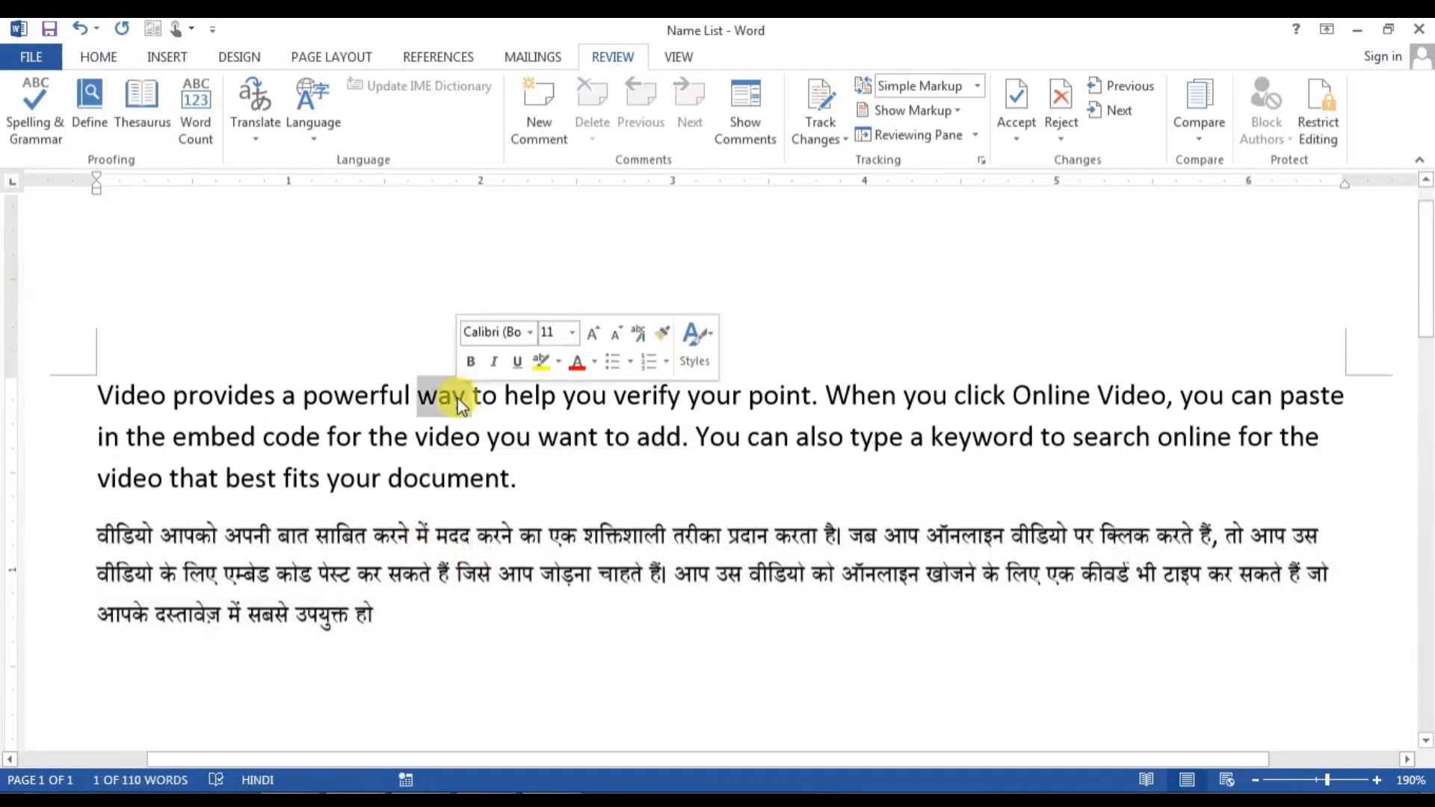
double_click(355, 408)
double_click(231, 400)
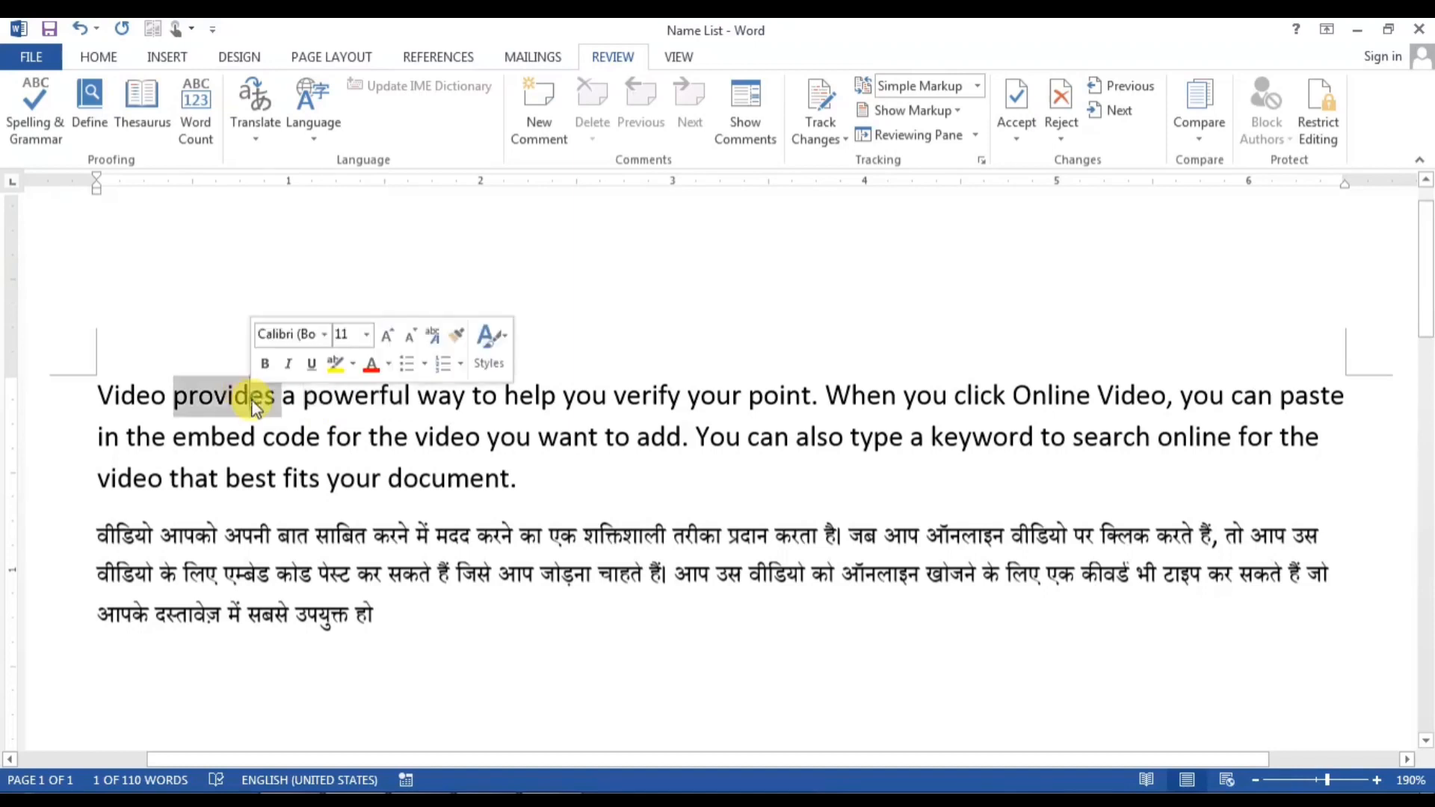
double_click(636, 399)
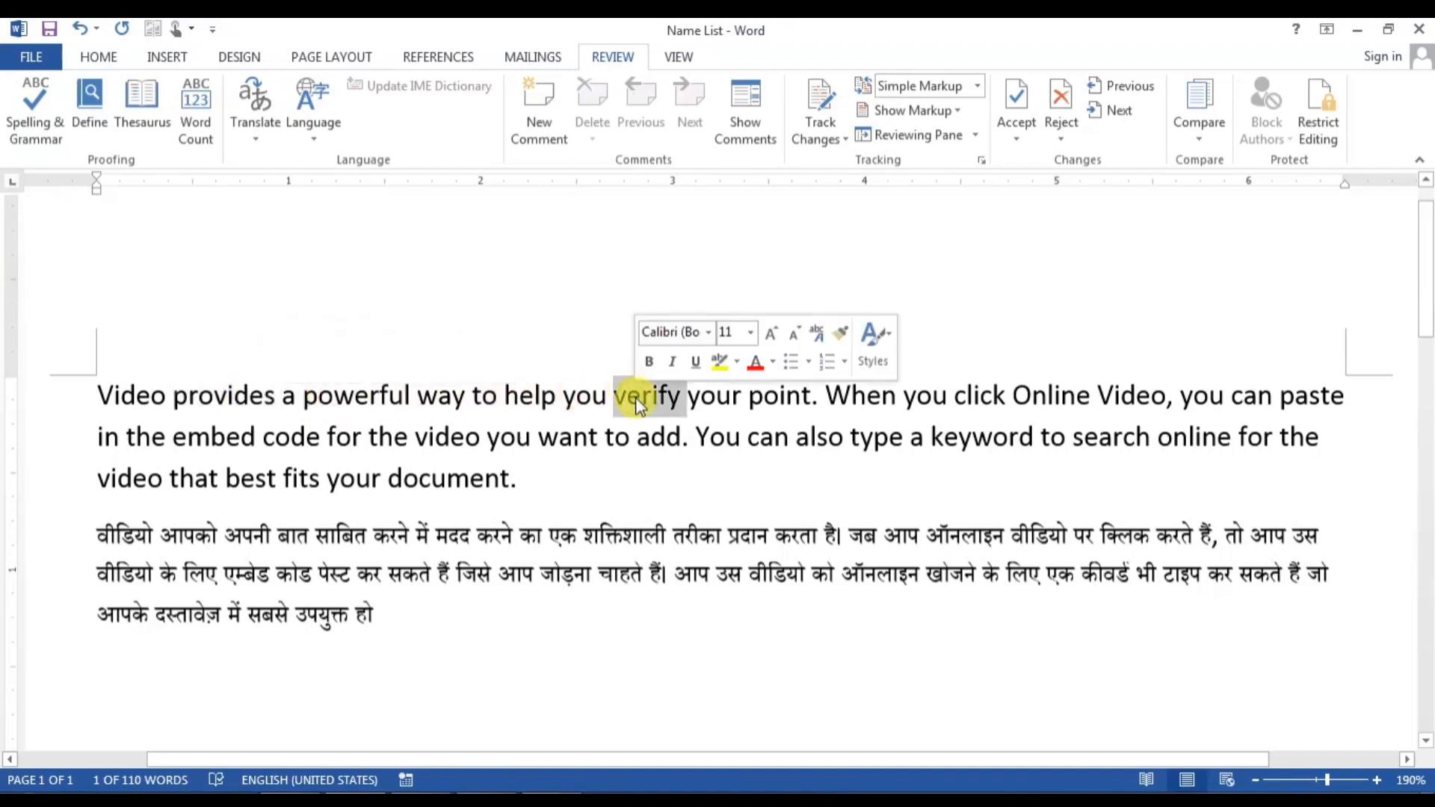
click(640, 404)
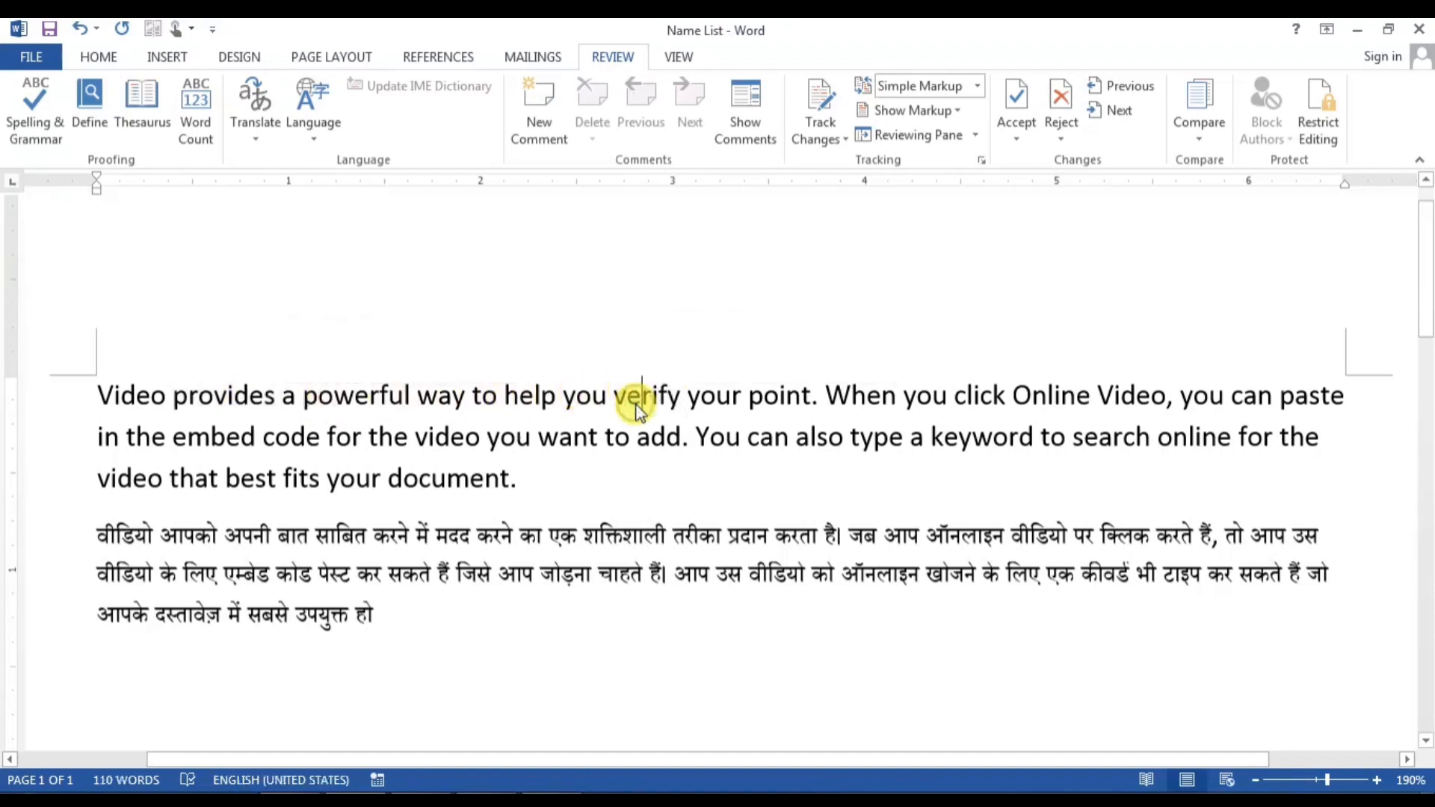
triple_click(364, 400)
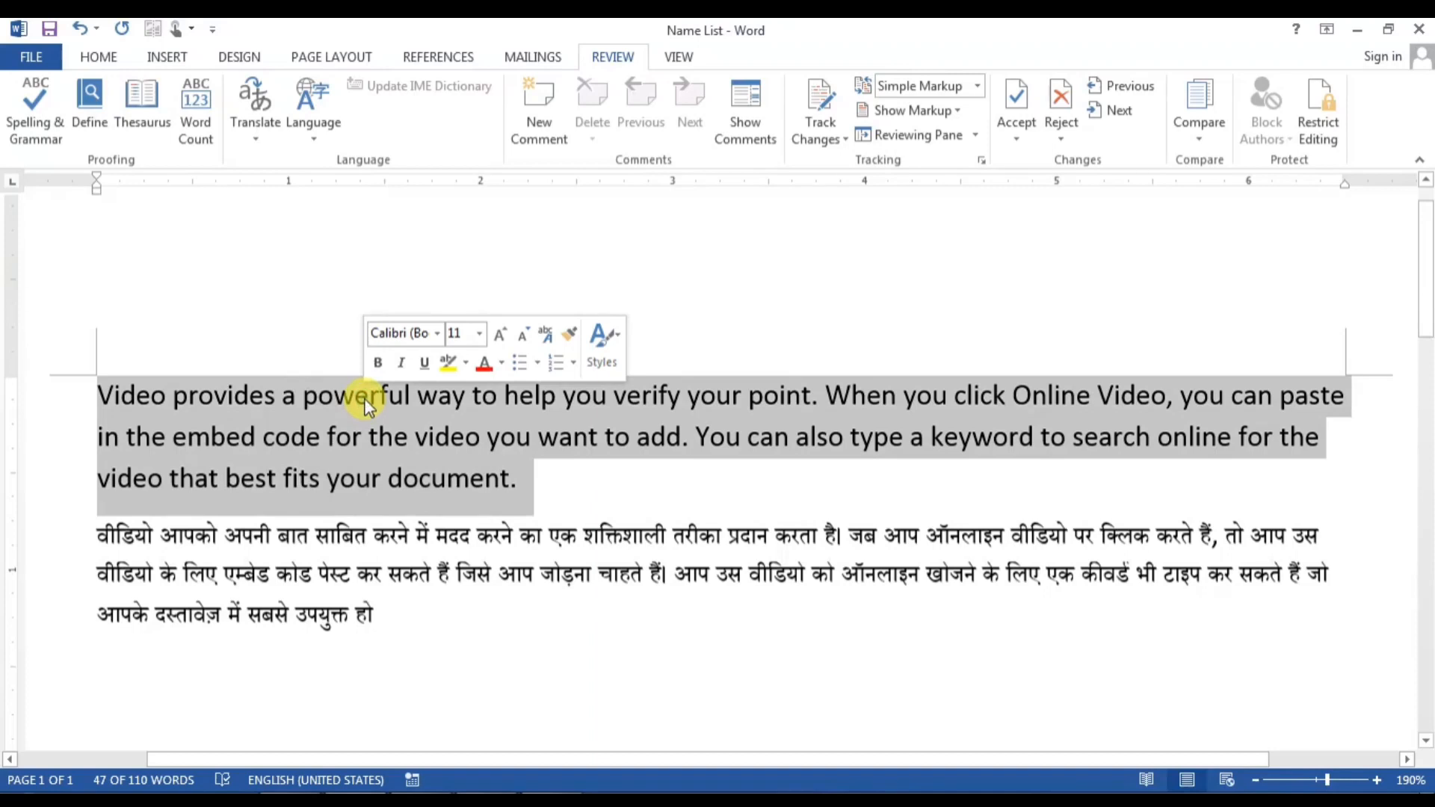
click(723, 404)
triple_click(724, 401)
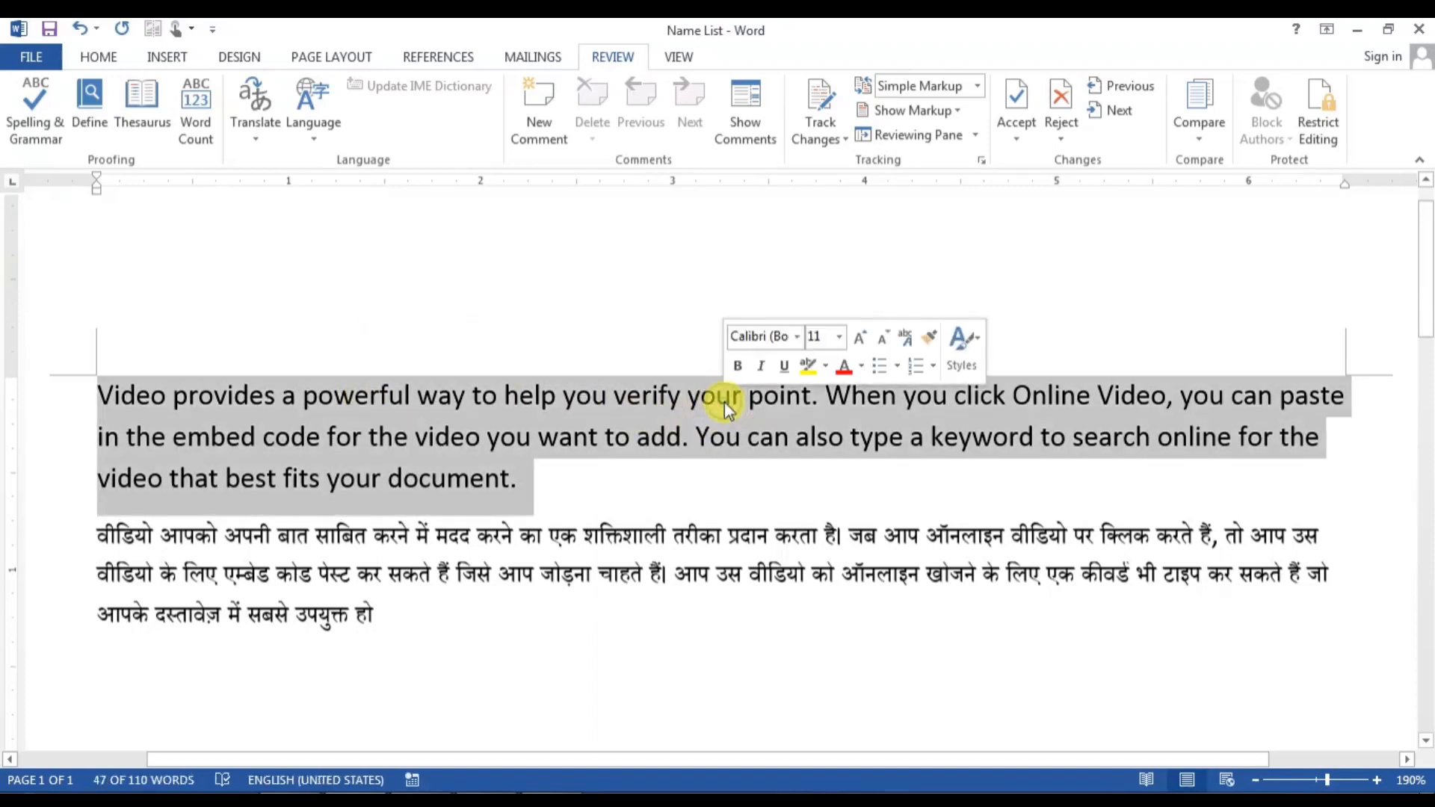
triple_click(358, 404)
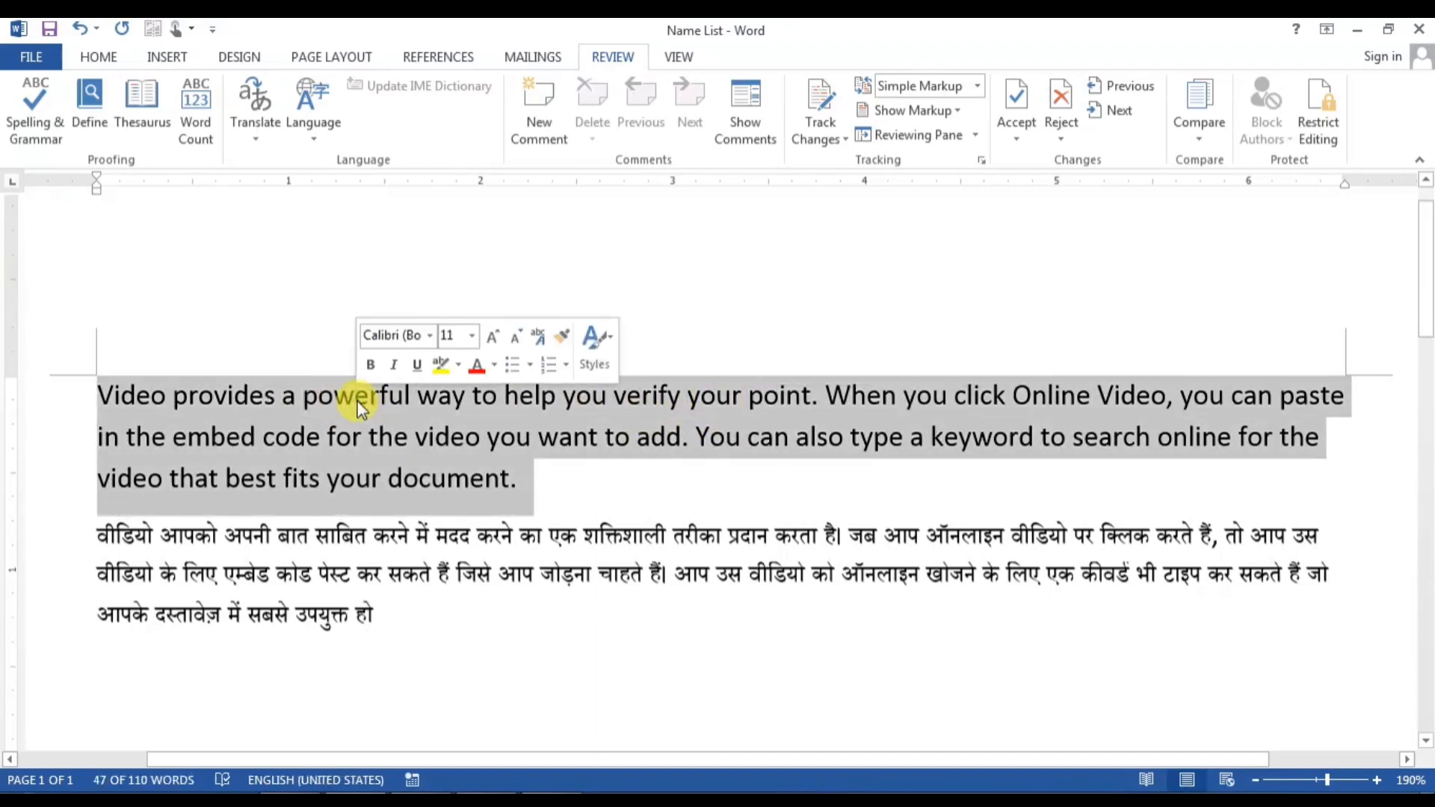
double_click(263, 397)
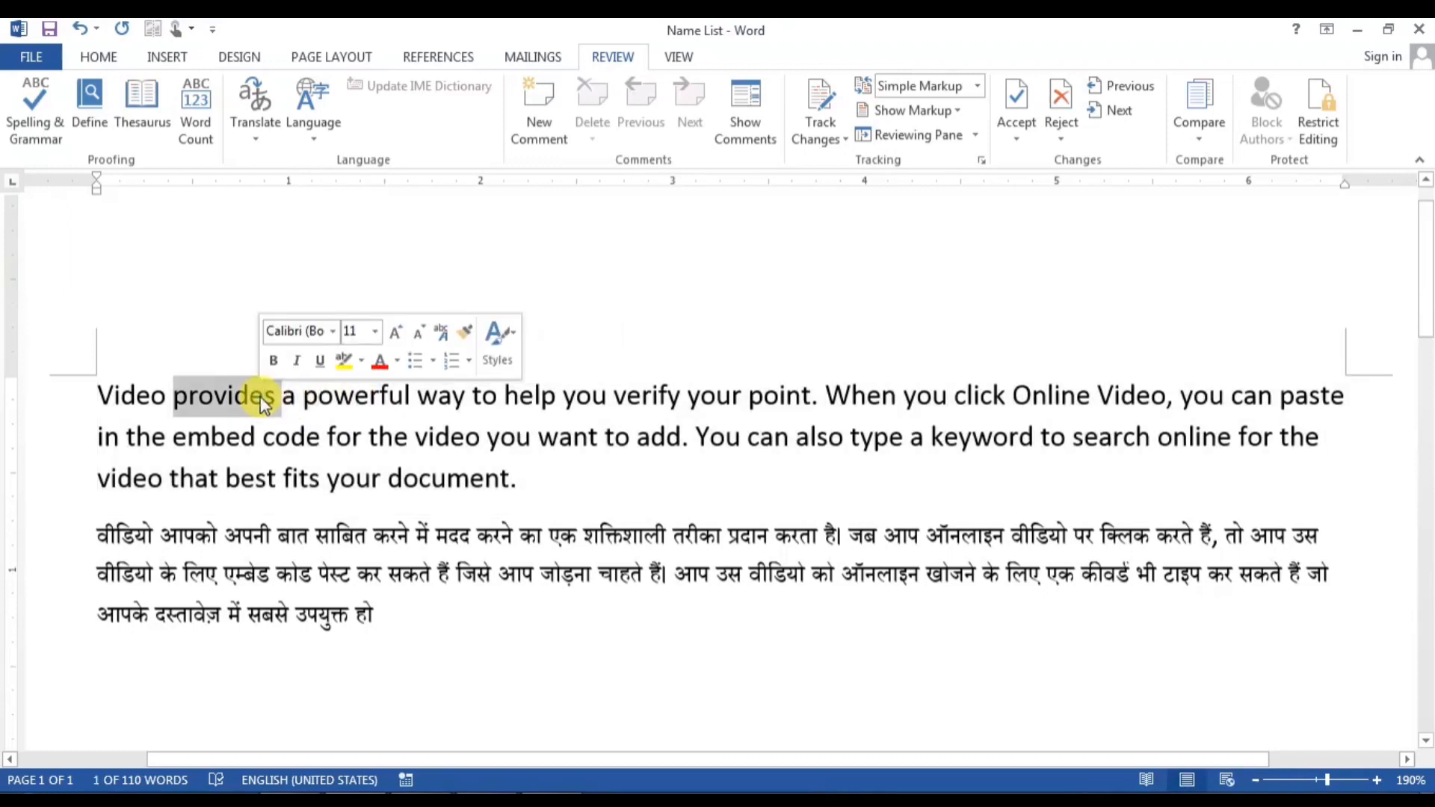
double_click(394, 399)
click(506, 419)
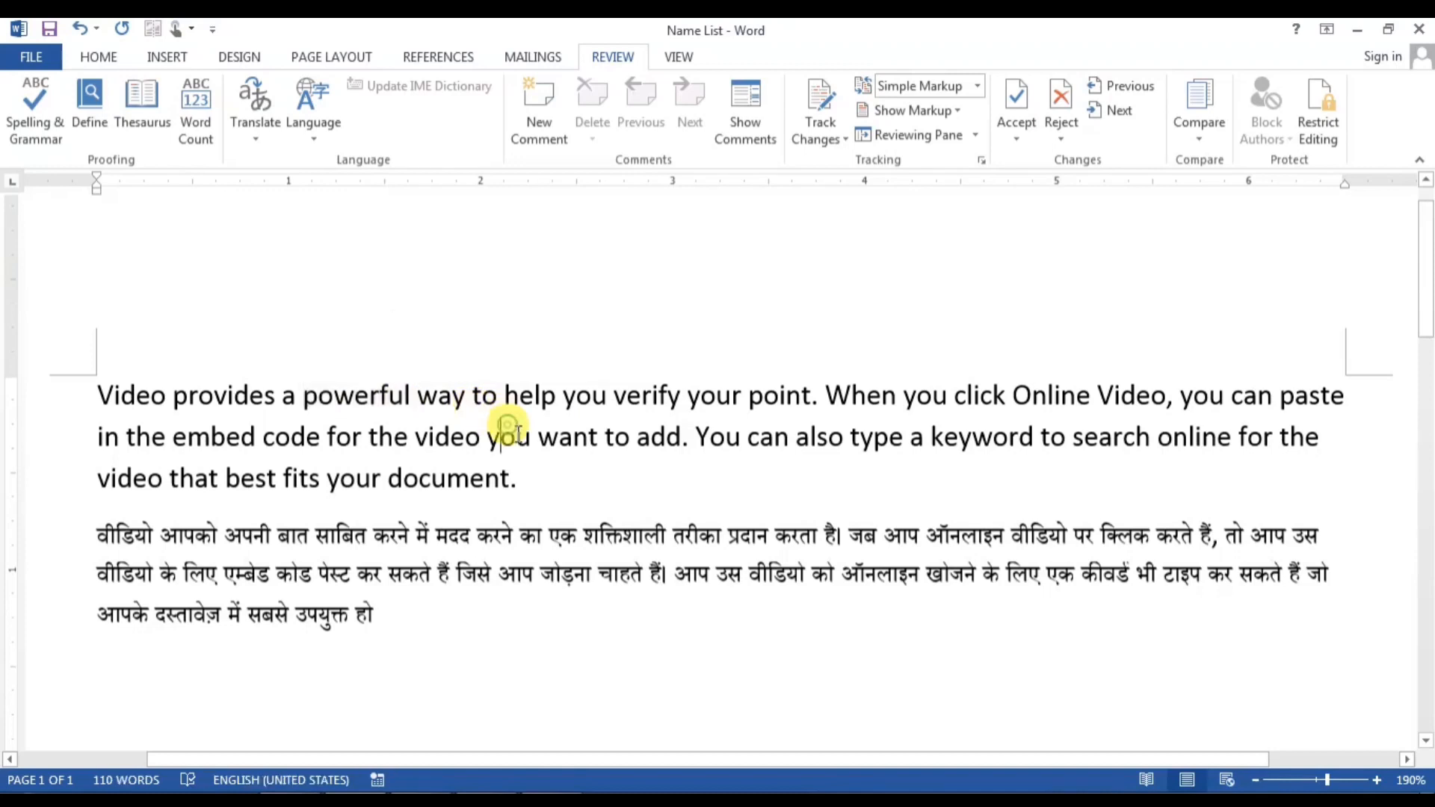
double_click(515, 441)
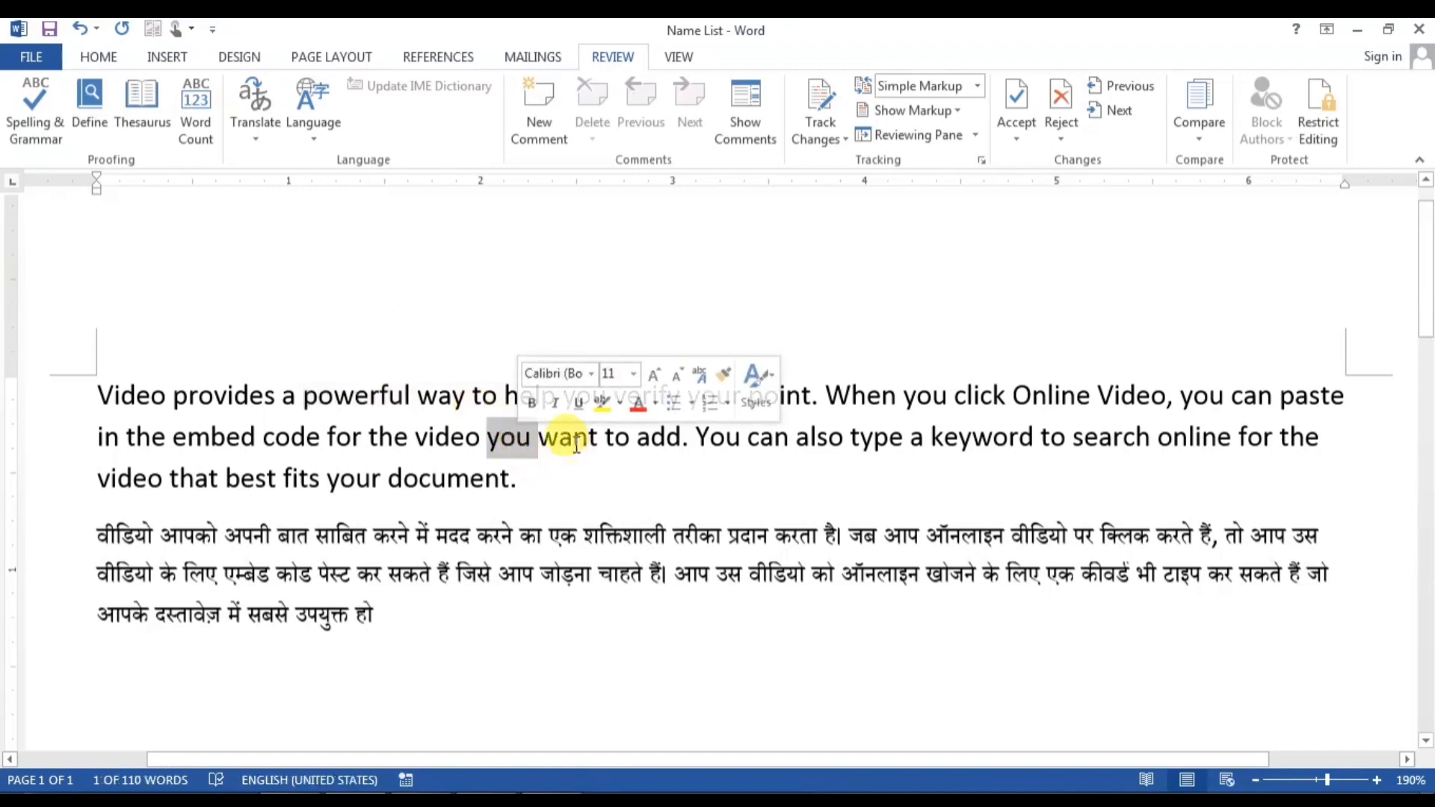
drag(575, 441, 633, 446)
click(634, 446)
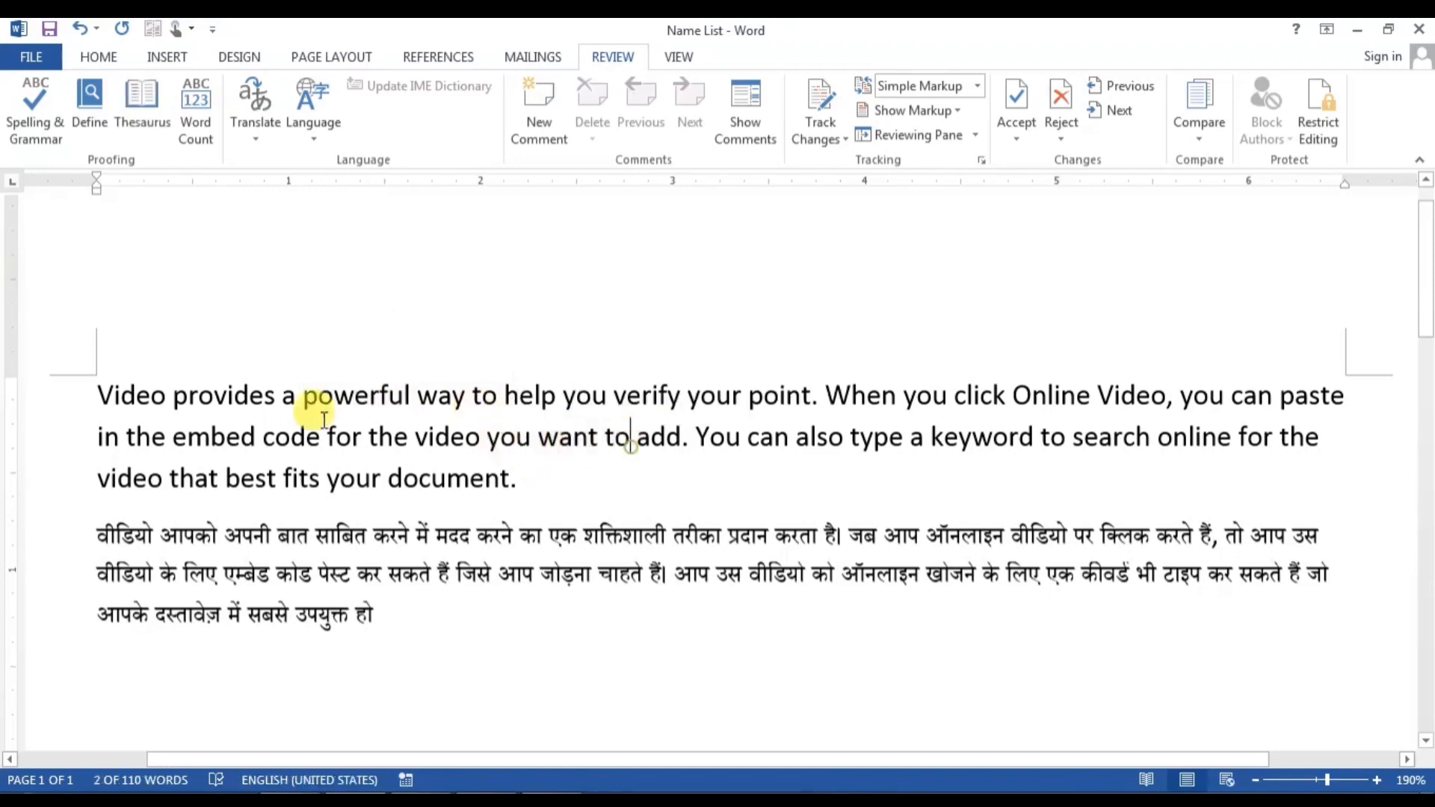
ctrl+click(345, 396)
click(346, 427)
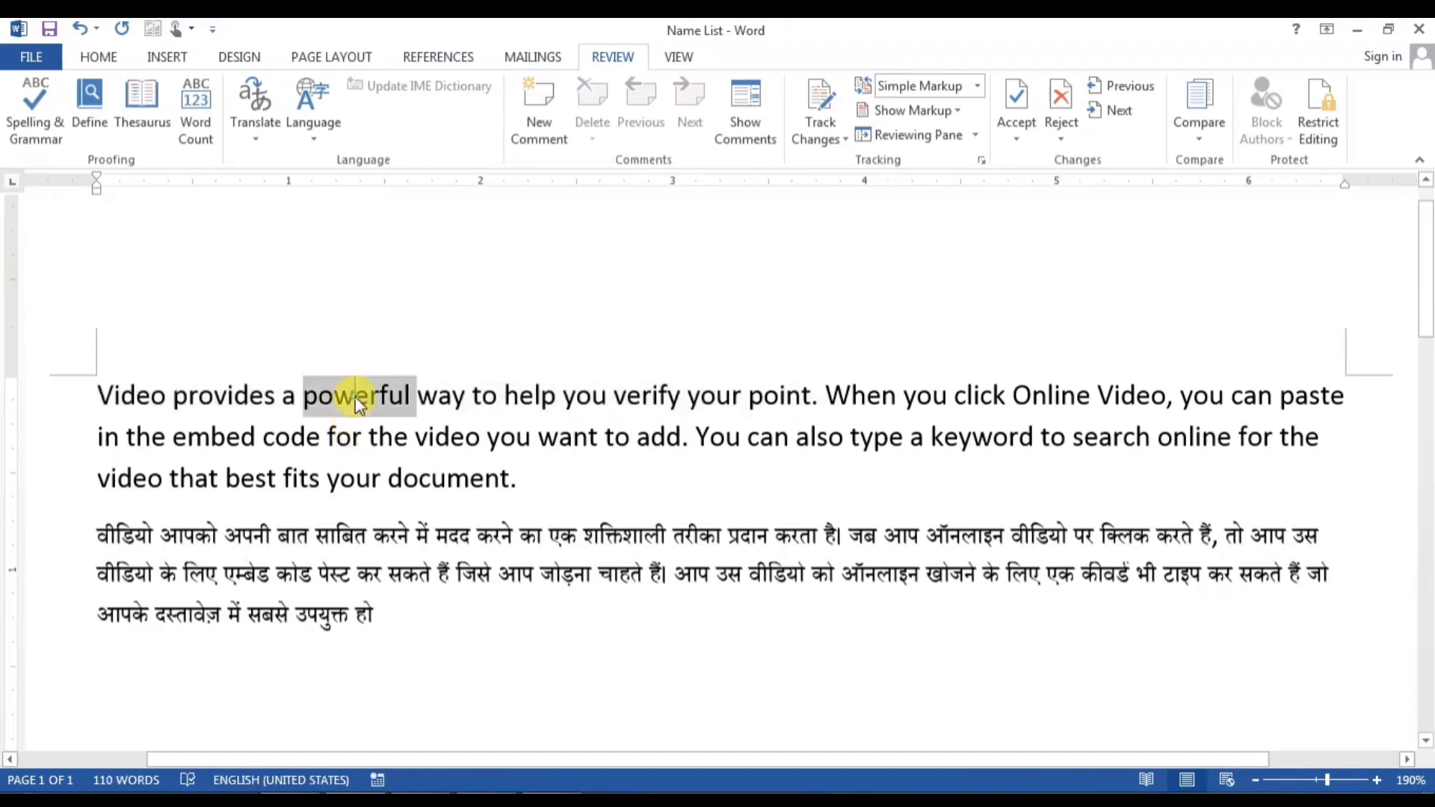
triple_click(358, 396)
click(544, 493)
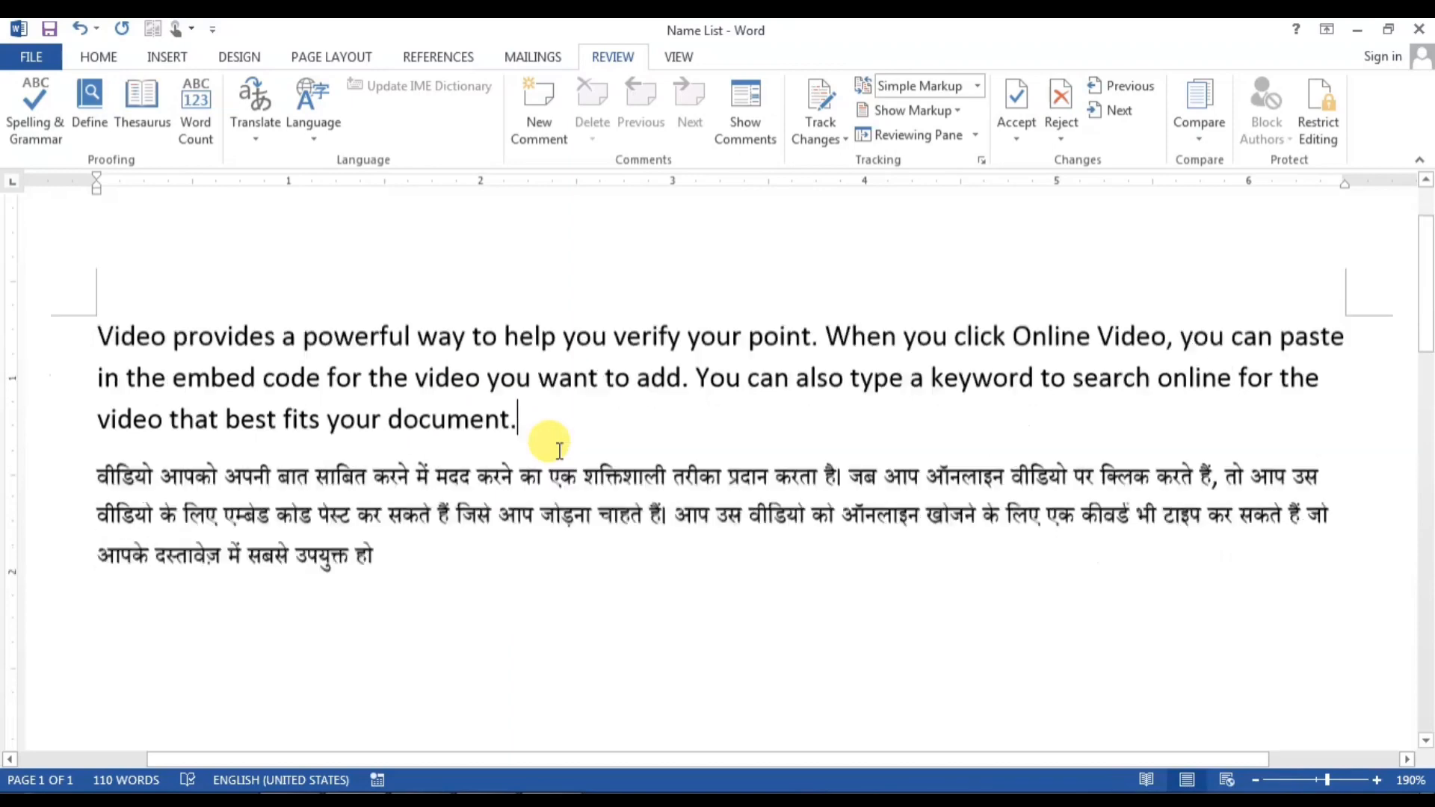
scroll(553, 463, down, 3)
ctrl+scroll(559, 566, down, 8)
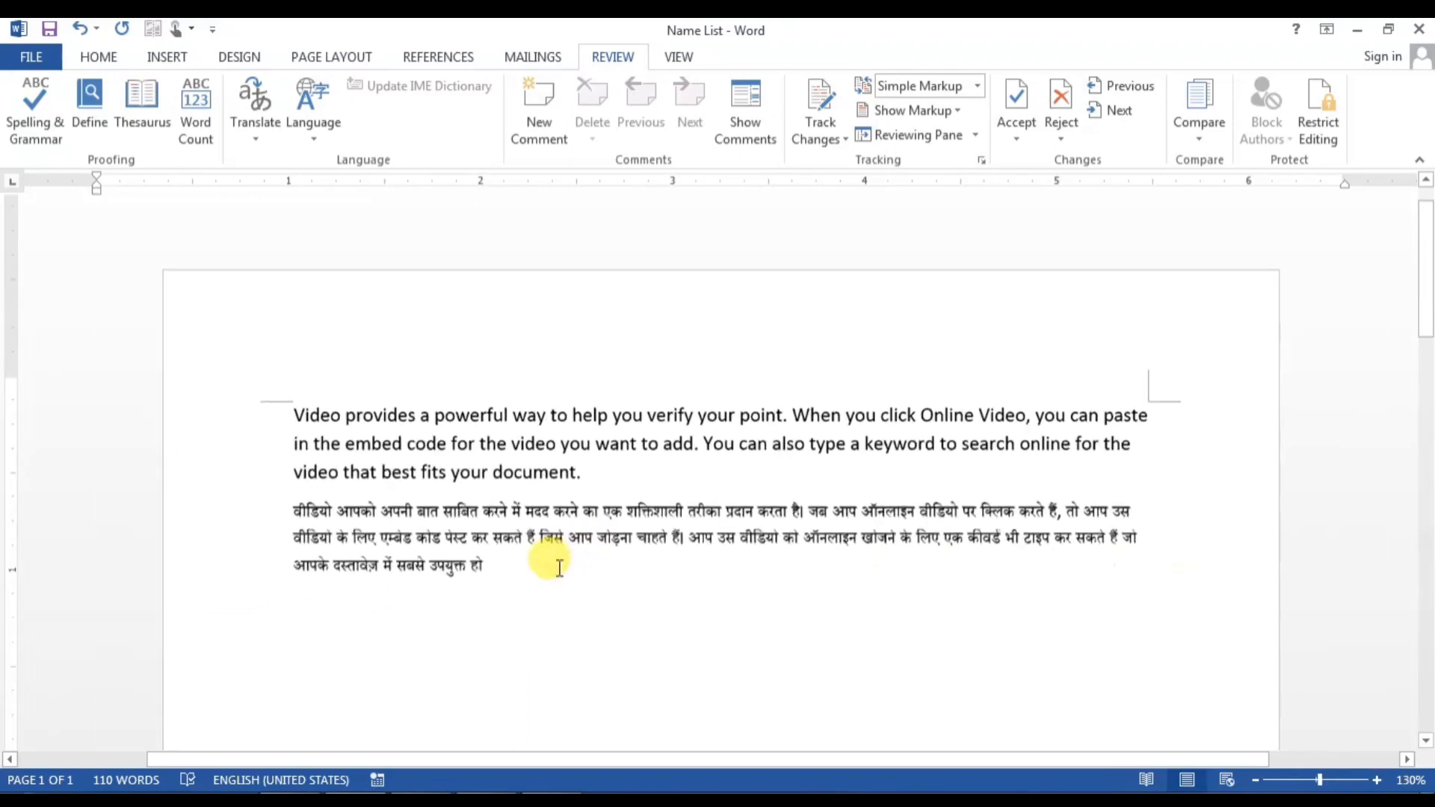